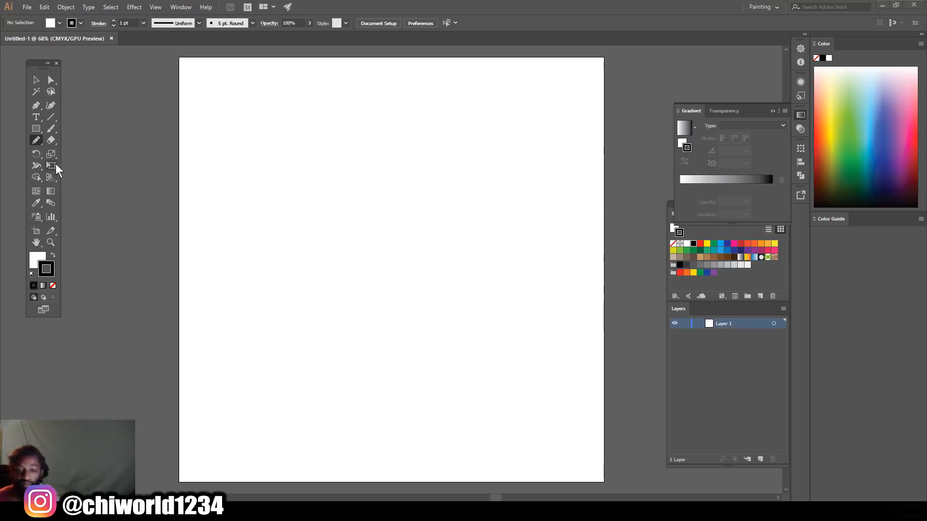
# Step: Choose the Pencil tool and confirm its options with fidelity at Smooth and new pencil strokes filled
pyautogui.click(37, 140)
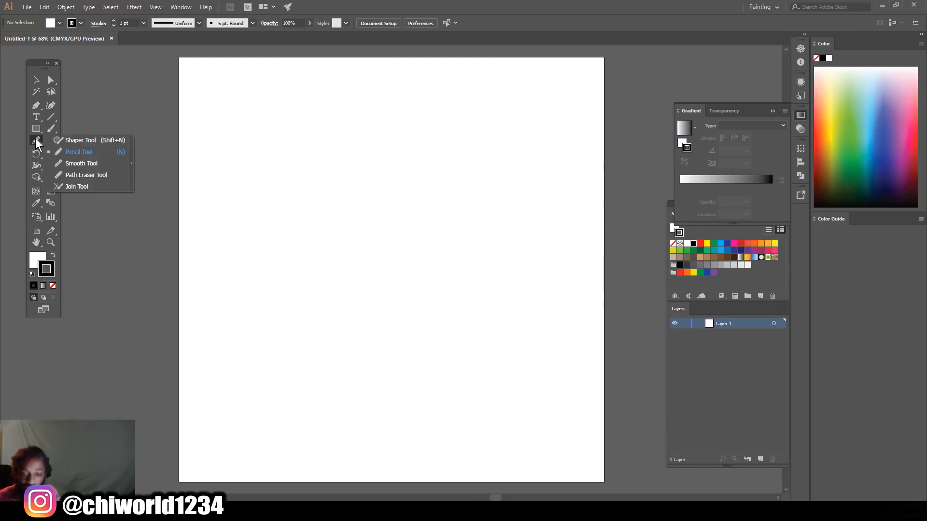
pyautogui.click(66, 156)
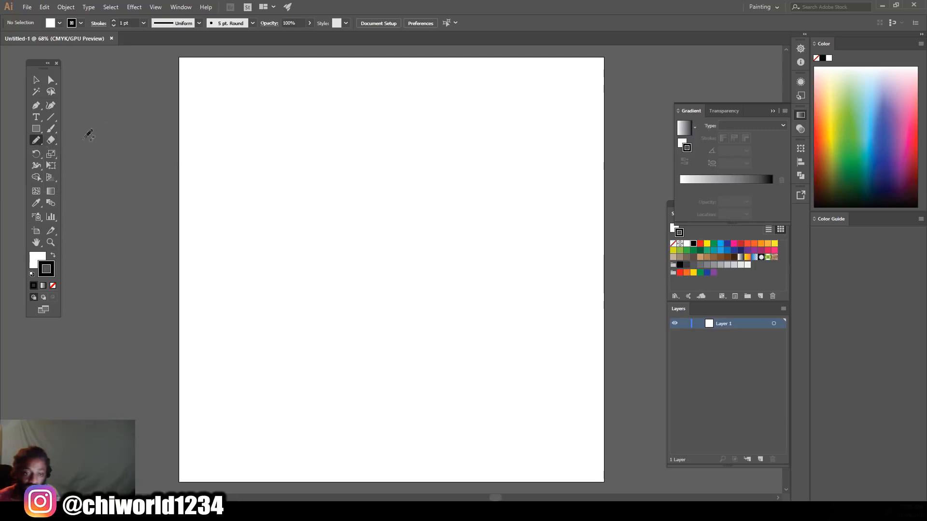
pyautogui.doubleClick(40, 143)
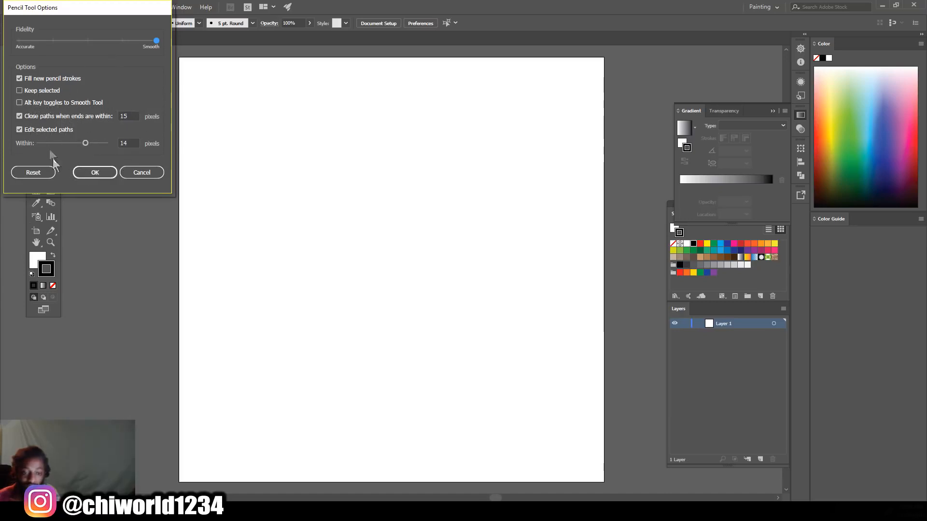
pyautogui.click(84, 172)
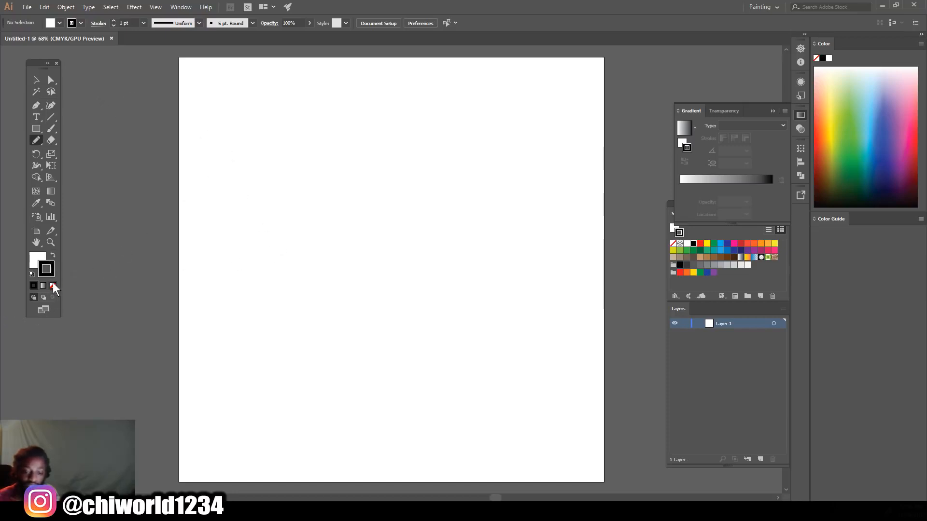
# Step: Set the drawing colours to no fill and a black stroke
pyautogui.click(55, 255)
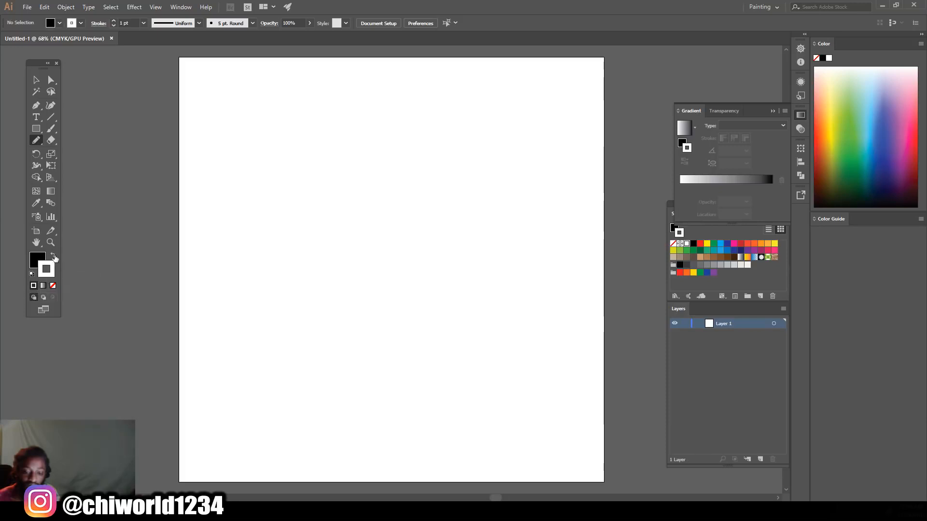
pyautogui.click(54, 286)
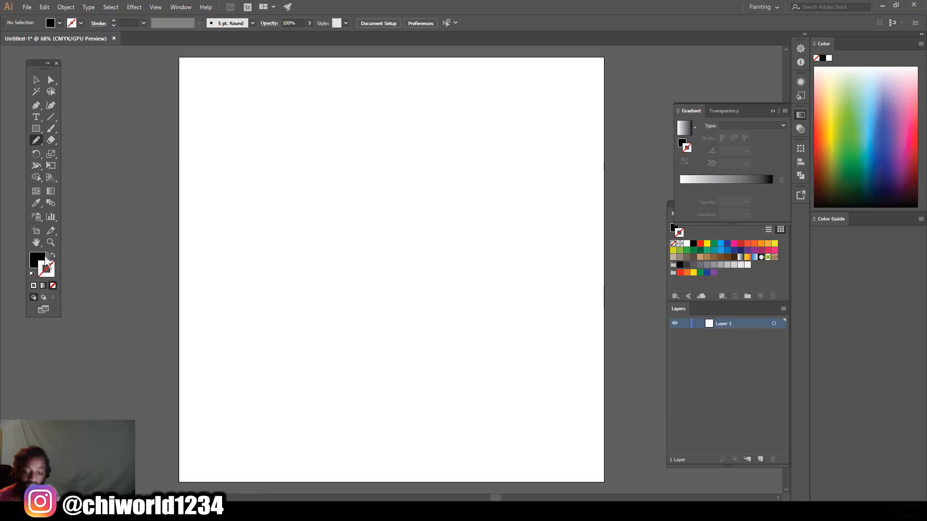
pyautogui.click(54, 256)
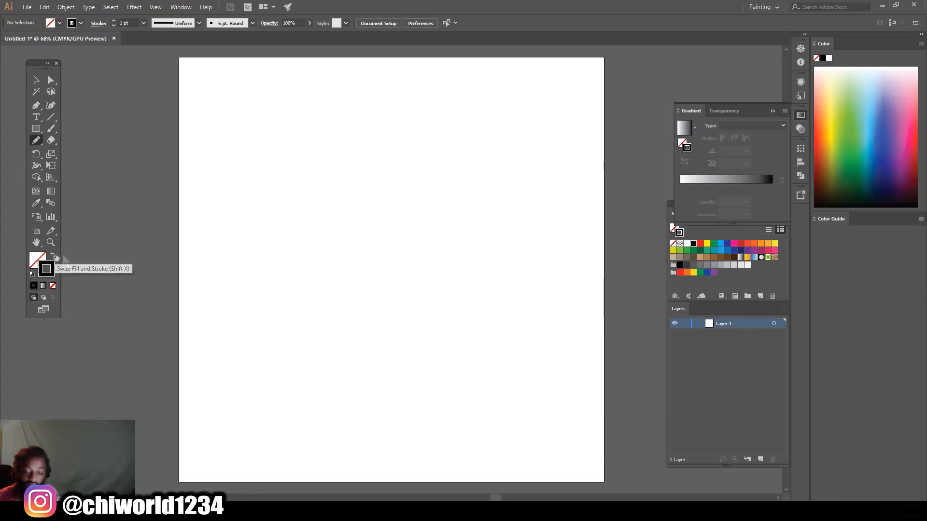
# Step: Test the Pencil with one curve at 1 pt and another at 4 pt, undoing each curve
pyautogui.moveTo(257, 237)
pyautogui.mouseDown()
pyautogui.moveTo(315, 200)
pyautogui.moveTo(369, 219)
pyautogui.mouseUp()
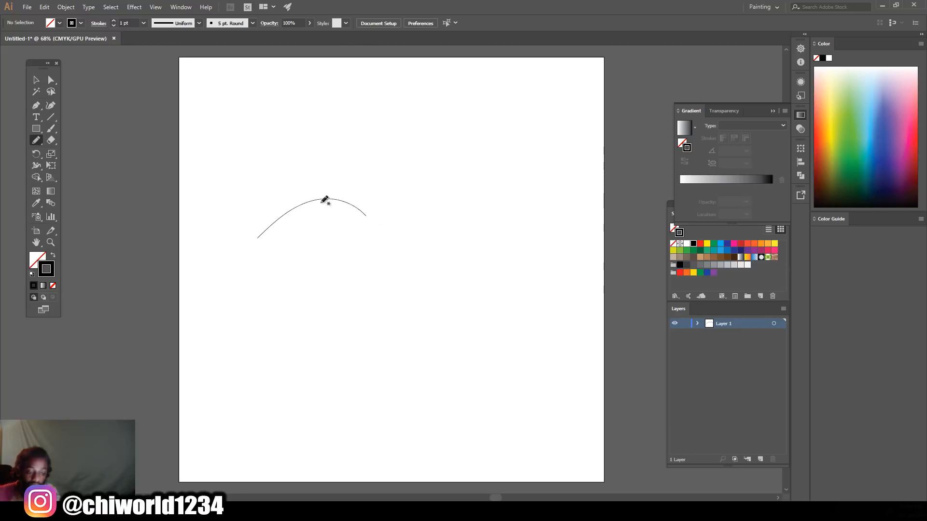
pyautogui.hotkey('ctrl', 'z')
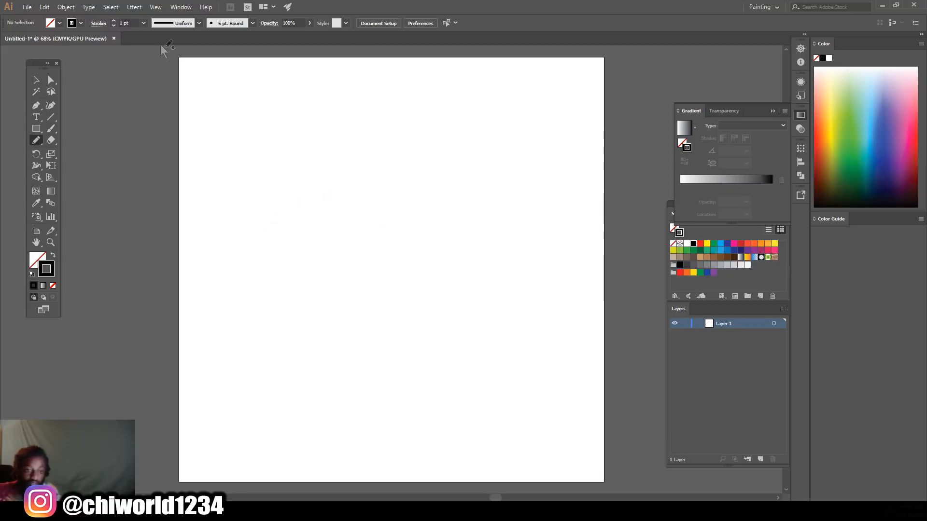
pyautogui.click(143, 23)
pyautogui.click(155, 95)
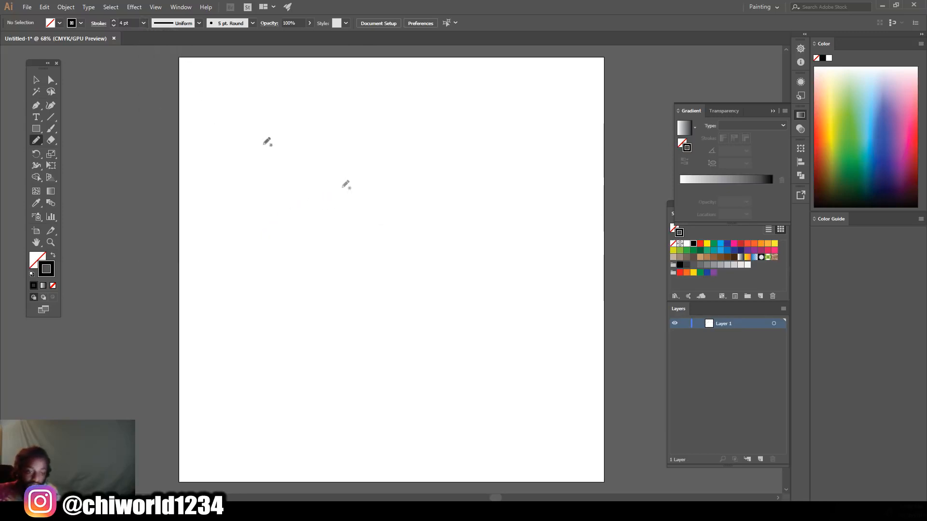
pyautogui.moveTo(318, 256)
pyautogui.mouseDown()
pyautogui.moveTo(345, 230)
pyautogui.moveTo(393, 234)
pyautogui.mouseUp()
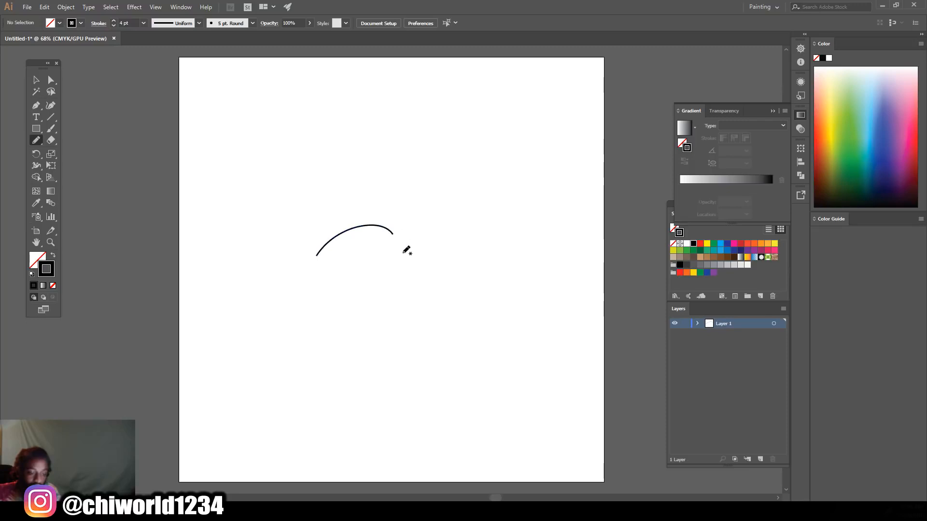
pyautogui.hotkey('ctrl', 'z')
pyautogui.hotkey('ctrl', '+')
pyautogui.hotkey('ctrl', '+')
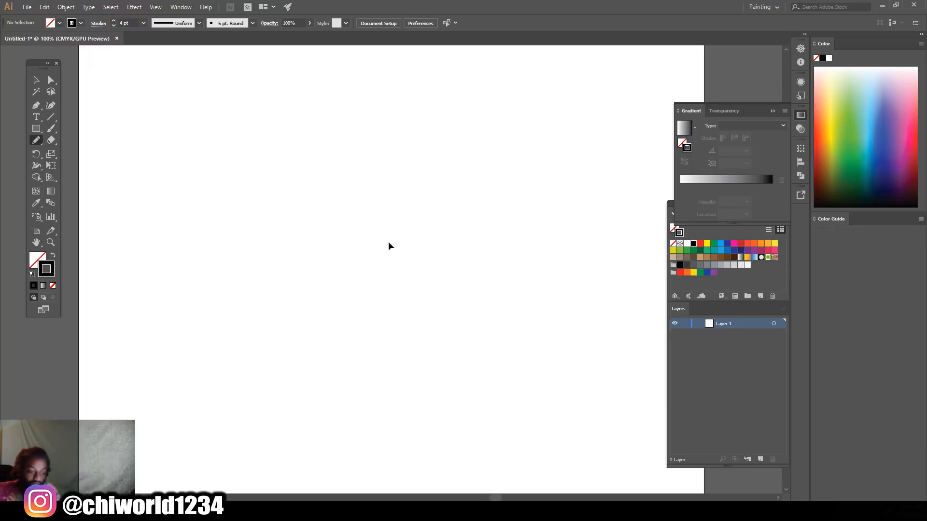
# Step: Set the stroke weight to 5 pt and look at the variable width profiles
pyautogui.click(143, 24)
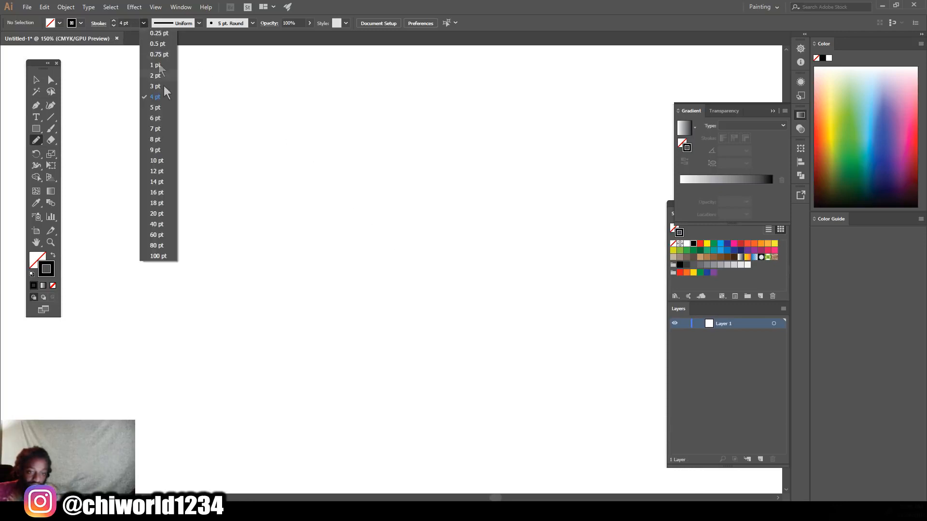
pyautogui.click(158, 109)
pyautogui.hotkey('ctrl', '-')
pyautogui.hotkey('ctrl', '-')
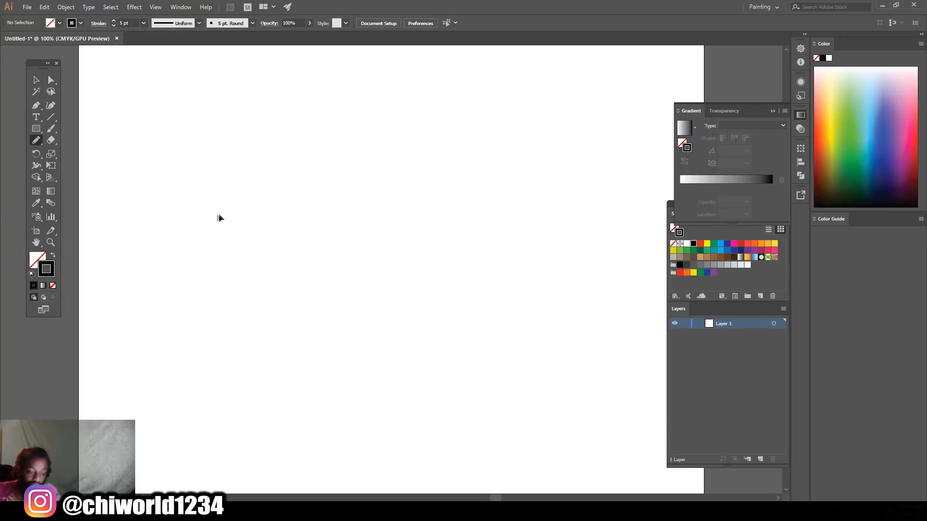
pyautogui.hotkey('ctrl', '+')
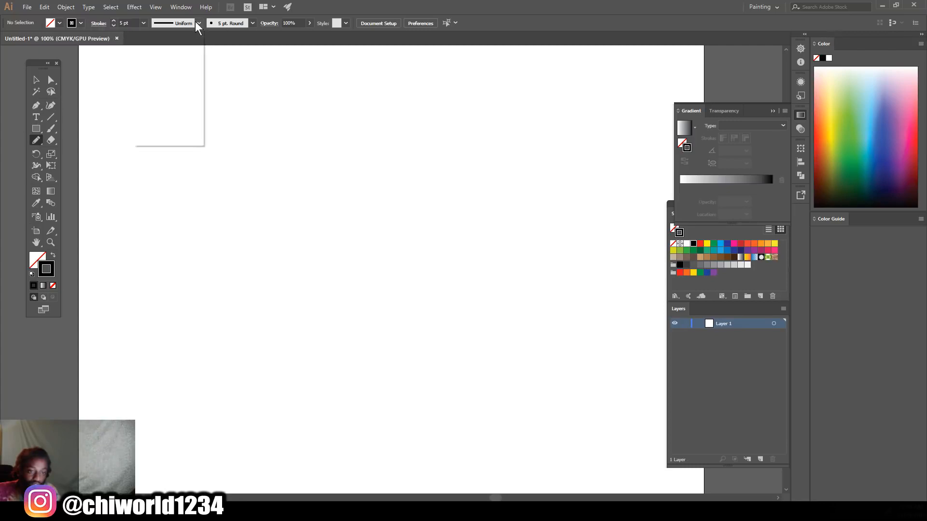
pyautogui.click(196, 22)
pyautogui.click(198, 24)
pyautogui.click(198, 23)
pyautogui.click(198, 23)
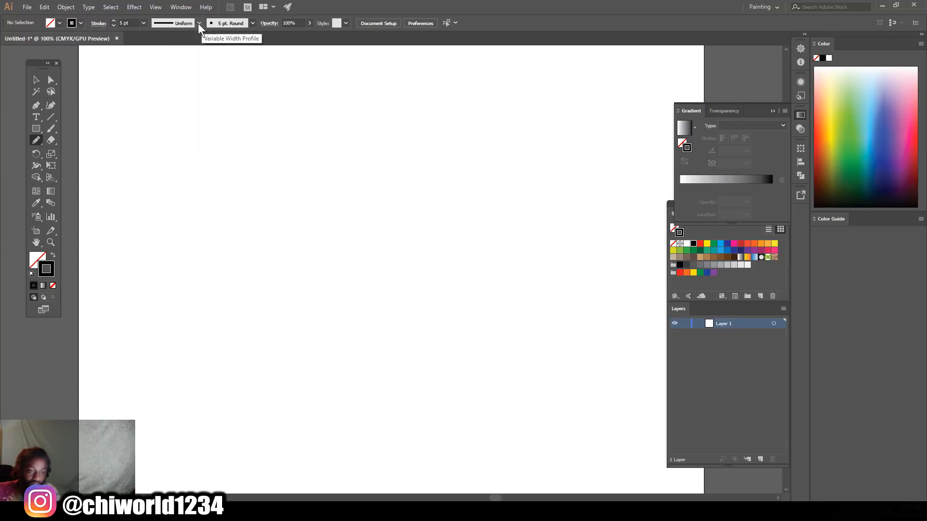
# Step: Set the stroke weight to 7 pt
pyautogui.click(143, 24)
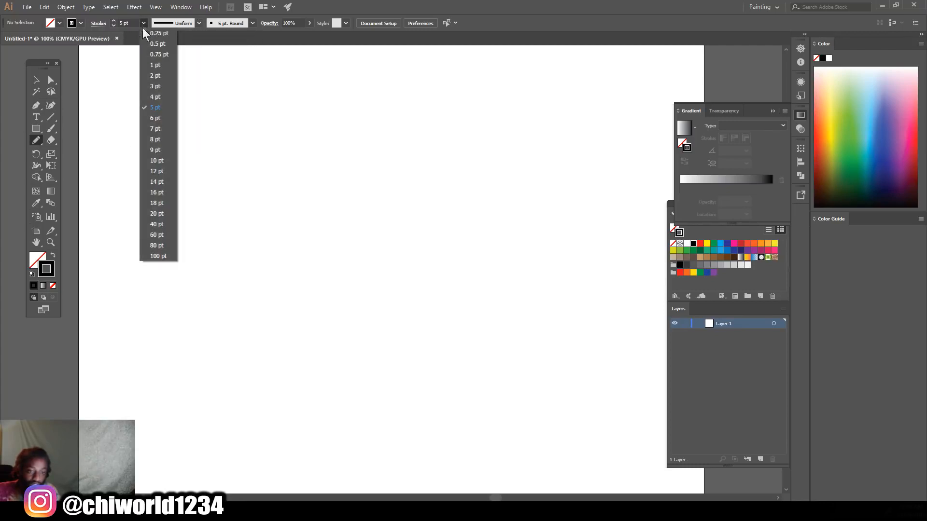
pyautogui.click(155, 128)
pyautogui.hotkey('ctrl', '-')
pyautogui.hotkey('ctrl', '+')
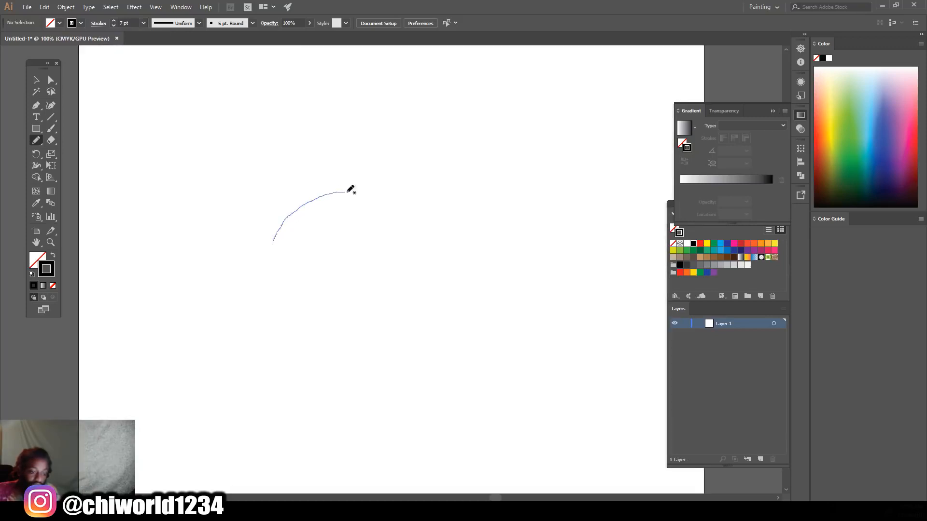
# Step: Draw an eye outline with an arched upper lid and a lower stroke running up to meet its inner end
pyautogui.moveTo(394, 193); pyautogui.dragTo(394, 193)
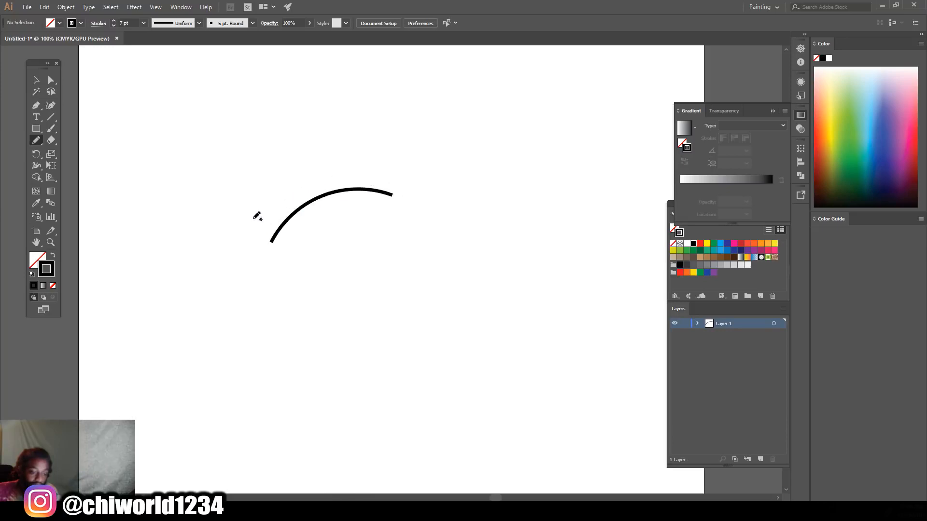
pyautogui.moveTo(271, 242)
pyautogui.mouseDown()
pyautogui.moveTo(385, 245)
pyautogui.moveTo(394, 193)
pyautogui.mouseUp()
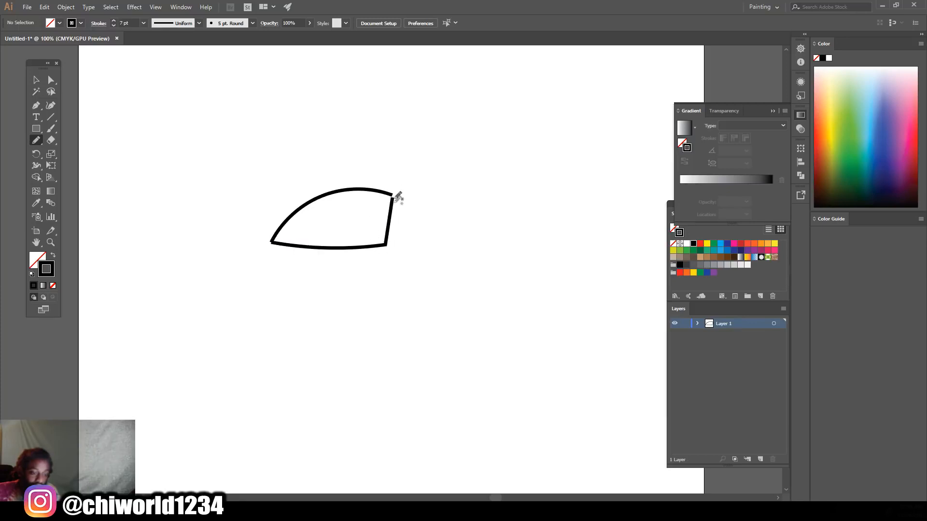
pyautogui.scroll(2, 390, 208)
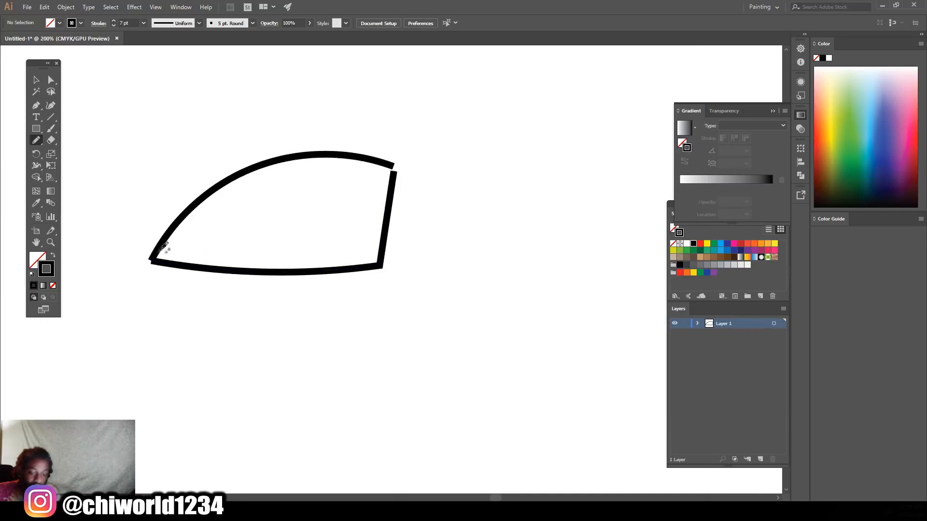
pyautogui.scroll(-2, 375, 234)
pyautogui.scroll(1, 371, 246)
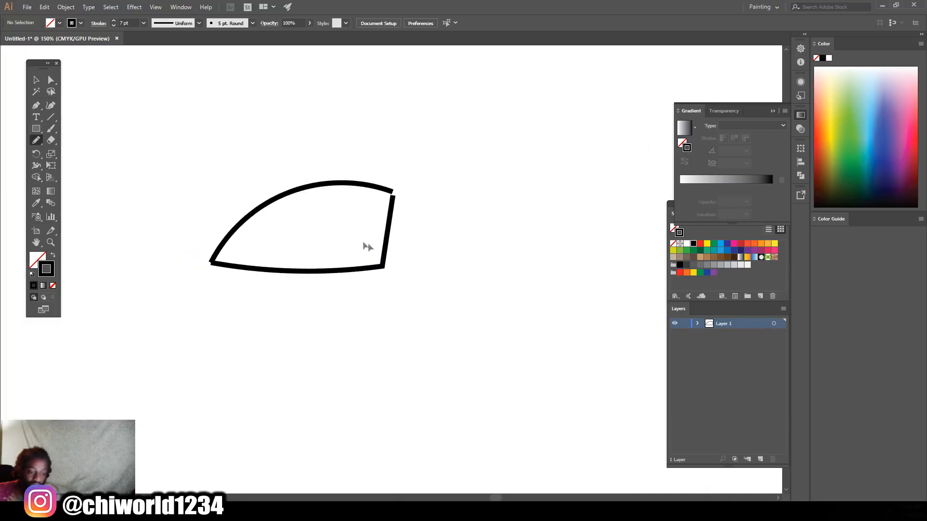
# Step: Sketch an iris in the eye and add a second eye, a nose and a short mouth line
pyautogui.moveTo(264, 205)
pyautogui.mouseDown()
pyautogui.moveTo(286, 233)
pyautogui.moveTo(325, 201)
pyautogui.moveTo(316, 177)
pyautogui.mouseUp()
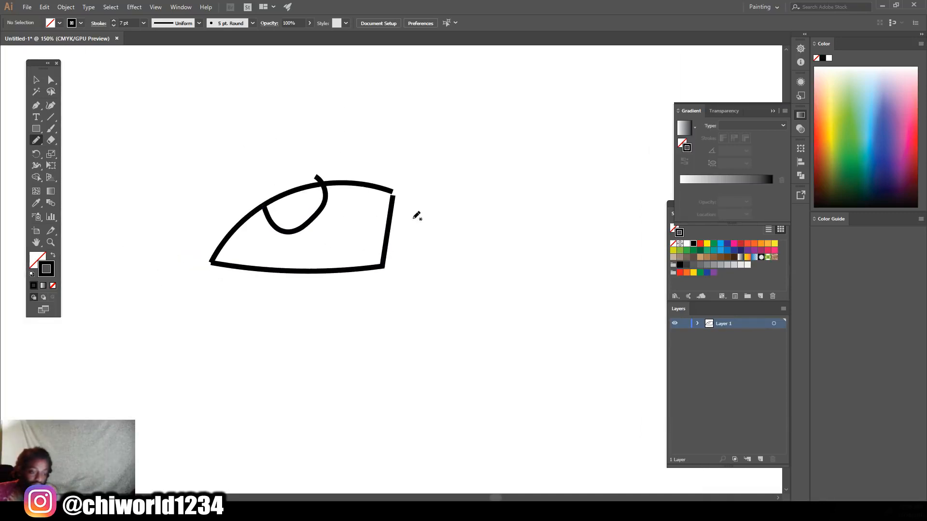
pyautogui.moveTo(465, 194)
pyautogui.mouseDown()
pyautogui.moveTo(567, 188)
pyautogui.moveTo(579, 236)
pyautogui.moveTo(464, 242)
pyautogui.moveTo(469, 198)
pyautogui.moveTo(503, 207)
pyautogui.moveTo(519, 167)
pyautogui.mouseUp()
pyautogui.moveTo(429, 245)
pyautogui.mouseDown()
pyautogui.moveTo(478, 318)
pyautogui.moveTo(373, 356)
pyautogui.mouseUp()
pyautogui.moveTo(371, 403); pyautogui.dragTo(471, 411)
pyautogui.scroll(-3, 374, 336)
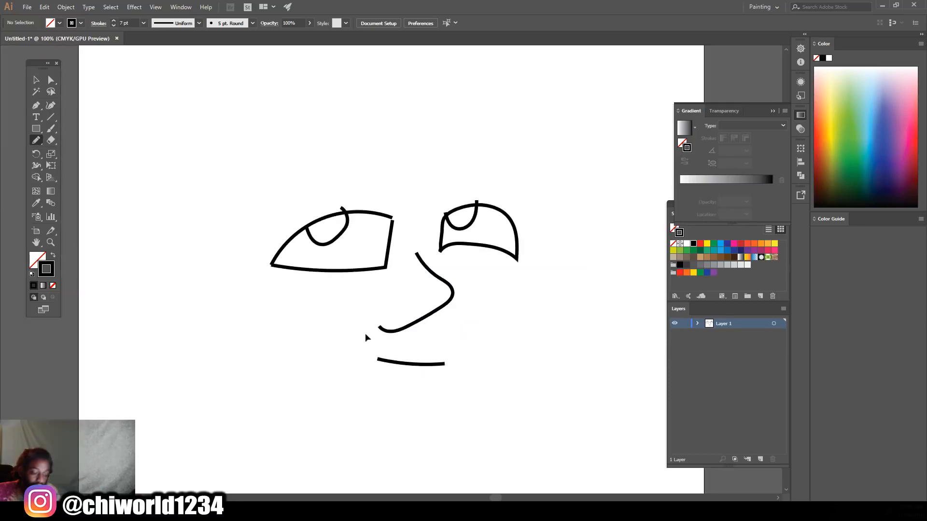
pyautogui.scroll(3, 384, 338)
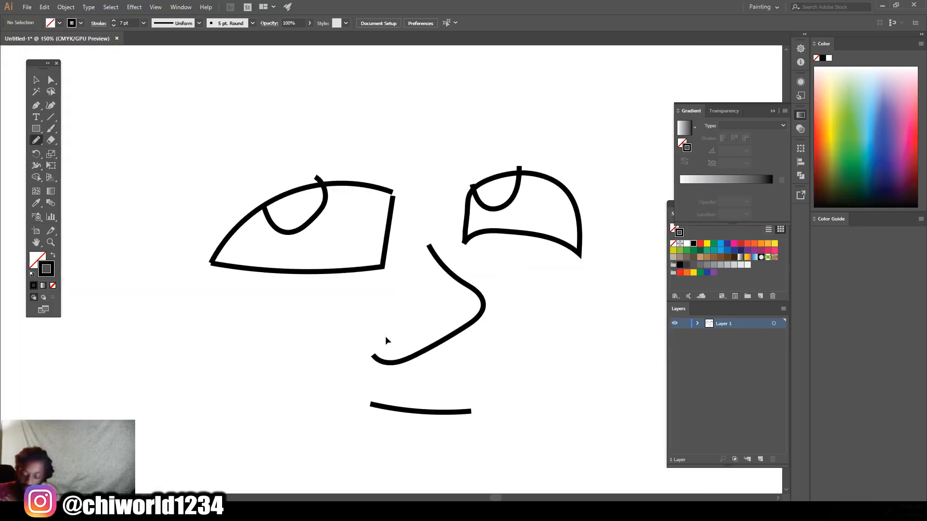
# Step: Undo all strokes of the face sketch, including the first eye outline
pyautogui.hotkey('ctrl', 'z')
pyautogui.hotkey('ctrl', 'z')
pyautogui.hotkey('ctrl', 'z')
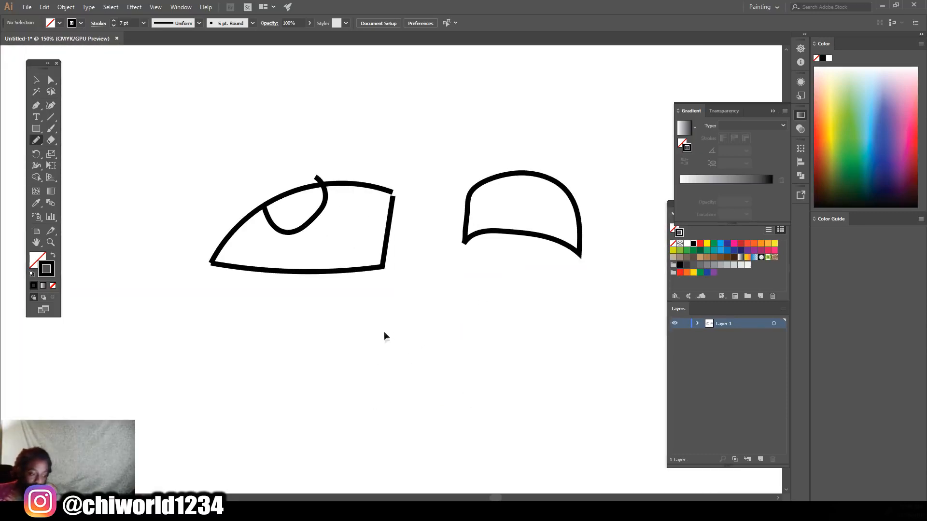
pyautogui.hotkey('ctrl', 'z')
pyautogui.hotkey('ctrl', 'z')
pyautogui.hotkey('ctrl', 'z')
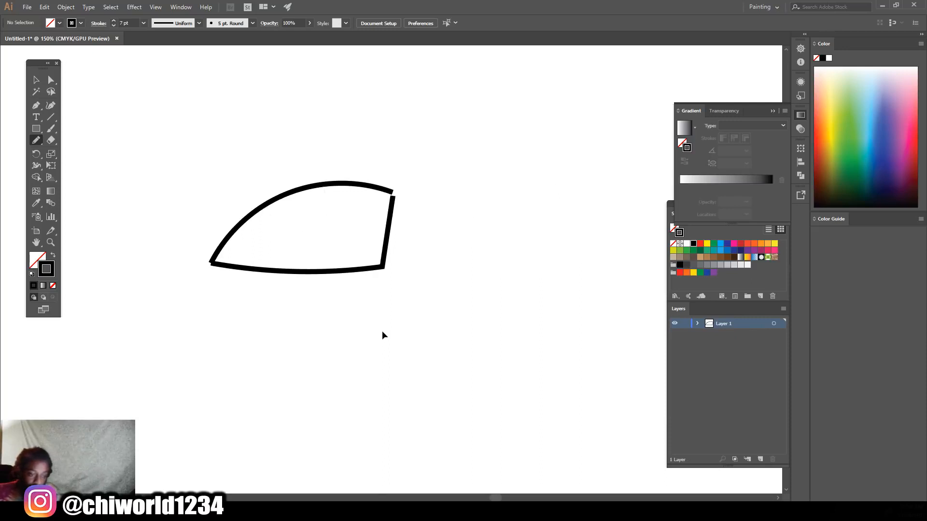
pyautogui.hotkey('ctrl', 'z')
# Step: Draw the left eye from overlapping strokes: upper lid, lower lid, inner edge and a rounded iris crossing the upper lid
pyautogui.moveTo(187, 282)
pyautogui.mouseDown()
pyautogui.moveTo(238, 239)
pyautogui.moveTo(284, 217)
pyautogui.moveTo(400, 209)
pyautogui.mouseUp()
pyautogui.moveTo(179, 265)
pyautogui.mouseDown()
pyautogui.moveTo(238, 293)
pyautogui.moveTo(322, 305)
pyautogui.moveTo(411, 302)
pyautogui.mouseUp()
pyautogui.moveTo(377, 183)
pyautogui.mouseDown()
pyautogui.moveTo(396, 250)
pyautogui.moveTo(396, 328)
pyautogui.mouseUp()
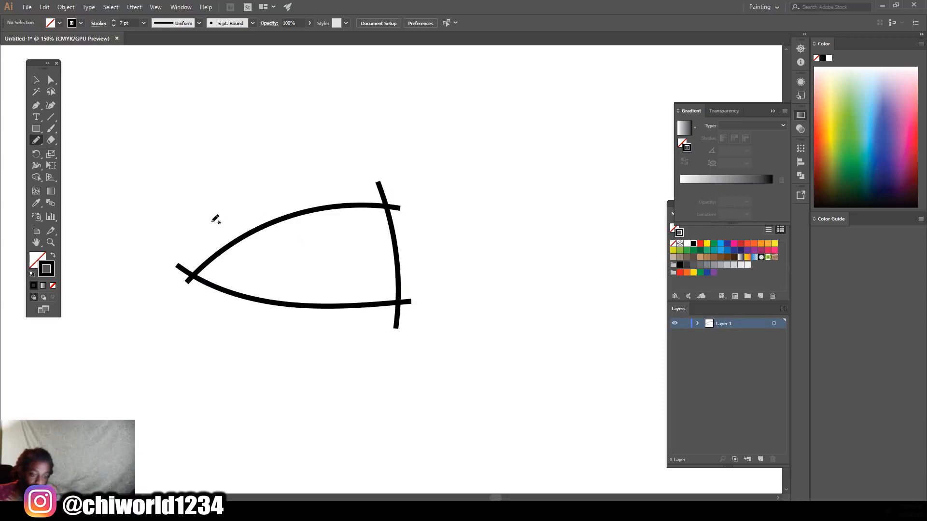
pyautogui.moveTo(211, 223)
pyautogui.mouseDown()
pyautogui.moveTo(232, 262)
pyautogui.moveTo(288, 284)
pyautogui.moveTo(312, 266)
pyautogui.moveTo(318, 242)
pyautogui.moveTo(284, 194)
pyautogui.mouseUp()
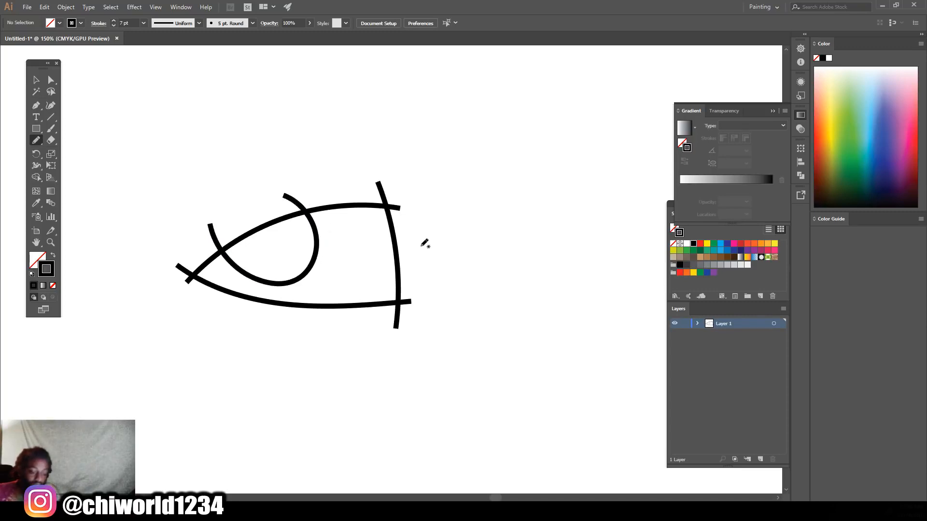
# Step: Draw a long curved stroke right of the eye, running from the second eye's inner edge down along the nose
pyautogui.scroll(-2, 451, 241)
pyautogui.scroll(1, 476, 242)
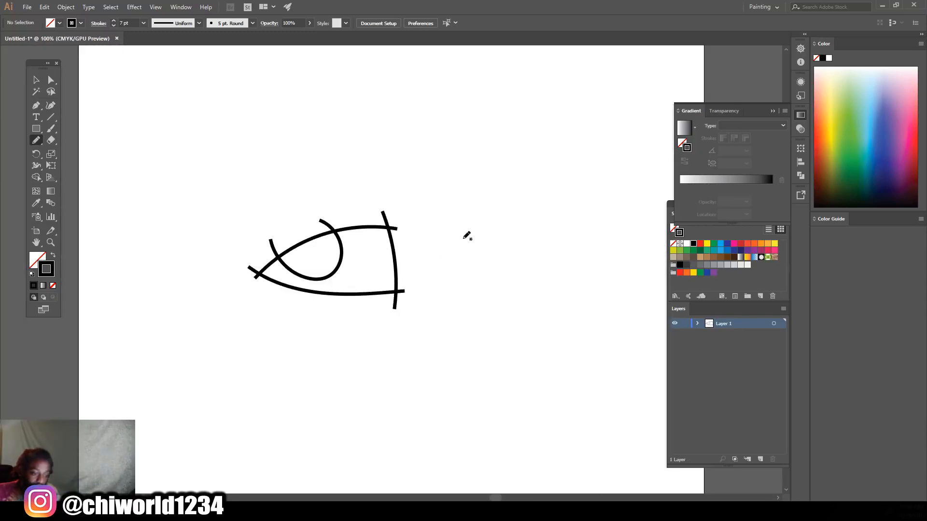
pyautogui.moveTo(485, 219)
pyautogui.mouseDown()
pyautogui.moveTo(479, 284)
pyautogui.moveTo(519, 398)
pyautogui.mouseUp()
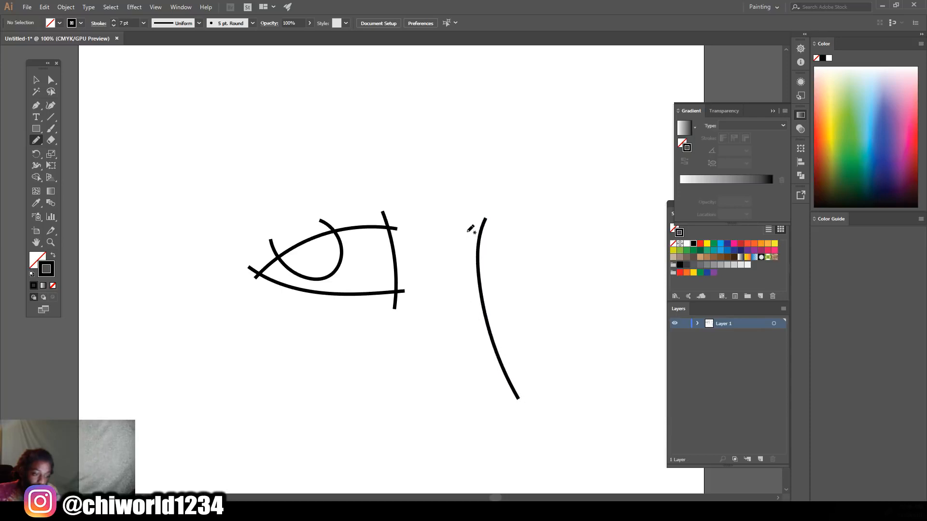
# Step: Try upper and lower lid strokes for the right eye that meet at its outer corner, and undo both
pyautogui.moveTo(480, 230); pyautogui.dragTo(545, 251)
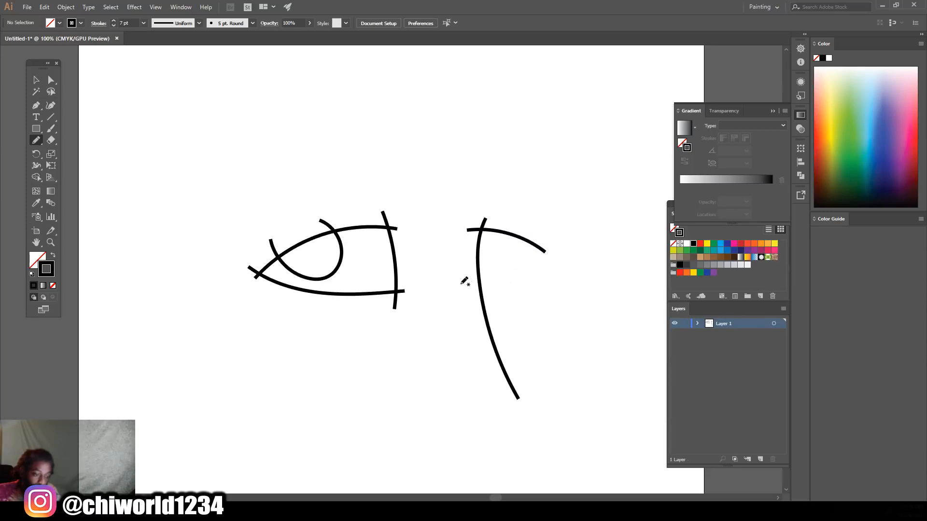
pyautogui.moveTo(466, 285); pyautogui.dragTo(520, 279)
pyautogui.moveTo(549, 237); pyautogui.dragTo(549, 235)
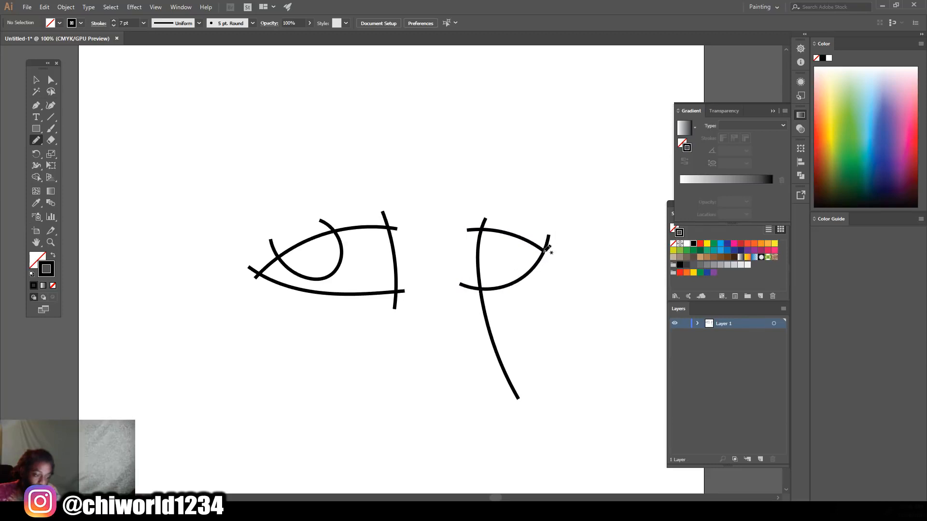
pyautogui.hotkey('ctrl', '=')
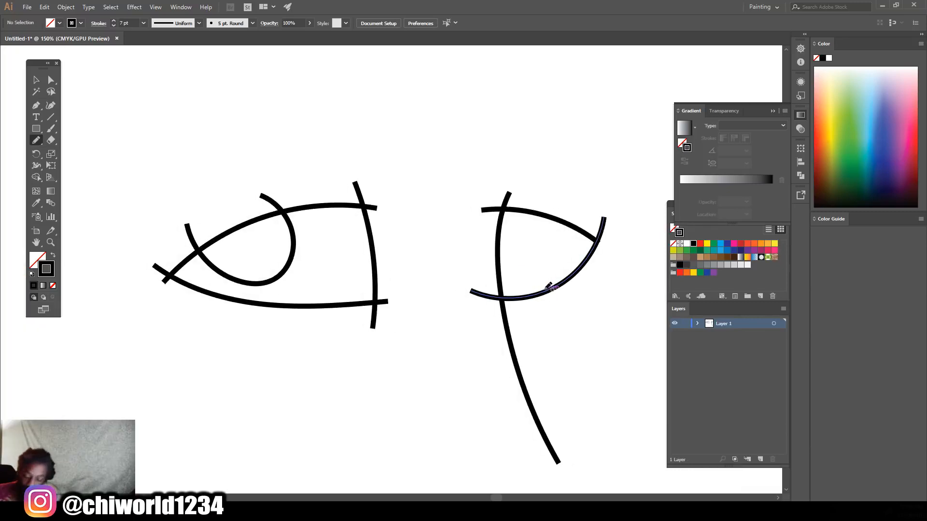
pyautogui.hotkey('ctrl', 'z')
pyautogui.hotkey('ctrl', 'z')
# Step: Draw the right eye's upper lid, lower lid and curved outer edge as three overlapping strokes that close it around the nose line
pyautogui.moveTo(483, 212)
pyautogui.mouseDown()
pyautogui.moveTo(523, 205)
pyautogui.moveTo(609, 224)
pyautogui.mouseUp()
pyautogui.moveTo(483, 288)
pyautogui.mouseDown()
pyautogui.moveTo(562, 291)
pyautogui.moveTo(607, 264)
pyautogui.mouseUp()
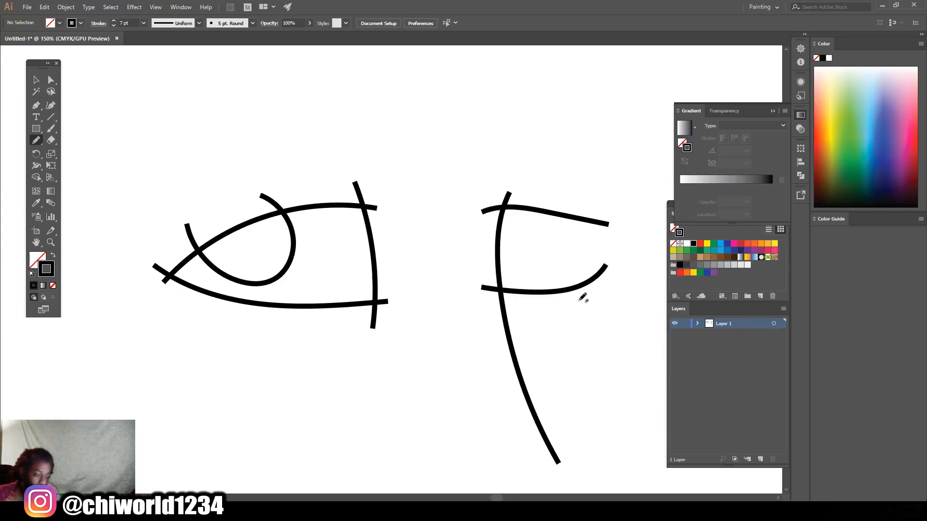
pyautogui.moveTo(582, 294)
pyautogui.mouseDown()
pyautogui.moveTo(594, 251)
pyautogui.moveTo(572, 191)
pyautogui.mouseUp()
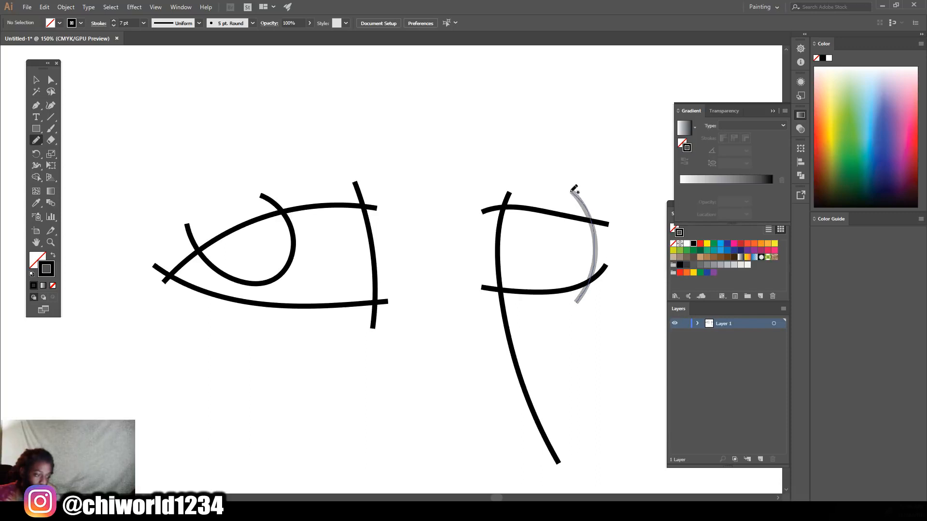
pyautogui.hotkey('ctrl', '-')
pyautogui.hotkey('ctrl', '-')
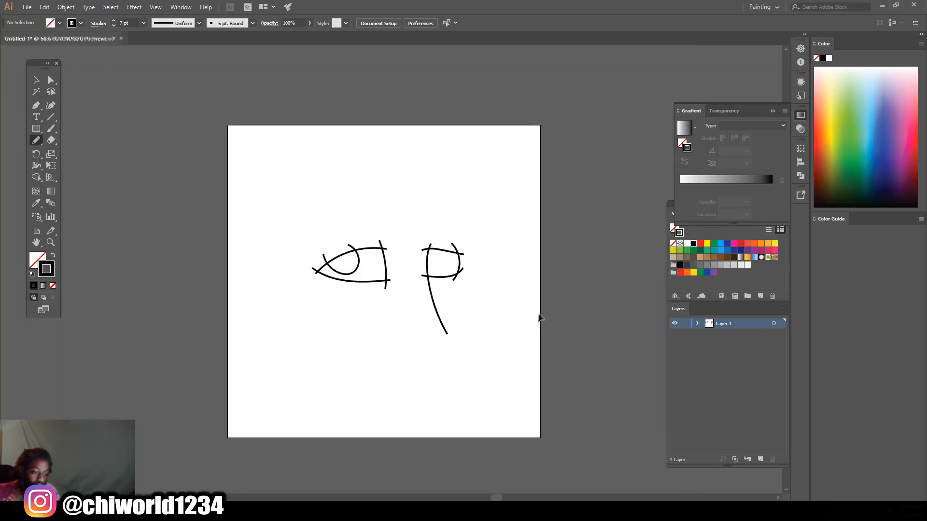
# Step: Try a small iris curve crossing the right eye's inner edge and upper lid, and undo it
pyautogui.hotkey('ctrl', '+')
pyautogui.hotkey('ctrl', '+')
pyautogui.moveTo(477, 236)
pyautogui.mouseDown()
pyautogui.moveTo(524, 243)
pyautogui.moveTo(541, 218)
pyautogui.moveTo(546, 172)
pyautogui.mouseUp()
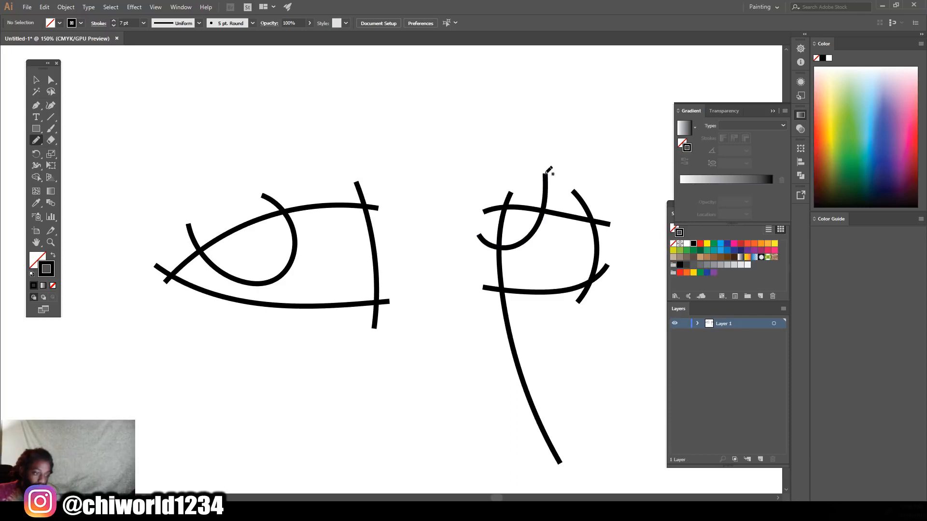
pyautogui.hotkey('ctrl', '-')
pyautogui.hotkey('ctrl', '-')
pyautogui.hotkey('ctrl', '+')
pyautogui.hotkey('ctrl', '+')
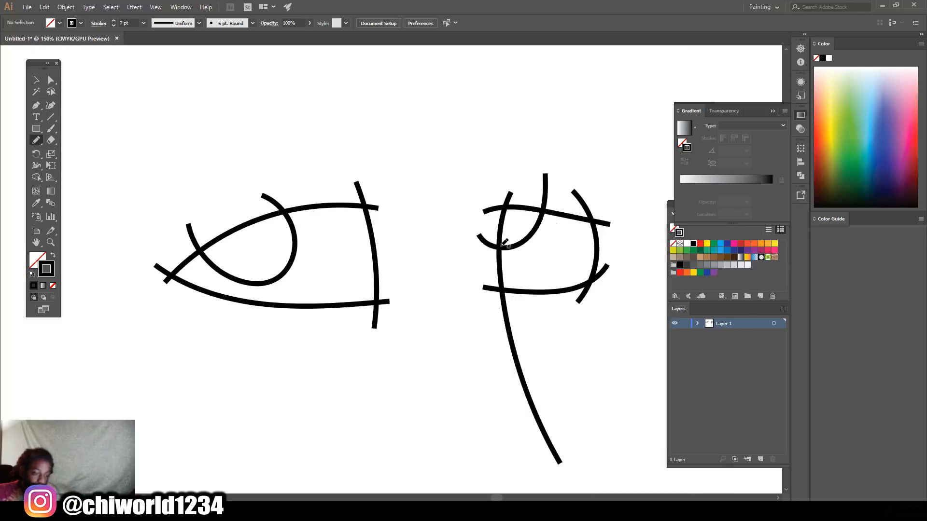
pyautogui.hotkey('ctrl', 'z')
# Step: Draw the right eye's iris as a wide curve from beyond the inner edge up through the upper lid
pyautogui.moveTo(480, 249)
pyautogui.mouseDown()
pyautogui.moveTo(518, 255)
pyautogui.moveTo(549, 232)
pyautogui.moveTo(554, 194)
pyautogui.mouseUp()
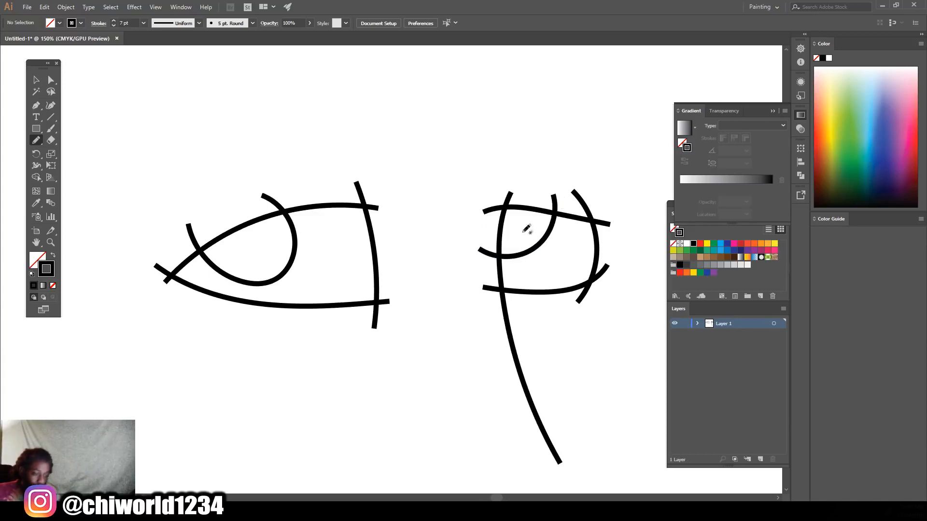
pyautogui.hotkey('ctrl', '-')
pyautogui.hotkey('ctrl', '-')
pyautogui.hotkey('ctrl', '-')
# Step: Draw the nose at the lower end of the nose line: a curved right nostril, a wavy base and a rounded left nostril
pyautogui.hotkey('ctrl', '+')
pyautogui.hotkey('ctrl', '+')
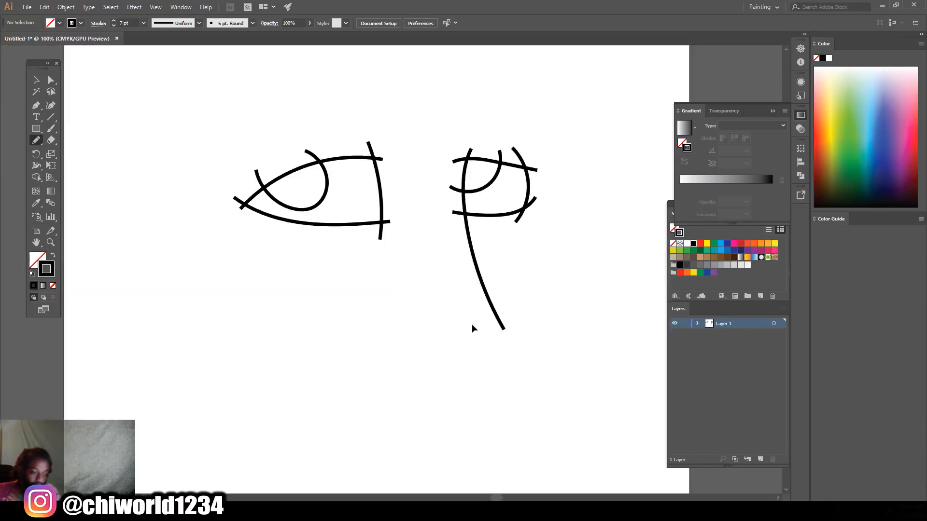
pyautogui.hotkey('ctrl', '+')
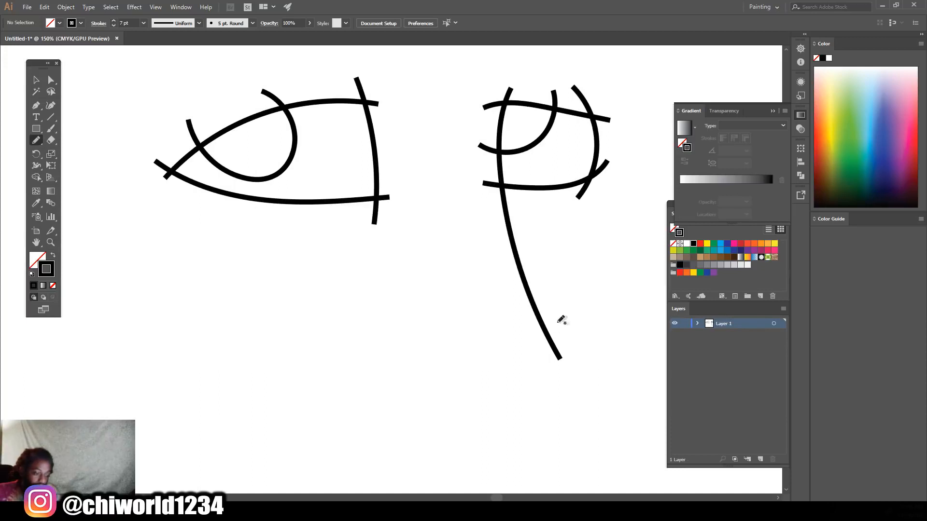
pyautogui.moveTo(558, 332); pyautogui.dragTo(597, 384)
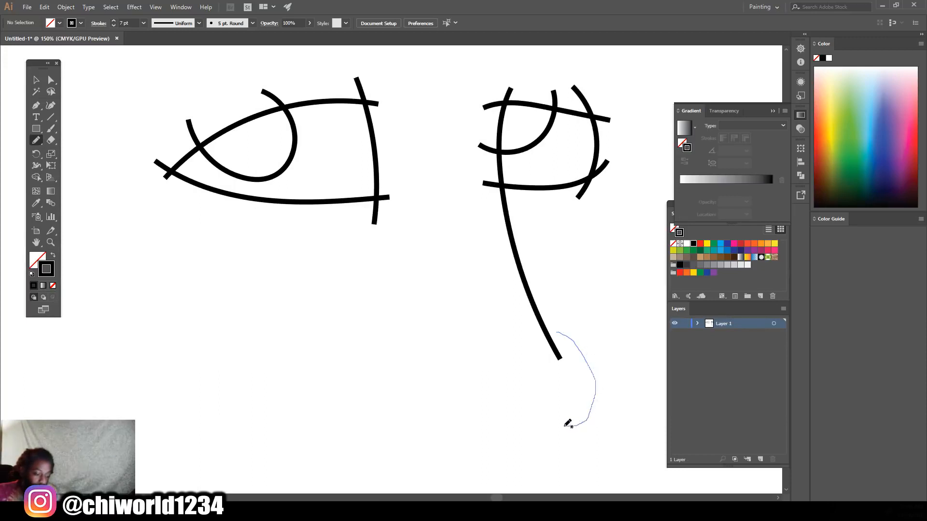
pyautogui.moveTo(566, 426); pyautogui.dragTo(562, 426)
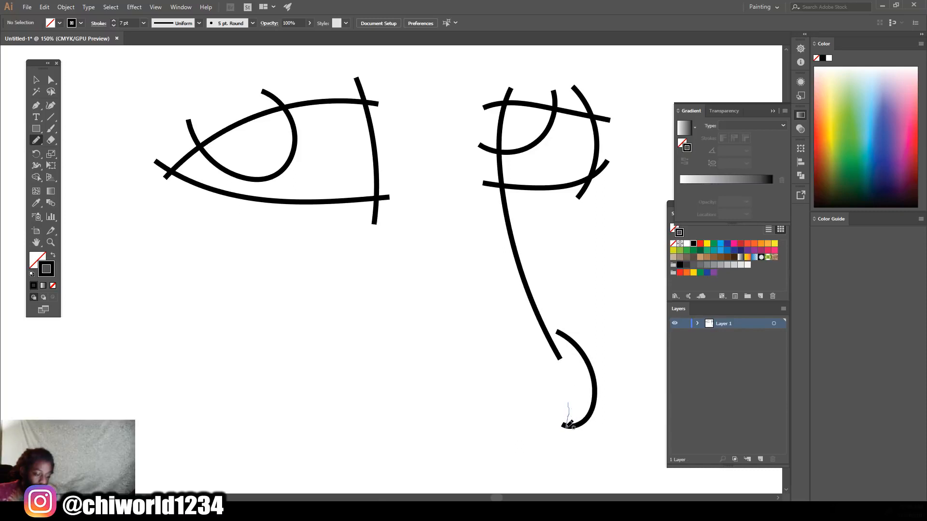
pyautogui.moveTo(508, 442)
pyautogui.mouseDown()
pyautogui.moveTo(464, 409)
pyautogui.moveTo(440, 435)
pyautogui.moveTo(396, 411)
pyautogui.moveTo(395, 378)
pyautogui.moveTo(414, 346)
pyautogui.moveTo(426, 338)
pyautogui.moveTo(476, 350)
pyautogui.mouseUp()
pyautogui.hotkey('ctrl', '-')
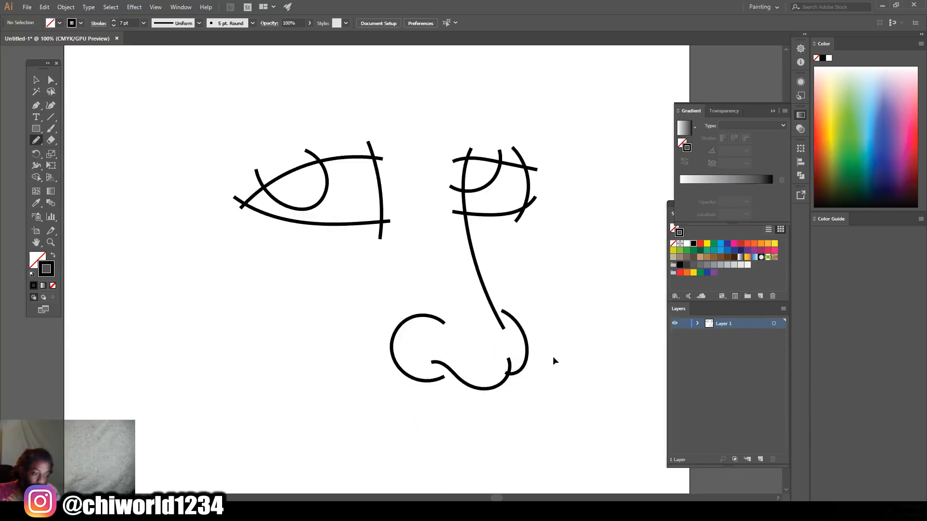
pyautogui.hotkey('ctrl', '+')
pyautogui.hotkey('ctrl', '-')
pyautogui.hotkey('ctrl', '-')
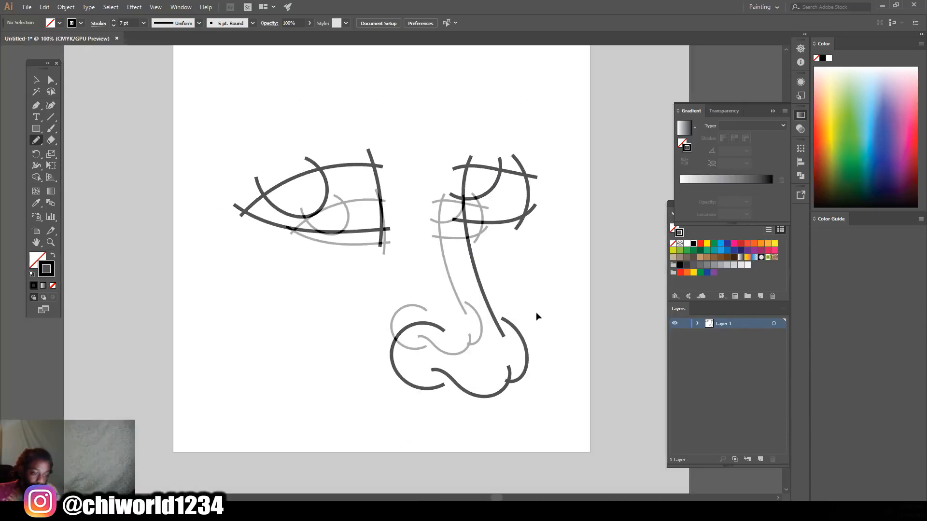
# Step: Draw the upper lip below the nose as one stroke with a notch at its centre, undoing the first attempt
pyautogui.hotkey('ctrl', '+')
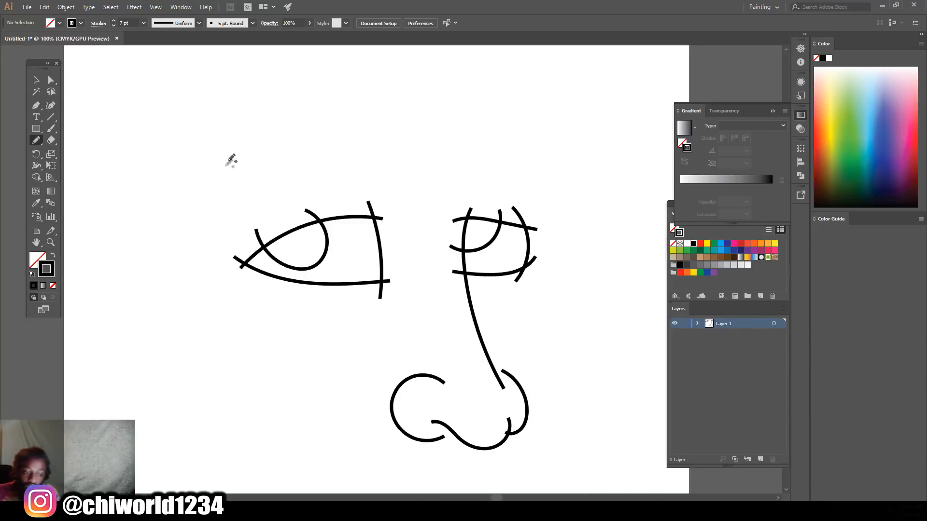
pyautogui.scroll(-2, 324, 251)
pyautogui.scroll(-2, 387, 412)
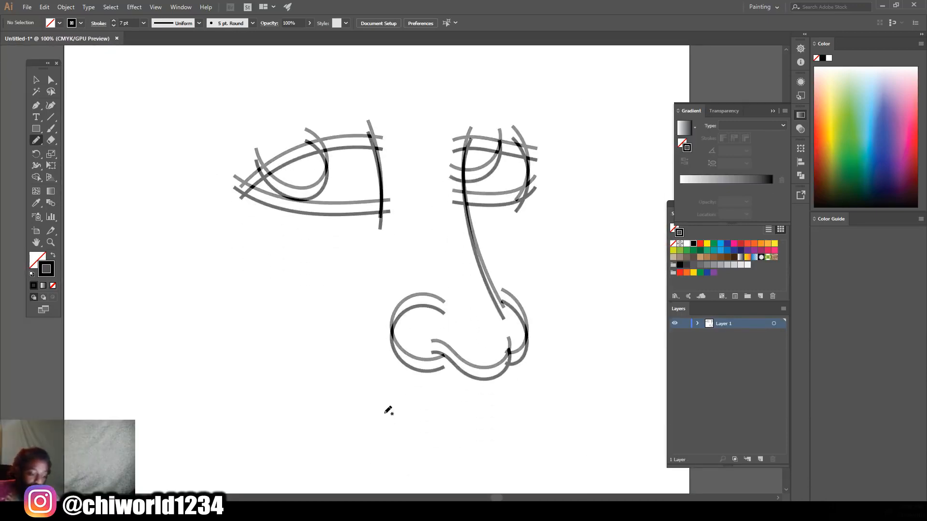
pyautogui.moveTo(364, 405)
pyautogui.mouseDown()
pyautogui.moveTo(442, 370)
pyautogui.moveTo(461, 382)
pyautogui.moveTo(494, 369)
pyautogui.moveTo(537, 403)
pyautogui.mouseUp()
pyautogui.hotkey('ctrl', 'z')
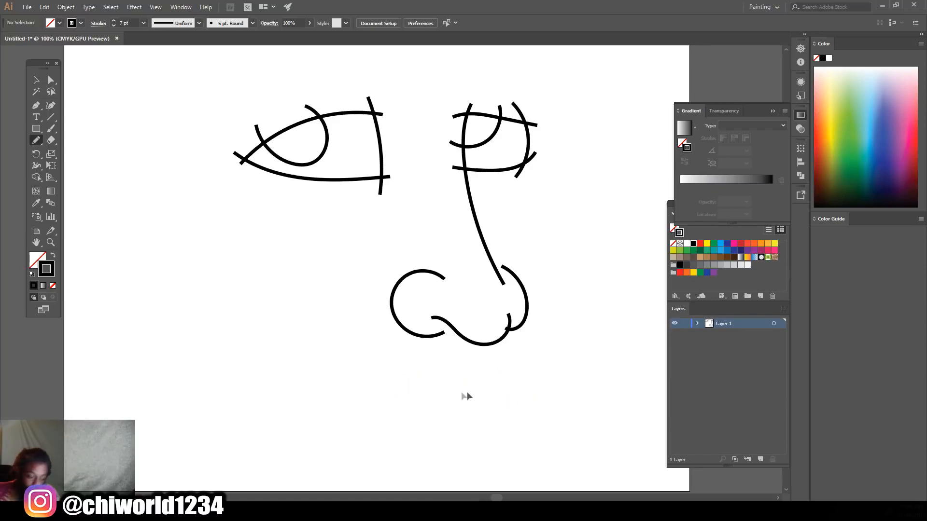
pyautogui.moveTo(538, 405)
pyautogui.mouseDown()
pyautogui.moveTo(489, 374)
pyautogui.moveTo(470, 389)
pyautogui.moveTo(448, 374)
pyautogui.moveTo(372, 410)
pyautogui.mouseUp()
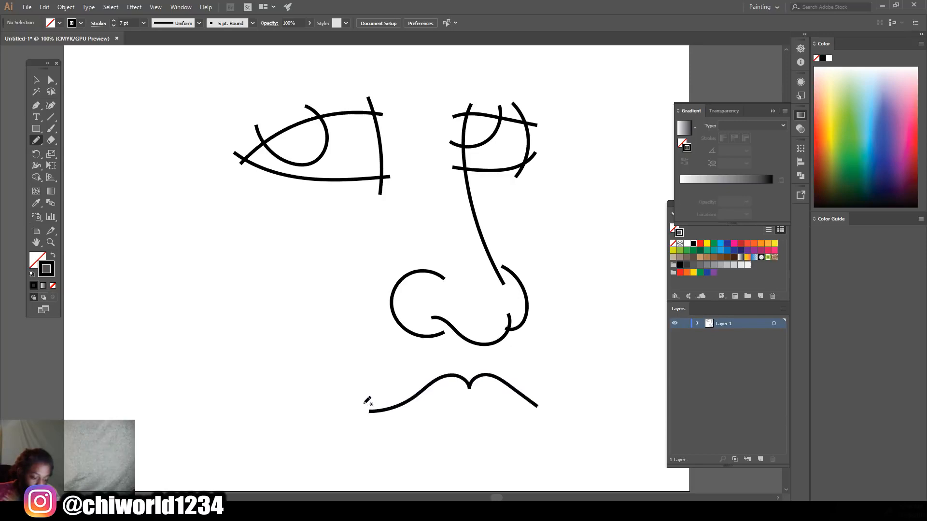
# Step: Try a nearly flat stroke joining the mouth corners under the upper lip, and undo it
pyautogui.moveTo(367, 404); pyautogui.dragTo(442, 416)
pyautogui.moveTo(539, 401); pyautogui.dragTo(549, 394)
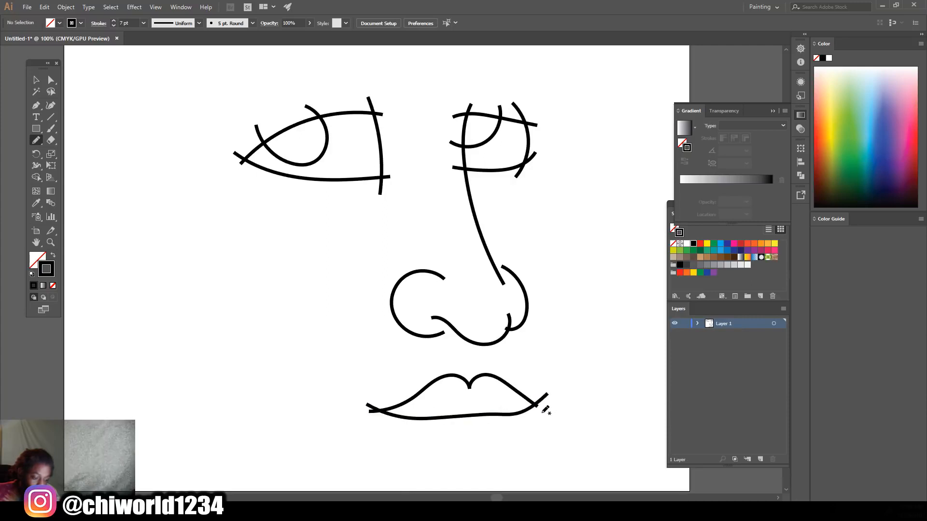
pyautogui.hotkey('ctrl', 'z')
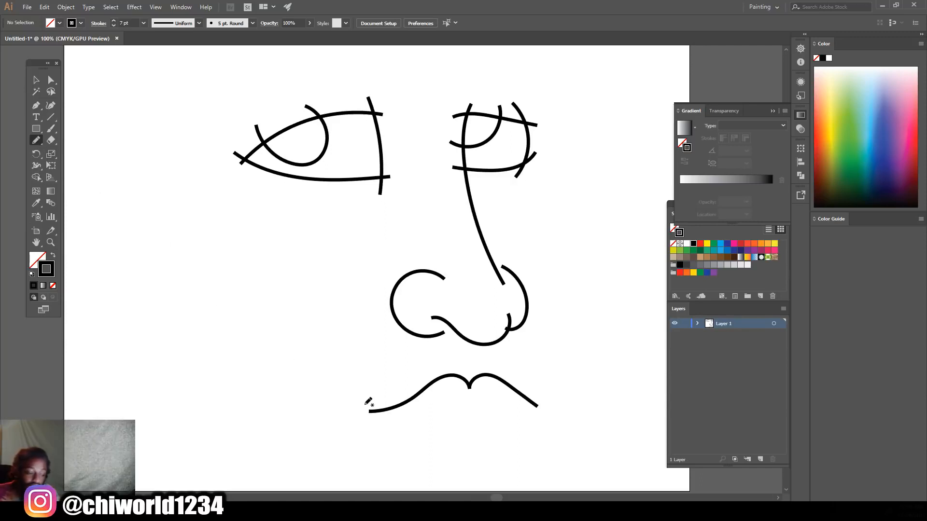
# Step: Lower the Pencil tool's fidelity to one notch below Smooth
pyautogui.doubleClick(34, 143)
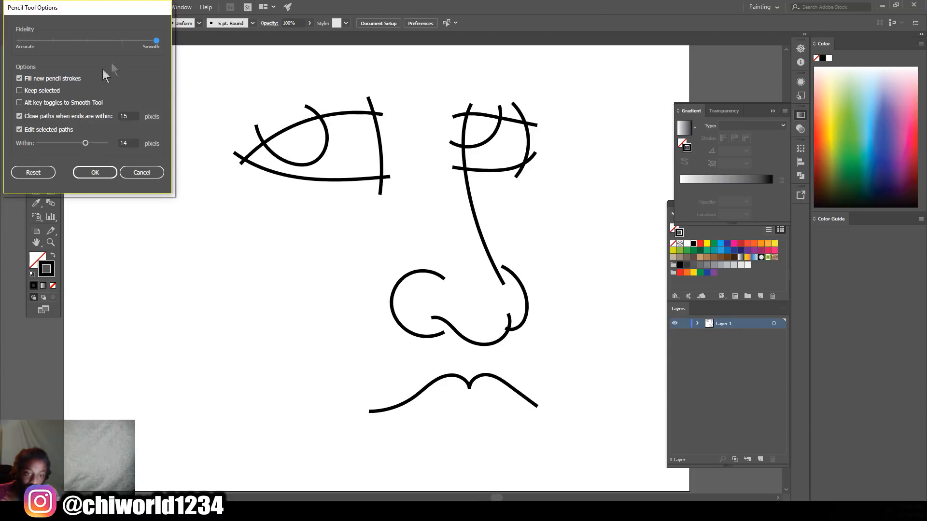
pyautogui.click(121, 41)
pyautogui.click(92, 172)
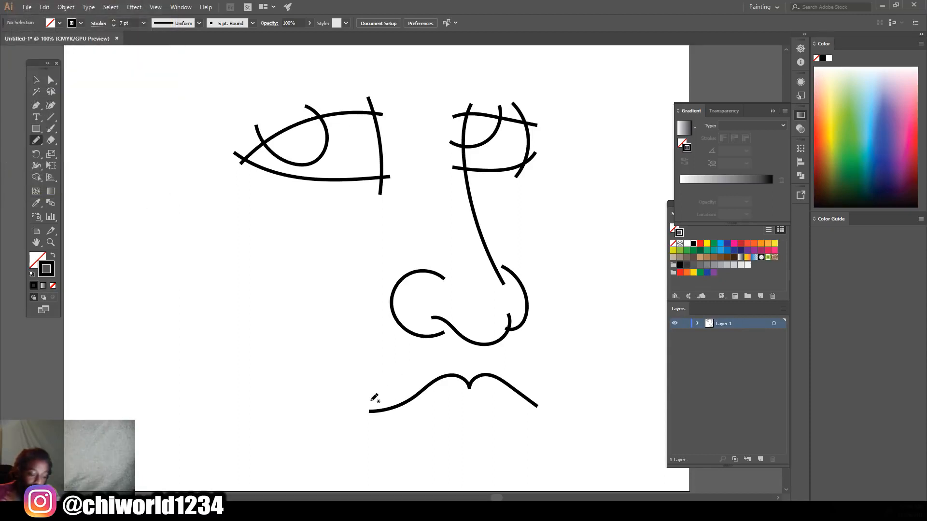
# Step: Draw a wavy line between the mouth corners and a deep rounded stroke beneath it for the lower lip
pyautogui.moveTo(372, 405)
pyautogui.mouseDown()
pyautogui.moveTo(398, 428)
pyautogui.moveTo(432, 429)
pyautogui.mouseUp()
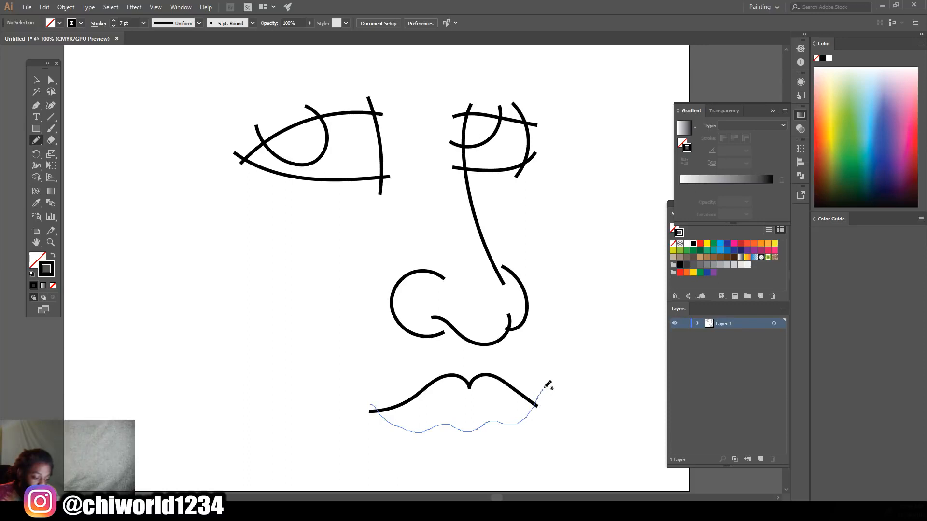
pyautogui.moveTo(547, 384); pyautogui.dragTo(549, 385)
pyautogui.scroll(-1, 528, 391)
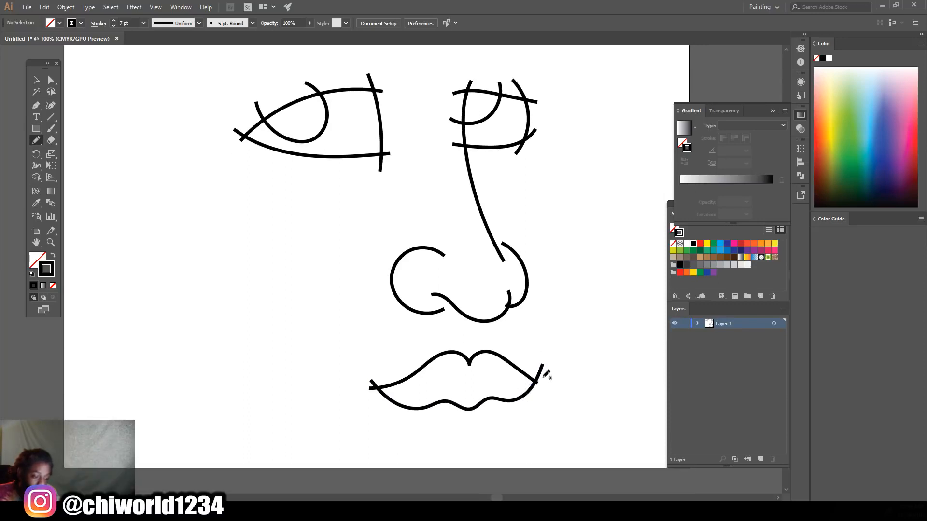
pyautogui.moveTo(534, 360)
pyautogui.mouseDown()
pyautogui.moveTo(533, 407)
pyautogui.moveTo(494, 441)
pyautogui.moveTo(410, 427)
pyautogui.moveTo(386, 401)
pyautogui.moveTo(370, 357)
pyautogui.mouseUp()
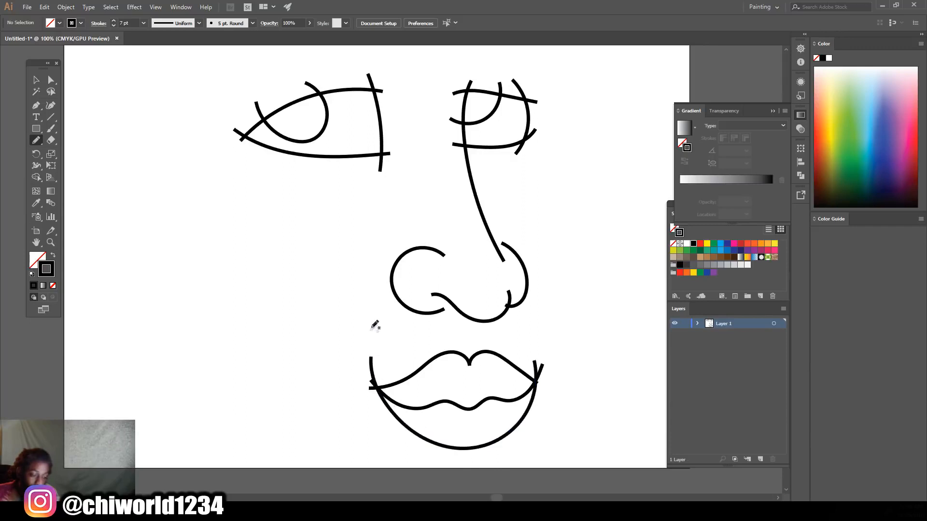
pyautogui.hotkey('ctrl', '-')
pyautogui.hotkey('ctrl', '+')
# Step: Select all the mouth strokes and move them about 0.95 in left and 0.4 in up, closer to the nose
pyautogui.scroll(5, 506, 347)
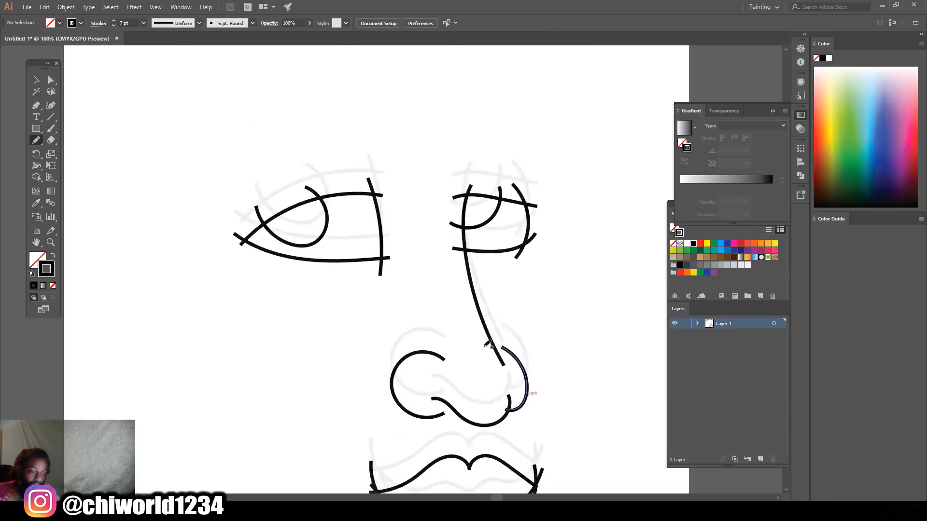
pyautogui.hotkey('ctrl', '-')
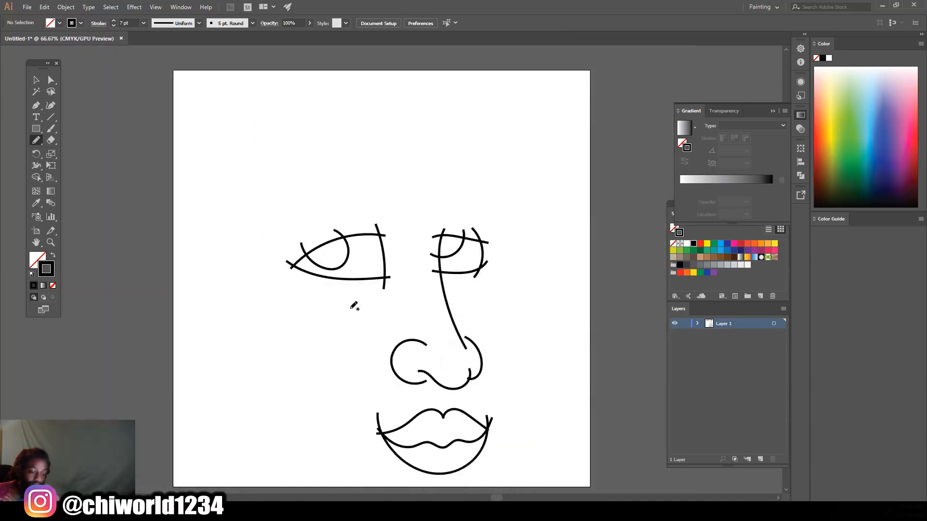
pyautogui.click(36, 80)
pyautogui.scroll(-2, 290, 357)
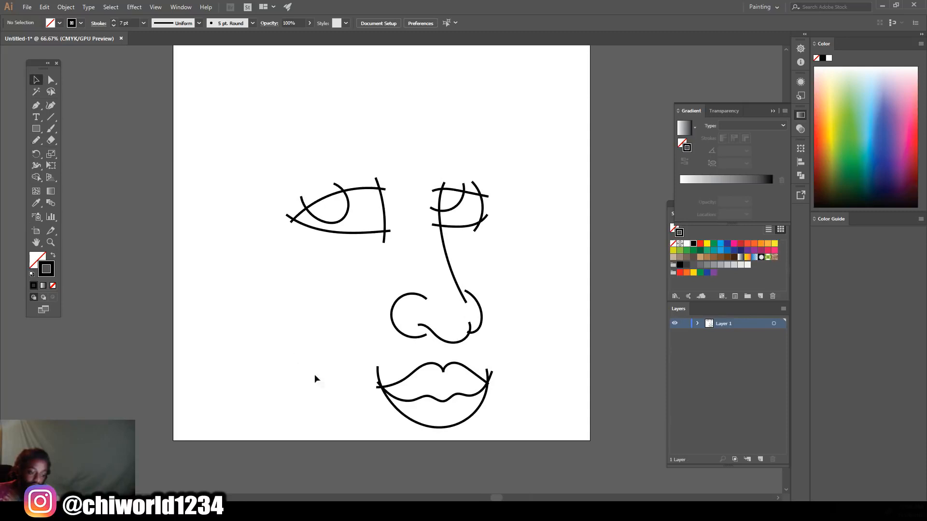
pyautogui.moveTo(354, 437); pyautogui.dragTo(518, 367)
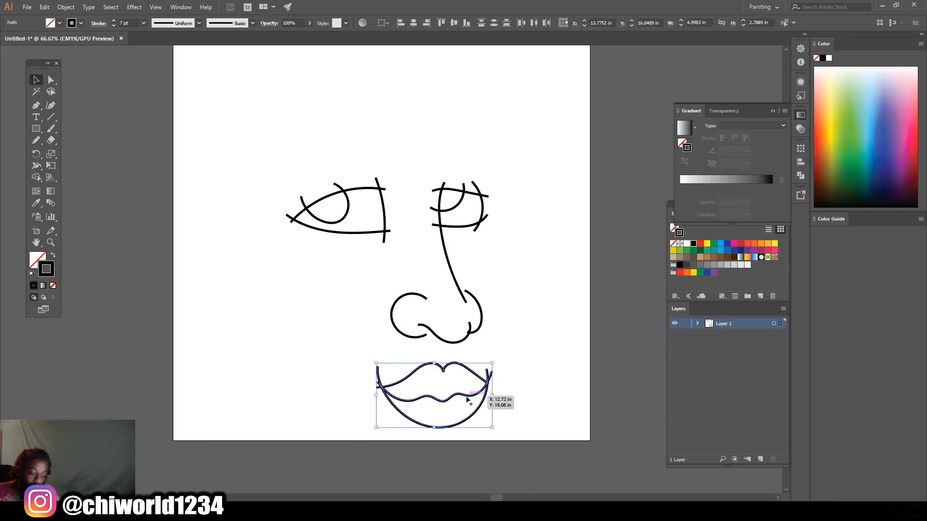
pyautogui.moveTo(464, 397); pyautogui.dragTo(445, 388)
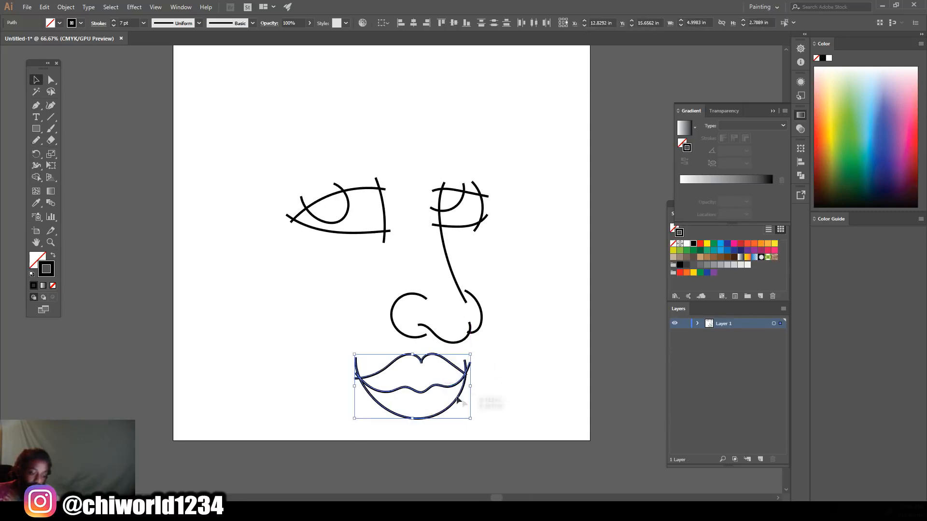
pyautogui.click(511, 424)
# Step: Select all strokes of the face and expand their fill and stroke into filled shapes
pyautogui.hotkey('ctrl', '=')
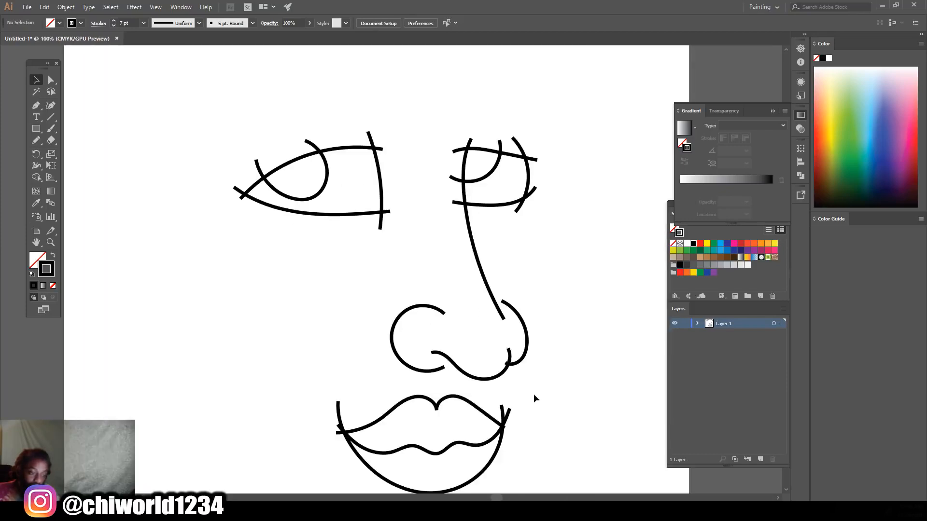
pyautogui.scroll(1, 531, 392)
pyautogui.scroll(-1, 347, 268)
pyautogui.scroll(-1, 346, 267)
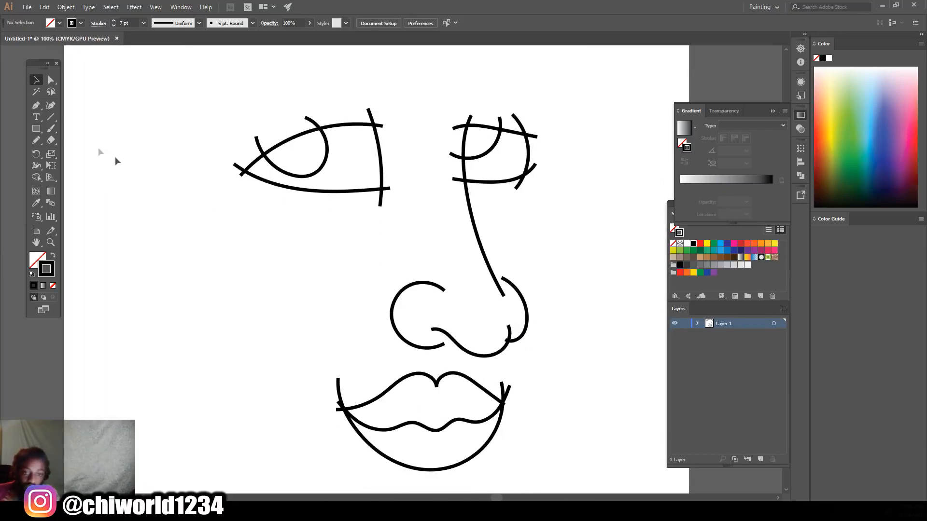
pyautogui.moveTo(160, 69); pyautogui.dragTo(661, 491)
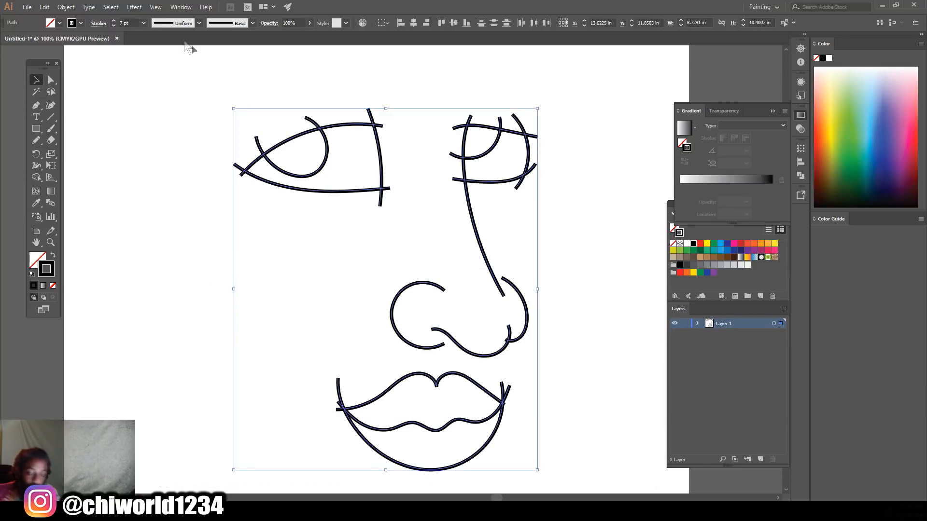
pyautogui.click(66, 8)
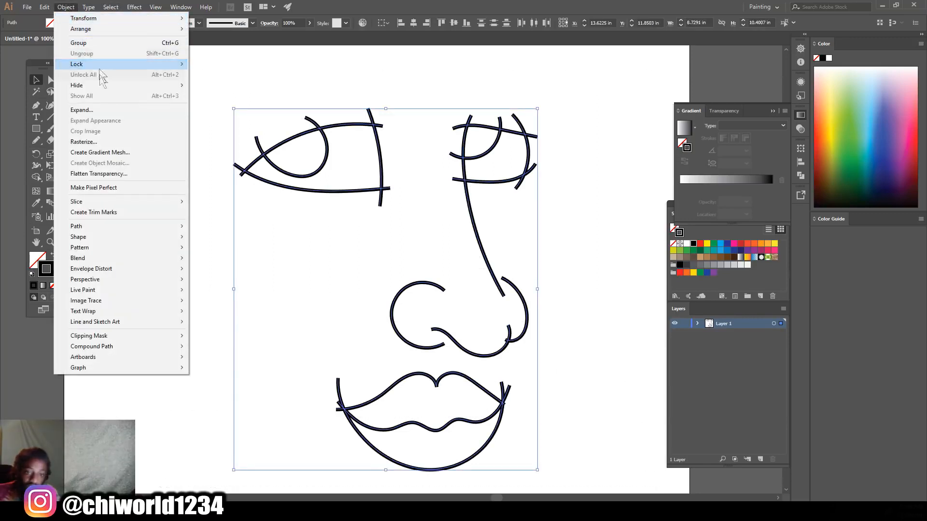
pyautogui.click(98, 112)
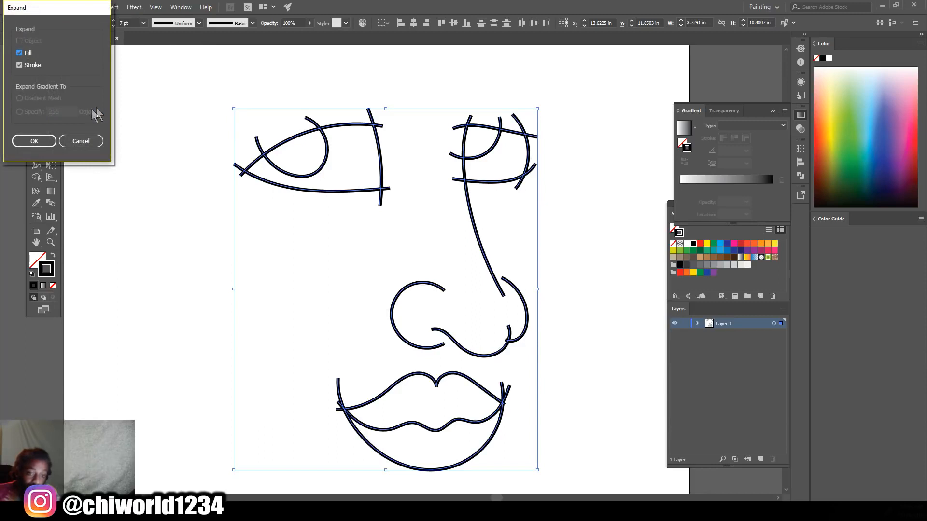
pyautogui.click(35, 141)
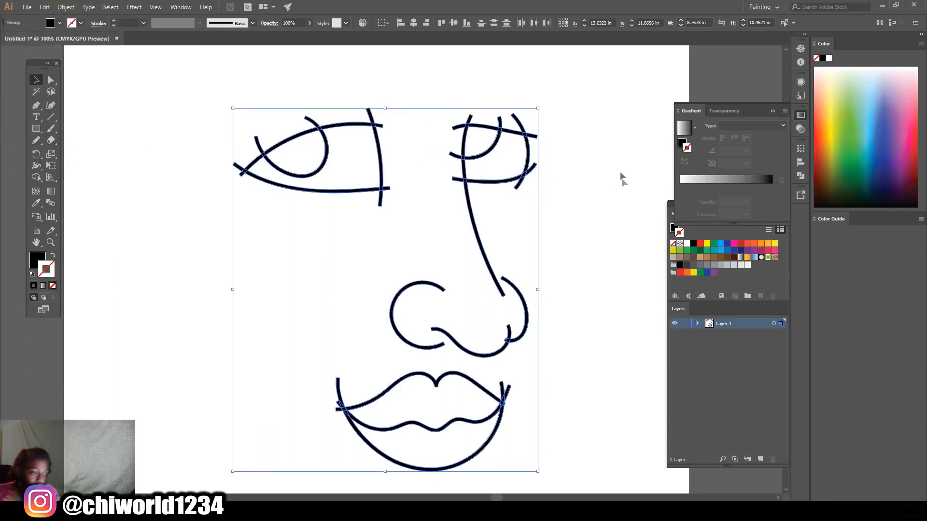
# Step: Split the expanded face shapes at their crossings with the Pathfinder Divide operation
pyautogui.click(174, 7)
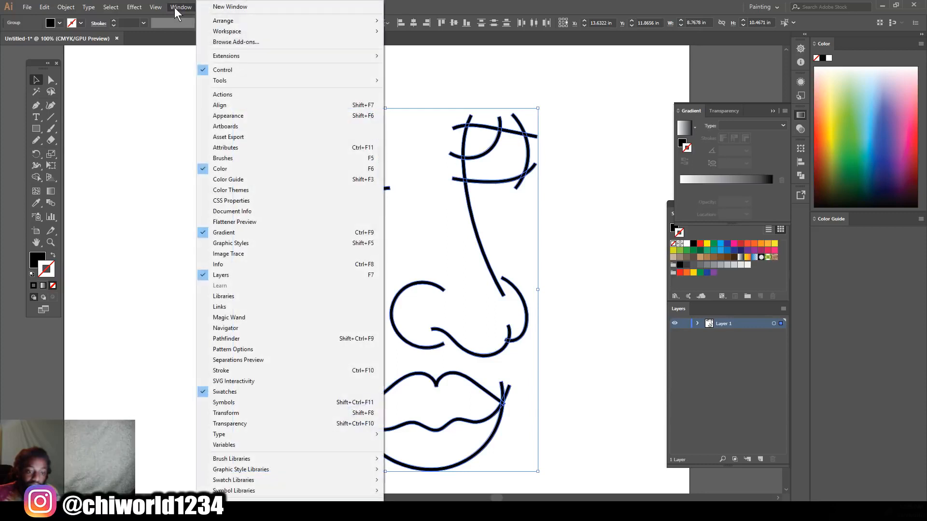
pyautogui.click(260, 338)
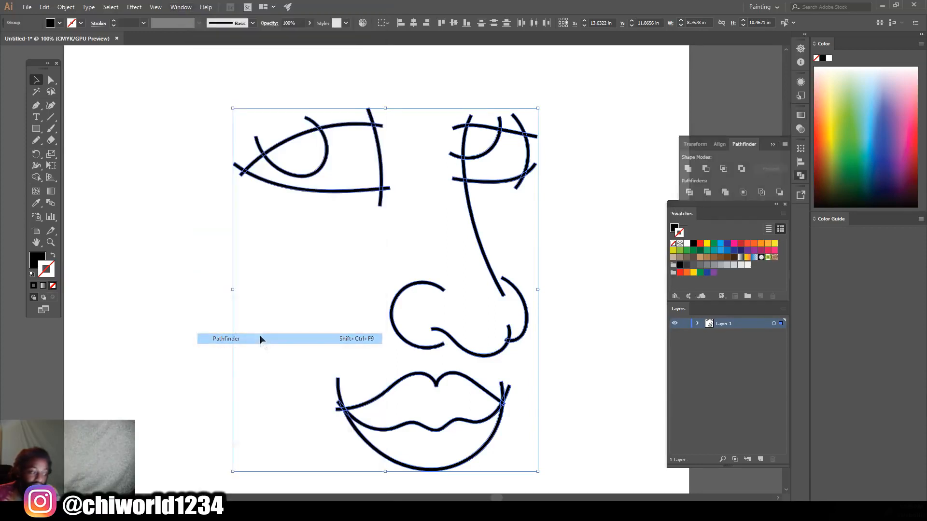
pyautogui.click(690, 191)
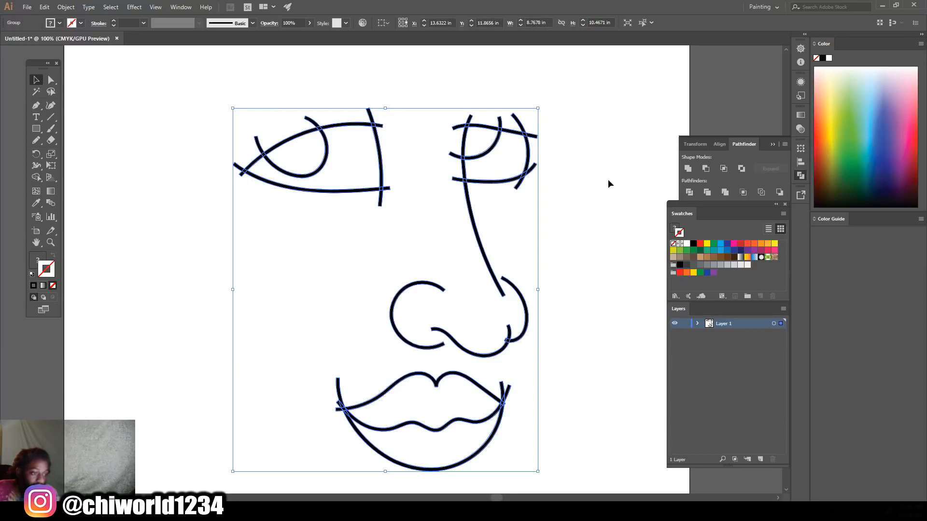
# Step: Delete the overhanging ends above the left eye's upper lid, from the iris curve and from the eye's inner edge line
pyautogui.click(51, 80)
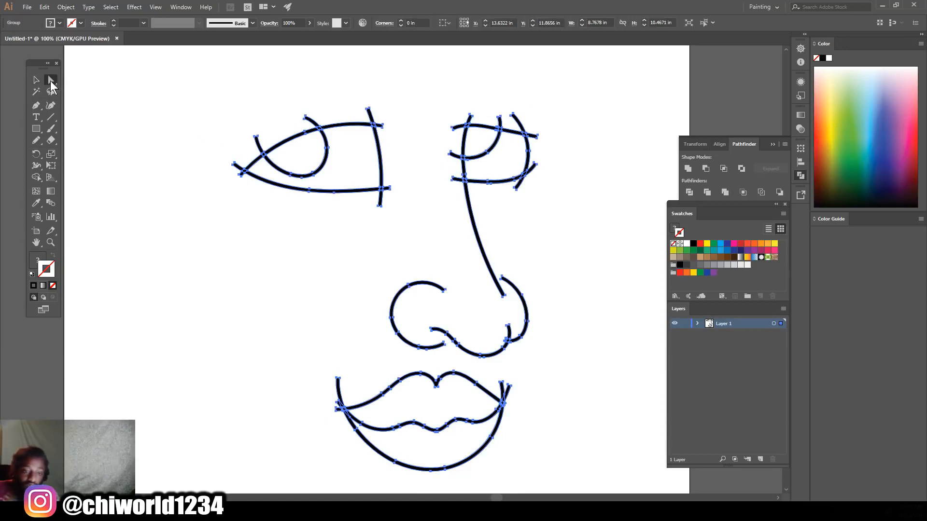
pyautogui.click(162, 128)
pyautogui.scroll(1, 309, 165)
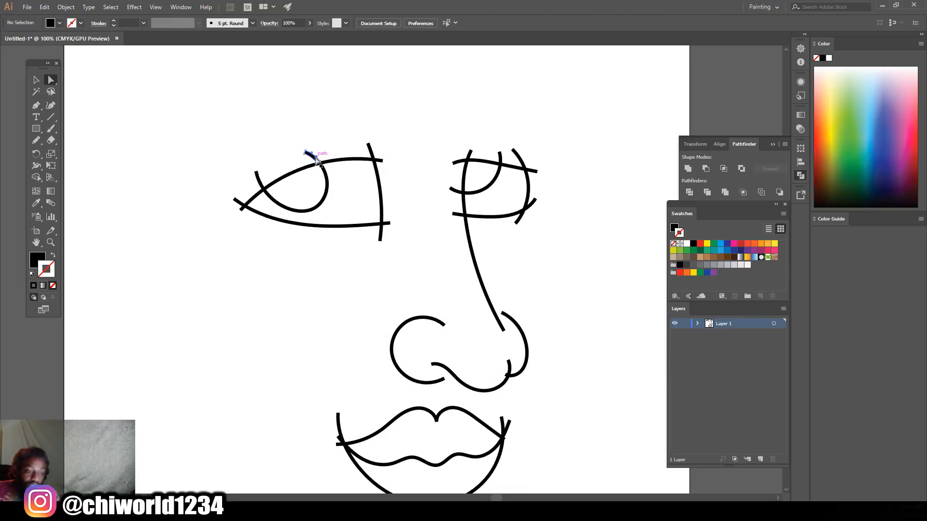
pyautogui.click(316, 160)
pyautogui.click(316, 160)
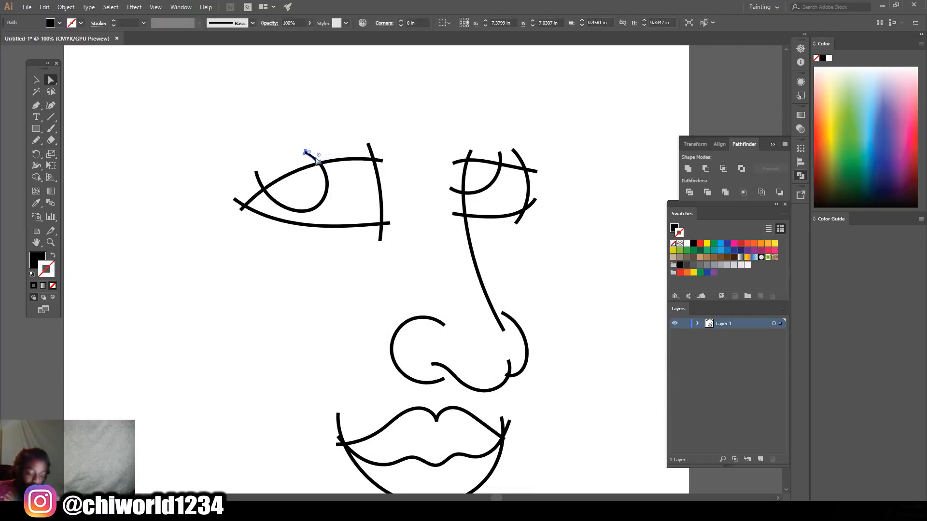
pyautogui.click(343, 148)
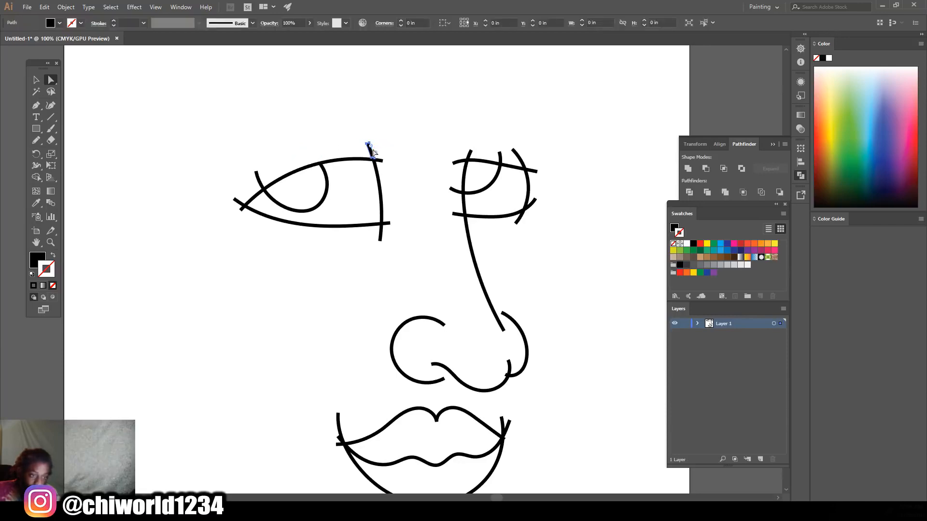
pyautogui.hotkey('ctrl', '-')
pyautogui.hotkey('ctrl', '=')
pyautogui.hotkey('ctrl', '=')
pyautogui.hotkey('ctrl', '=')
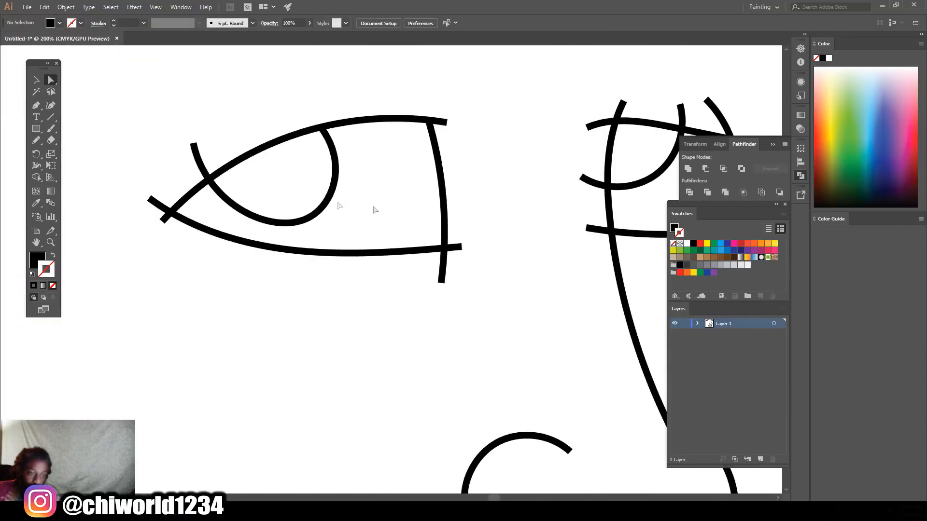
# Step: Delete the left eye's remaining overhangs at the iris curve's outer end, the pointed outer corner and the inner corners
pyautogui.click(202, 161)
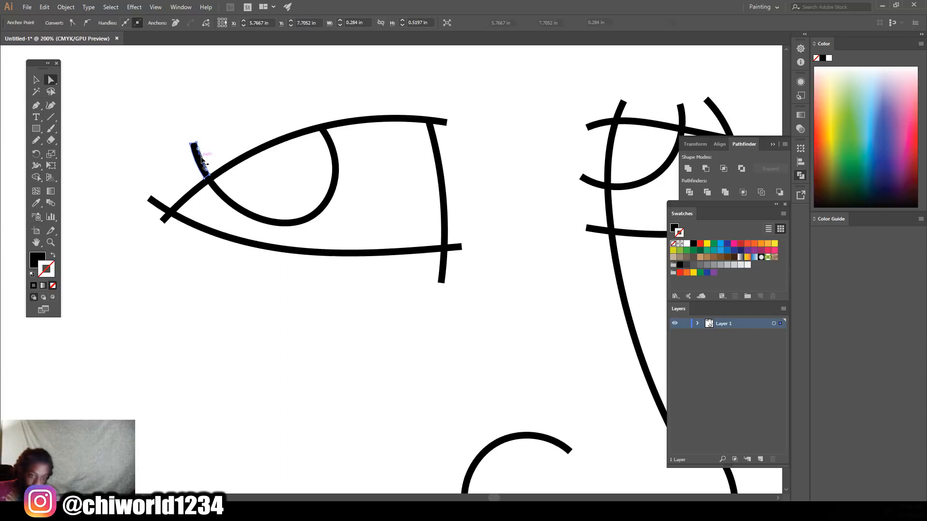
pyautogui.press('Delete')
pyautogui.click(155, 202)
pyautogui.press('Delete')
pyautogui.click(166, 218)
pyautogui.press('Delete')
pyautogui.press('Delete')
pyautogui.click(456, 247)
pyautogui.press('Delete')
pyautogui.click(448, 125)
pyautogui.press('Delete')
# Step: Delete the right eye's overhanging ends along its nose-side edge and above the upper lid where the iris curve crosses
pyautogui.hotkey('ctrl', '-')
pyautogui.hotkey('ctrl', '-')
pyautogui.hotkey('ctrl', '+')
pyautogui.hotkey('ctrl', '+')
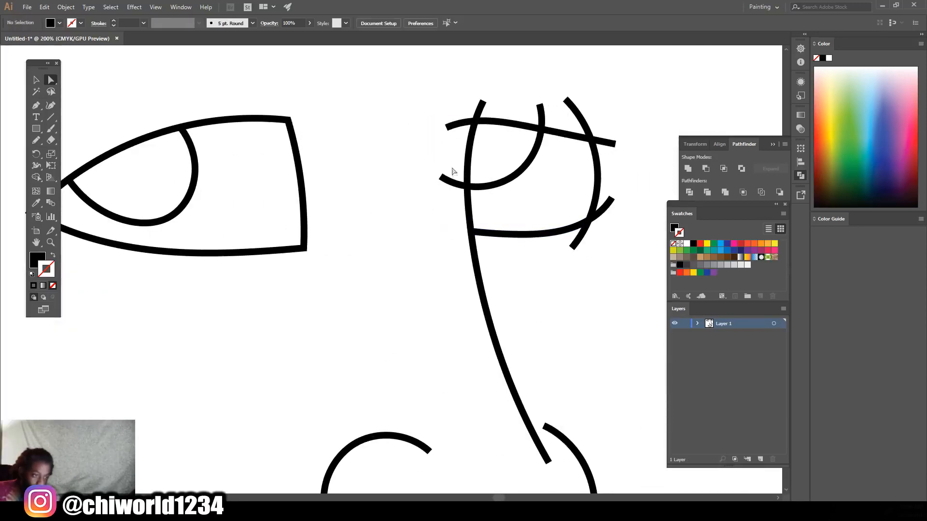
pyautogui.click(445, 182)
pyautogui.press('Delete')
pyautogui.click(451, 126)
pyautogui.press('Delete')
pyautogui.click(480, 107)
pyautogui.press('Delete')
pyautogui.click(540, 111)
pyautogui.press('Delete')
# Step: Delete the four overhanging line ends at the right eye's upper and lower outer corners
pyautogui.click(577, 113)
pyautogui.press('Delete')
pyautogui.click(607, 141)
pyautogui.press('Delete')
pyautogui.click(609, 205)
pyautogui.press('Delete')
pyautogui.click(581, 239)
pyautogui.press('Delete')
# Step: Delete the two overhanging line ends above the right corner of the mouth
pyautogui.scroll(-4, 595, 267)
pyautogui.scroll(3, 540, 300)
pyautogui.scroll(-3, 473, 319)
pyautogui.click(509, 344)
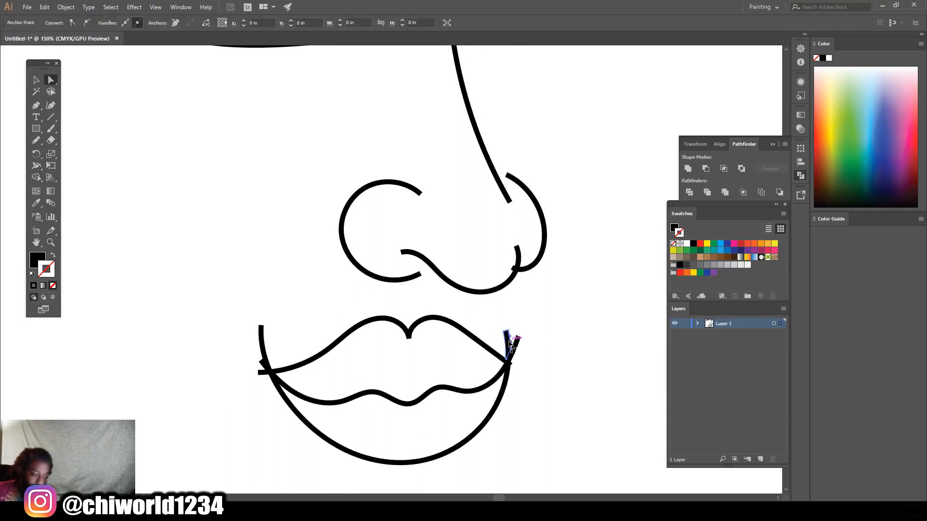
pyautogui.press('Delete')
pyautogui.click(516, 342)
pyautogui.press('Delete')
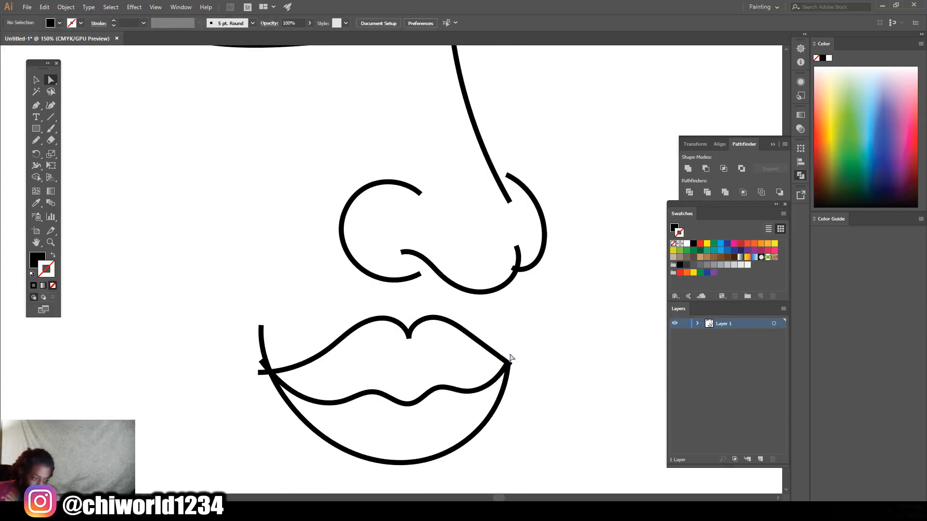
# Step: Delete the overhanging line ends at the left corner of the mouth
pyautogui.click(266, 352)
pyautogui.press('Delete')
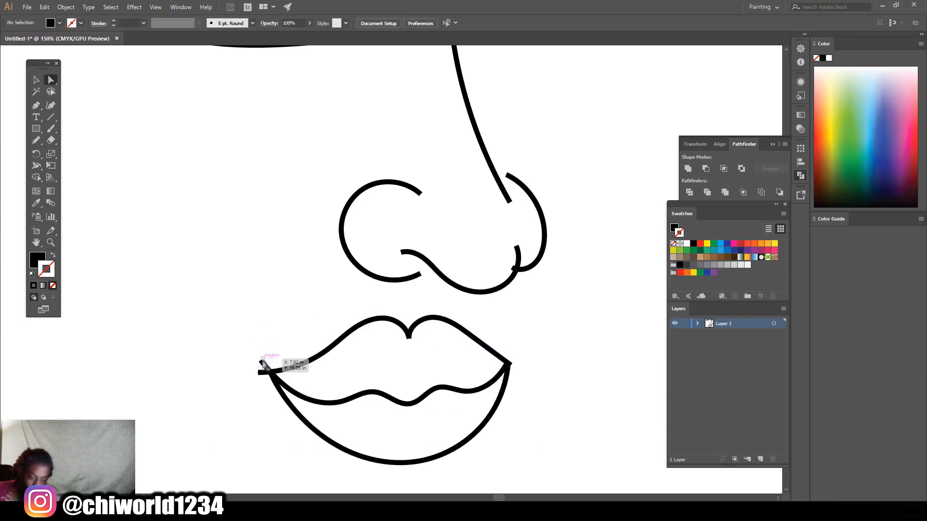
pyautogui.click(260, 369)
pyautogui.press('Delete')
pyautogui.click(260, 375)
pyautogui.press('Delete')
pyautogui.click(263, 365)
pyautogui.press('Delete')
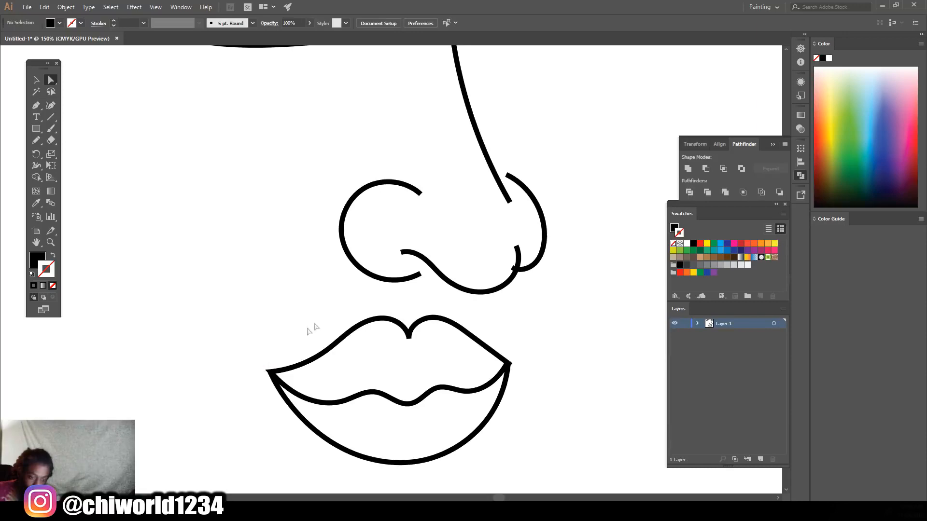
# Step: Review the whole trimmed face and check the left nostril stroke
pyautogui.hotkey('ctrl', '-')
pyautogui.hotkey('ctrl', '-')
pyautogui.hotkey('ctrl', '-')
pyautogui.scroll(3, 534, 276)
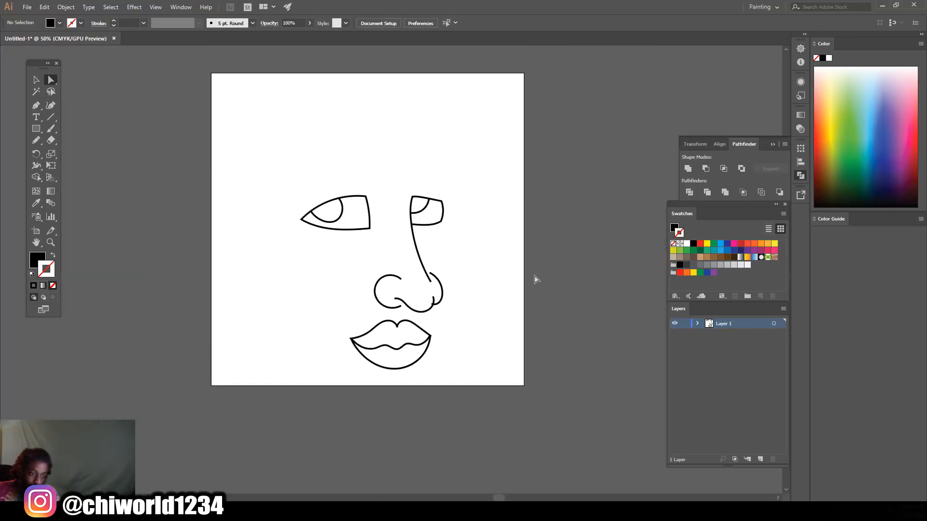
pyautogui.hscroll(-1, 534, 276)
pyautogui.hotkey('ctrl', '+')
pyautogui.hscroll(-2, 534, 276)
pyautogui.hotkey('ctrl', '+')
pyautogui.scroll(2, 534, 276)
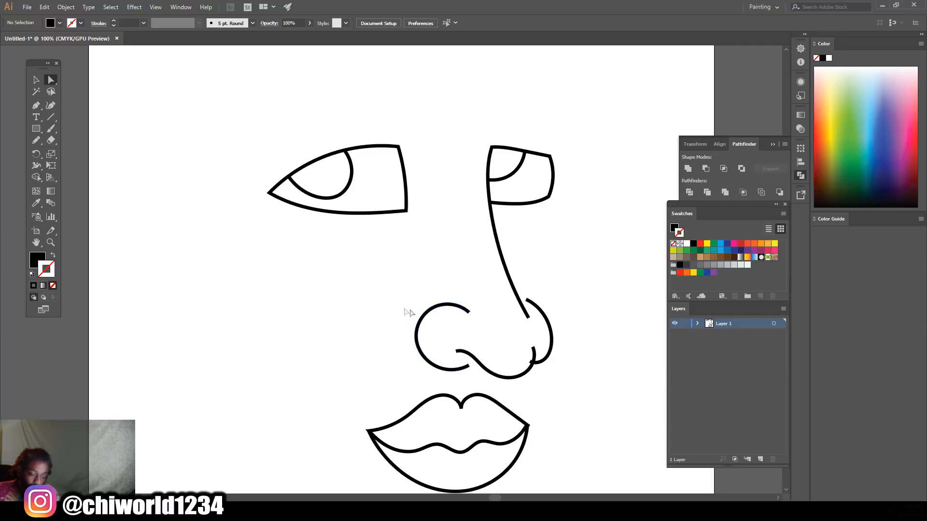
pyautogui.click(423, 323)
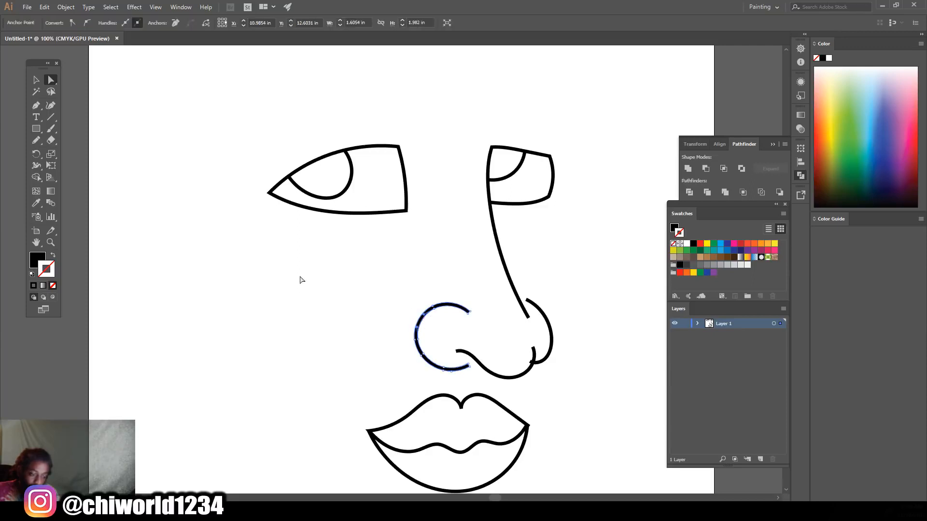
pyautogui.click(302, 279)
pyautogui.press('p')
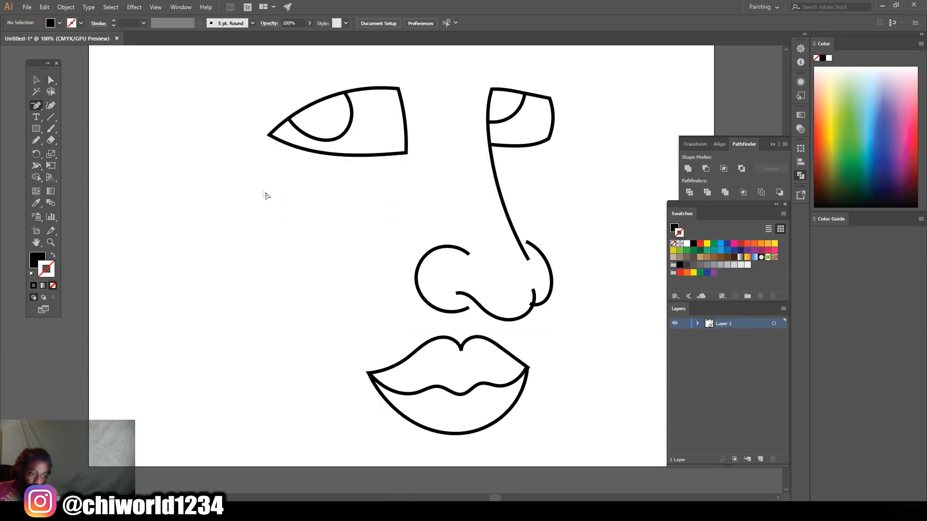
# Step: Try to draw an eyebrow arc above the left eye with the Pencil tool, and undo it
pyautogui.hotkey('ctrl', '-')
pyautogui.scroll(2, 328, 224)
pyautogui.scroll(1, 330, 224)
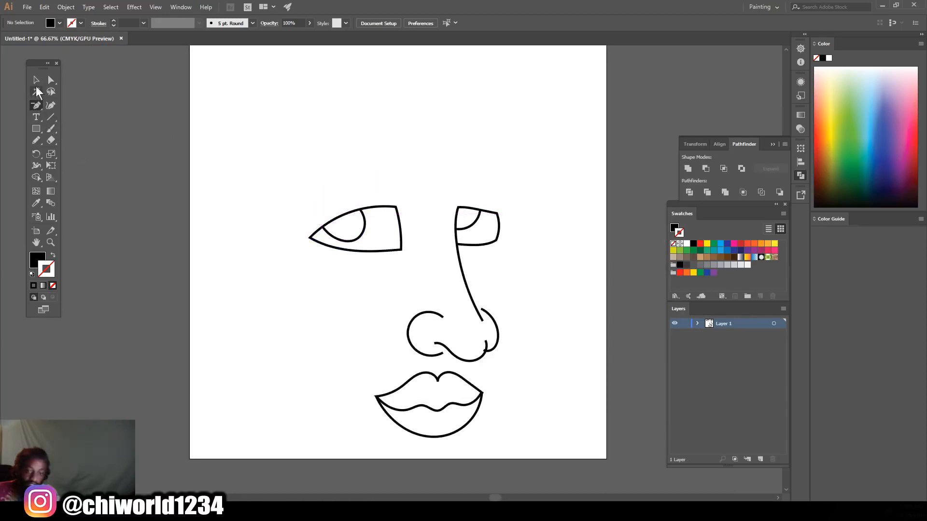
pyautogui.click(35, 140)
pyautogui.hotkey('ctrl', '+')
pyautogui.hotkey('ctrl', '+')
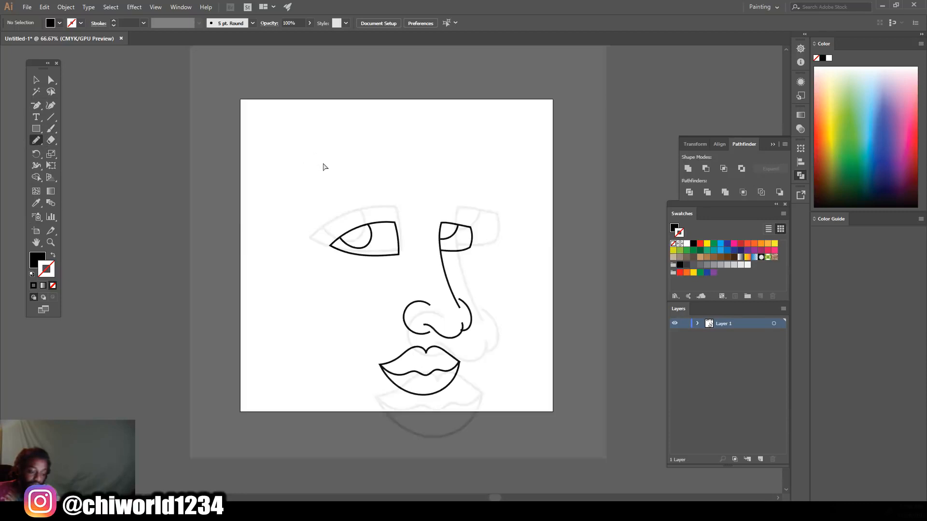
pyautogui.scroll(3, 334, 202)
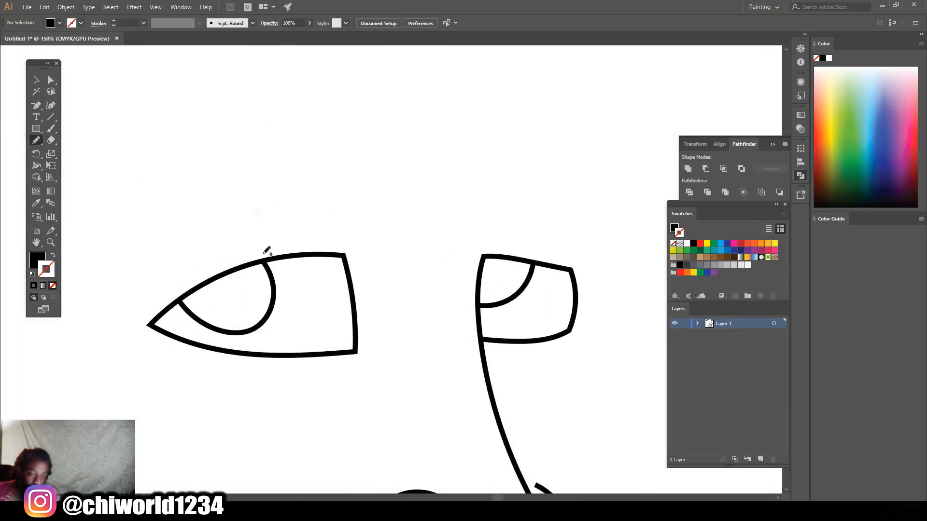
pyautogui.scroll(2, 172, 81)
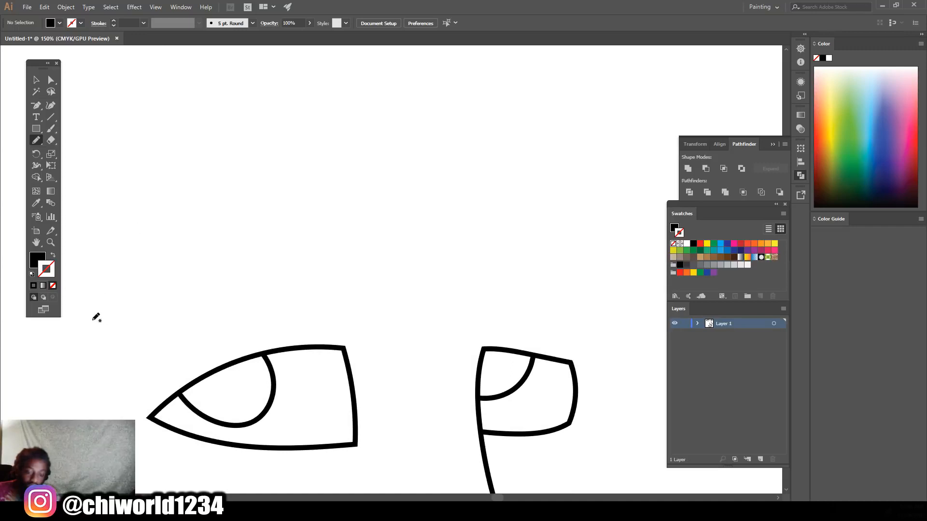
pyautogui.moveTo(93, 328)
pyautogui.mouseDown()
pyautogui.moveTo(117, 269)
pyautogui.moveTo(178, 233)
pyautogui.moveTo(271, 207)
pyautogui.moveTo(348, 216)
pyautogui.mouseUp()
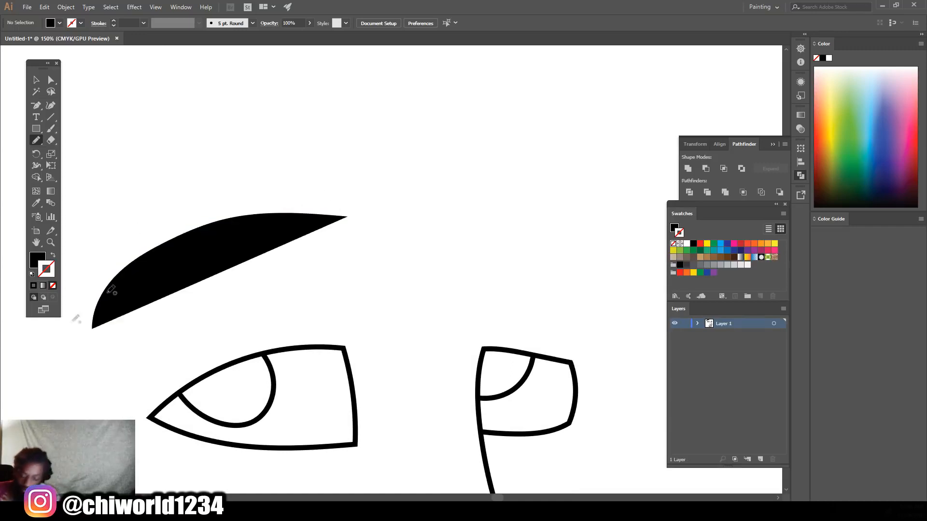
pyautogui.hotkey('ctrl', 'z')
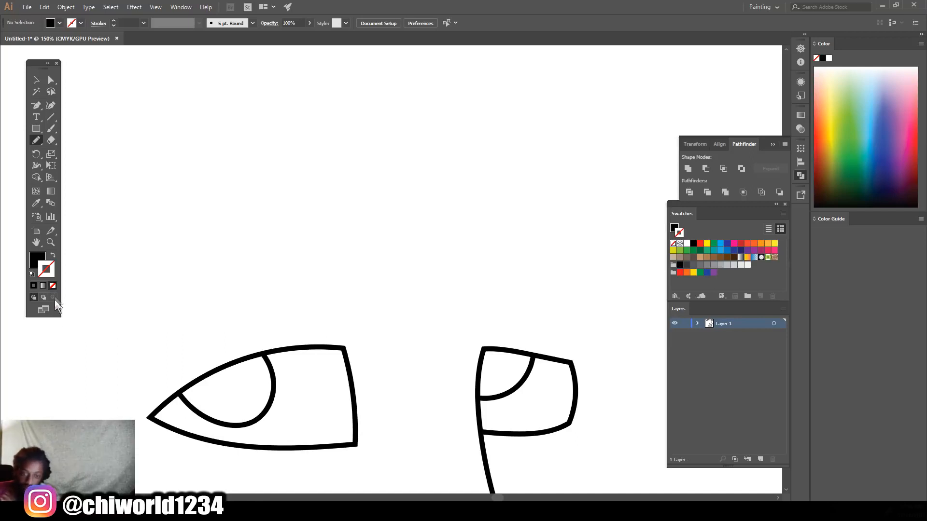
# Step: Swap the fill and stroke colours for a black stroke with no fill, and set the stroke weight to 4 pt
pyautogui.click(53, 256)
pyautogui.click(50, 270)
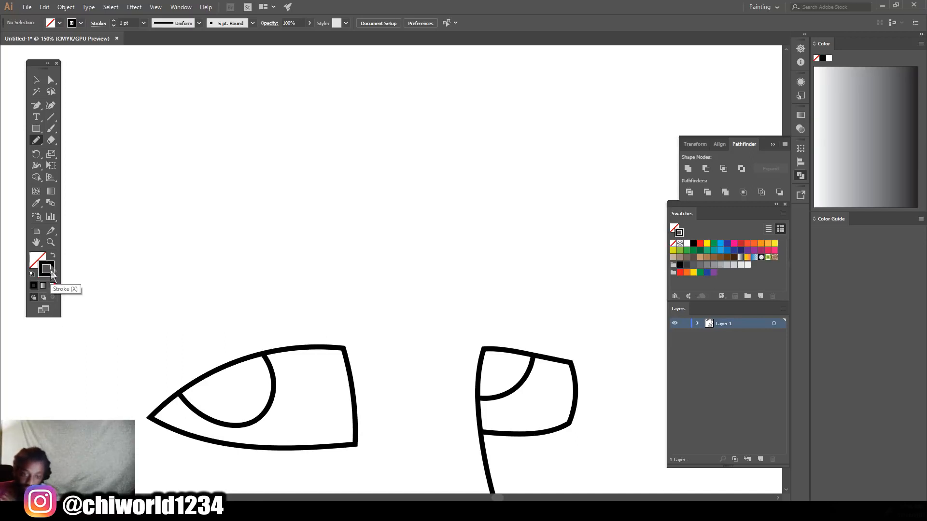
pyautogui.moveTo(92, 312)
pyautogui.mouseDown()
pyautogui.moveTo(127, 250)
pyautogui.moveTo(179, 209)
pyautogui.moveTo(287, 189)
pyautogui.moveTo(356, 193)
pyautogui.mouseUp()
pyautogui.hotkey('ctrl', 'z')
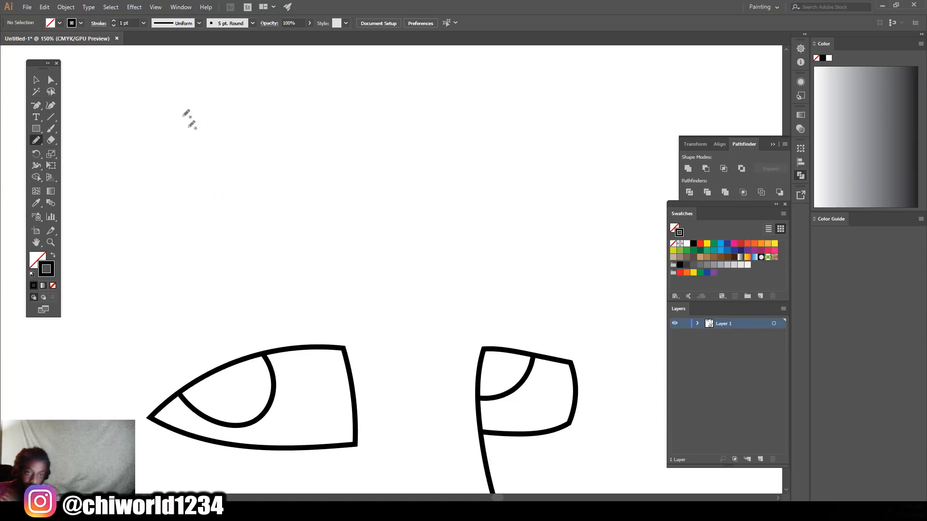
pyautogui.click(143, 22)
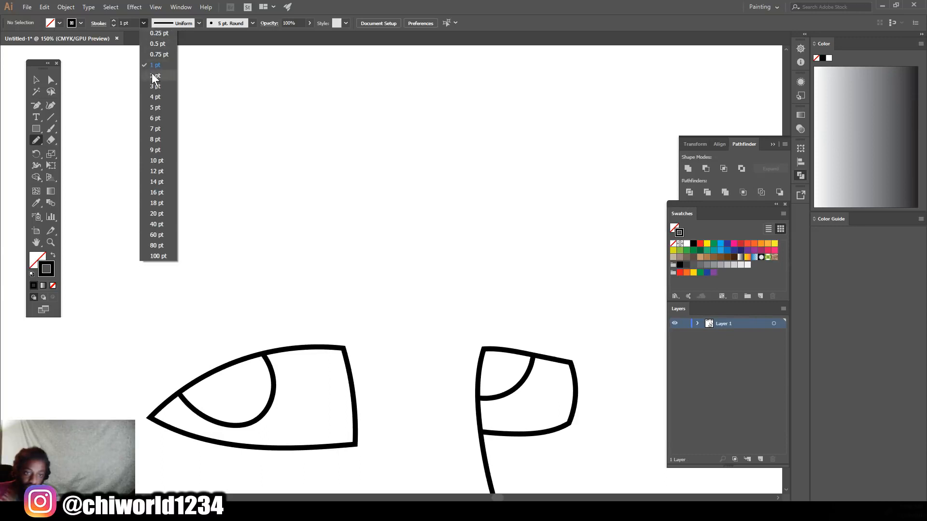
pyautogui.click(155, 96)
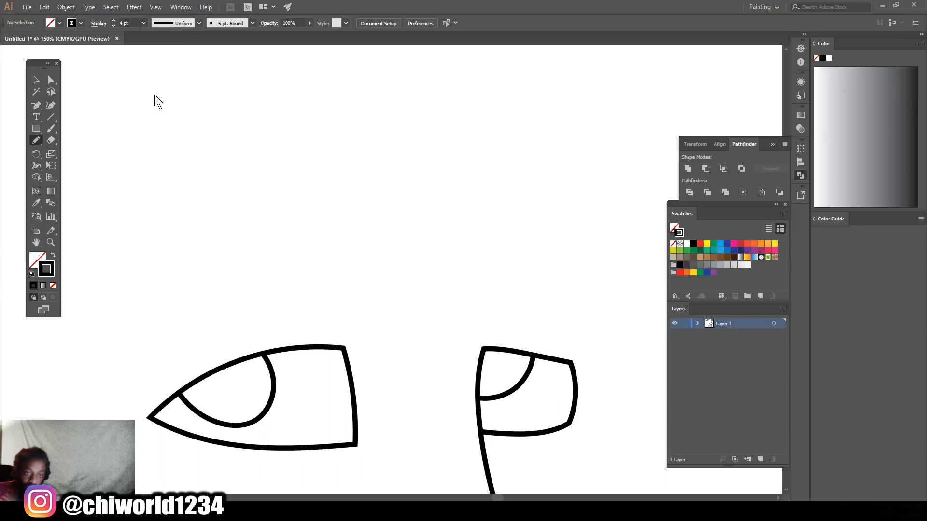
# Step: Draw the left eyebrow outline with the Pencil tool: two arcs crossing at the outer end and a slanted line across the inner end
pyautogui.doubleClick(36, 138)
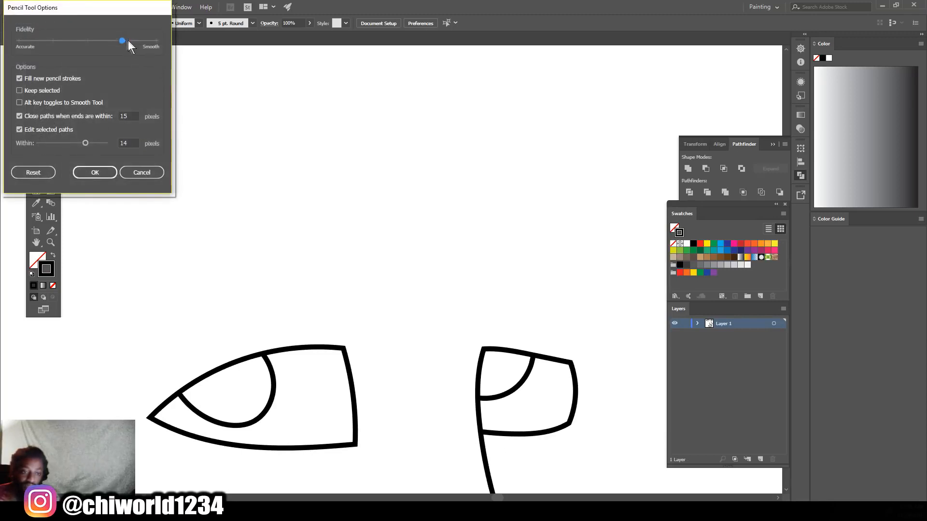
pyautogui.click(95, 173)
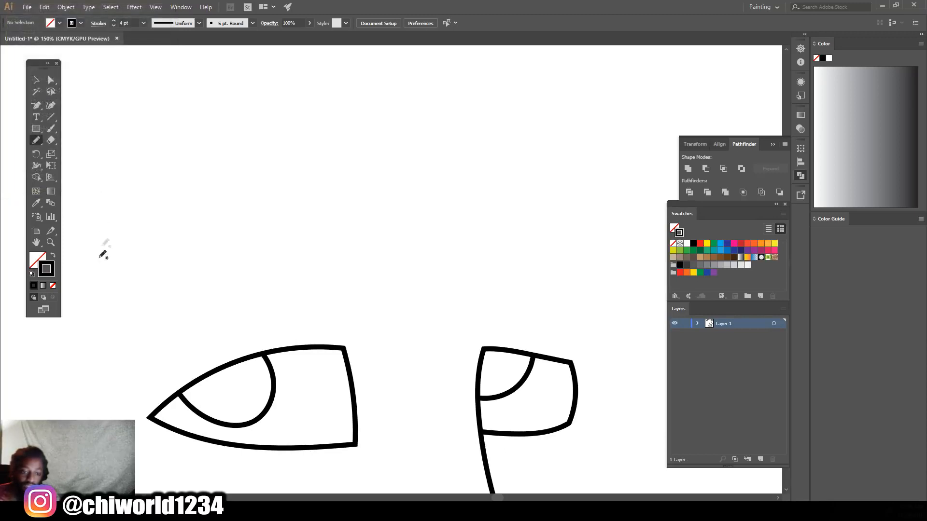
pyautogui.moveTo(103, 295)
pyautogui.mouseDown()
pyautogui.moveTo(132, 265)
pyautogui.moveTo(203, 229)
pyautogui.moveTo(258, 223)
pyautogui.moveTo(365, 245)
pyautogui.mouseUp()
pyautogui.moveTo(346, 208); pyautogui.dragTo(333, 164)
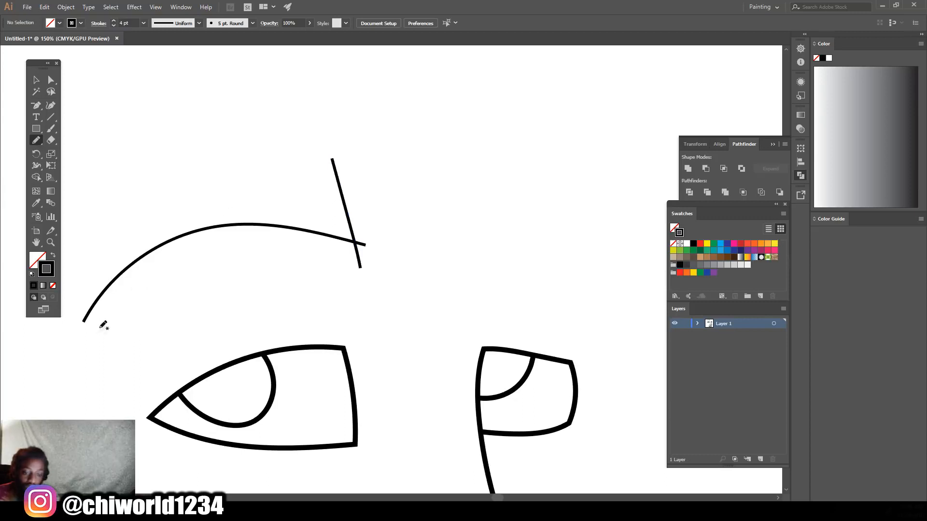
pyautogui.moveTo(87, 366); pyautogui.dragTo(92, 338)
pyautogui.moveTo(101, 282); pyautogui.dragTo(112, 261)
pyautogui.moveTo(175, 200)
pyautogui.mouseDown()
pyautogui.moveTo(277, 181)
pyautogui.moveTo(360, 199)
pyautogui.mouseUp()
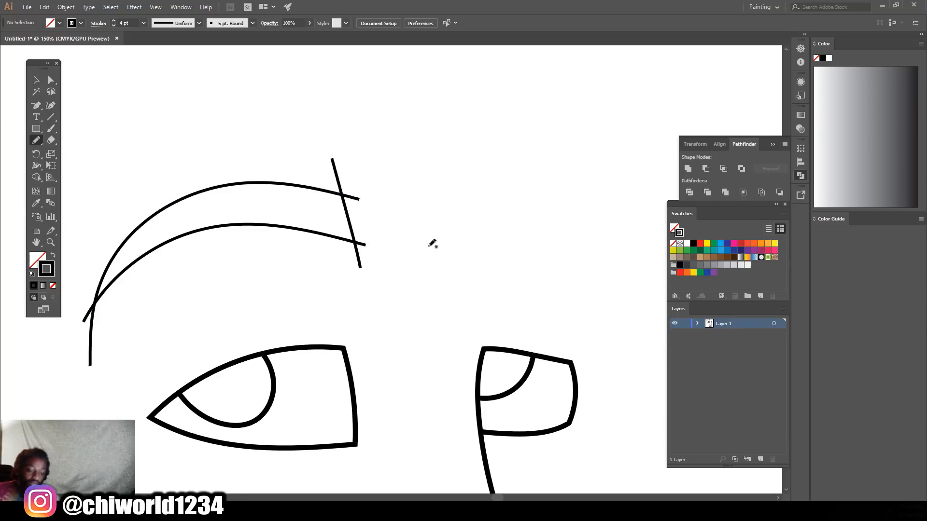
pyautogui.hotkey('ctrl', '-')
pyautogui.hotkey('ctrl', '-')
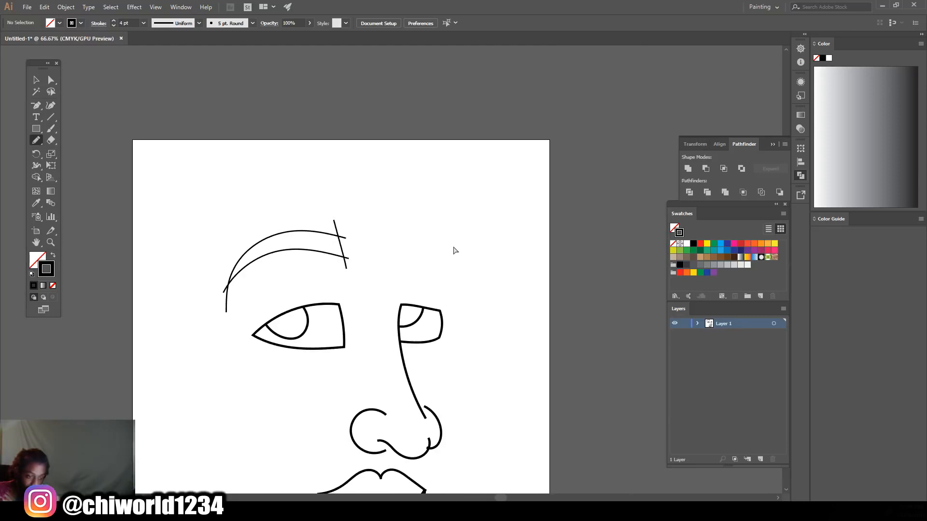
pyautogui.hotkey('ctrl', '-')
pyautogui.hotkey('ctrl', '-')
pyautogui.hotkey('ctrl', '+')
pyautogui.hotkey('ctrl', '+')
pyautogui.hotkey('ctrl', '+')
pyautogui.hotkey('ctrl', '+')
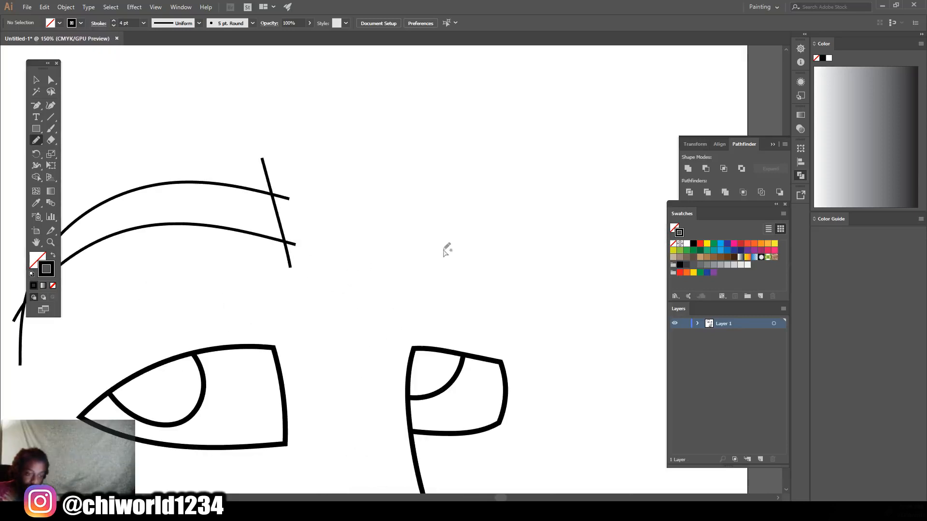
pyautogui.hotkey('ctrl', '+')
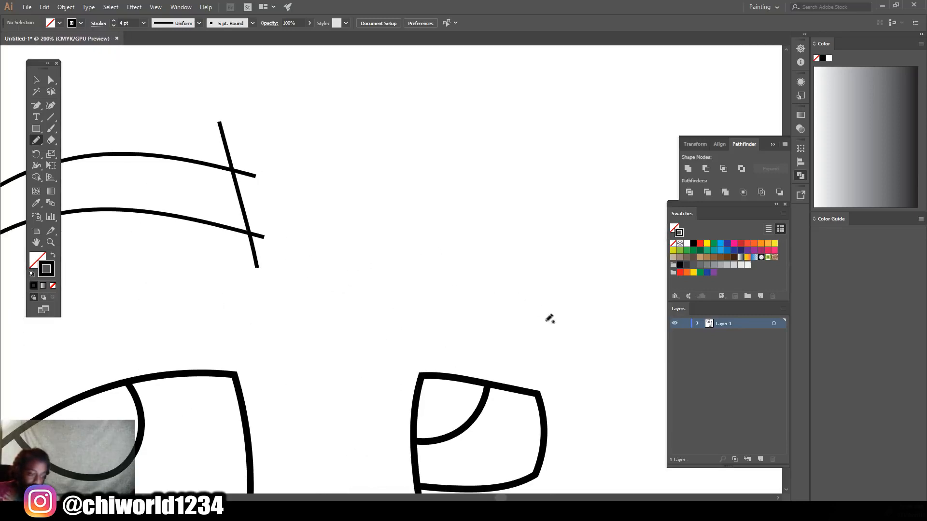
# Step: Draw the right eyebrow outline with the Pencil tool: two arcs crossing at the outer end and a slanted line across the inner end
pyautogui.moveTo(557, 332)
pyautogui.mouseDown()
pyautogui.moveTo(540, 284)
pyautogui.moveTo(516, 266)
pyautogui.moveTo(427, 266)
pyautogui.moveTo(418, 194)
pyautogui.moveTo(407, 208)
pyautogui.moveTo(472, 200)
pyautogui.moveTo(526, 226)
pyautogui.moveTo(552, 275)
pyautogui.moveTo(557, 349)
pyautogui.mouseUp()
pyautogui.hotkey('ctrl', '-')
pyautogui.hotkey('ctrl', '-')
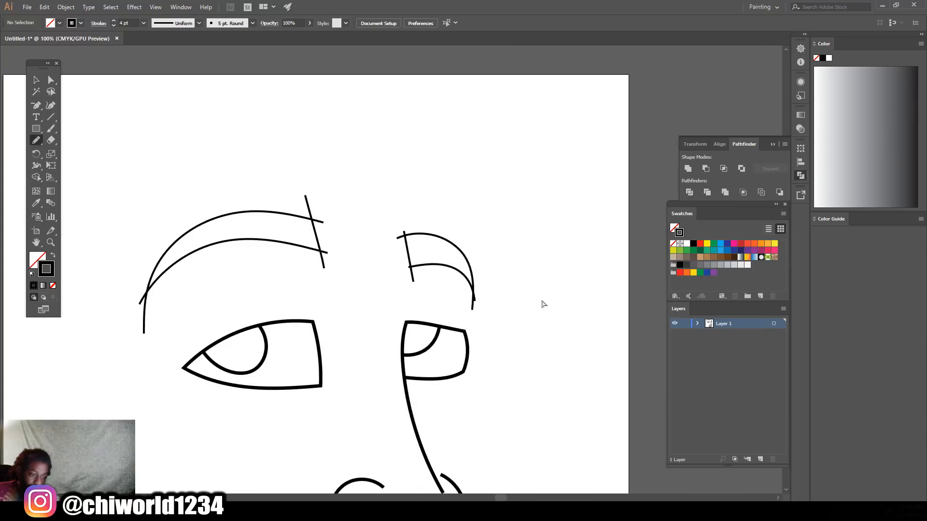
# Step: Replace the right eyebrow's upper arc with a flatter Pencil arc that crosses the lower arc at the outer end
pyautogui.hotkey('ctrl', '+')
pyautogui.hotkey('ctrl', '+')
pyautogui.hotkey('ctrl', '+')
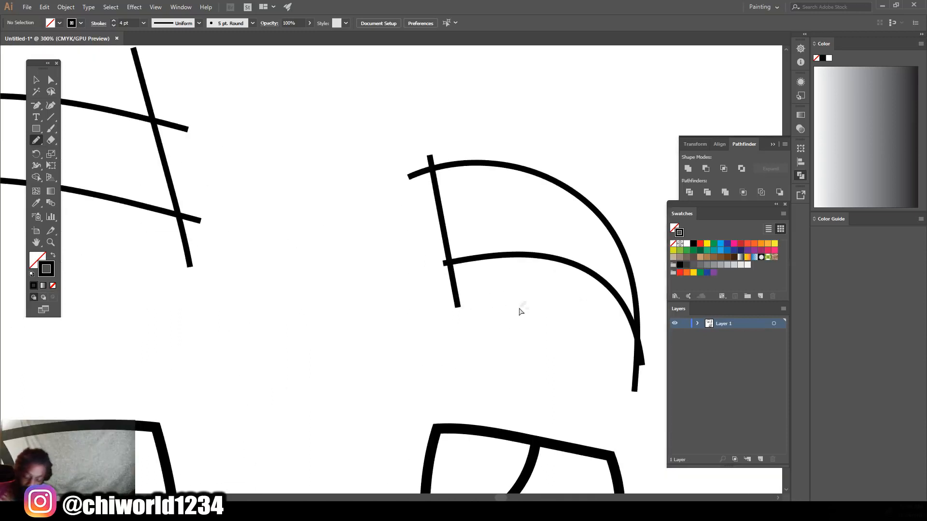
pyautogui.moveTo(628, 383); pyautogui.dragTo(630, 353)
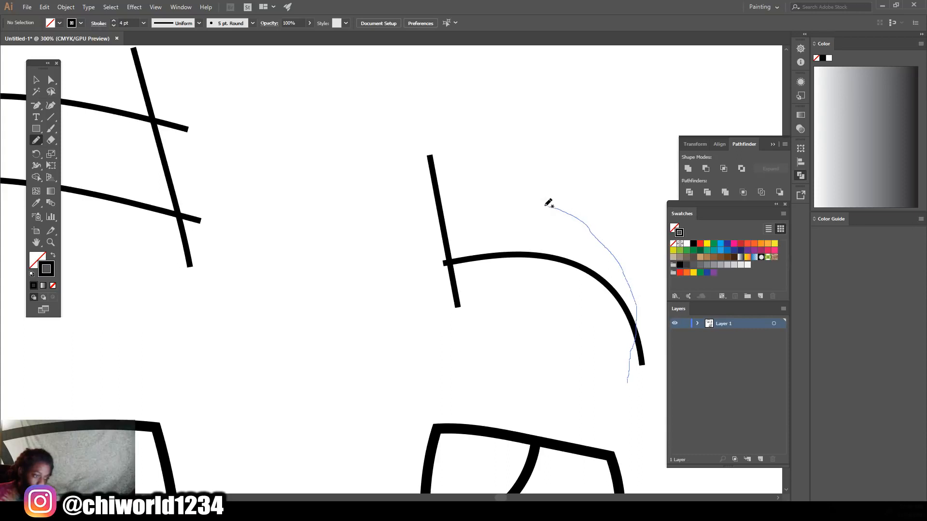
pyautogui.moveTo(410, 171); pyautogui.dragTo(411, 170)
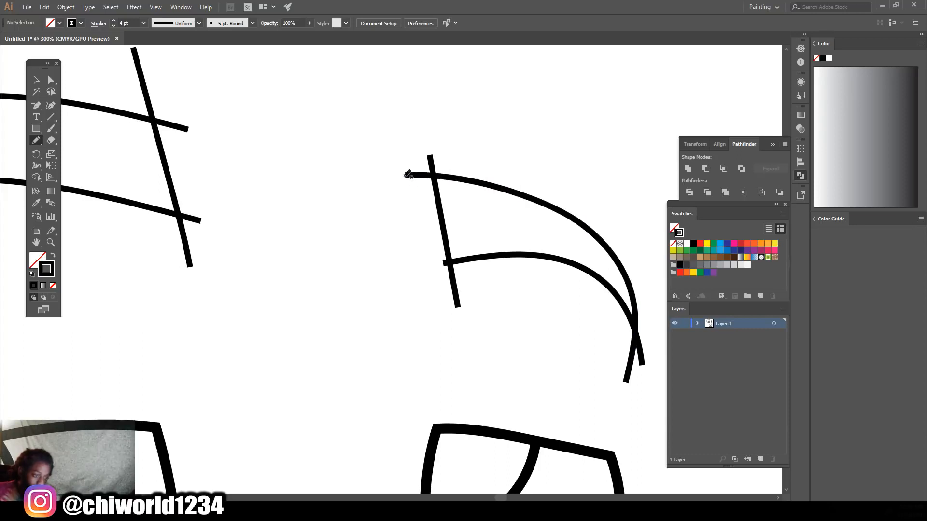
# Step: Review both eyebrow outlines in relation to the eyes and the rest of the face
pyautogui.hotkey('ctrl', '-')
pyautogui.hotkey('ctrl', '-')
pyautogui.hotkey('ctrl', '-')
pyautogui.hotkey('ctrl', '-')
pyautogui.hotkey('ctrl', '-')
pyautogui.hotkey('ctrl', '+')
pyautogui.hotkey('ctrl', '+')
pyautogui.hotkey('ctrl', '+')
pyautogui.hscroll(-1, 374, 259)
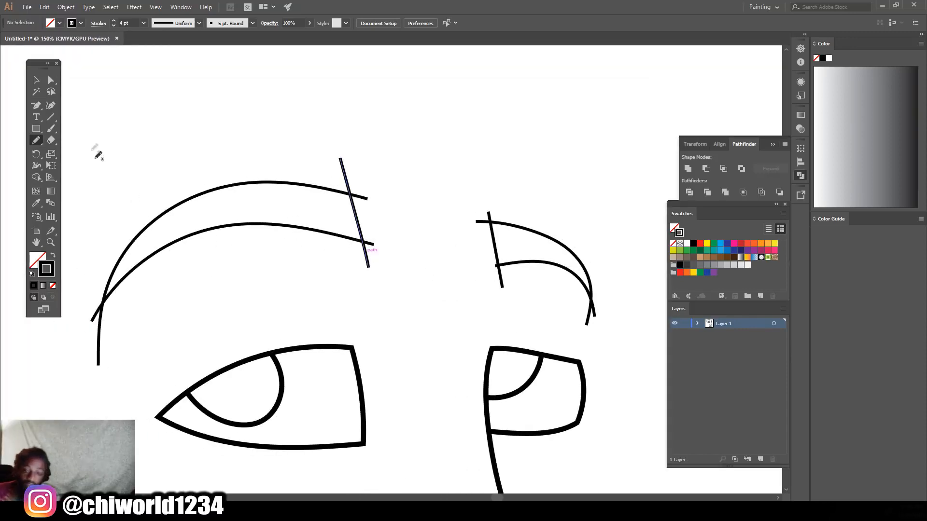
# Step: Expand the three strokes of the left eyebrow and divide them at their crossings with the Pathfinder
pyautogui.click(38, 84)
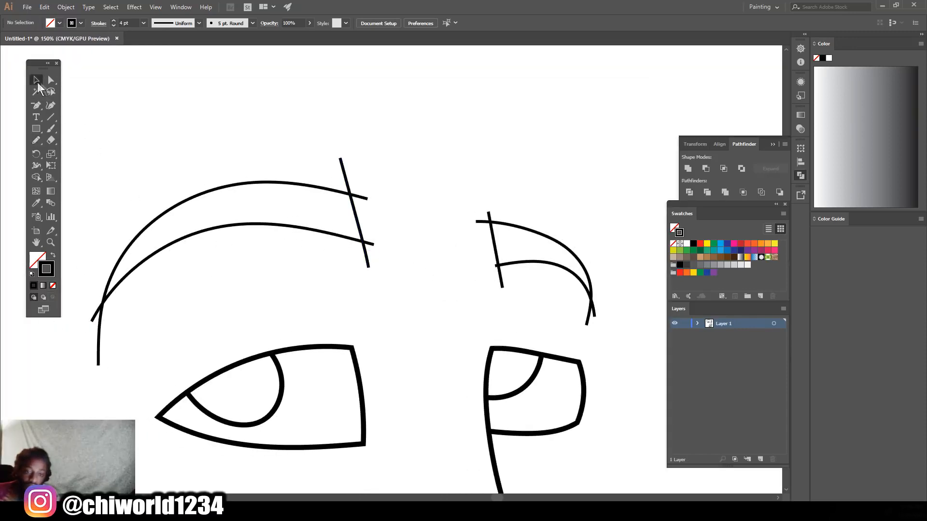
pyautogui.moveTo(78, 158); pyautogui.dragTo(379, 303)
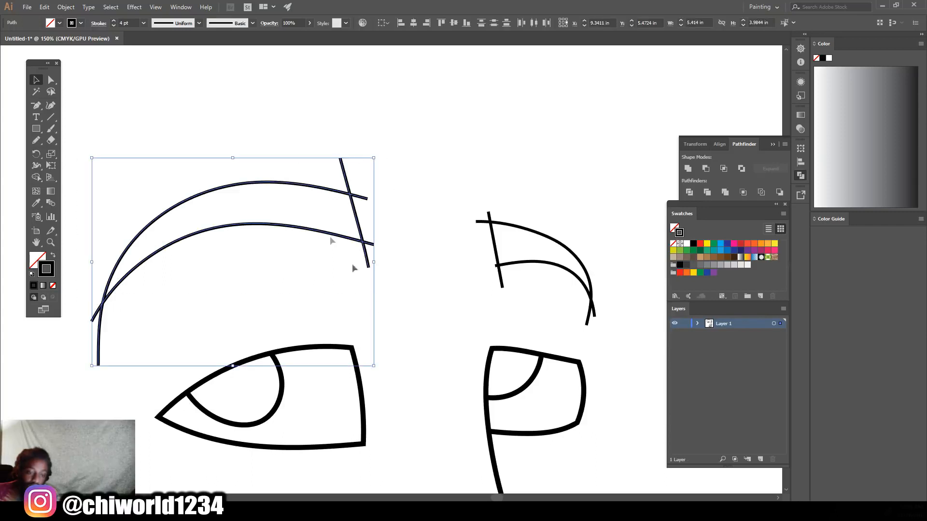
pyautogui.click(66, 7)
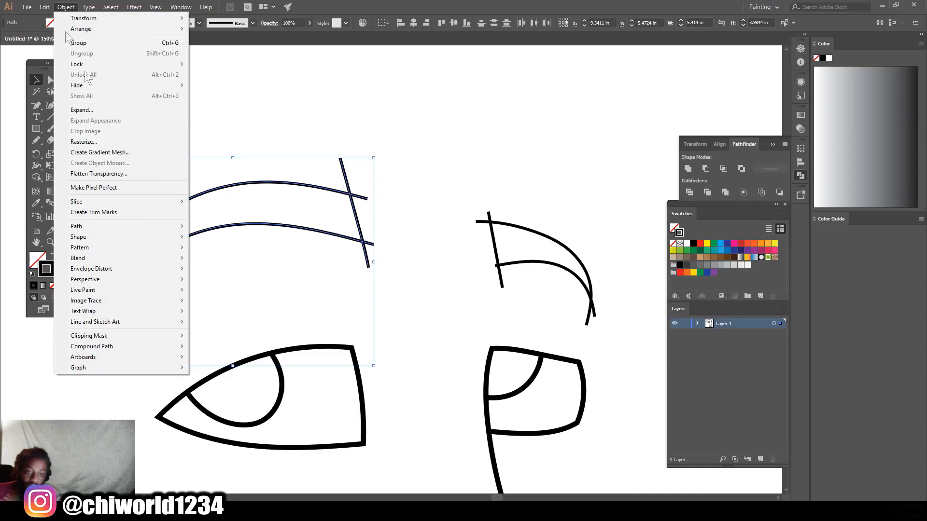
pyautogui.click(96, 109)
pyautogui.click(39, 140)
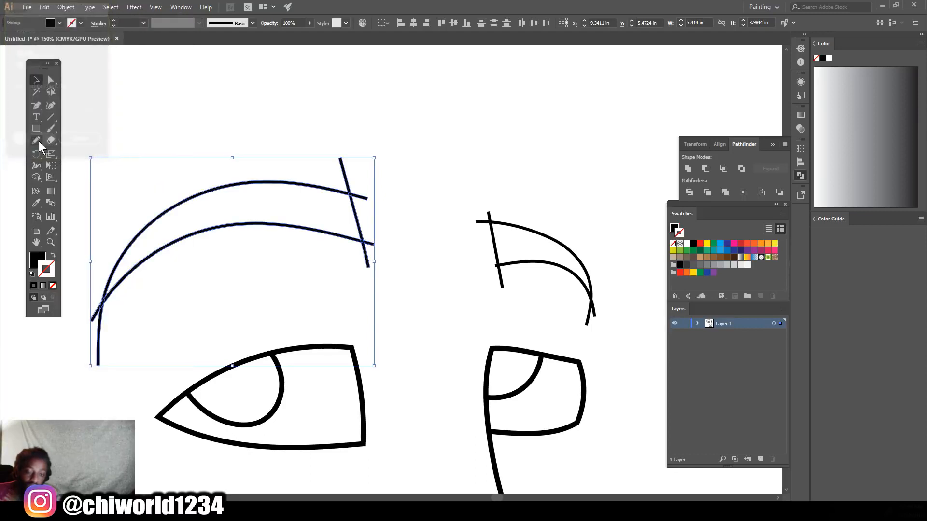
pyautogui.click(691, 189)
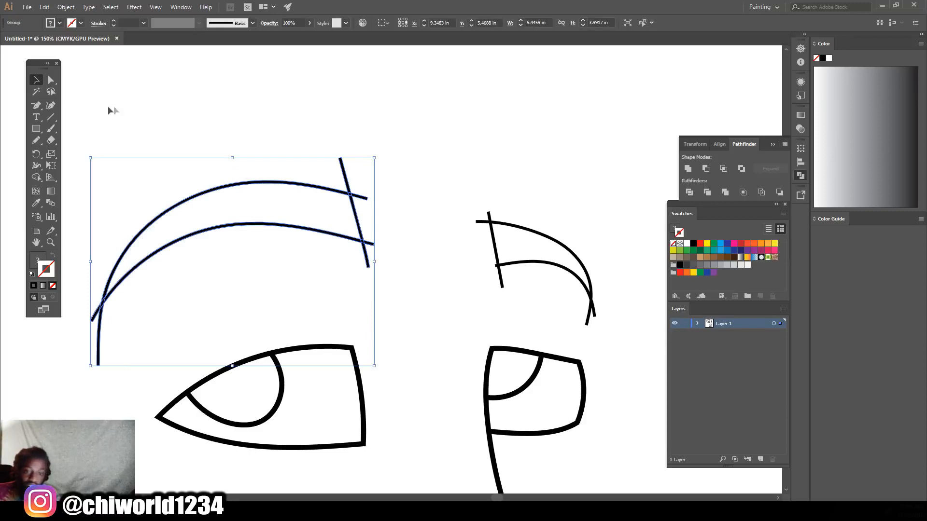
# Step: Delete the four overhanging stroke ends at the two inner corners of the left eyebrow
pyautogui.click(51, 79)
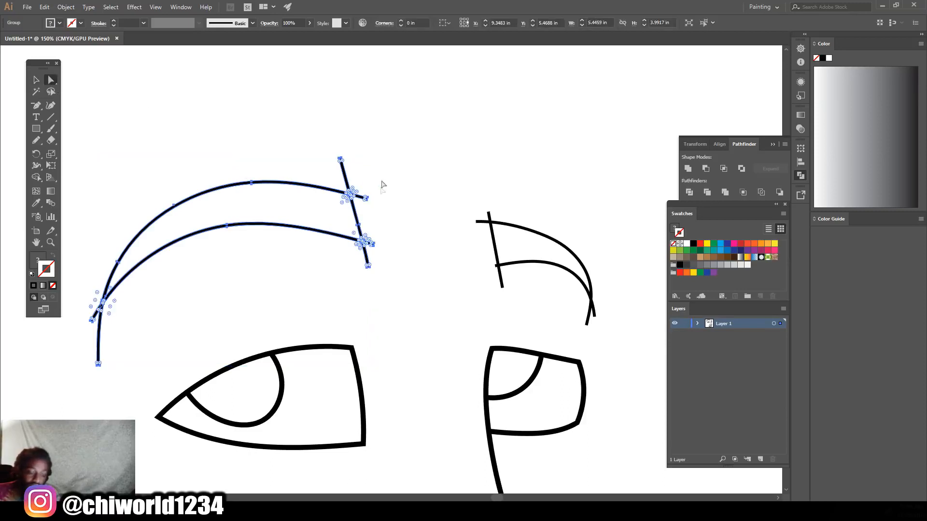
pyautogui.click(388, 168)
pyautogui.click(346, 179)
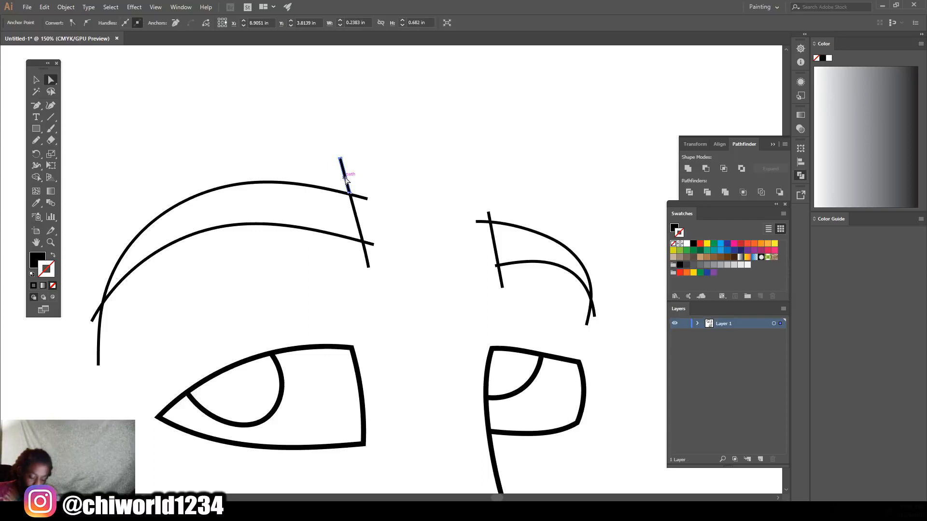
pyautogui.press('Delete')
pyautogui.click(367, 198)
pyautogui.press('Delete')
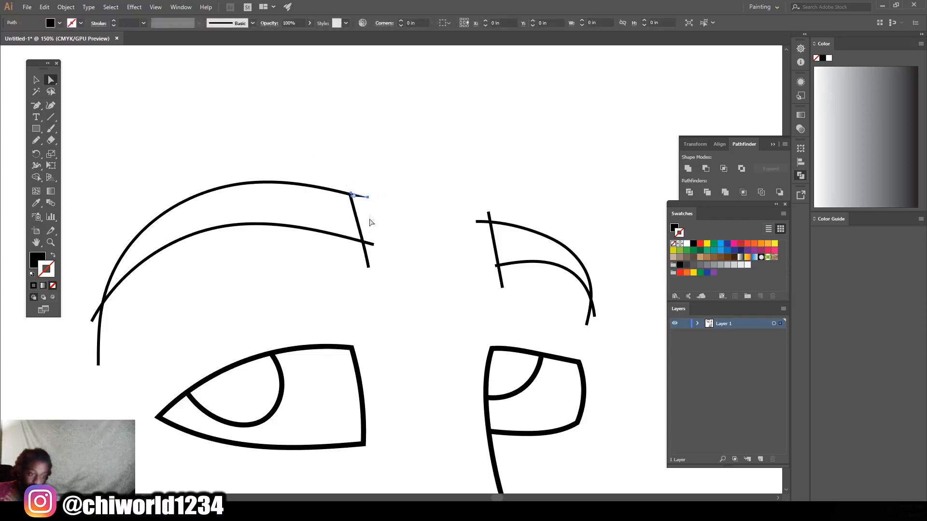
pyautogui.click(370, 245)
pyautogui.press('Delete')
pyautogui.click(369, 256)
pyautogui.press('Delete')
# Step: Delete the two overhanging stroke ends below the left eyebrow's outer tip
pyautogui.click(98, 347)
pyautogui.press('Delete')
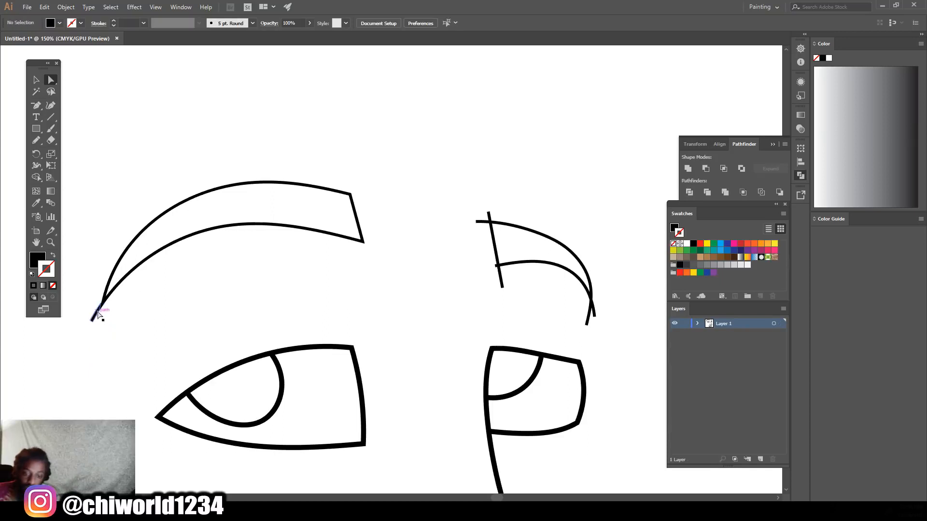
pyautogui.click(98, 317)
pyautogui.press('Delete')
# Step: Expand the fill and stroke of the three right eyebrow paths and divide them with the Pathfinder
pyautogui.scroll(-3, 518, 283)
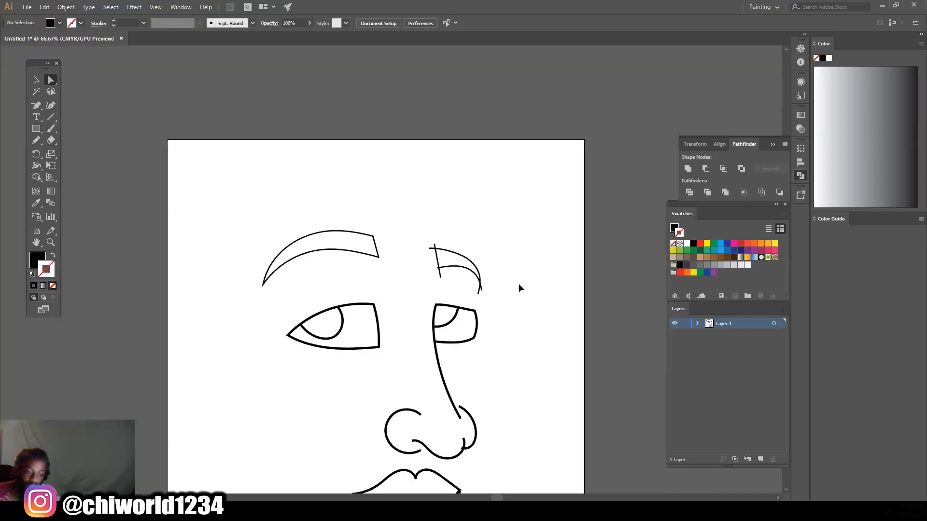
pyautogui.scroll(4, 525, 272)
pyautogui.hscroll(2, 336, 245)
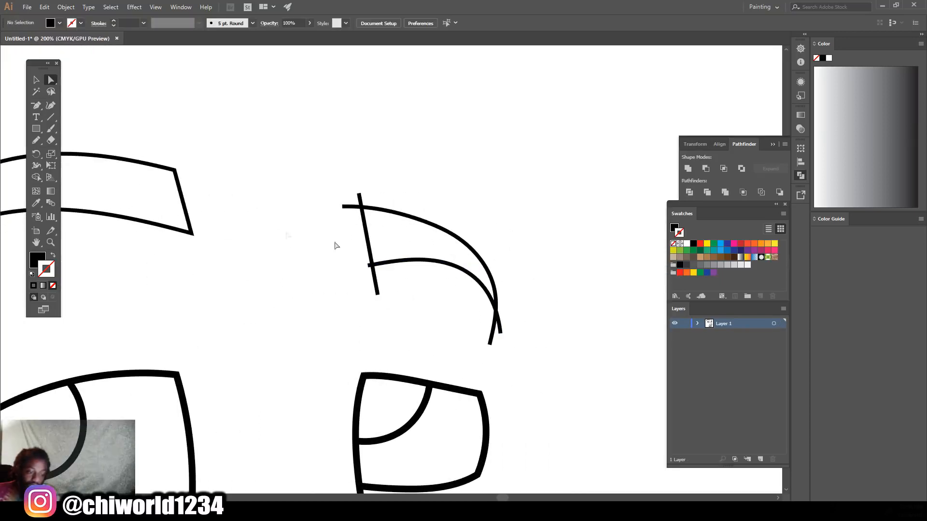
pyautogui.moveTo(351, 338)
pyautogui.mouseDown()
pyautogui.moveTo(540, 207)
pyautogui.moveTo(553, 133)
pyautogui.mouseUp()
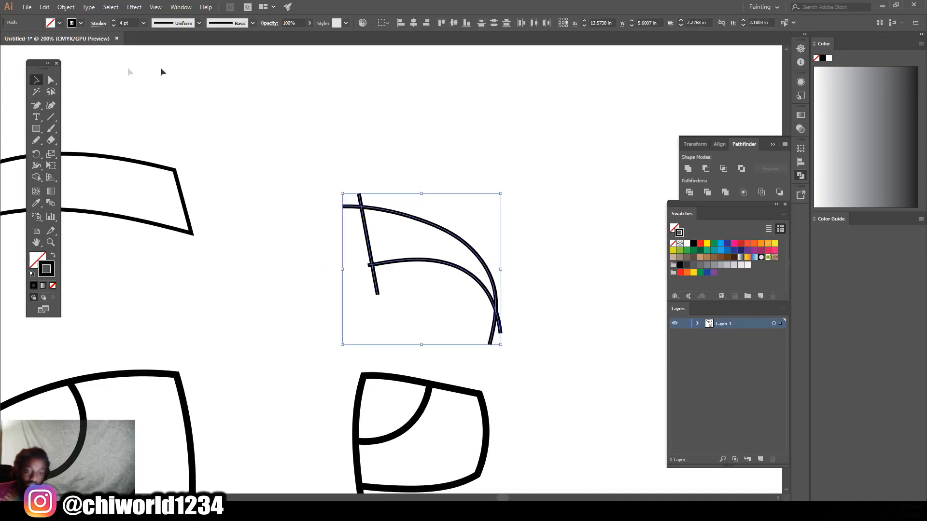
pyautogui.click(66, 6)
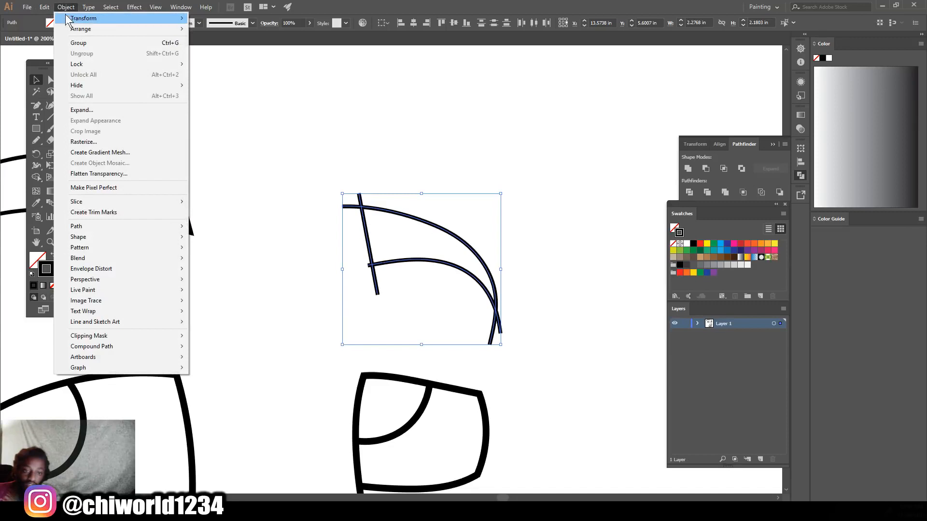
pyautogui.click(79, 110)
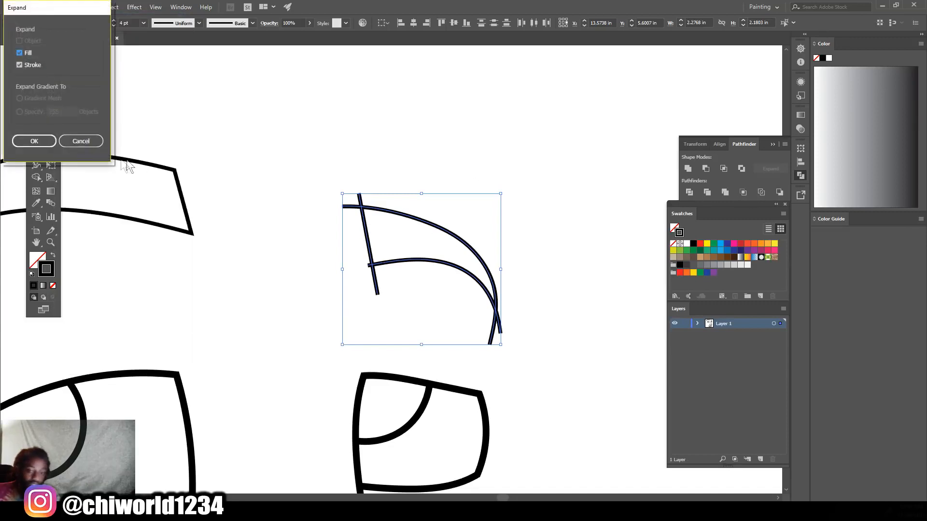
pyautogui.click(34, 141)
pyautogui.click(689, 192)
# Step: Delete the overhanging stroke ends at the two inner corners of the right eyebrow
pyautogui.click(51, 80)
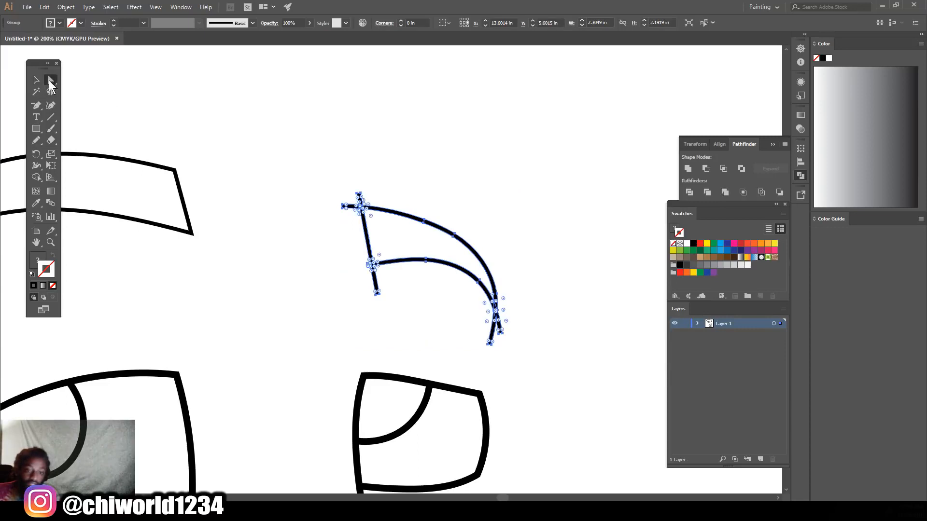
pyautogui.click(307, 148)
pyautogui.click(351, 207)
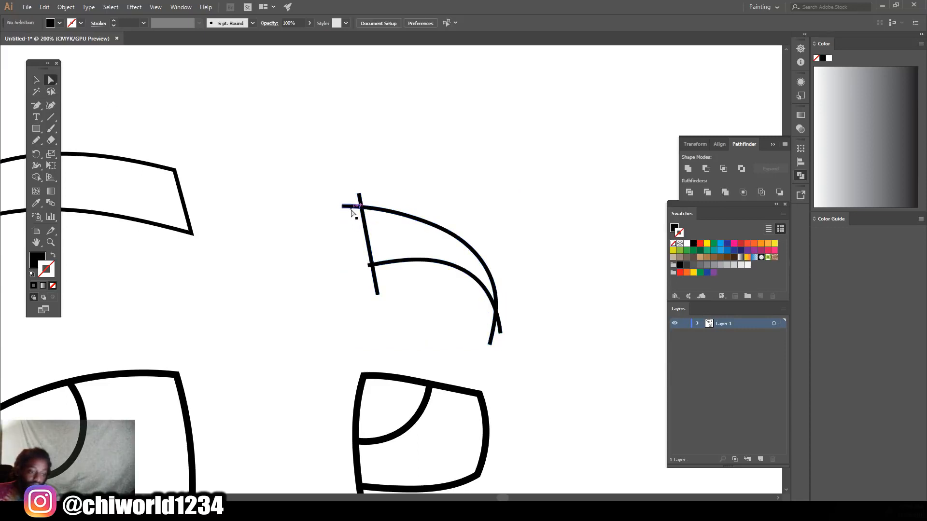
pyautogui.press('Delete')
pyautogui.click(360, 200)
pyautogui.press('Delete')
pyautogui.click(371, 274)
pyautogui.press('Delete')
pyautogui.click(372, 265)
pyautogui.press('Delete')
# Step: Delete the two overhanging stroke ends below the right eyebrow's outer tip
pyautogui.click(495, 332)
pyautogui.press('Delete')
pyautogui.click(500, 327)
pyautogui.press('Delete')
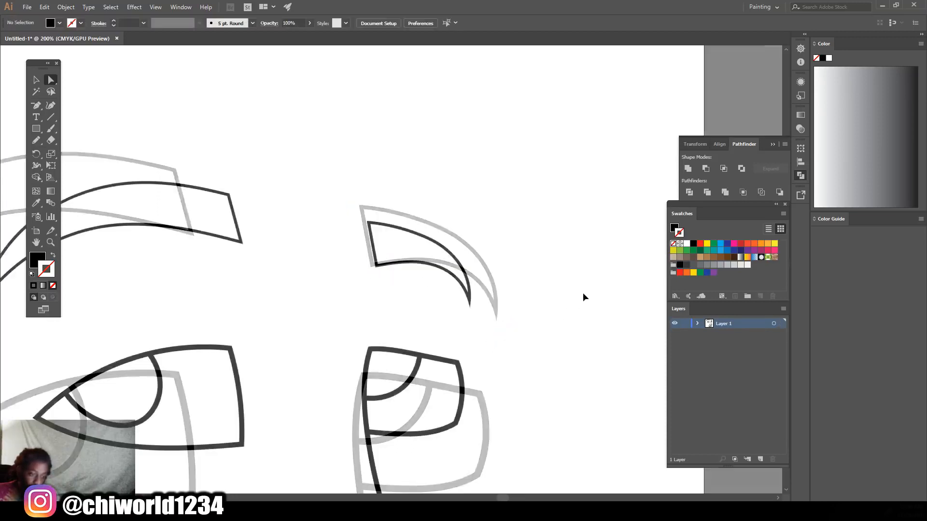
# Step: Draw a short, slanted black-filled crease under the inner corner of each eye with the Pencil tool
pyautogui.scroll(-5, 579, 292)
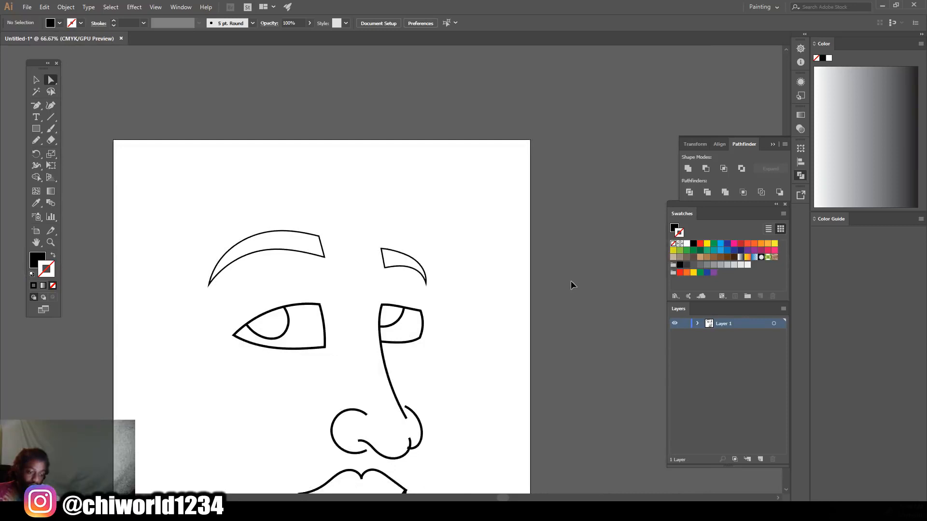
pyautogui.hscroll(-2, 561, 275)
pyautogui.scroll(-3, 558, 271)
pyautogui.hotkey('ctrl', '1')
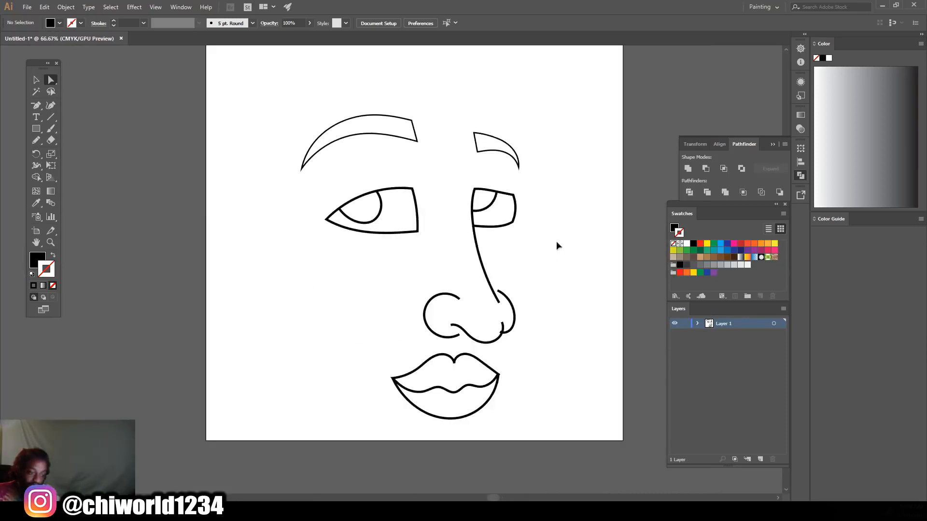
pyautogui.scroll(2, 420, 209)
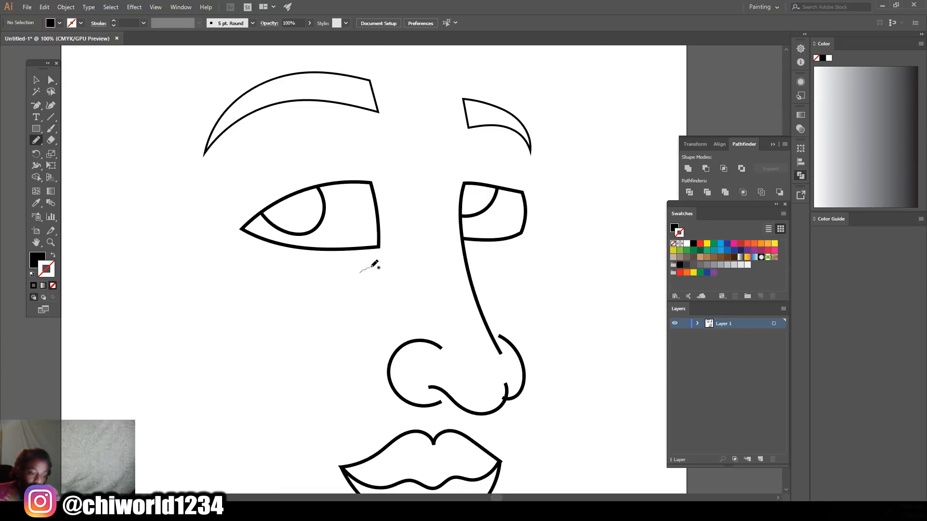
pyautogui.moveTo(384, 256); pyautogui.dragTo(385, 256)
pyautogui.moveTo(498, 267); pyautogui.dragTo(474, 257)
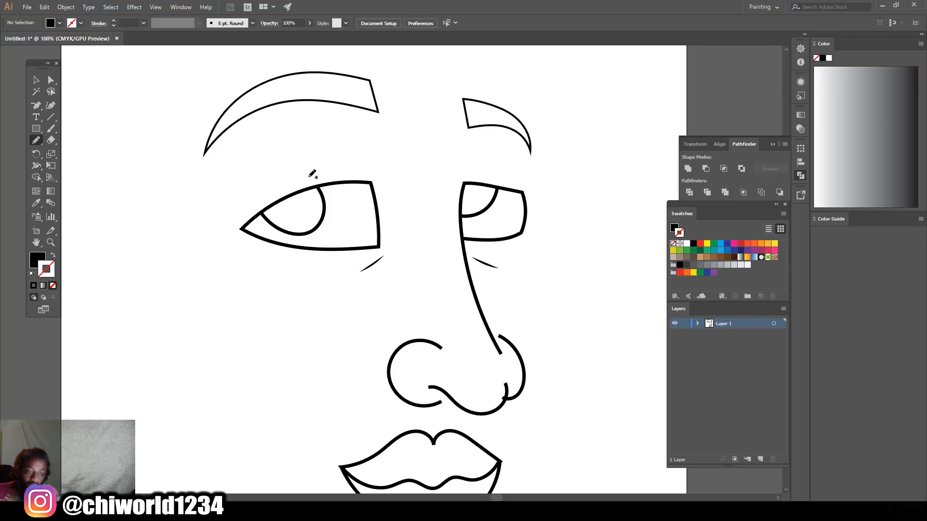
# Step: Try to draw a black-filled eyelid crease above the left eye with the Pencil tool, and undo it
pyautogui.hotkey('ctrl', '-')
pyautogui.hotkey('ctrl', '-')
pyautogui.hotkey('ctrl', '+')
pyautogui.hotkey('ctrl', '+')
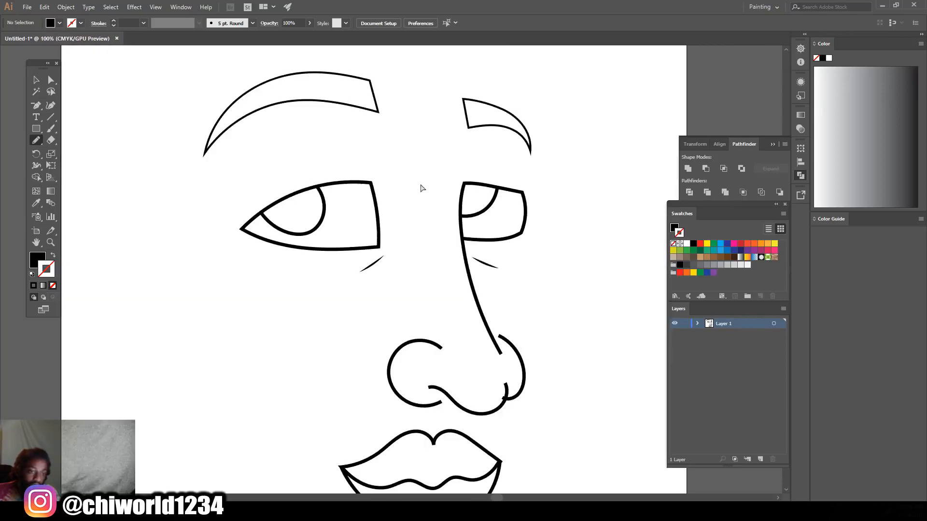
pyautogui.scroll(2, 320, 183)
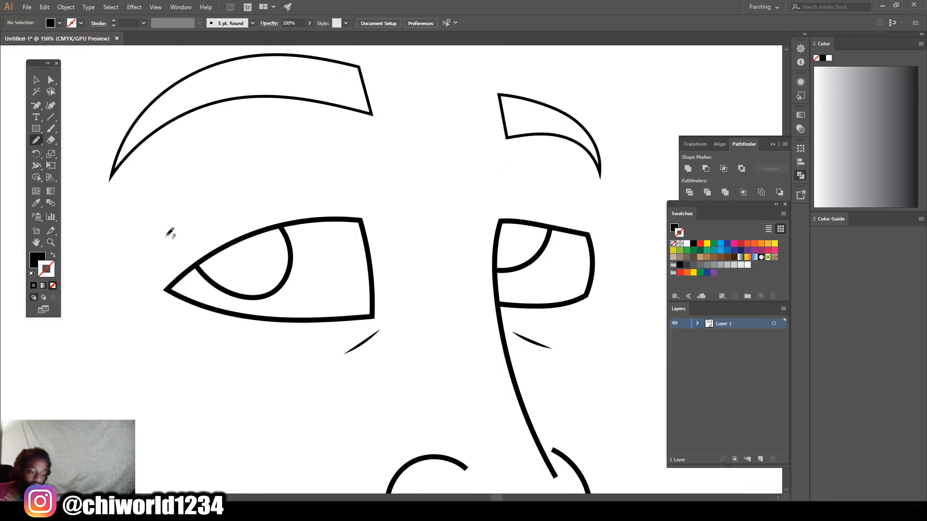
pyautogui.moveTo(157, 270)
pyautogui.mouseDown()
pyautogui.moveTo(182, 226)
pyautogui.moveTo(215, 208)
pyautogui.moveTo(349, 201)
pyautogui.mouseUp()
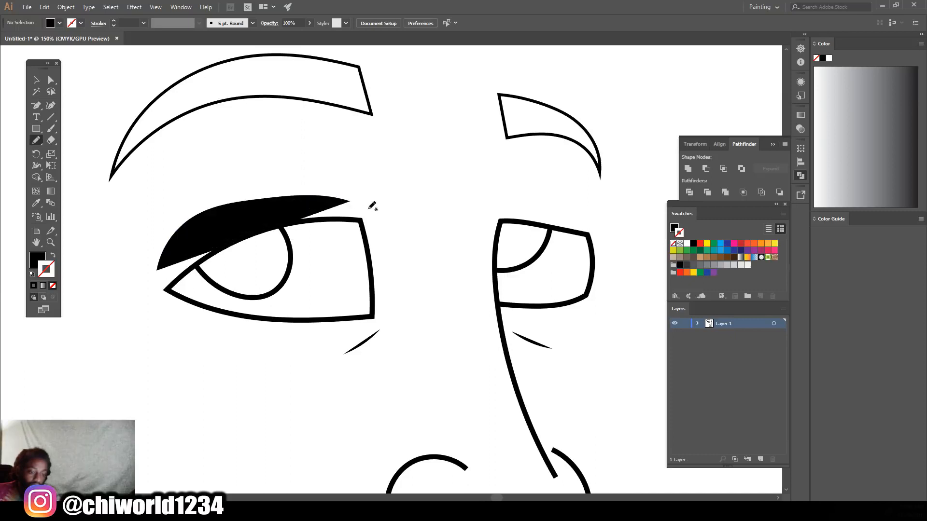
pyautogui.hotkey('ctrl', 'z')
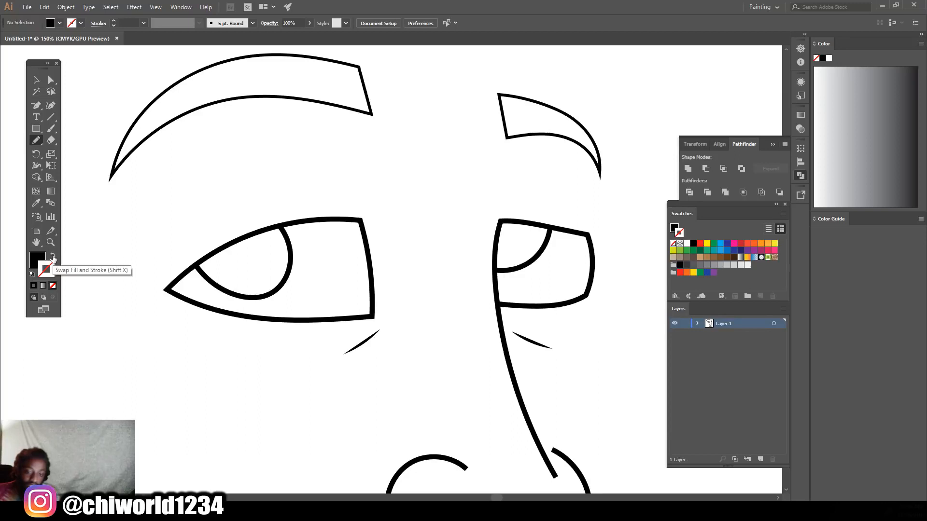
# Step: Swap the fill and stroke colours for a black stroke with no fill, then try an eyelid arc above the left eye and undo it
pyautogui.click(54, 256)
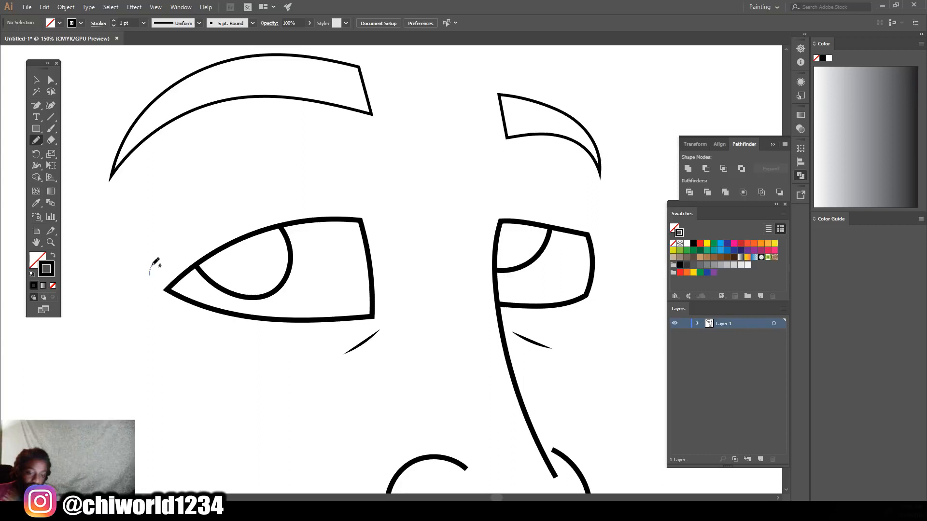
pyautogui.moveTo(168, 246); pyautogui.dragTo(258, 199)
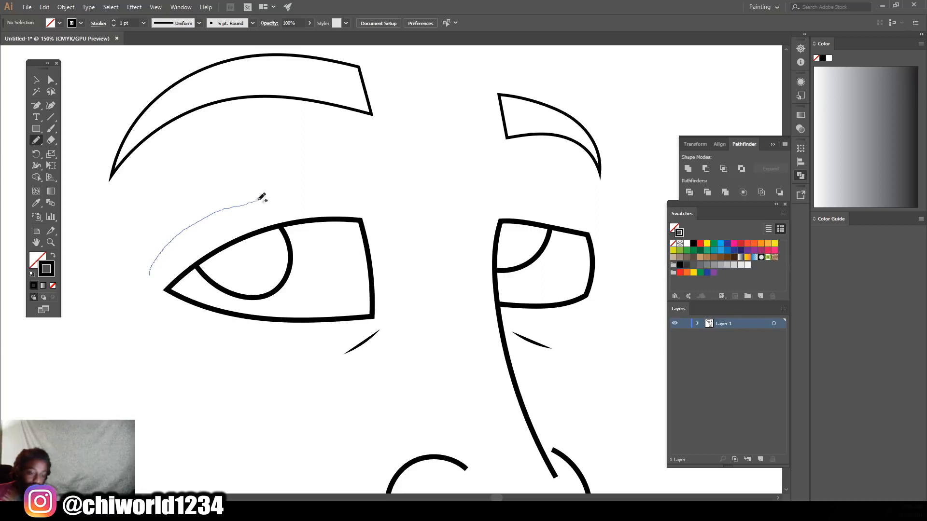
pyautogui.moveTo(311, 188); pyautogui.dragTo(347, 195)
pyautogui.hotkey('ctrl', 'z')
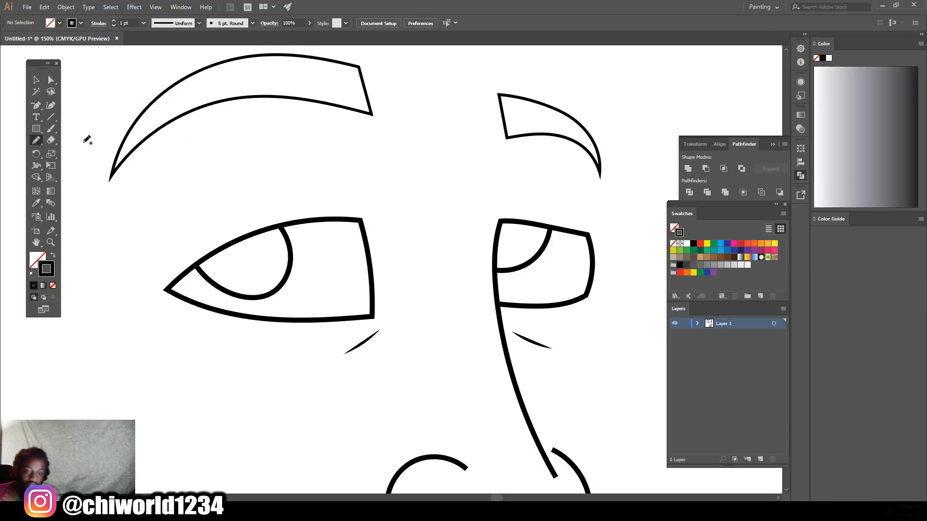
# Step: Check the Pencil tool's fidelity and fill options and accept them
pyautogui.doubleClick(32, 141)
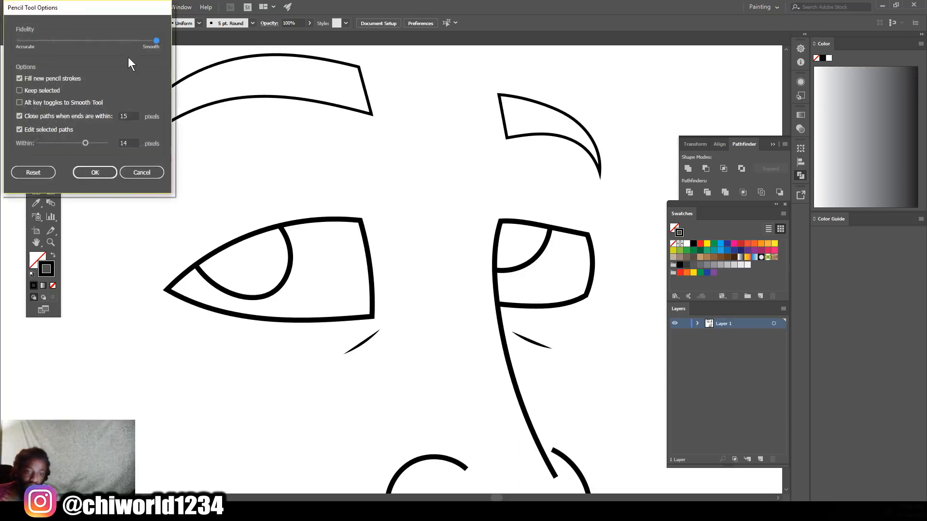
pyautogui.click(95, 173)
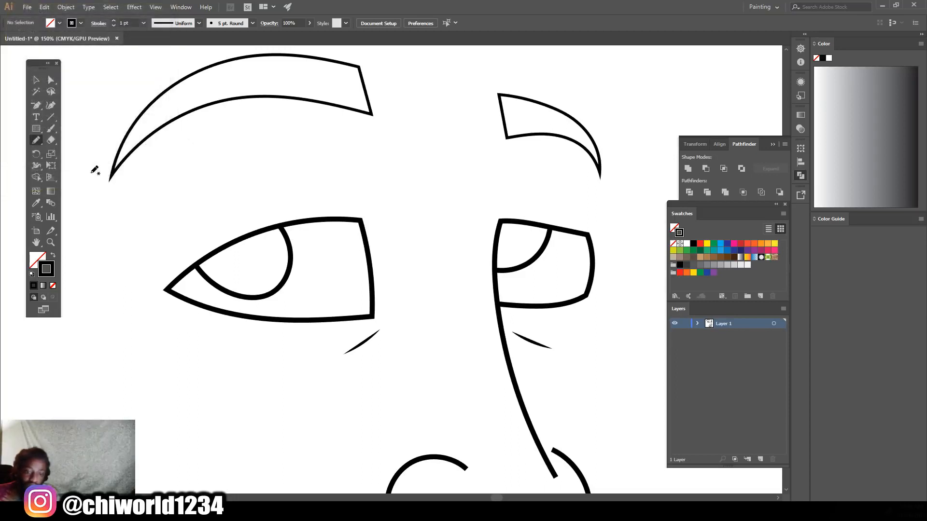
# Step: Draw a thin eyelid crease arc above each eye with the Pencil tool, using a 3 pt black stroke
pyautogui.click(144, 24)
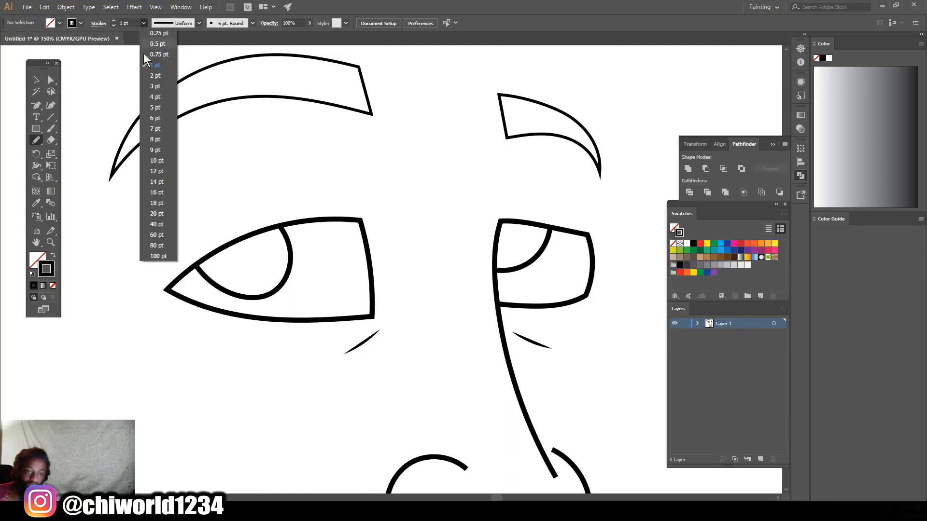
pyautogui.click(155, 87)
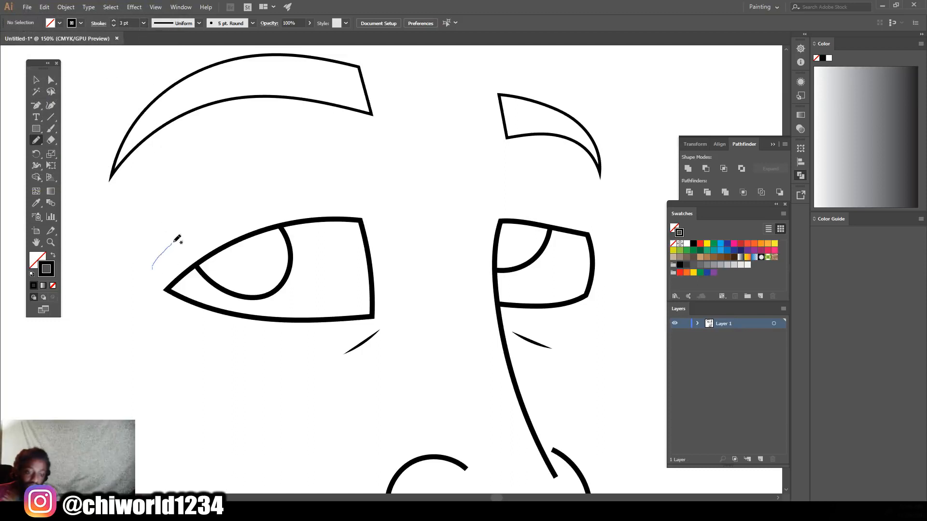
pyautogui.moveTo(231, 206); pyautogui.dragTo(344, 189)
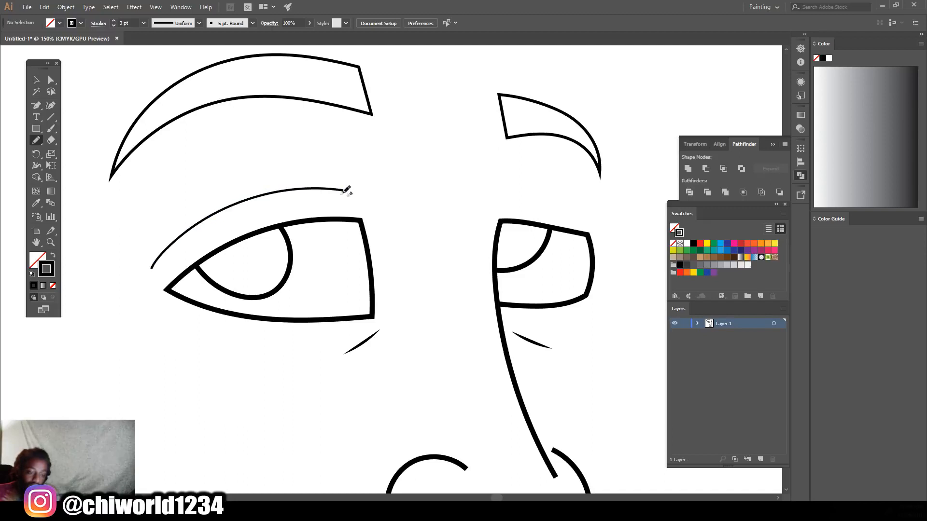
pyautogui.moveTo(506, 199); pyautogui.dragTo(589, 213)
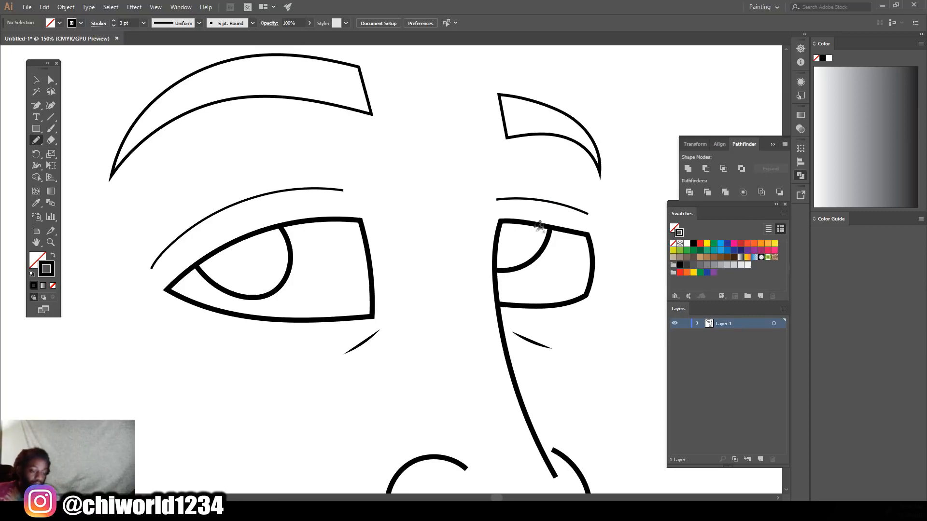
# Step: Try to draw a small pupil arc inside the left eye's iris with the Pencil tool, and undo it
pyautogui.hotkey('ctrl', '-')
pyautogui.hotkey('ctrl', '-')
pyautogui.hotkey('ctrl', '-')
pyautogui.hotkey('ctrl', '=')
pyautogui.hotkey('ctrl', '=')
pyautogui.hotkey('ctrl', '=')
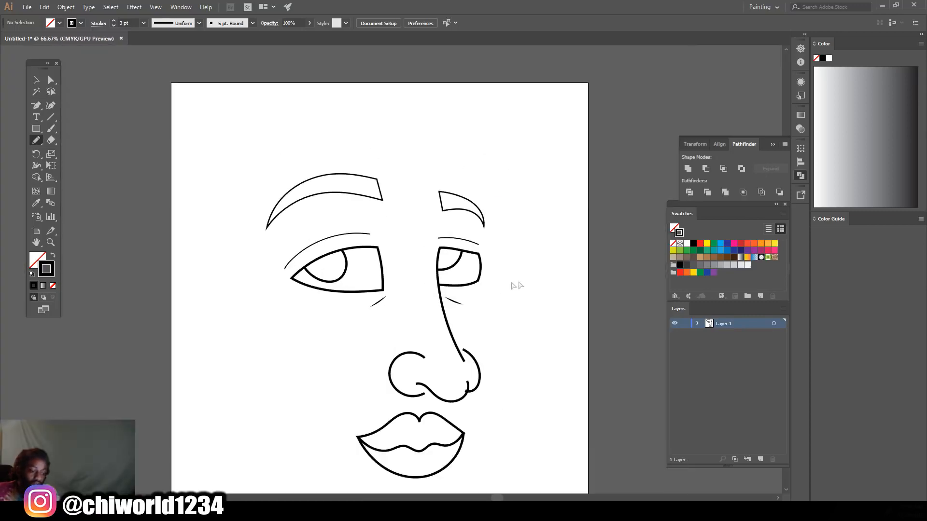
pyautogui.scroll(3, 309, 272)
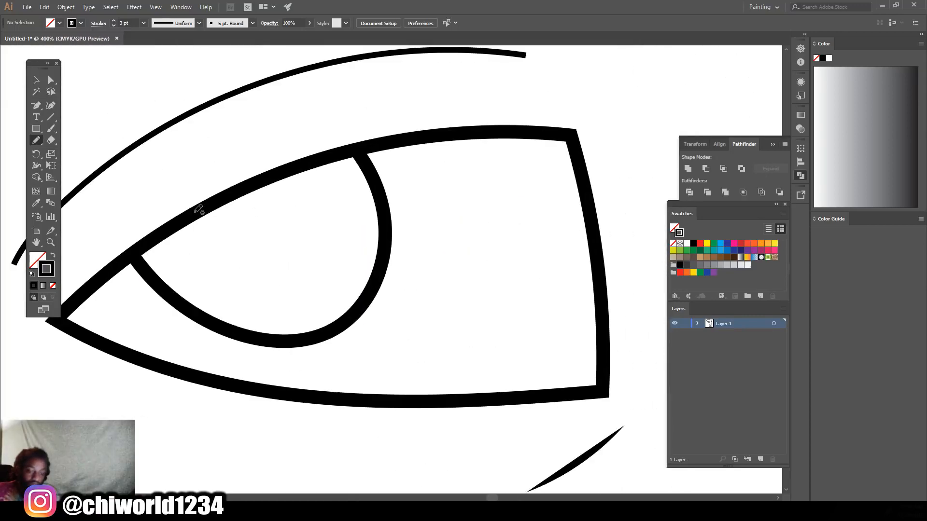
pyautogui.moveTo(197, 212)
pyautogui.mouseDown()
pyautogui.moveTo(230, 249)
pyautogui.moveTo(292, 250)
pyautogui.moveTo(306, 223)
pyautogui.moveTo(298, 166)
pyautogui.mouseUp()
pyautogui.scroll(-5, 443, 220)
pyautogui.scroll(5, 442, 218)
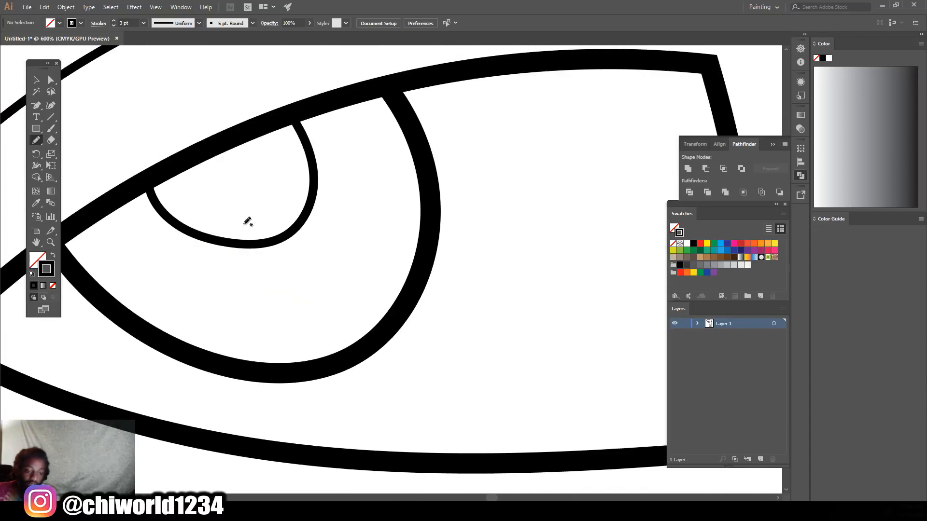
pyautogui.hotkey('ctrl', 'z')
# Step: Draw a small 3 pt pupil arc inside the iris of each eye, joined to the upper eyelid line
pyautogui.moveTo(147, 185)
pyautogui.mouseDown()
pyautogui.moveTo(186, 230)
pyautogui.moveTo(227, 247)
pyautogui.moveTo(282, 252)
pyautogui.moveTo(311, 223)
pyautogui.moveTo(313, 173)
pyautogui.moveTo(289, 116)
pyautogui.mouseUp()
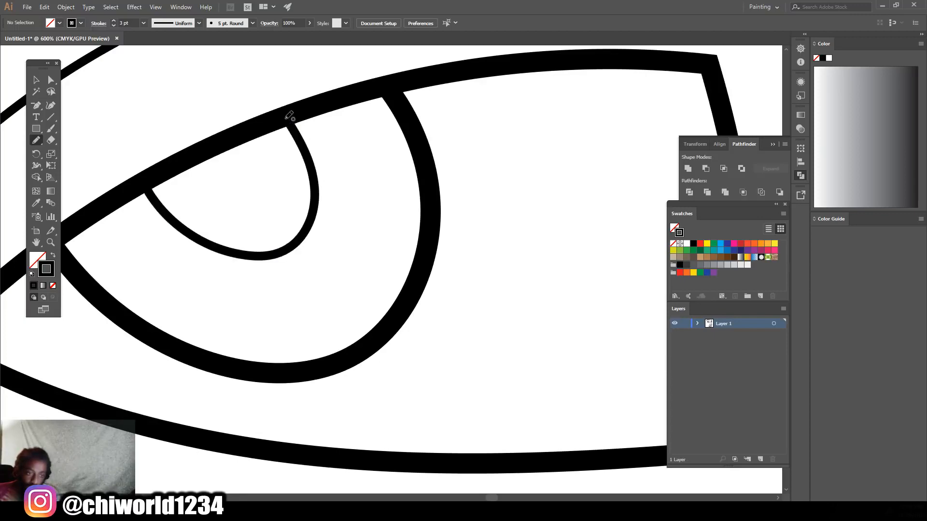
pyautogui.scroll(-12, 399, 188)
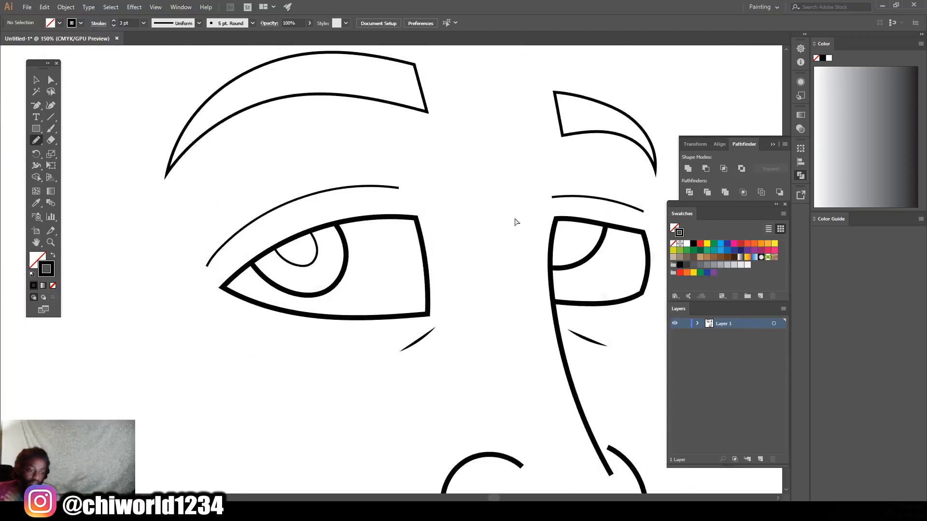
pyautogui.scroll(6, 399, 242)
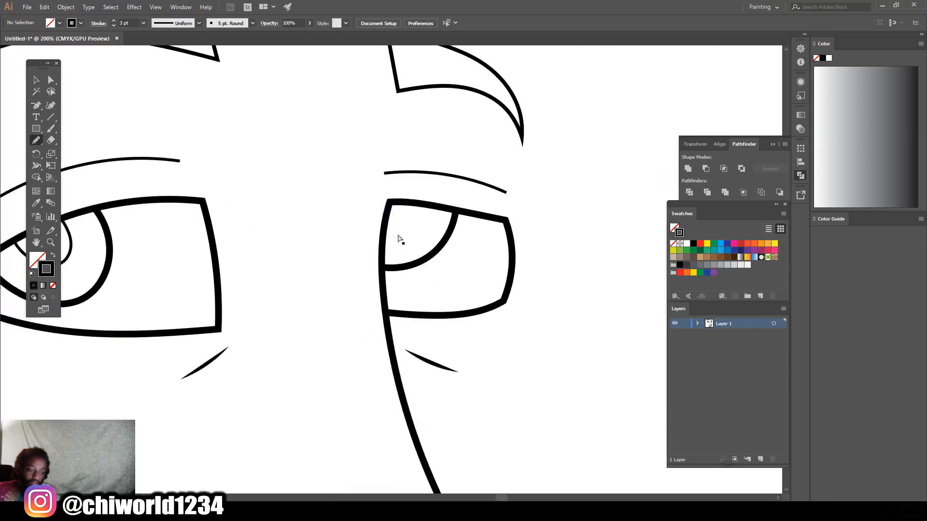
pyautogui.moveTo(381, 184)
pyautogui.mouseDown()
pyautogui.moveTo(427, 198)
pyautogui.moveTo(446, 174)
pyautogui.moveTo(452, 141)
pyautogui.mouseUp()
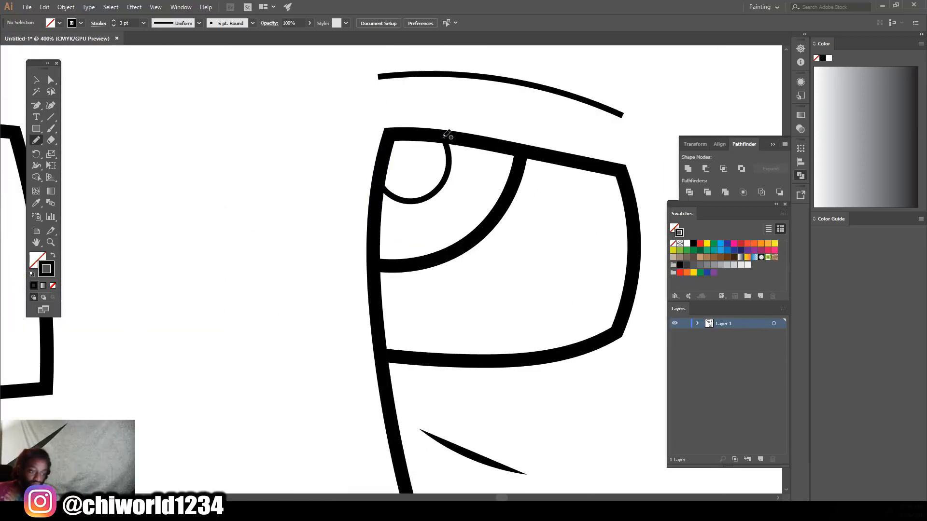
# Step: Review the eyes up close and the proportions of the whole face on the artboard
pyautogui.scroll(-5, 533, 207)
pyautogui.scroll(-1, 538, 219)
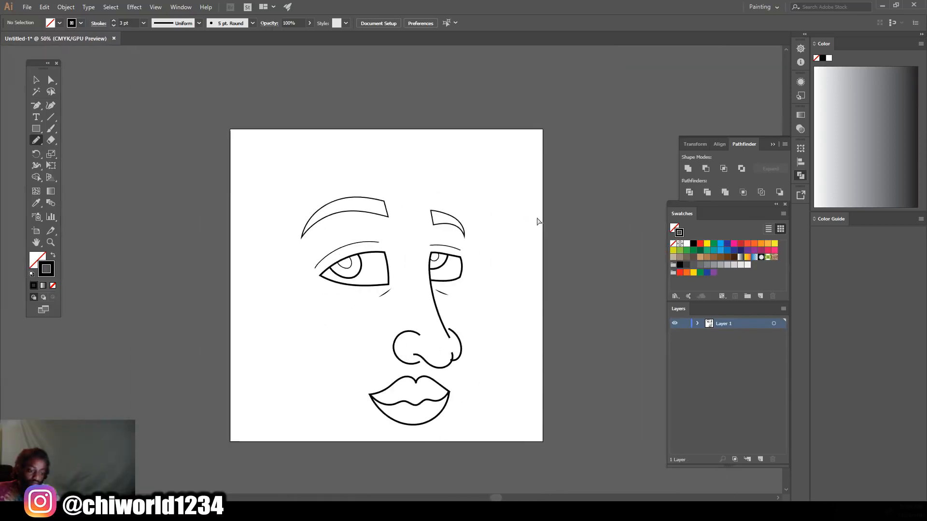
pyautogui.scroll(-2, 541, 215)
pyautogui.scroll(2, 517, 211)
pyautogui.scroll(1, 494, 228)
pyautogui.scroll(-1, 483, 231)
pyautogui.scroll(1, 409, 241)
pyautogui.scroll(-2, 393, 229)
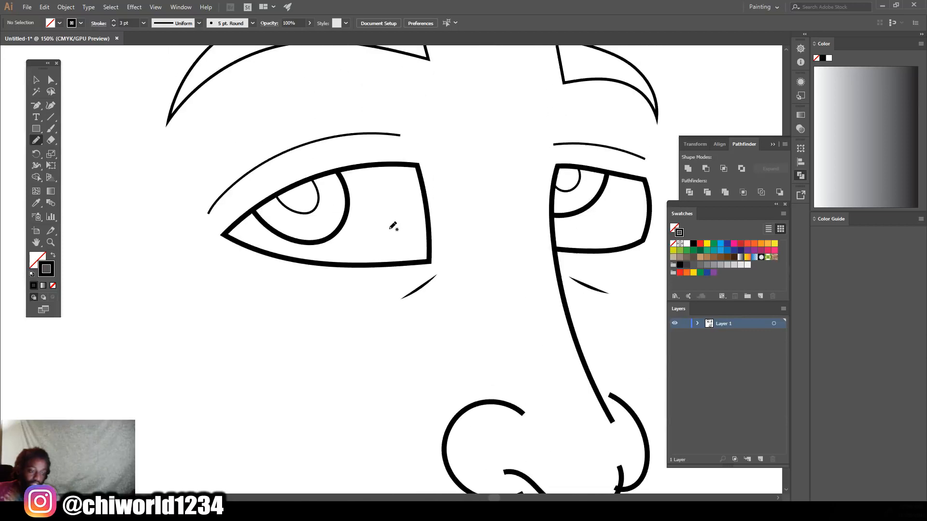
pyautogui.scroll(2, 405, 216)
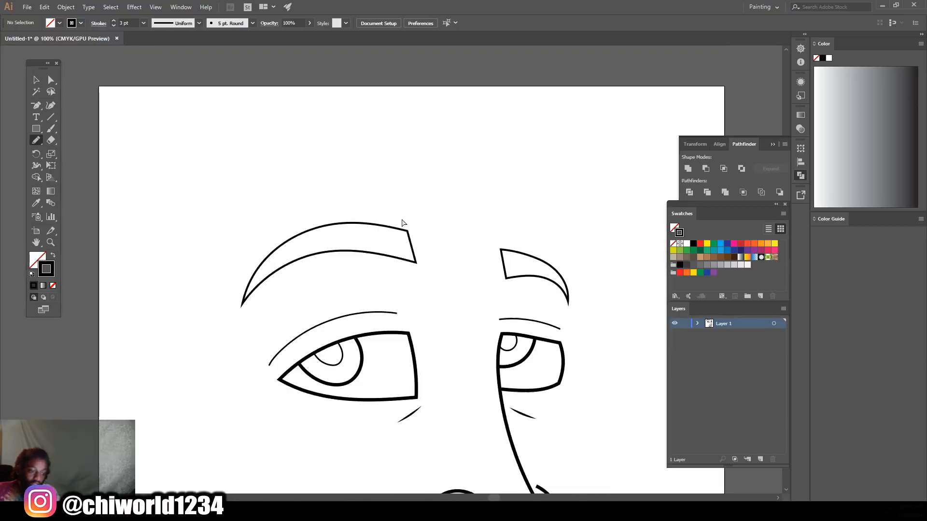
pyautogui.scroll(-2, 411, 220)
pyautogui.scroll(-2, 407, 226)
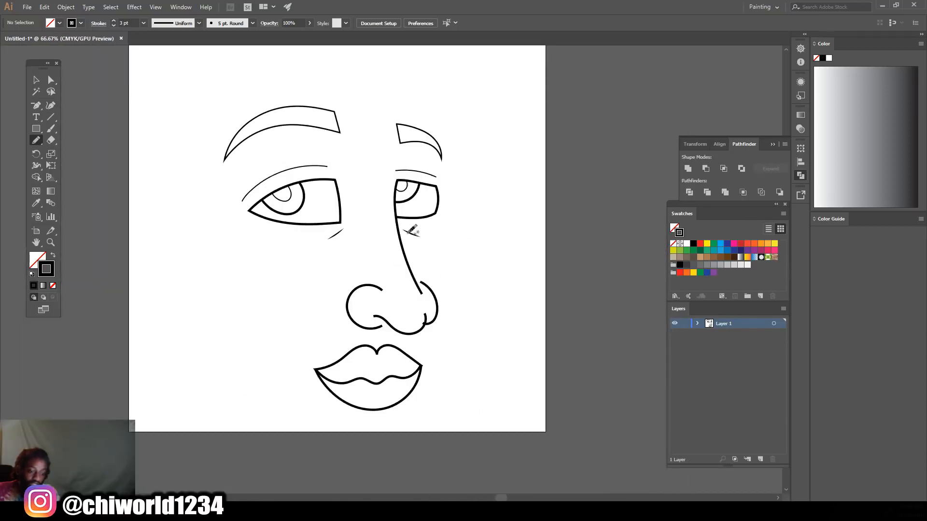
pyautogui.hscroll(-2, 313, 265)
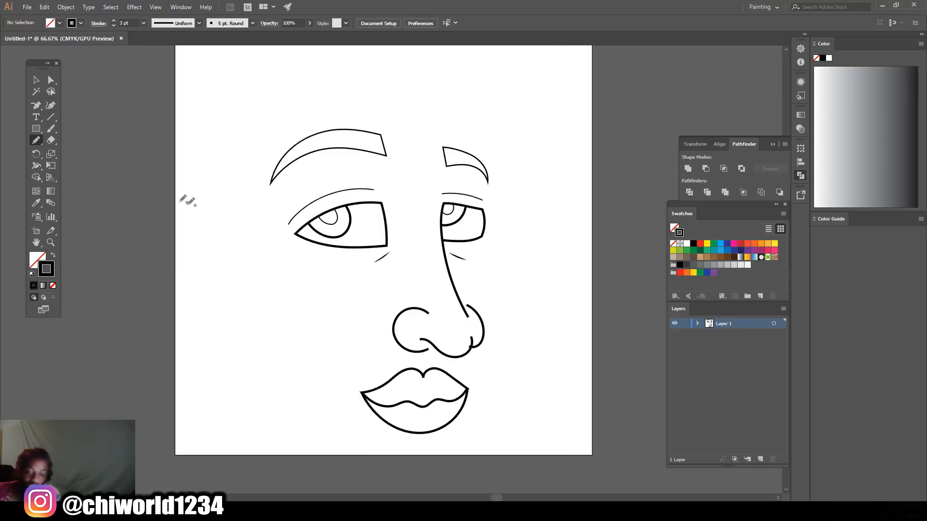
# Step: Set the stroke to 5 pt and draw the right face contour from the chin past the cheek and eye to the forehead
pyautogui.click(143, 23)
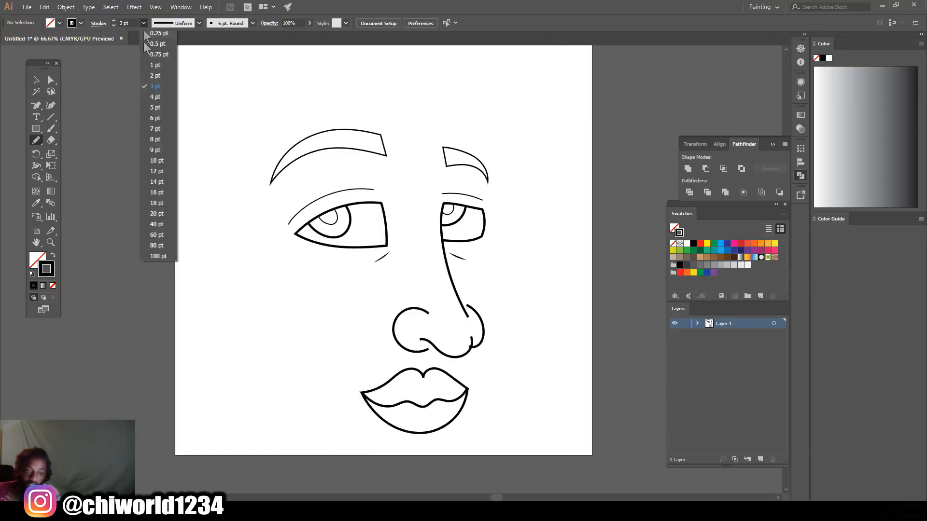
pyautogui.click(154, 110)
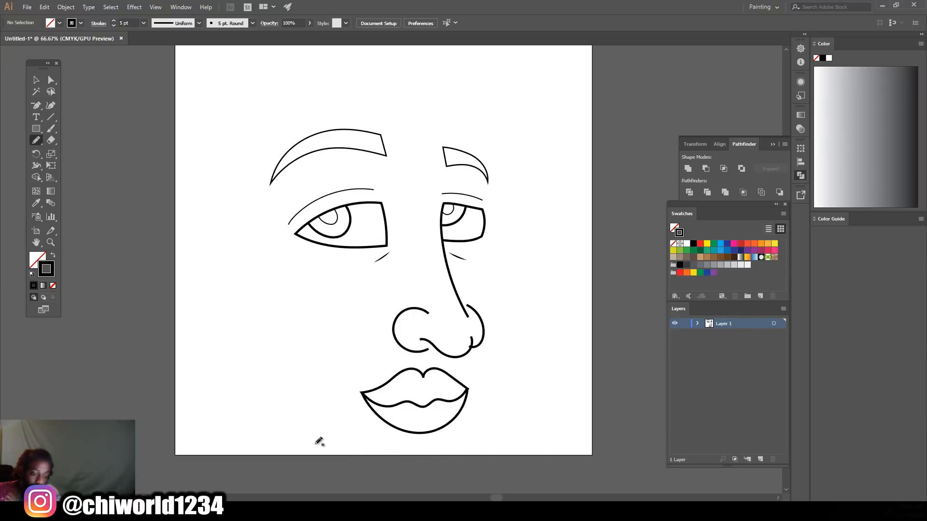
pyautogui.moveTo(473, 439)
pyautogui.mouseDown()
pyautogui.moveTo(510, 340)
pyautogui.moveTo(490, 245)
pyautogui.mouseUp()
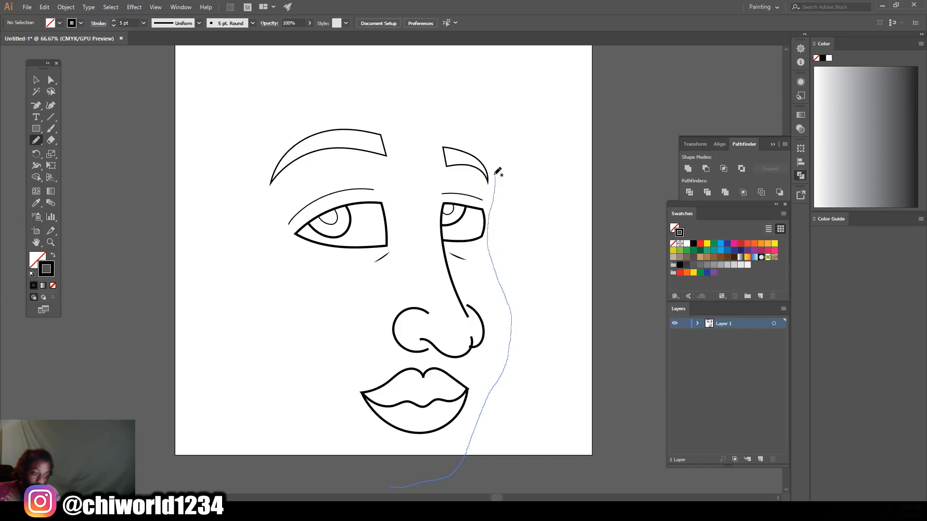
pyautogui.moveTo(488, 149)
pyautogui.mouseDown()
pyautogui.moveTo(473, 89)
pyautogui.moveTo(447, 62)
pyautogui.mouseUp()
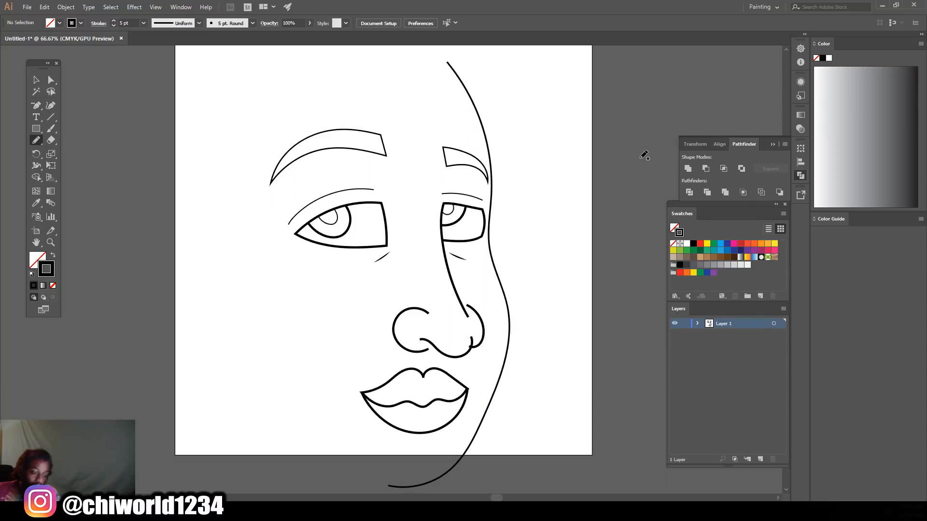
# Step: Draw a long, nearly horizontal 5 pt line across the chin, just below the lower edge of the artboard
pyautogui.scroll(-2, 424, 356)
pyautogui.moveTo(449, 420); pyautogui.dragTo(267, 425)
pyautogui.moveTo(181, 417); pyautogui.dragTo(178, 418)
pyautogui.scroll(2, 377, 437)
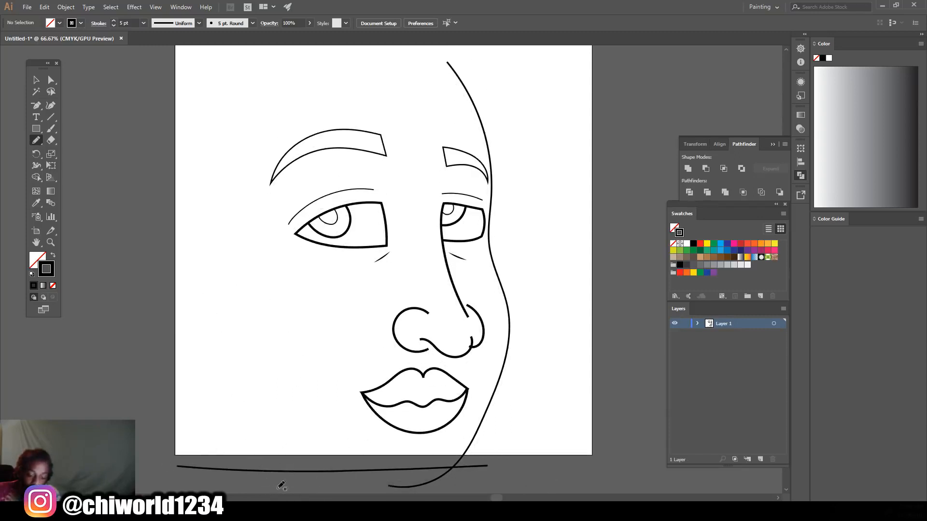
# Step: Try to draw the left jawline from the chin up to the cheek with the 5 pt stroke, and undo it
pyautogui.moveTo(322, 474)
pyautogui.mouseDown()
pyautogui.moveTo(282, 455)
pyautogui.moveTo(245, 383)
pyautogui.mouseUp()
pyautogui.moveTo(225, 336); pyautogui.dragTo(223, 337)
pyautogui.scroll(3, 225, 376)
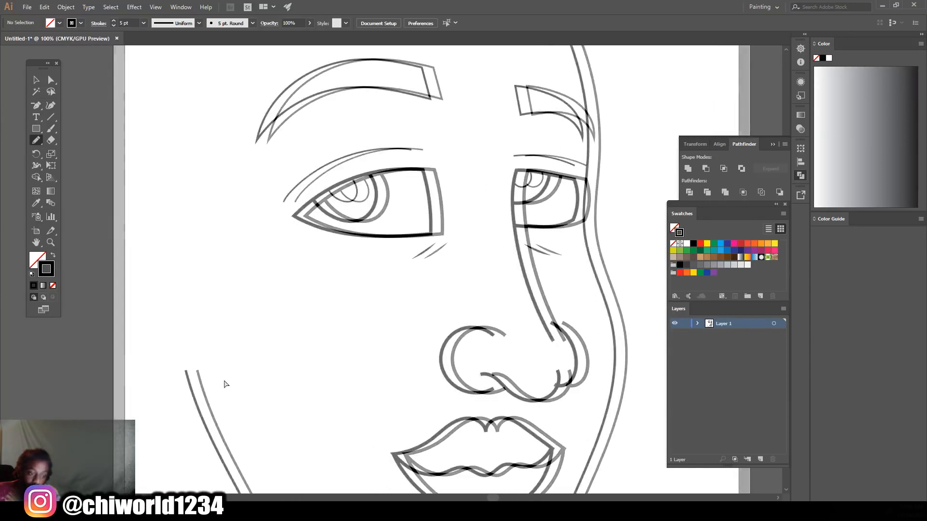
pyautogui.scroll(-2, 225, 377)
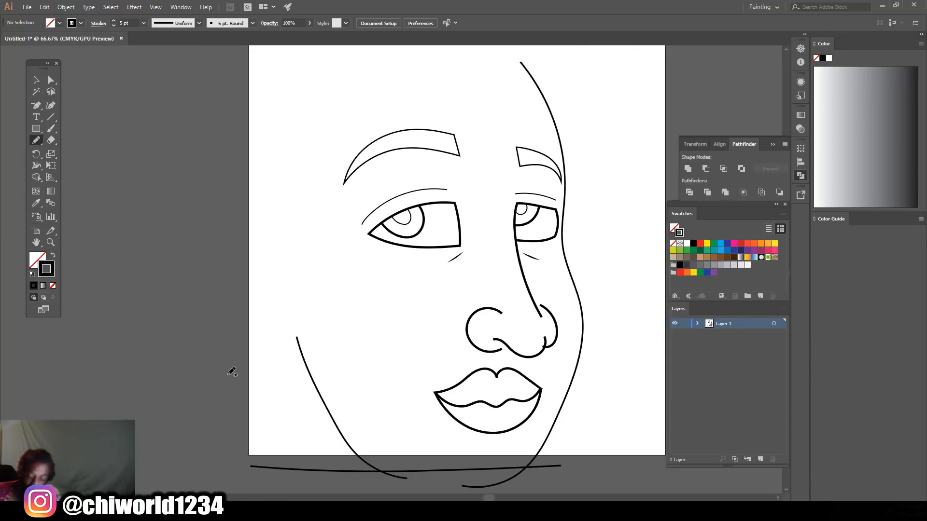
pyautogui.hotkey('ctrl', 'z')
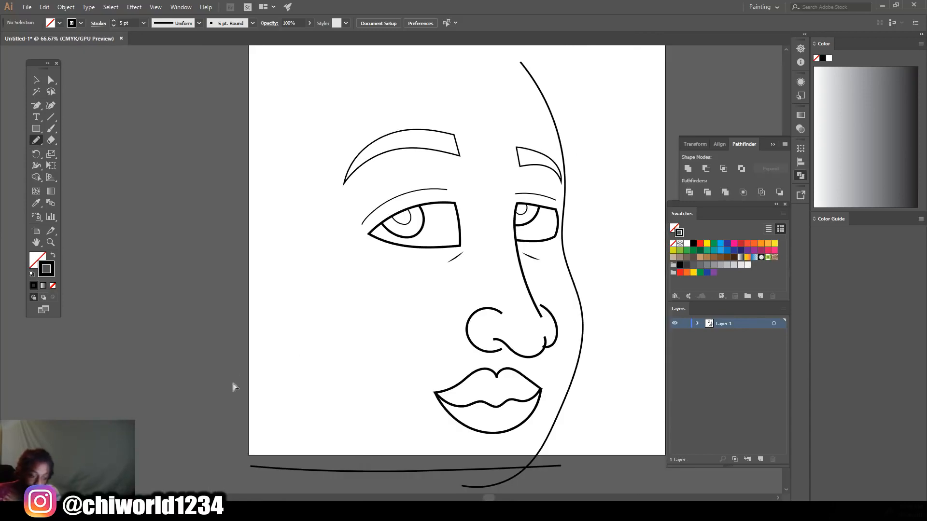
# Step: Set the stroke to 6 pt and draw the left jawline from cheek to chin, plus a rounded ear outline above it
pyautogui.click(143, 23)
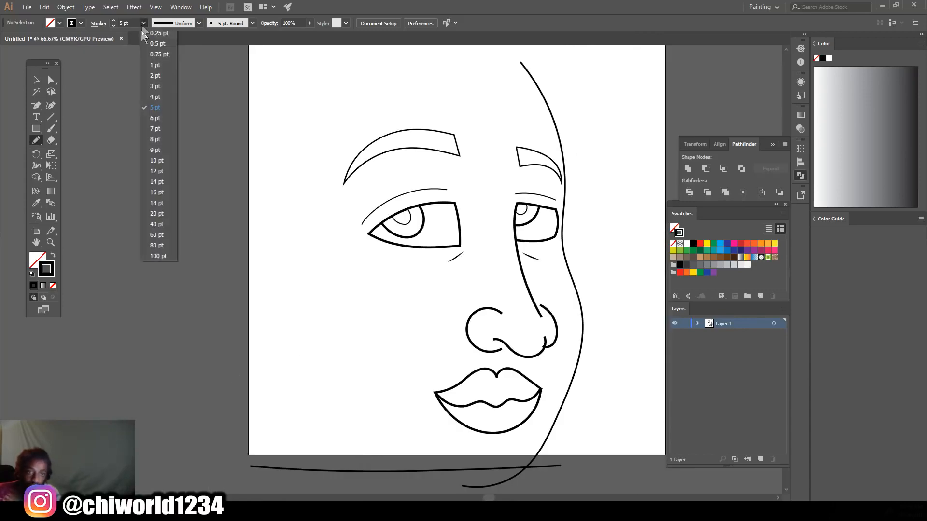
pyautogui.click(156, 118)
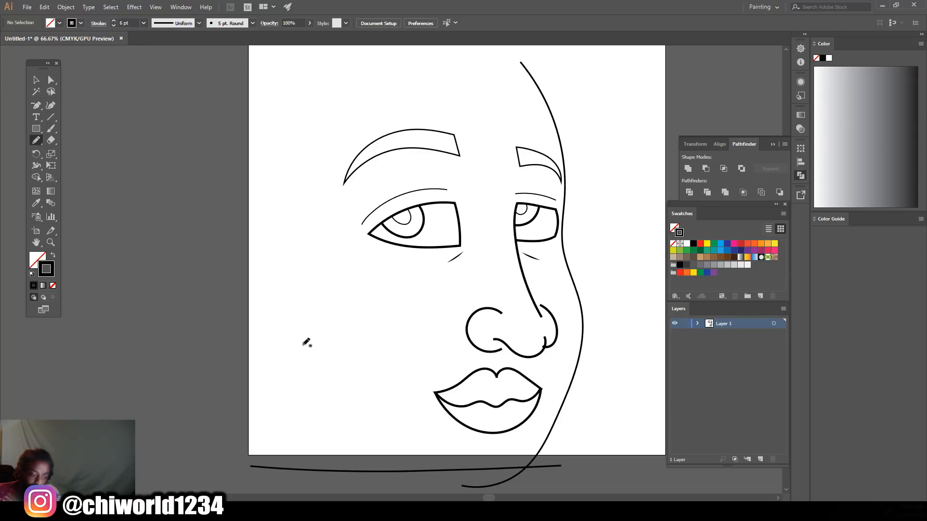
pyautogui.moveTo(298, 328)
pyautogui.mouseDown()
pyautogui.moveTo(303, 370)
pyautogui.moveTo(324, 411)
pyautogui.moveTo(418, 491)
pyautogui.mouseUp()
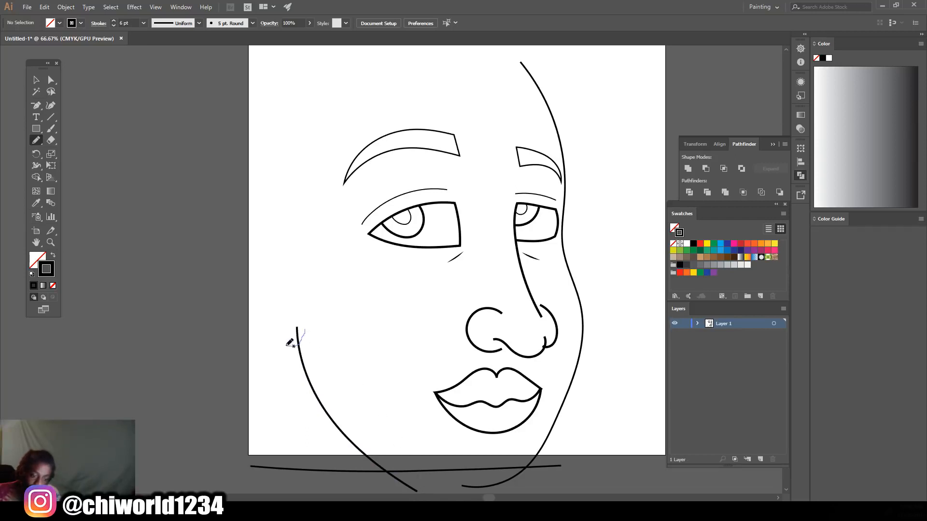
pyautogui.moveTo(270, 330); pyautogui.dragTo(244, 306)
pyautogui.moveTo(301, 226); pyautogui.dragTo(300, 233)
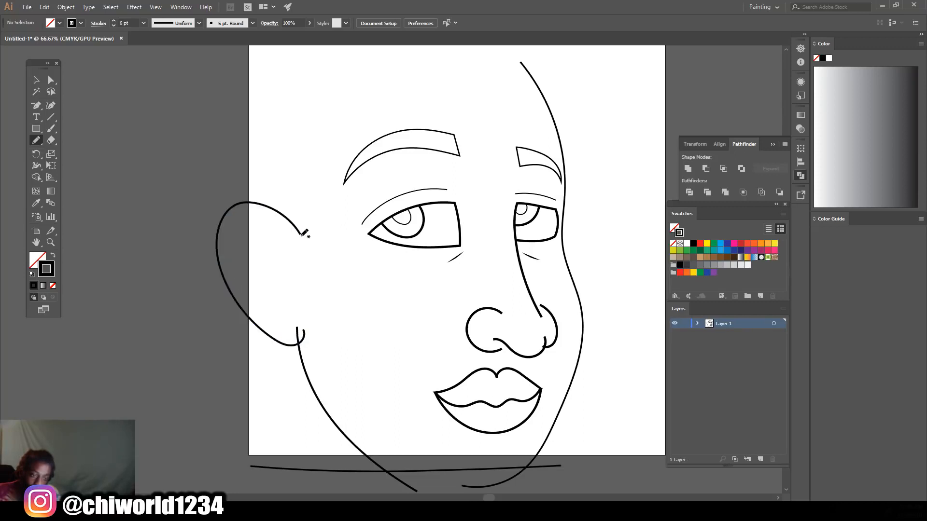
# Step: Try to draw the top of the head from the ear to the forehead contour and a hairline, and undo both strokes
pyautogui.scroll(4, 271, 309)
pyautogui.moveTo(271, 322); pyautogui.dragTo(244, 241)
pyautogui.moveTo(246, 186); pyautogui.dragTo(259, 132)
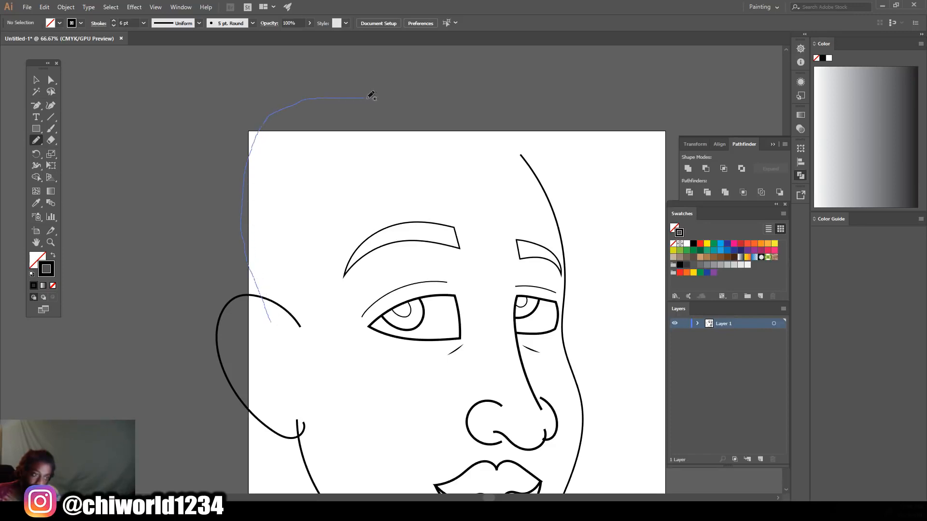
pyautogui.moveTo(483, 119); pyautogui.dragTo(506, 137)
pyautogui.moveTo(521, 156); pyautogui.dragTo(525, 159)
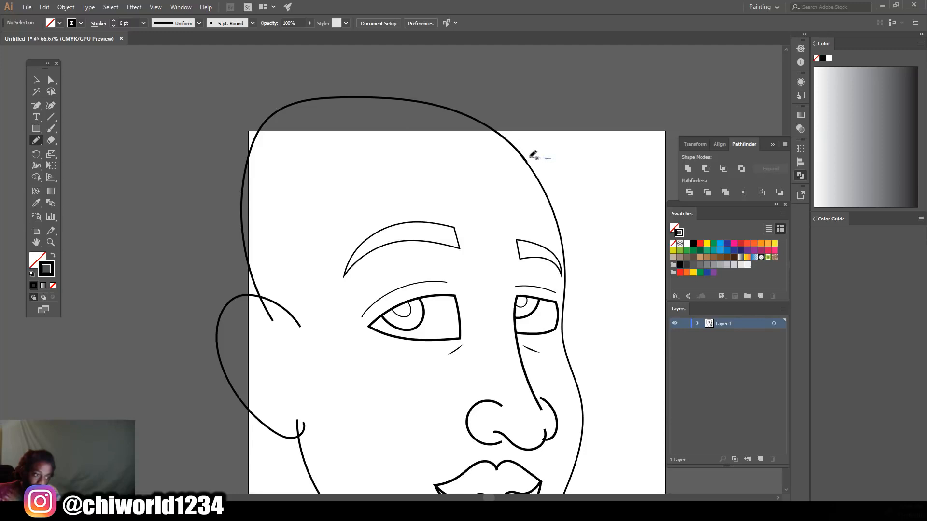
pyautogui.moveTo(494, 156); pyautogui.dragTo(384, 157)
pyautogui.hotkey('ctrl', 'z')
pyautogui.hotkey('ctrl', 'z')
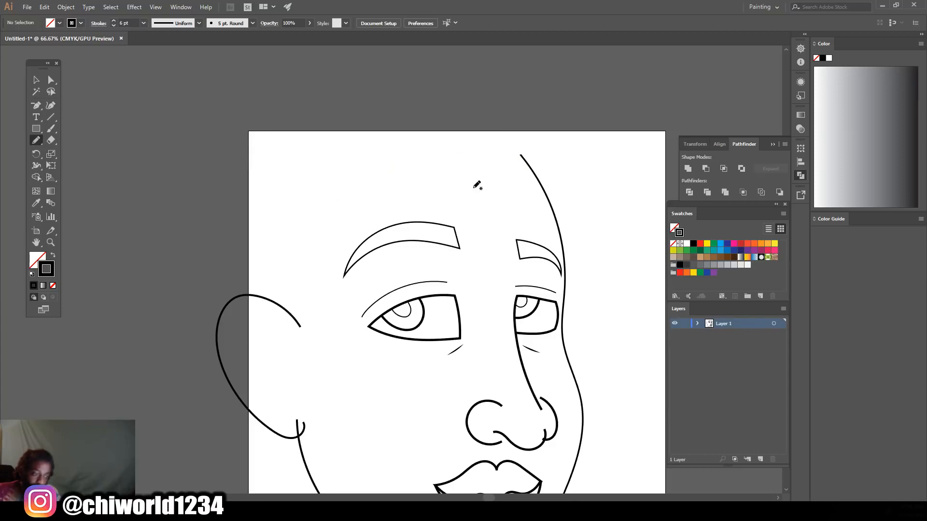
# Step: Try to draw a straight hairline across the forehead, curving down above the left eyebrow, and undo it
pyautogui.hotkey('ctrl', '+')
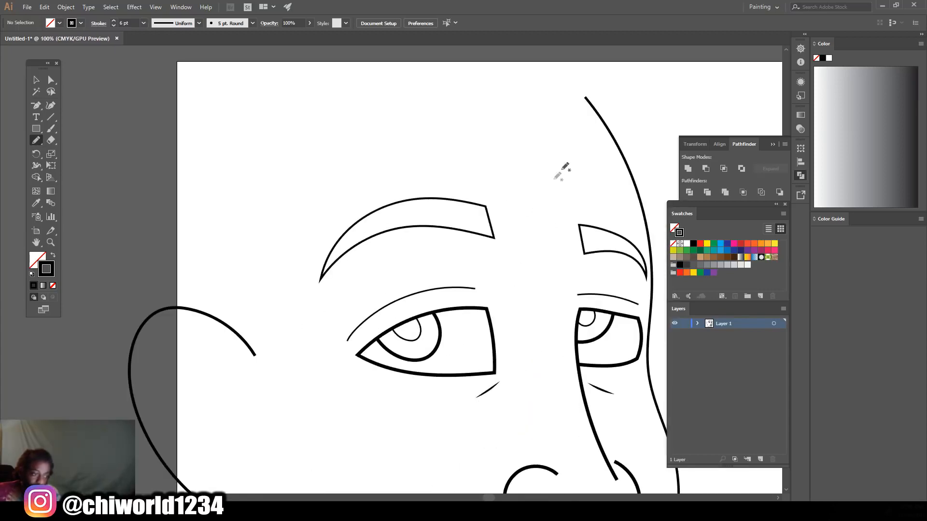
pyautogui.moveTo(612, 102)
pyautogui.mouseDown()
pyautogui.moveTo(348, 101)
pyautogui.moveTo(273, 129)
pyautogui.mouseUp()
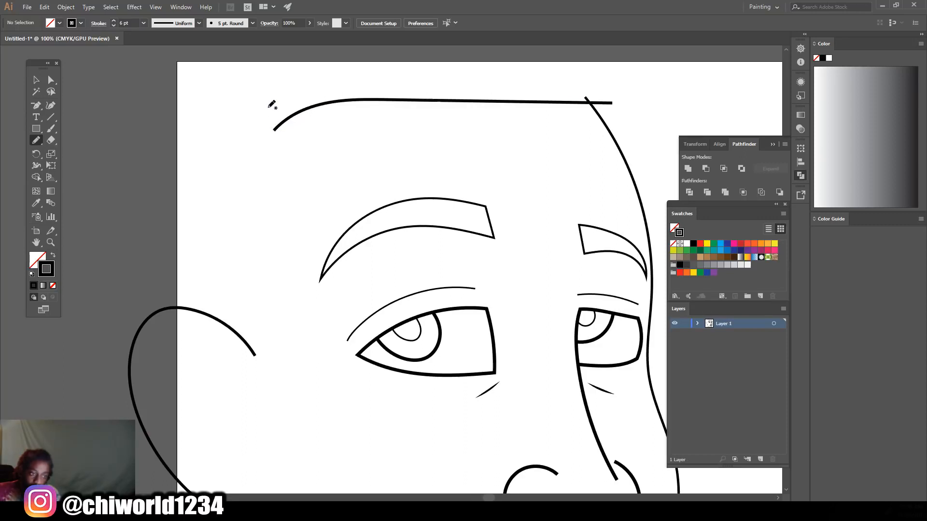
pyautogui.hotkey('ctrl', '-')
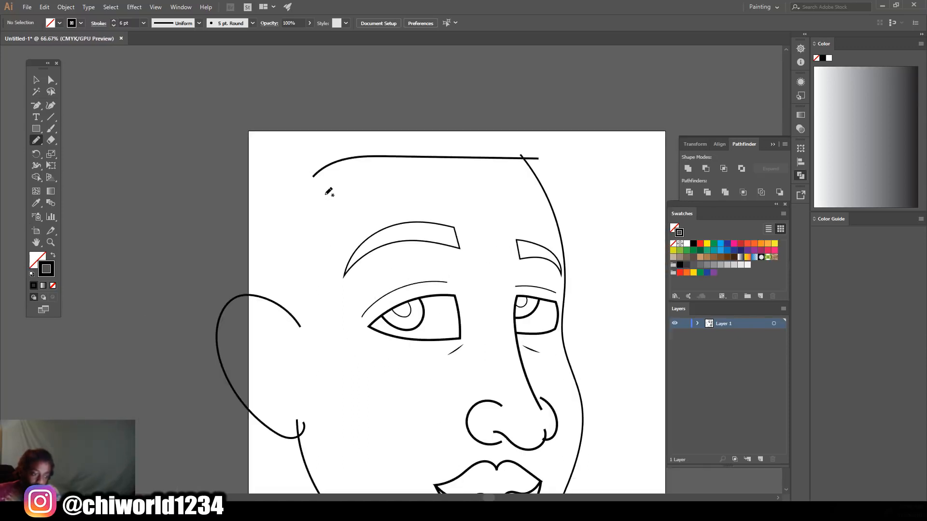
pyautogui.hotkey('ctrl', 'z')
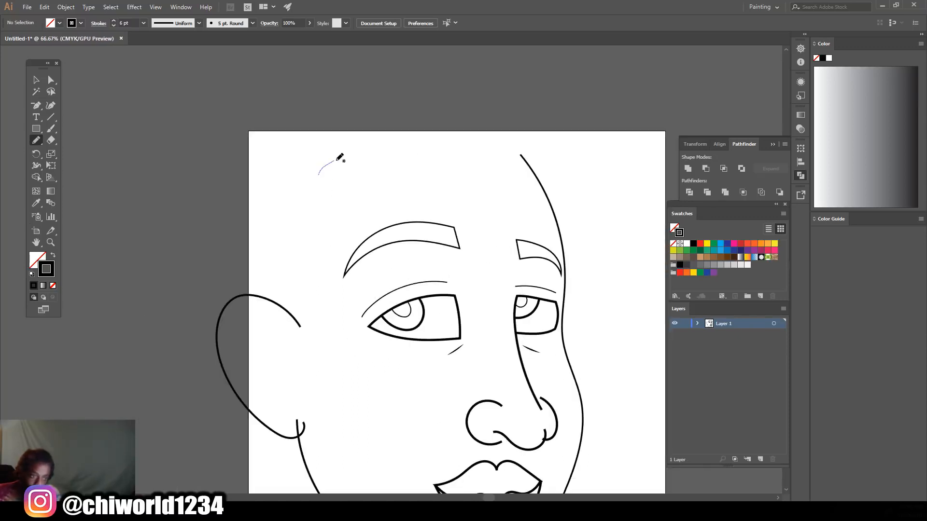
# Step: Draw the hairline across the upper forehead, down the temple and sideburn, and curving back over the top of the ear
pyautogui.moveTo(374, 147); pyautogui.dragTo(404, 145)
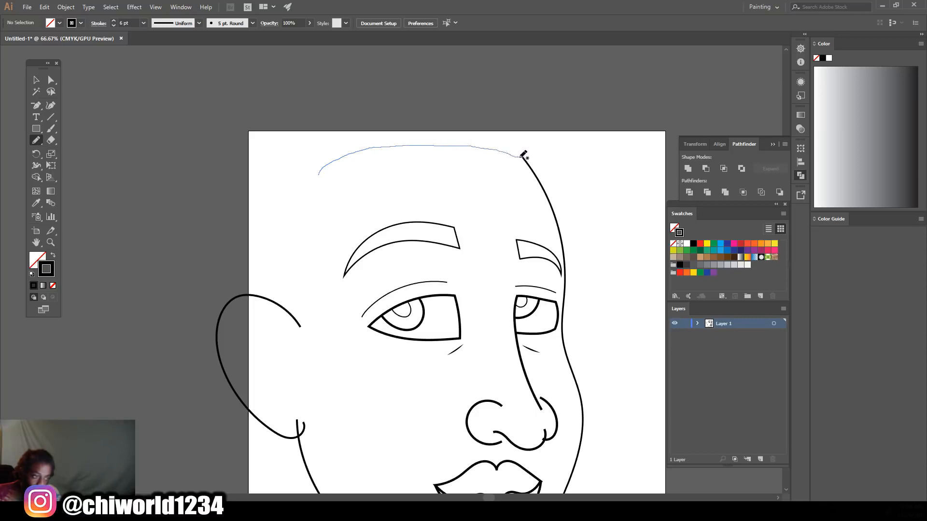
pyautogui.moveTo(544, 164); pyautogui.dragTo(550, 172)
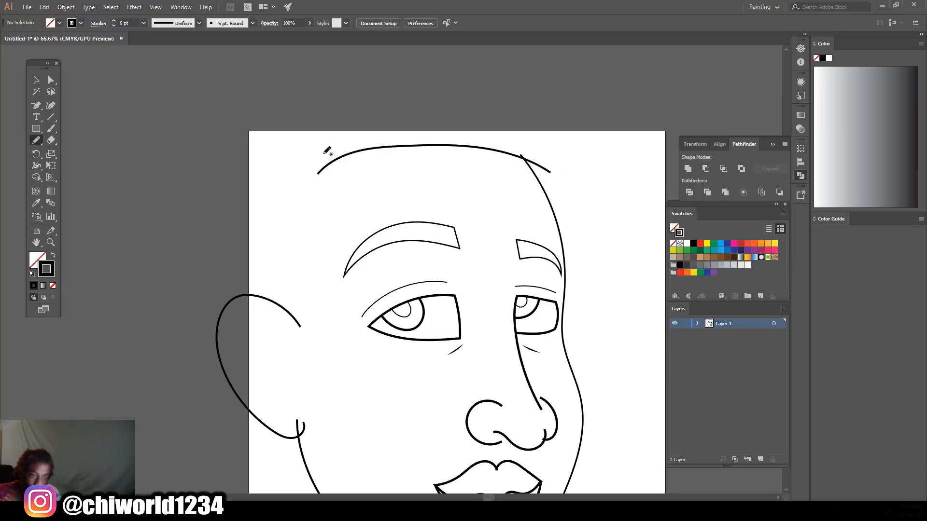
pyautogui.moveTo(325, 166); pyautogui.dragTo(348, 223)
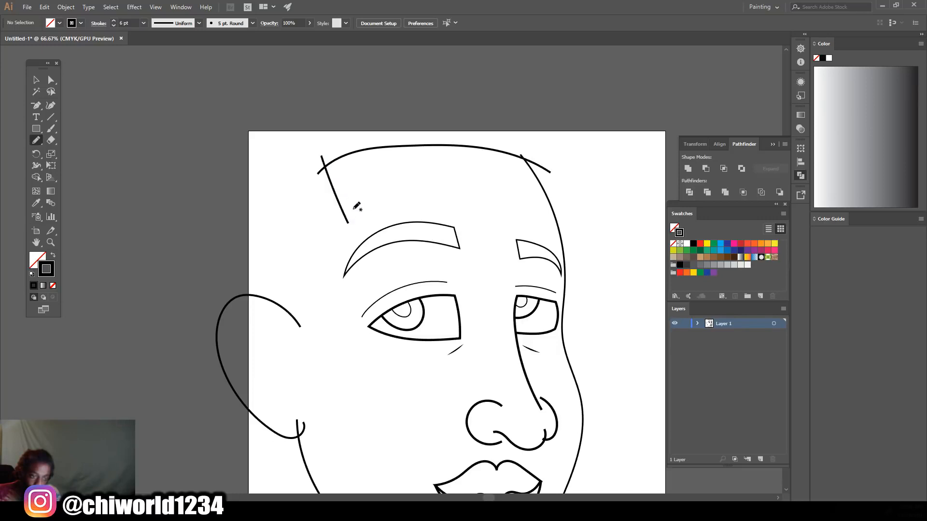
pyautogui.moveTo(318, 239); pyautogui.dragTo(316, 359)
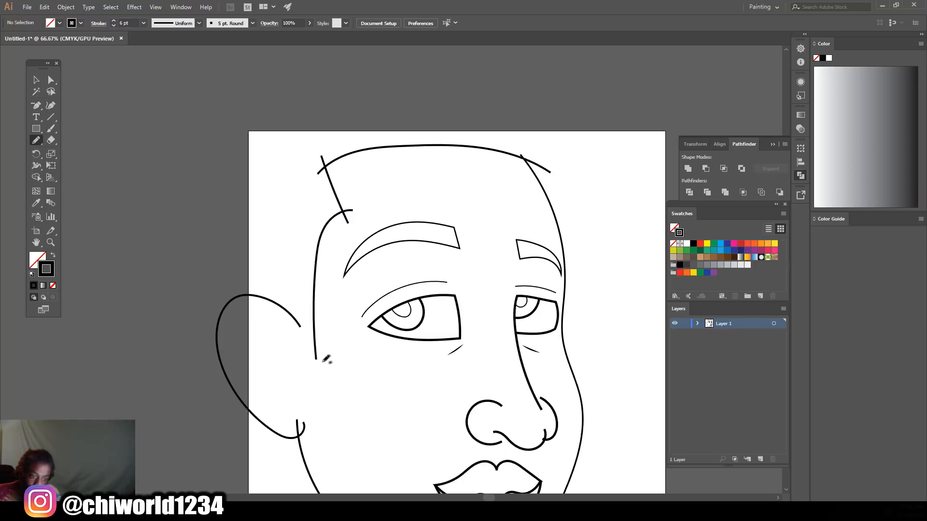
pyautogui.moveTo(319, 331)
pyautogui.mouseDown()
pyautogui.moveTo(278, 298)
pyautogui.moveTo(258, 328)
pyautogui.mouseUp()
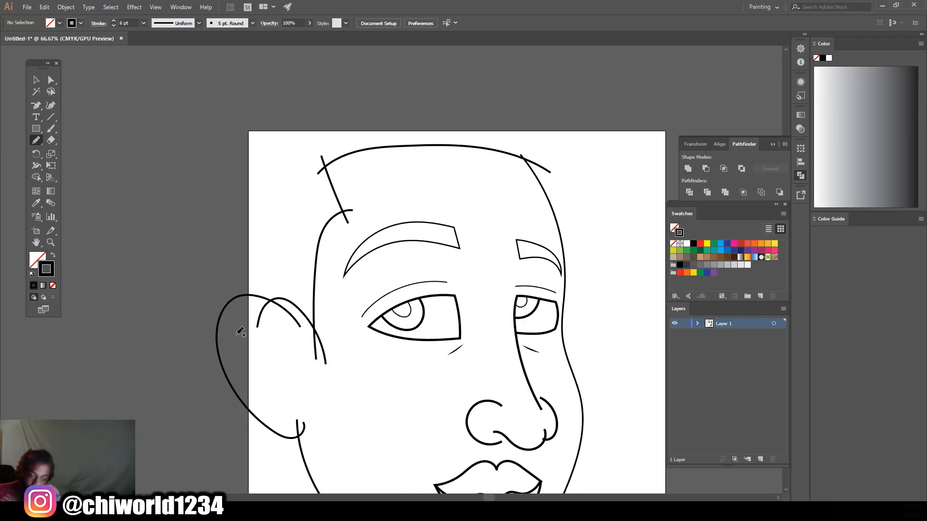
# Step: Draw the outer hair outline from the ear up over the head, ending with a jagged front edge at the right forehead
pyautogui.moveTo(225, 324)
pyautogui.mouseDown()
pyautogui.moveTo(151, 189)
pyautogui.moveTo(148, 139)
pyautogui.mouseUp()
pyautogui.moveTo(184, 73)
pyautogui.mouseDown()
pyautogui.moveTo(222, 56)
pyautogui.moveTo(309, 62)
pyautogui.moveTo(490, 43)
pyautogui.mouseUp()
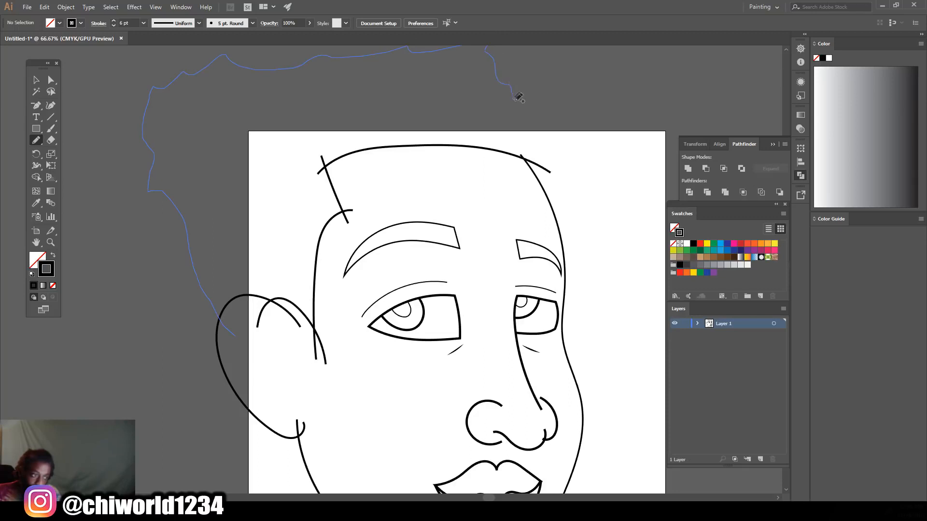
pyautogui.moveTo(559, 118)
pyautogui.mouseDown()
pyautogui.moveTo(577, 130)
pyautogui.moveTo(542, 158)
pyautogui.mouseUp()
pyautogui.moveTo(529, 172); pyautogui.dragTo(531, 171)
# Step: Select the whole drawing, expand its strokes into shapes and split them at their overlaps with Pathfinder Divide
pyautogui.hotkey('ctrl', '-')
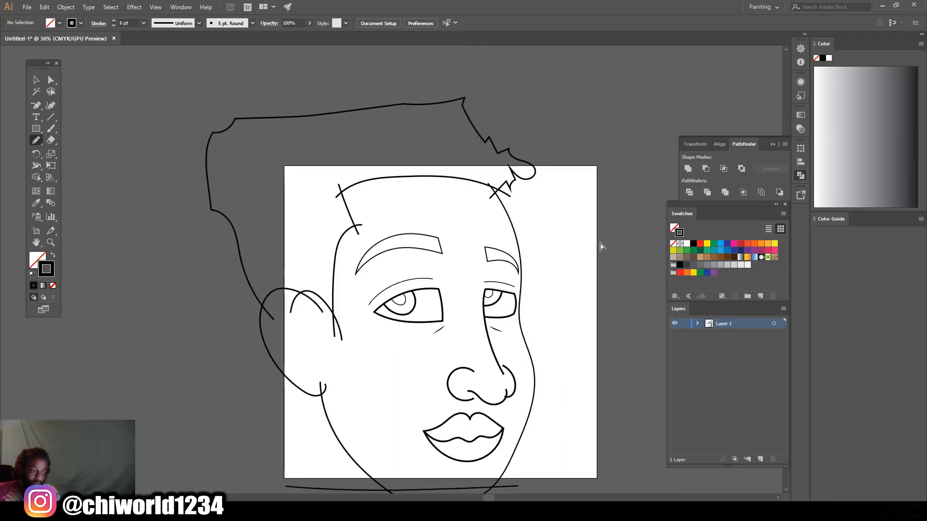
pyautogui.hotkey('ctrl', '-')
pyautogui.hotkey('ctrl', '+')
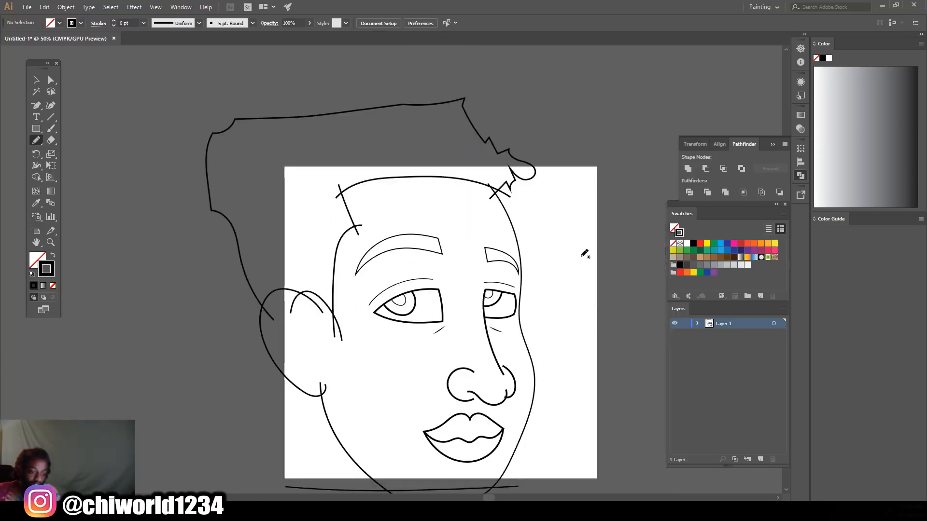
pyautogui.scroll(-2, 426, 248)
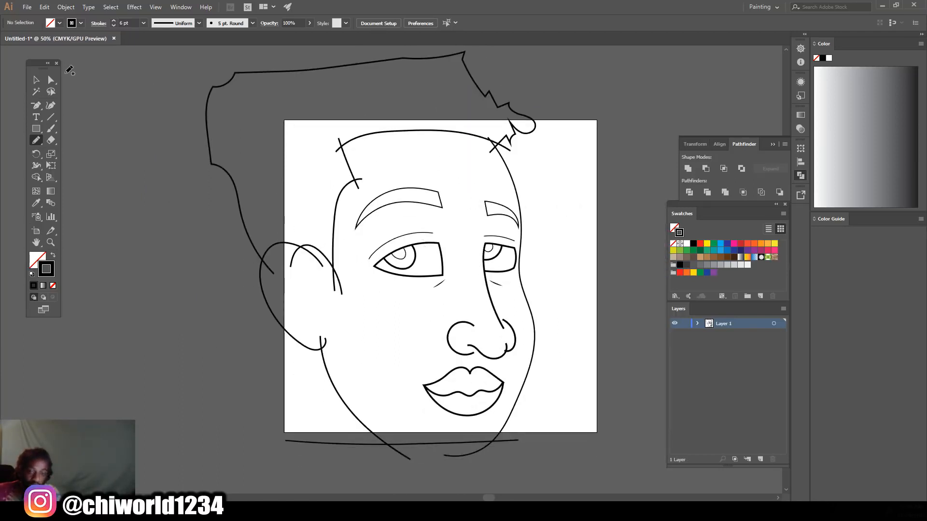
pyautogui.moveTo(159, 61); pyautogui.dragTo(619, 465)
pyautogui.hotkey('ctrl', '+')
pyautogui.scroll(2, 494, 318)
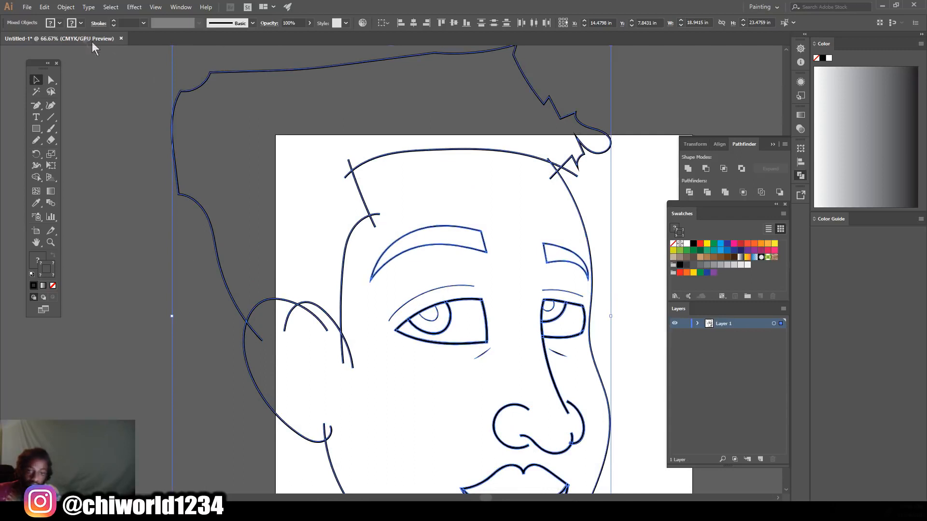
pyautogui.click(65, 7)
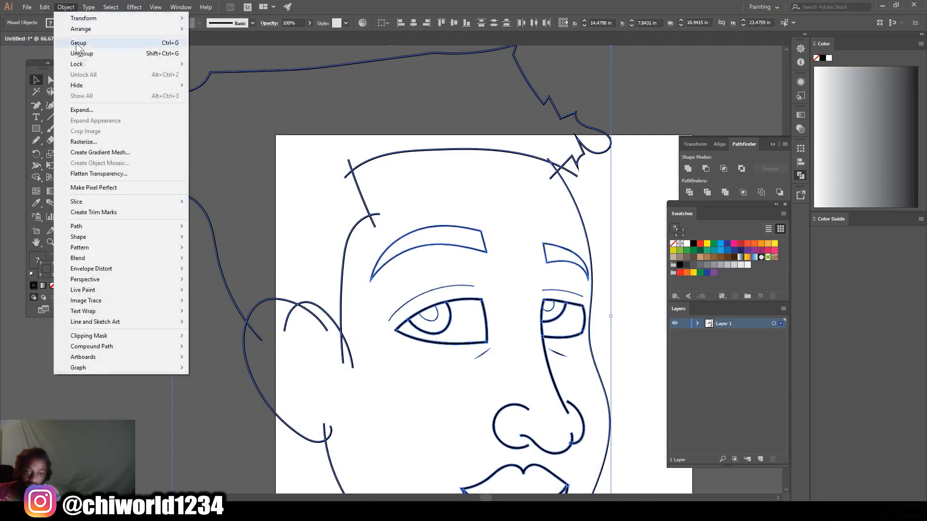
pyautogui.click(81, 110)
pyautogui.click(41, 140)
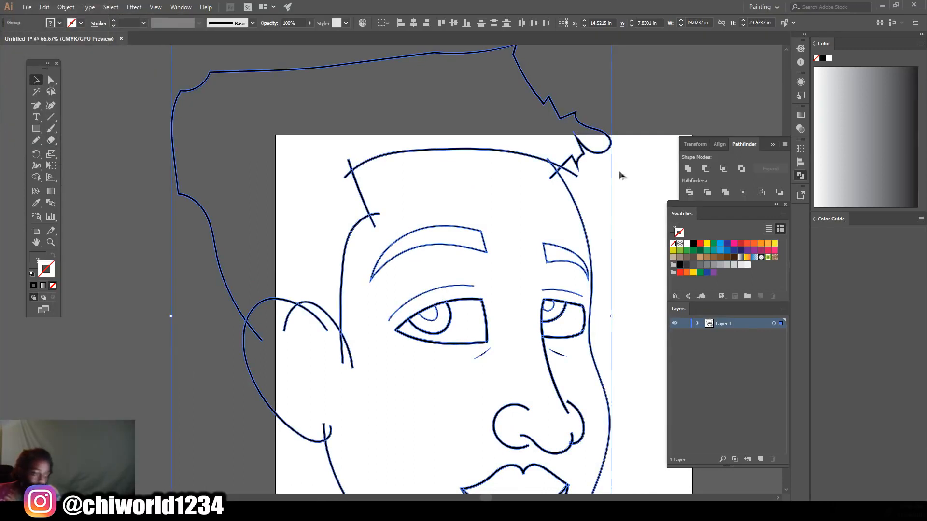
pyautogui.click(686, 191)
# Step: Delete the four overhanging line ends at the two hairline corners above the left eyebrow with direct selection
pyautogui.scroll(2, 384, 227)
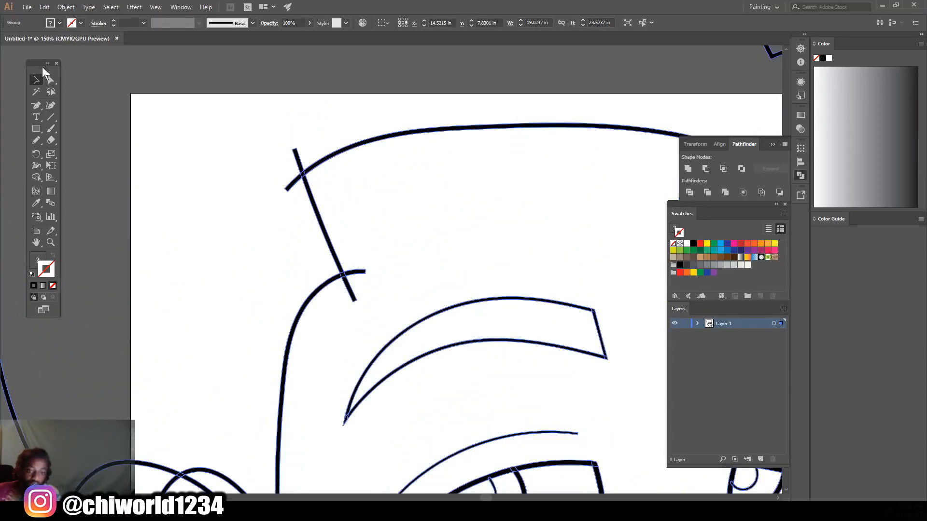
pyautogui.click(50, 79)
pyautogui.click(157, 173)
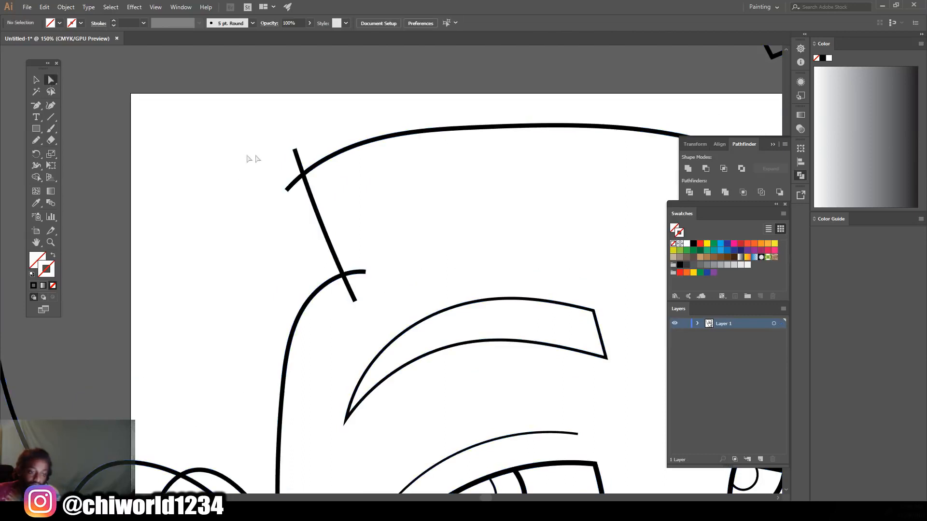
pyautogui.click(296, 155)
pyautogui.press('Delete')
pyautogui.click(288, 186)
pyautogui.press('Delete')
pyautogui.click(358, 271)
pyautogui.press('Delete')
pyautogui.click(353, 296)
pyautogui.press('Delete')
pyautogui.hotkey('ctrl', '-')
pyautogui.hotkey('ctrl', '-')
pyautogui.hotkey('ctrl', '-')
pyautogui.scroll(-1, 476, 263)
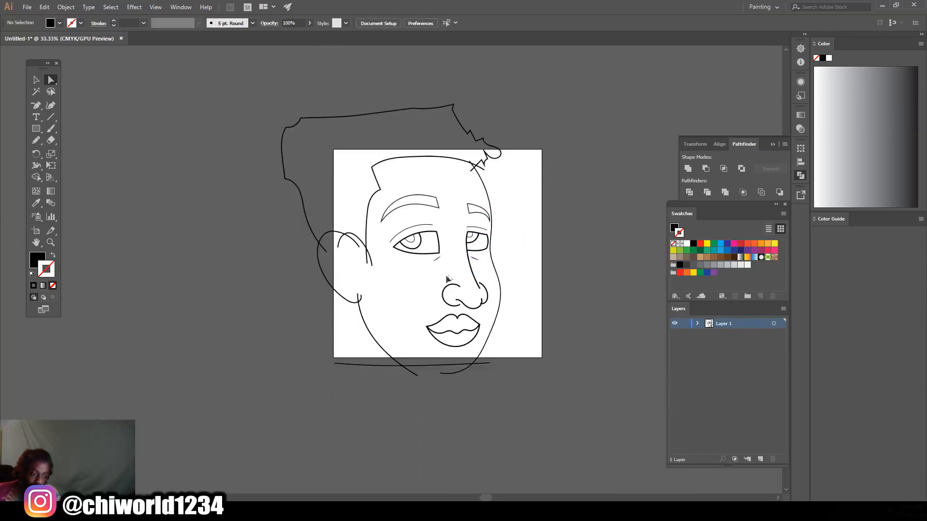
# Step: Delete the overhanging ends of the sideburn, the curve over the ear and the hair outline inside the ear
pyautogui.scroll(4, 437, 279)
pyautogui.click(436, 281)
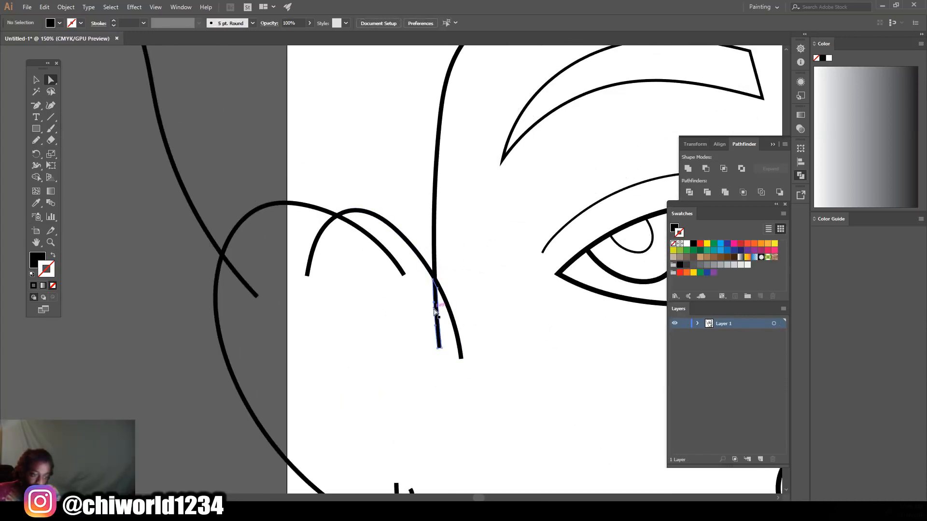
pyautogui.press('Delete')
pyautogui.click(449, 312)
pyautogui.press('Delete')
pyautogui.click(315, 251)
pyautogui.press('Delete')
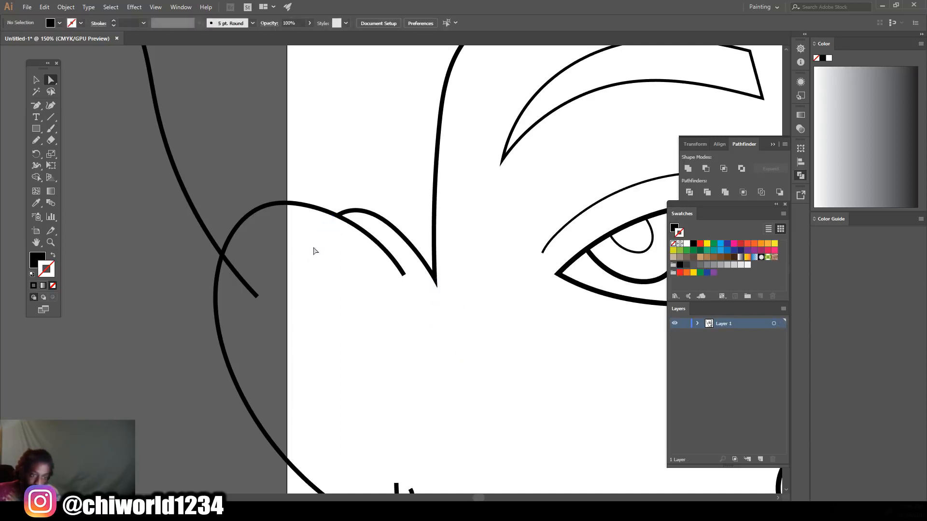
pyautogui.click(231, 277)
pyautogui.press('Delete')
# Step: Delete the jawline end that sticks up inside the earlobe
pyautogui.hotkey('ctrl', '-')
pyautogui.hotkey('ctrl', '-')
pyautogui.hotkey('ctrl', '-')
pyautogui.hotkey('ctrl', '=')
pyautogui.hotkey('ctrl', '=')
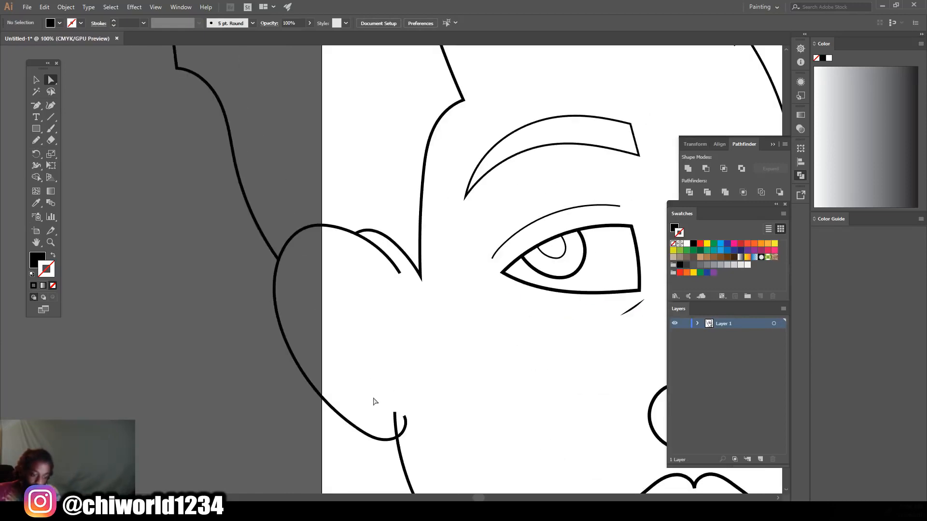
pyautogui.click(395, 424)
pyautogui.press('Delete')
# Step: Delete the overhanging line ends where the hairline, forehead contour and front hair edge cross at the right forehead
pyautogui.hotkey('ctrl', '-')
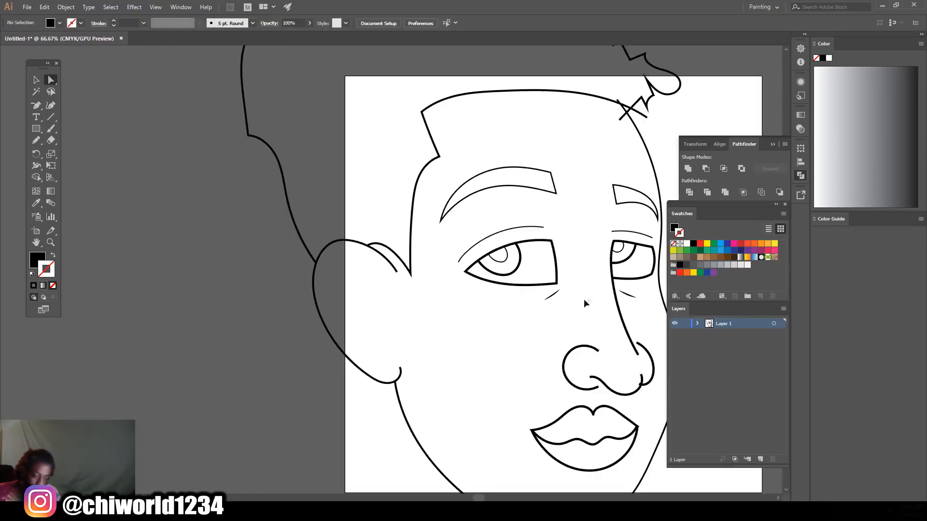
pyautogui.hotkey('ctrl', '-')
pyautogui.hotkey('ctrl', '-')
pyautogui.hscroll(4, 589, 286)
pyautogui.hscroll(-2, 589, 285)
pyautogui.scroll(8, 589, 286)
pyautogui.hotkey('ctrl', '=')
pyautogui.hotkey('ctrl', '=')
pyautogui.hotkey('ctrl', '=')
pyautogui.hscroll(4, 589, 285)
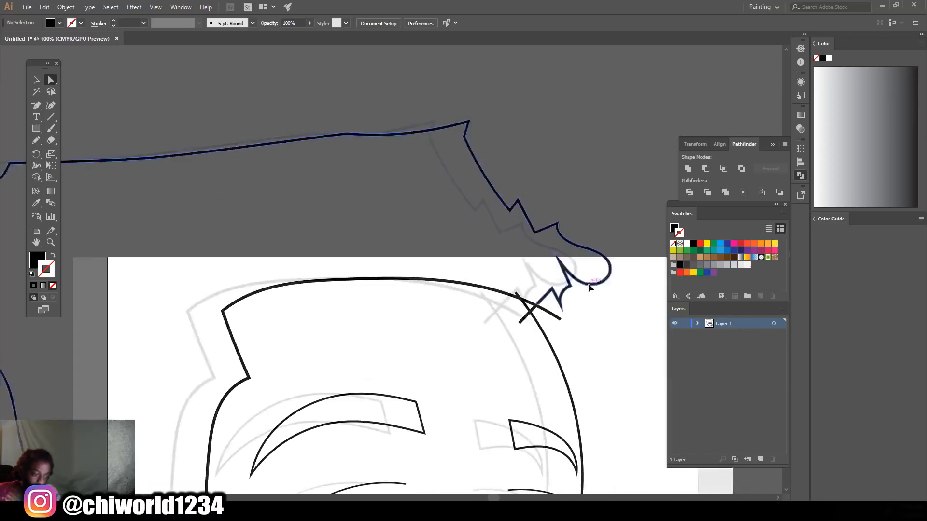
pyautogui.hotkey('ctrl', '=')
pyautogui.hotkey('ctrl', '=')
pyautogui.hscroll(5, 586, 287)
pyautogui.click(406, 340)
pyautogui.press('Delete')
pyautogui.click(381, 321)
pyautogui.press('Delete')
pyautogui.click(459, 366)
pyautogui.press('Delete')
pyautogui.click(390, 375)
pyautogui.press('Delete')
pyautogui.hotkey('ctrl', '-')
pyautogui.hotkey('ctrl', '-')
pyautogui.hotkey('ctrl', '-')
pyautogui.hotkey('ctrl', '-')
pyautogui.hotkey('ctrl', '-')
pyautogui.scroll(-8, 507, 290)
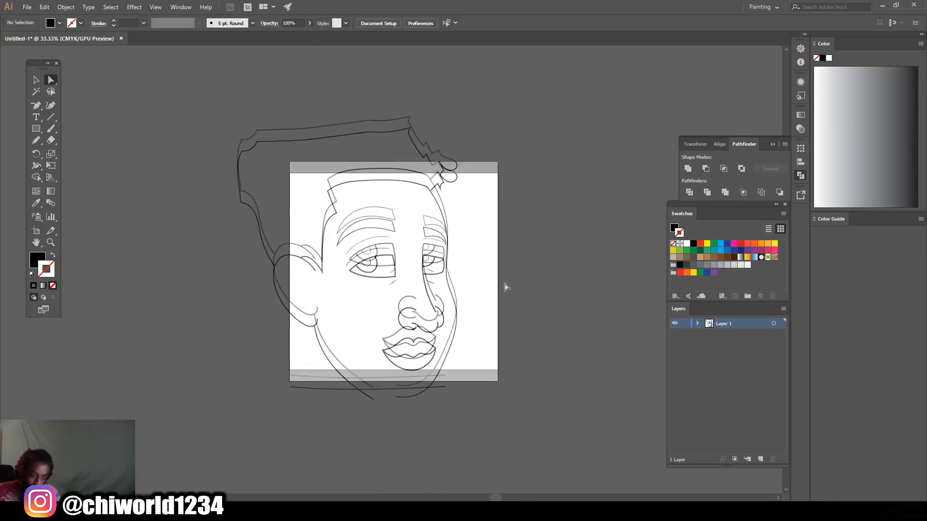
# Step: Set up the Pencil tool with no fill and a 3 pt black stroke for the inner ear
pyautogui.hotkey('ctrl', '+')
pyautogui.hotkey('ctrl', '+')
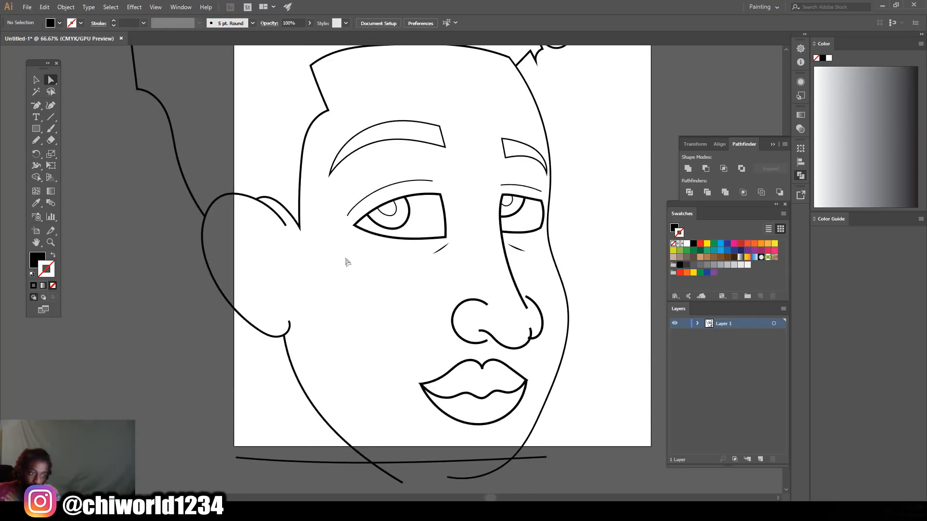
pyautogui.hotkey('ctrl', '-')
pyautogui.click(36, 140)
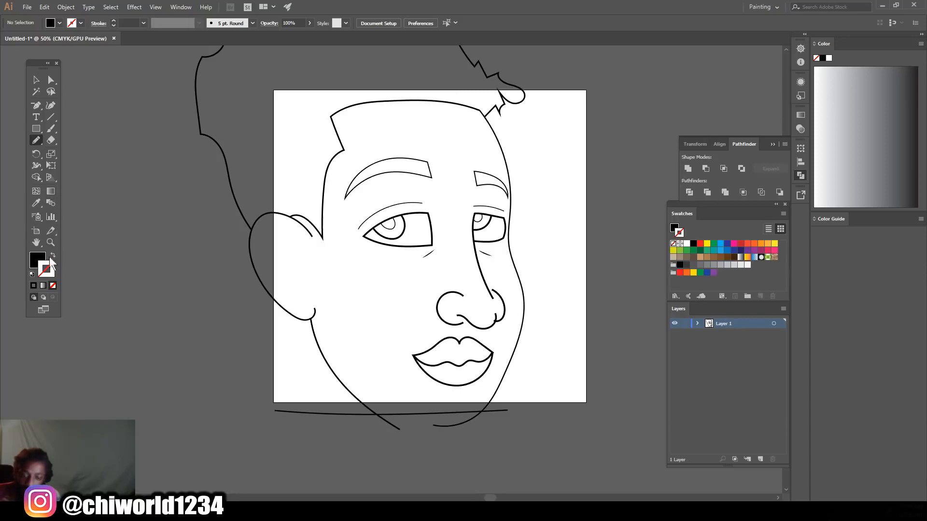
pyautogui.click(53, 256)
pyautogui.click(51, 273)
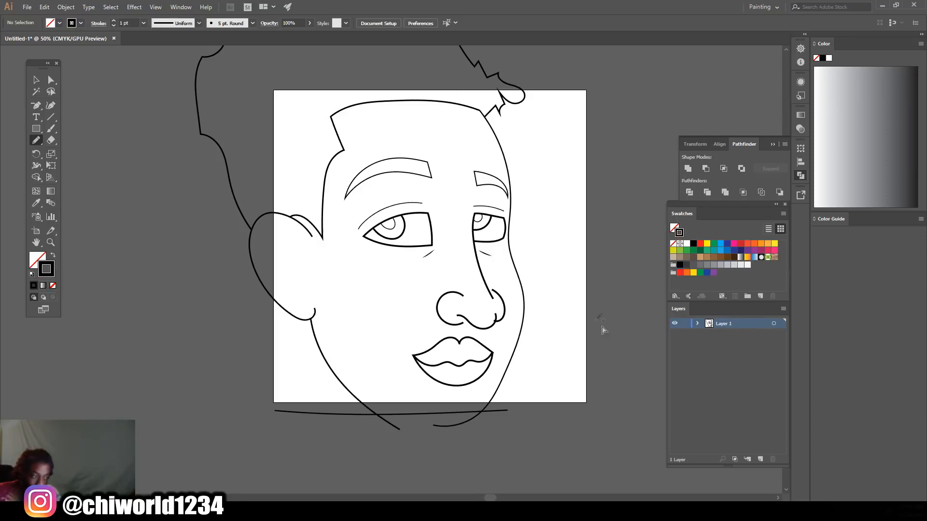
pyautogui.scroll(4, 296, 262)
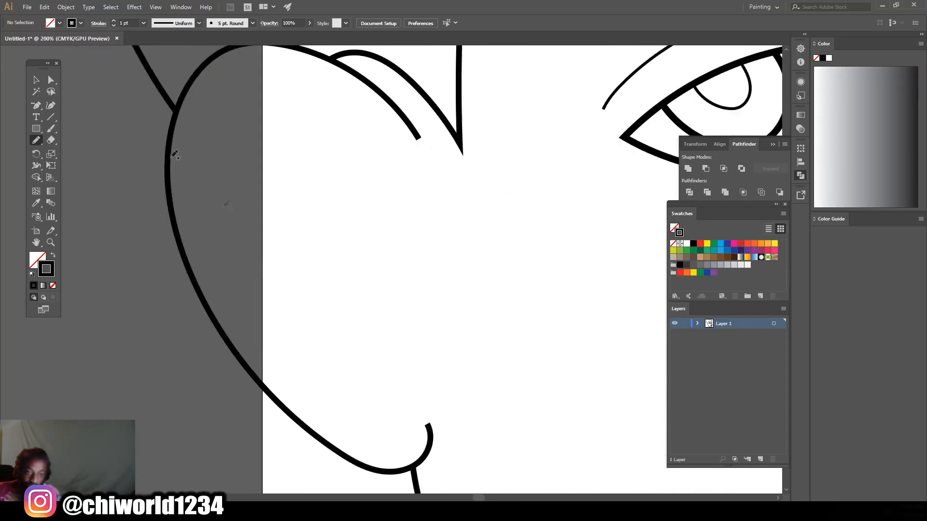
pyautogui.click(142, 23)
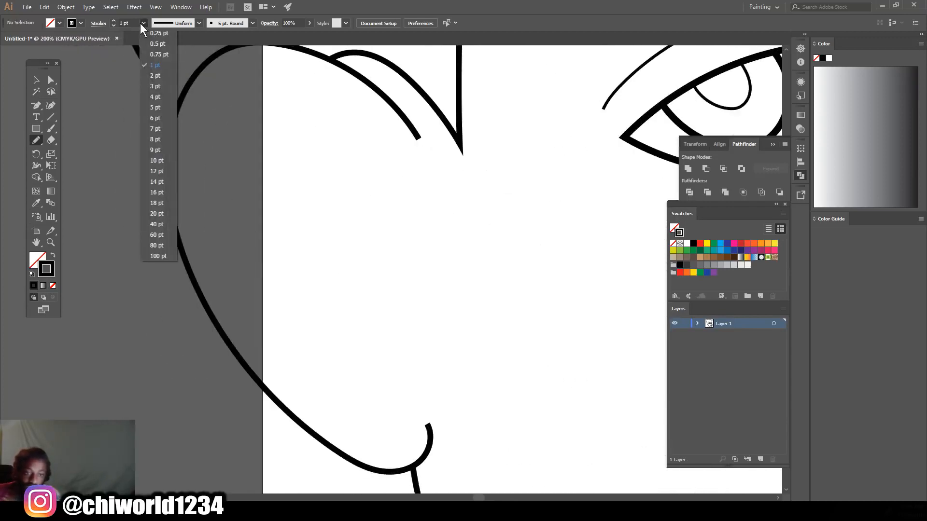
pyautogui.click(153, 86)
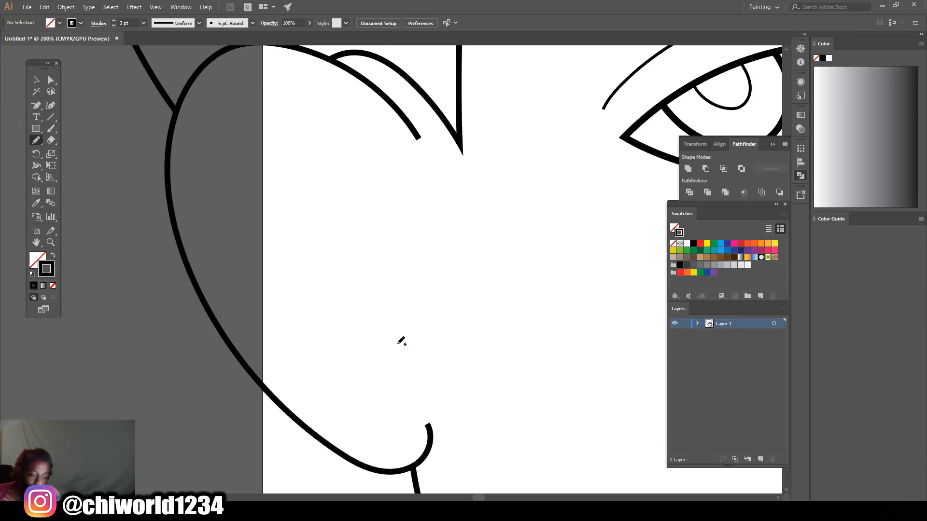
# Step: Try to draw the curved inner ear folds with the 3 pt stroke, and undo all of these strokes
pyautogui.moveTo(397, 360)
pyautogui.mouseDown()
pyautogui.moveTo(357, 350)
pyautogui.moveTo(329, 309)
pyautogui.mouseUp()
pyautogui.moveTo(399, 256)
pyautogui.mouseDown()
pyautogui.moveTo(417, 269)
pyautogui.moveTo(397, 264)
pyautogui.moveTo(332, 160)
pyautogui.moveTo(286, 120)
pyautogui.moveTo(231, 117)
pyautogui.moveTo(220, 142)
pyautogui.mouseUp()
pyautogui.moveTo(212, 180); pyautogui.dragTo(221, 227)
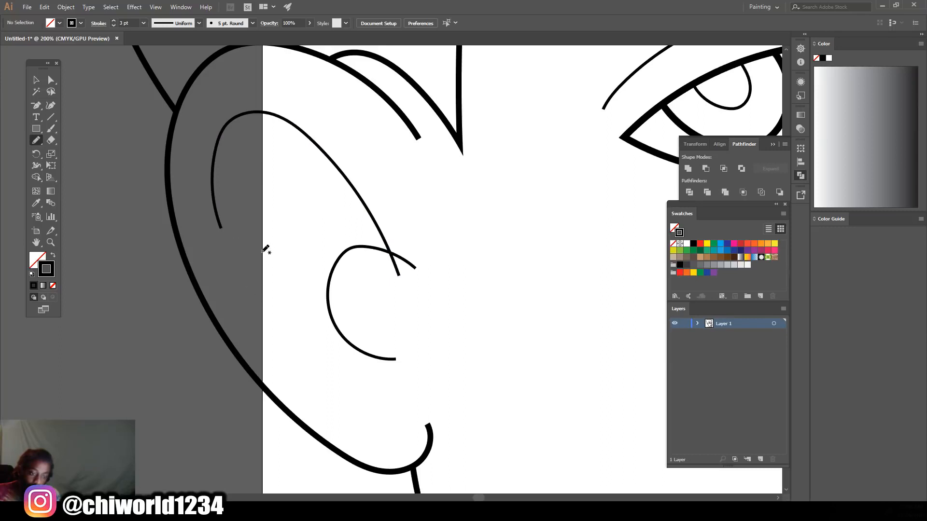
pyautogui.moveTo(266, 244)
pyautogui.mouseDown()
pyautogui.moveTo(309, 191)
pyautogui.moveTo(326, 136)
pyautogui.mouseUp()
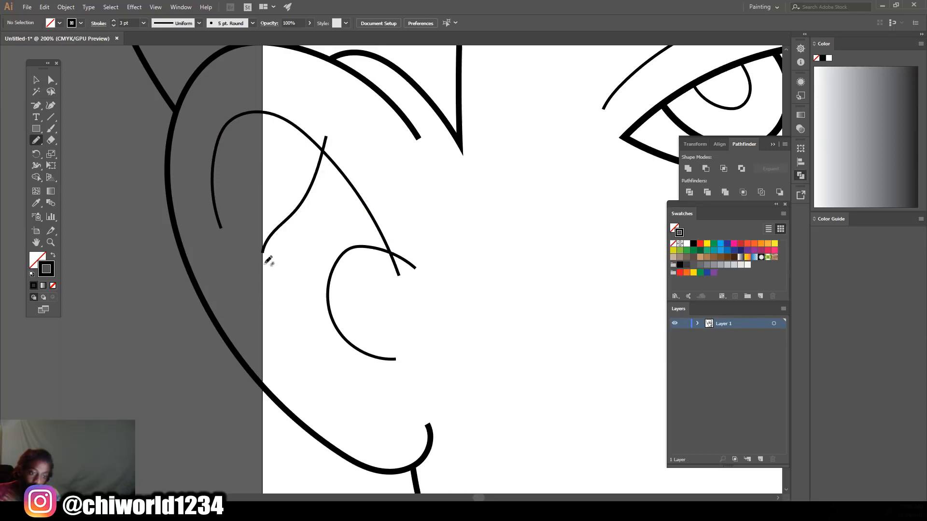
pyautogui.moveTo(259, 278)
pyautogui.mouseDown()
pyautogui.moveTo(296, 340)
pyautogui.moveTo(332, 363)
pyautogui.moveTo(369, 362)
pyautogui.moveTo(393, 389)
pyautogui.mouseUp()
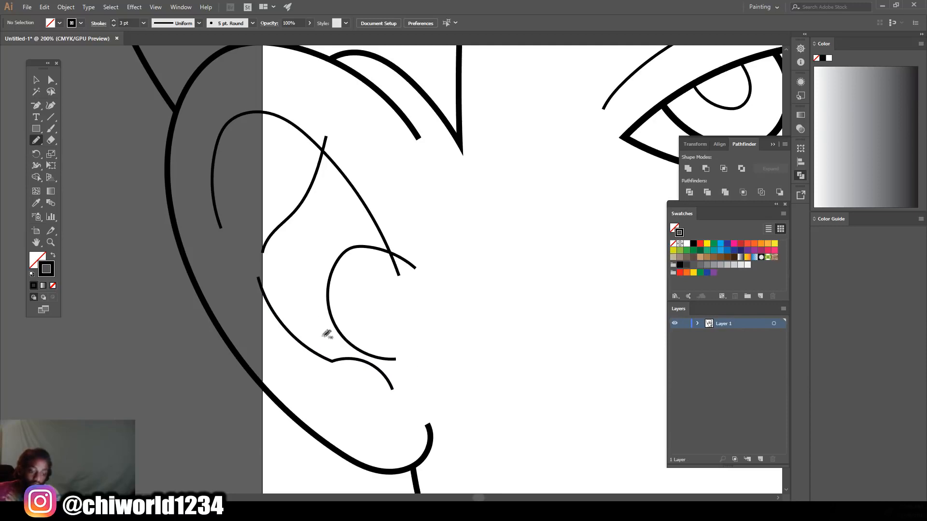
pyautogui.moveTo(329, 332)
pyautogui.mouseDown()
pyautogui.moveTo(334, 242)
pyautogui.moveTo(363, 178)
pyautogui.mouseUp()
pyautogui.hotkey('ctrl', '-')
pyautogui.hotkey('ctrl', '-')
pyautogui.hotkey('ctrl', '-')
pyautogui.hotkey('ctrl', '-')
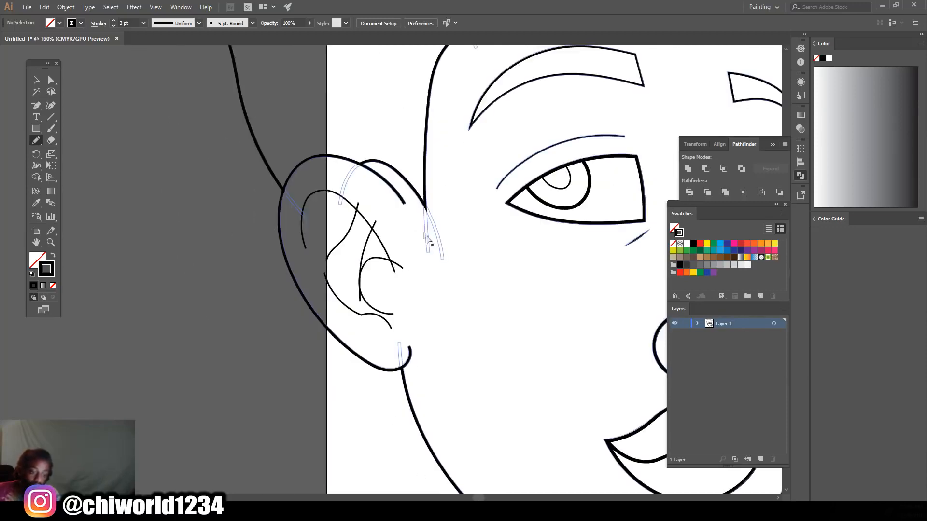
pyautogui.hotkey('ctrl', '+')
pyautogui.hotkey('ctrl', '+')
pyautogui.hotkey('ctrl', '+')
pyautogui.hotkey('ctrl', '+')
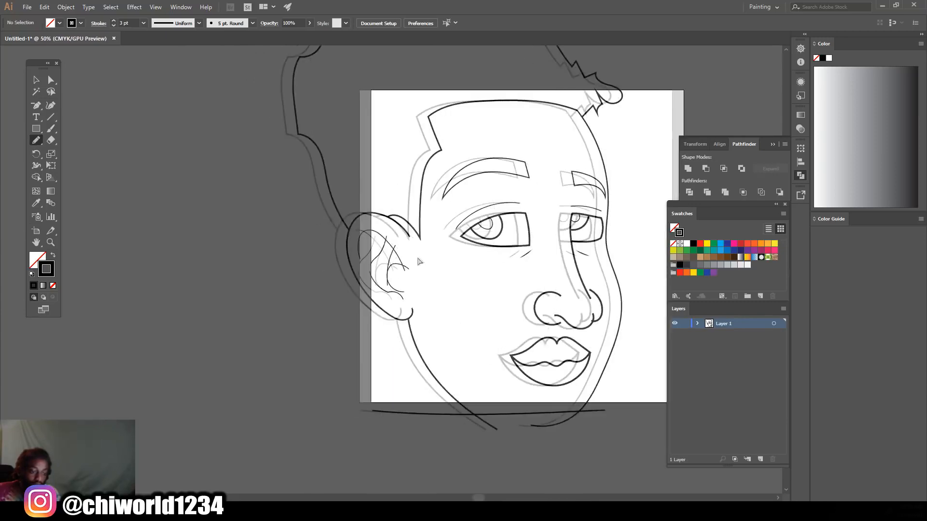
pyautogui.hotkey('ctrl', 'z')
pyautogui.hotkey('ctrl', 'z')
pyautogui.hotkey('ctrl', 'z')
pyautogui.hotkey('ctrl', 'z')
pyautogui.hotkey('ctrl', 'z')
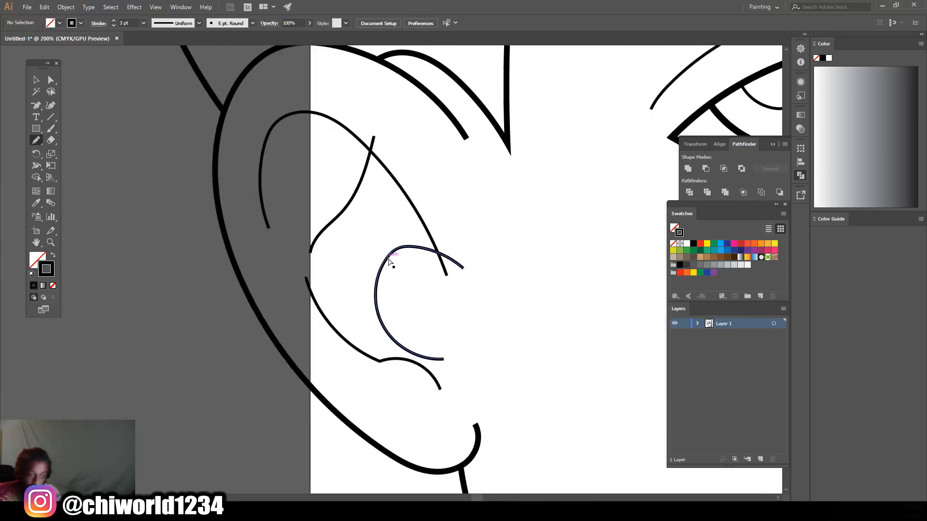
pyautogui.hotkey('ctrl', 'z')
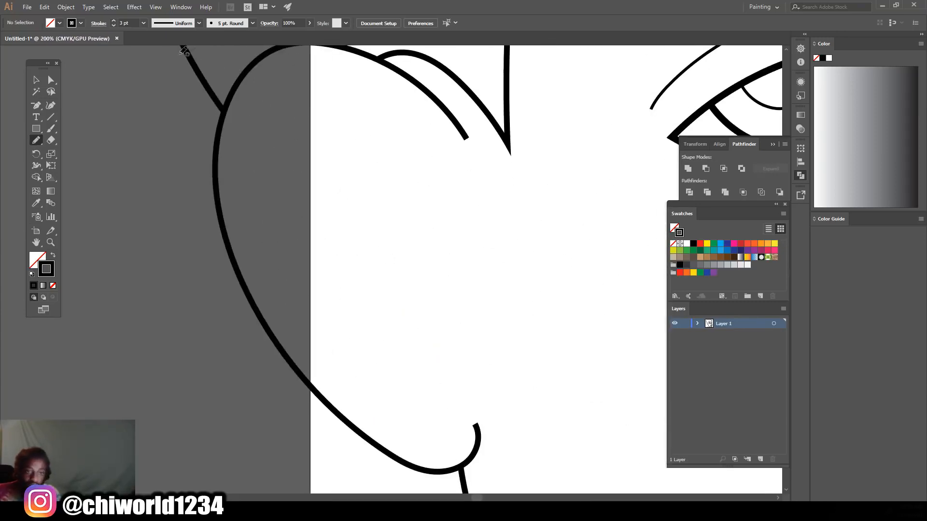
# Step: Draw the inner ear with a 5 pt black stroke: a small hook, a long arch above it and a wavy fold crossing the arch
pyautogui.click(143, 24)
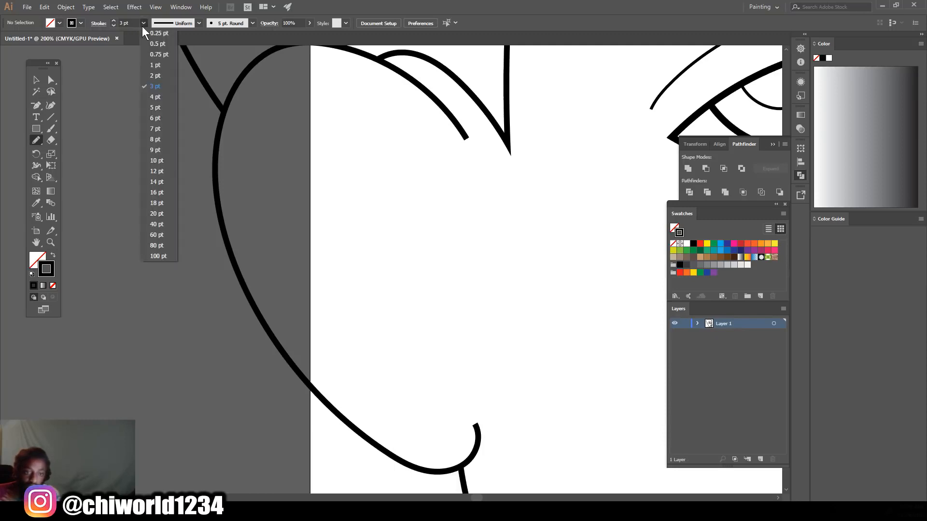
pyautogui.click(152, 110)
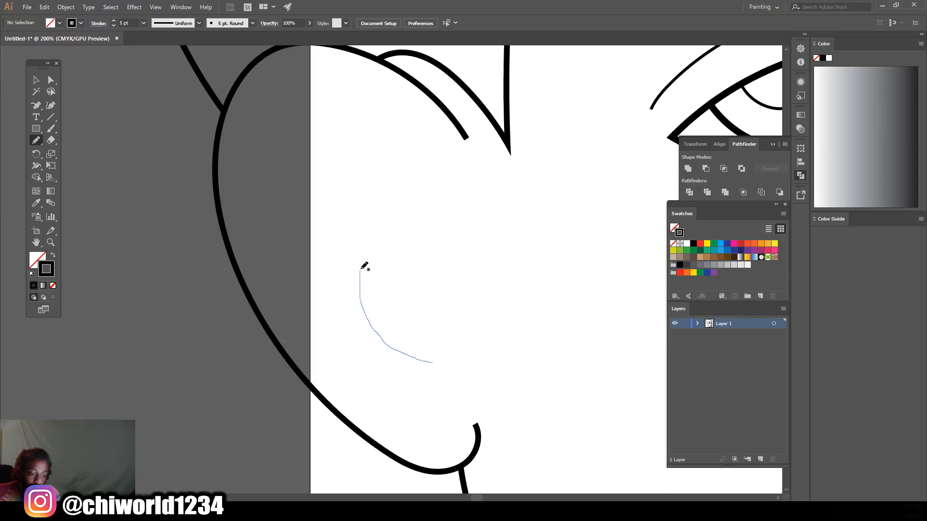
pyautogui.moveTo(393, 255); pyautogui.dragTo(433, 276)
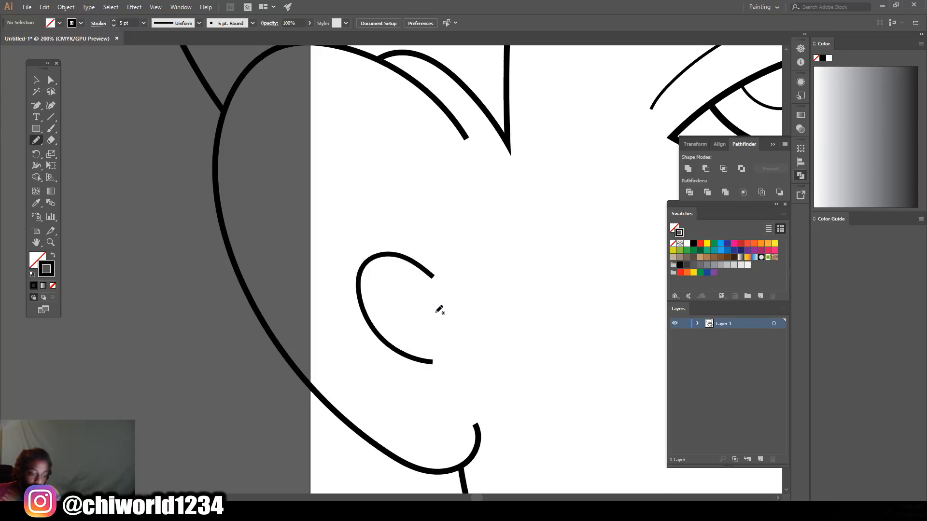
pyautogui.moveTo(432, 312)
pyautogui.mouseDown()
pyautogui.moveTo(418, 227)
pyautogui.moveTo(371, 145)
pyautogui.moveTo(339, 118)
pyautogui.moveTo(290, 121)
pyautogui.mouseUp()
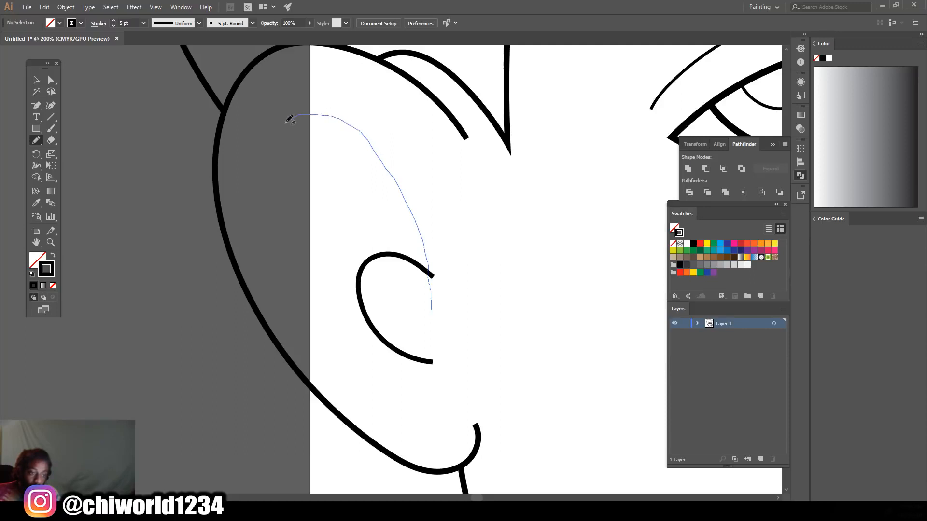
pyautogui.moveTo(284, 207); pyautogui.dragTo(285, 207)
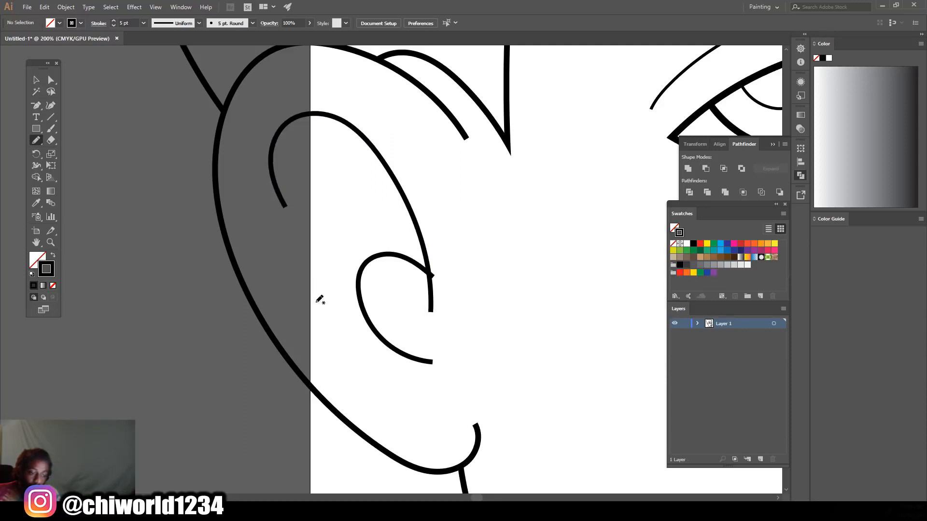
pyautogui.moveTo(317, 278)
pyautogui.mouseDown()
pyautogui.moveTo(317, 235)
pyautogui.moveTo(350, 204)
pyautogui.moveTo(378, 126)
pyautogui.mouseUp()
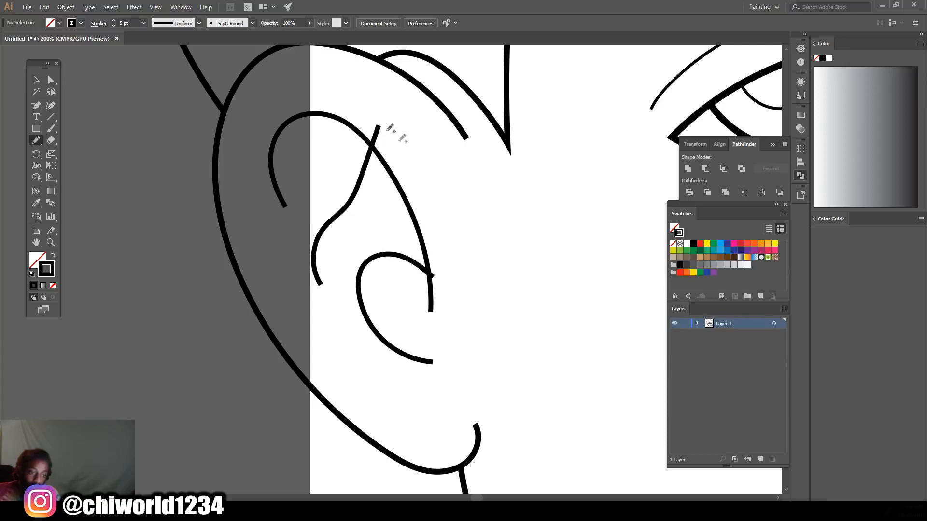
# Step: Expand the fill and stroke of the whole drawing and split the overlapping lines with Pathfinder Divide
pyautogui.scroll(-5, 483, 219)
pyautogui.scroll(5, 424, 248)
pyautogui.click(35, 79)
pyautogui.moveTo(409, 190); pyautogui.dragTo(489, 321)
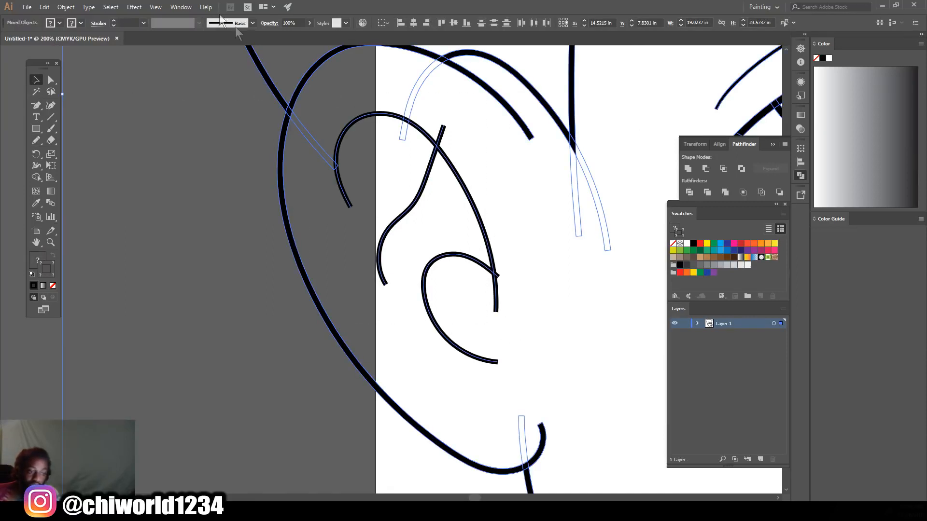
pyautogui.click(66, 7)
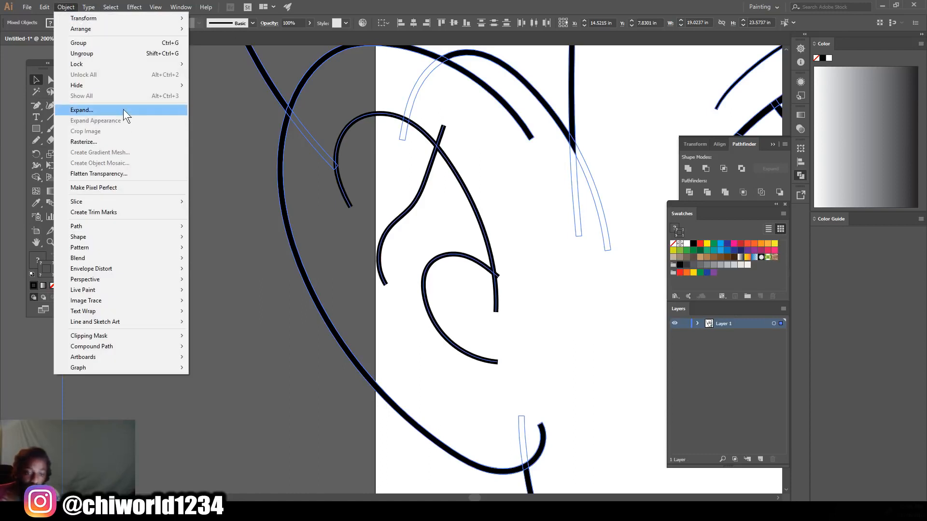
pyautogui.click(124, 110)
pyautogui.click(32, 141)
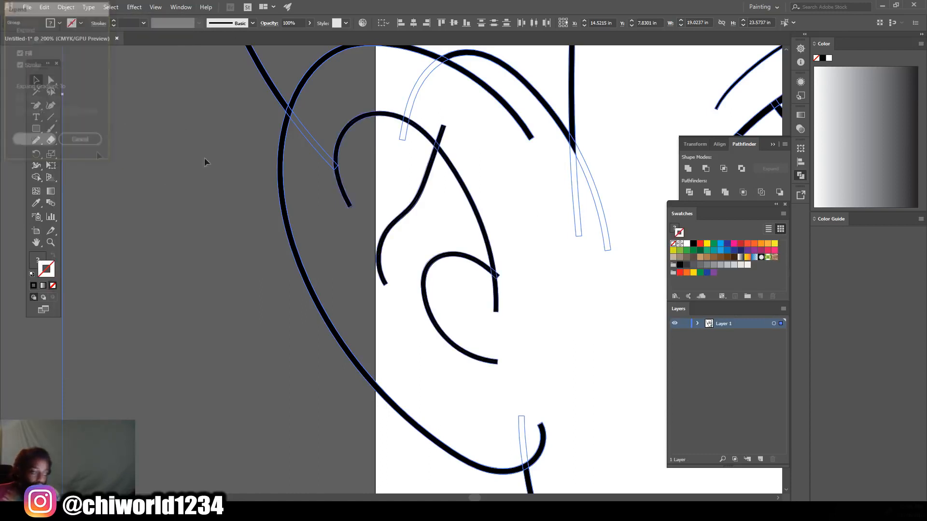
pyautogui.click(688, 192)
# Step: Delete the inner ear line ends that stick out past the long arch, from the wavy fold and the small hook
pyautogui.click(50, 82)
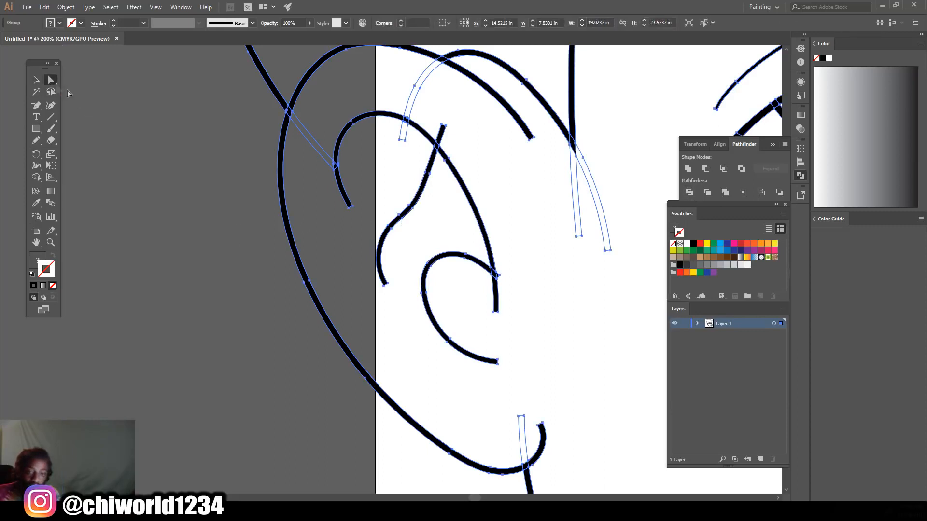
pyautogui.click(178, 173)
pyautogui.click(443, 136)
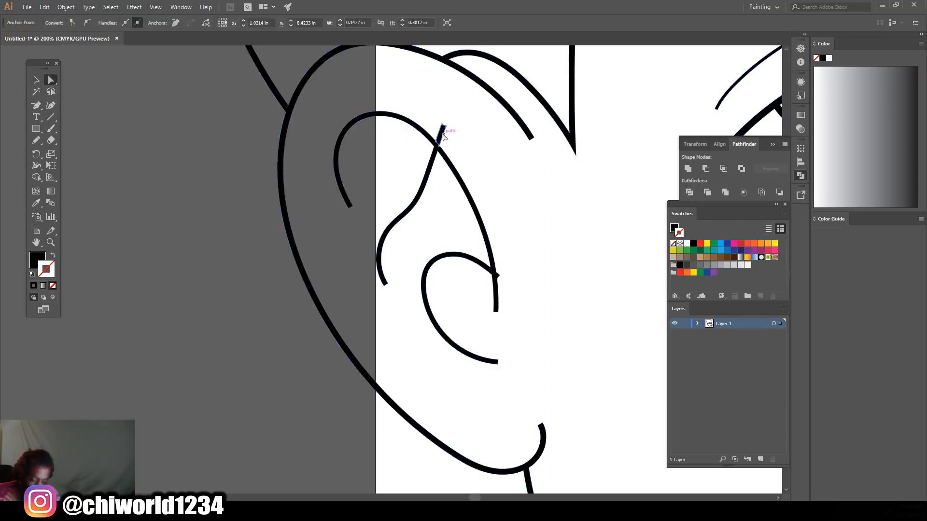
pyautogui.press('Delete')
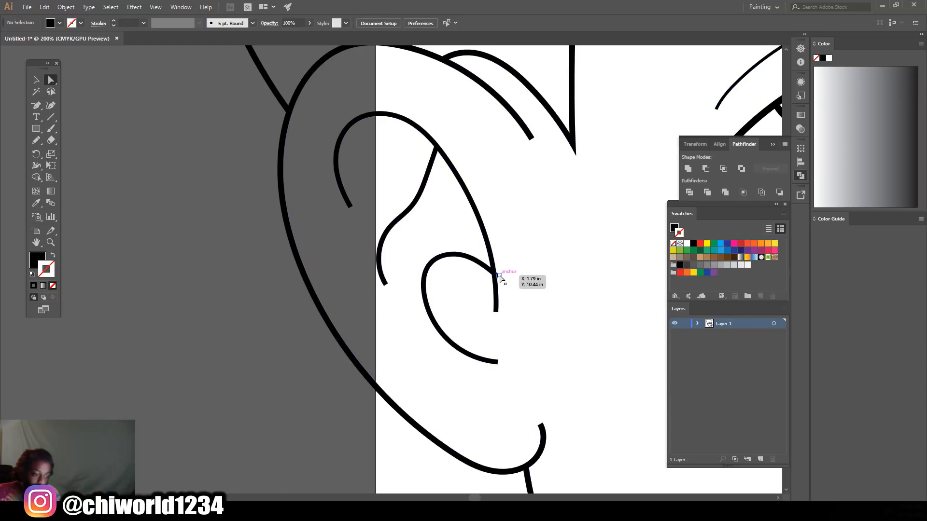
pyautogui.click(544, 279)
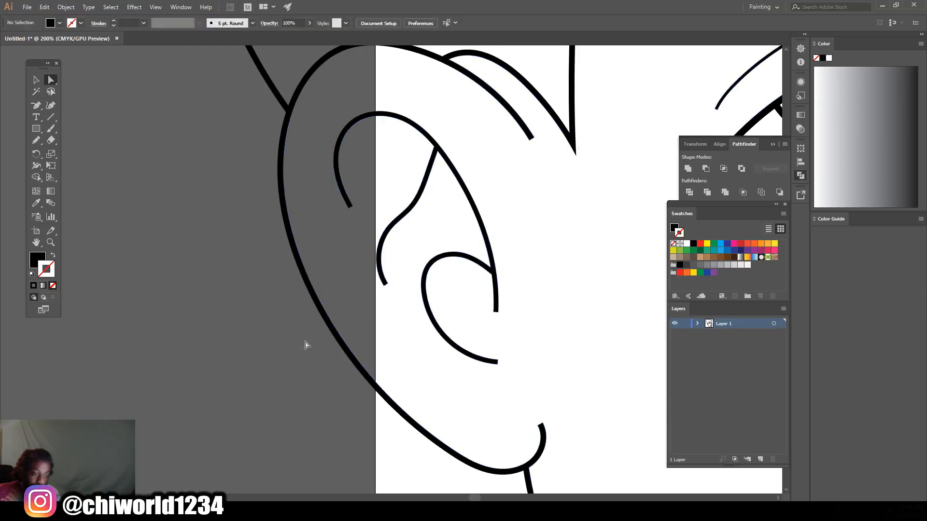
# Step: Expand the entire face drawing and combine its divided line pieces with Pathfinder Merge, leaving nothing selected
pyautogui.scroll(-5, 246, 338)
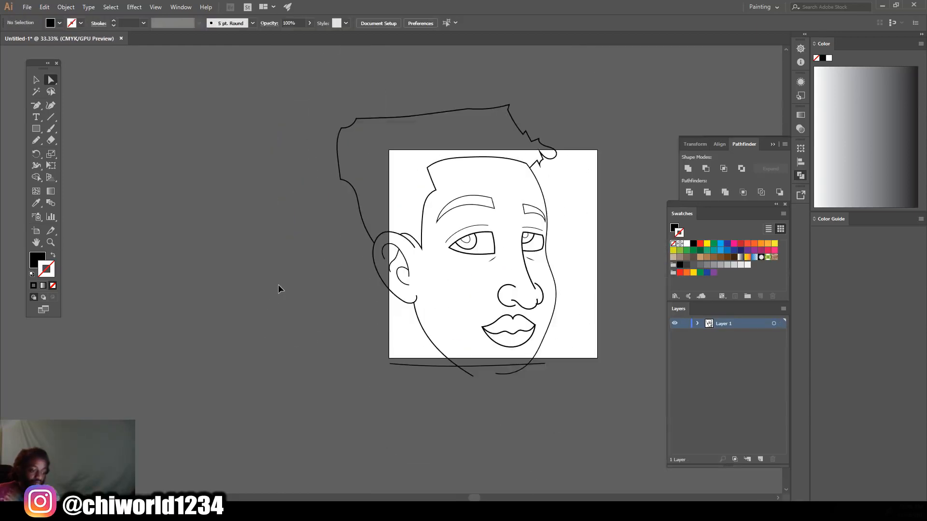
pyautogui.scroll(1, 278, 284)
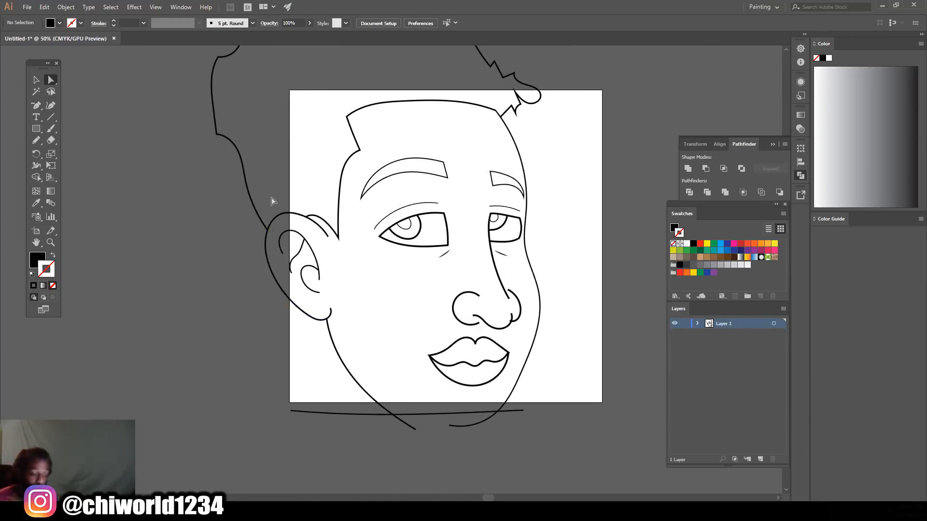
pyautogui.scroll(3, 217, 145)
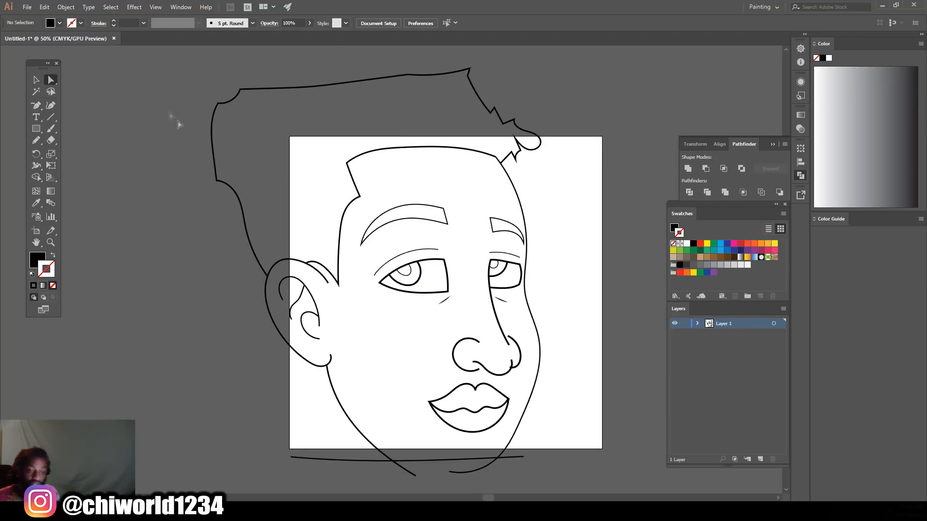
pyautogui.click(36, 80)
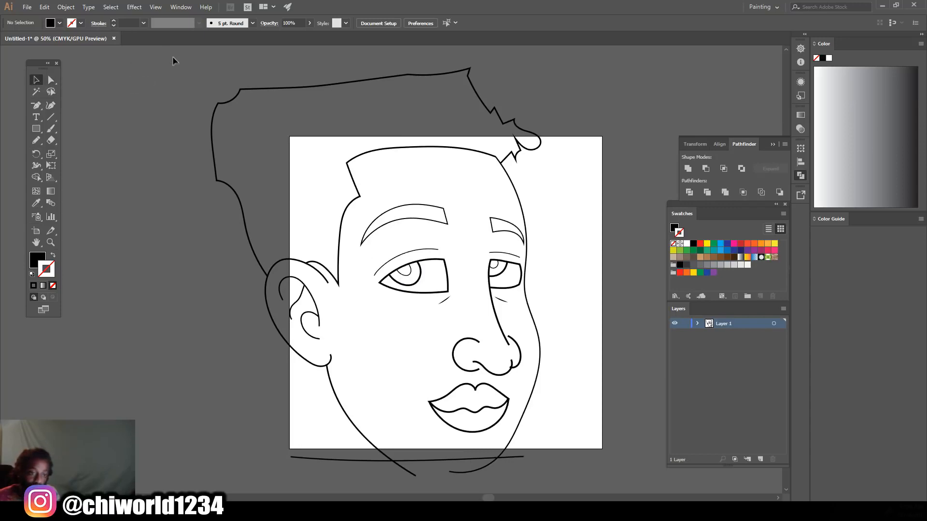
pyautogui.scroll(-3, 666, 490)
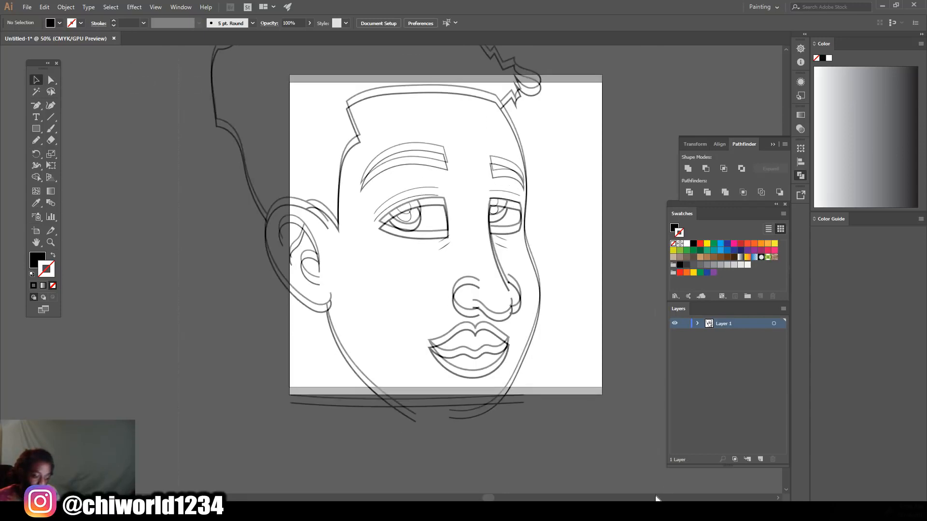
pyautogui.hotkey('ctrl', 'a')
pyautogui.scroll(5, 465, 253)
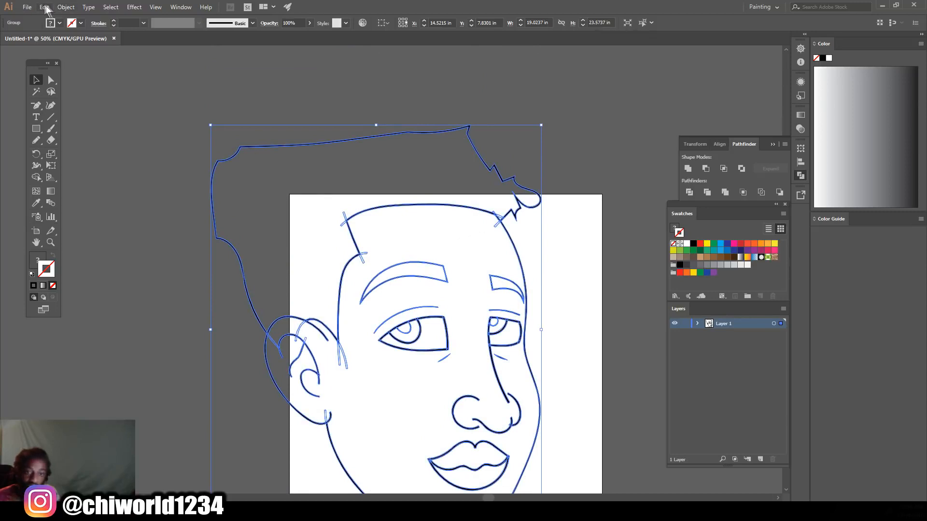
pyautogui.click(60, 11)
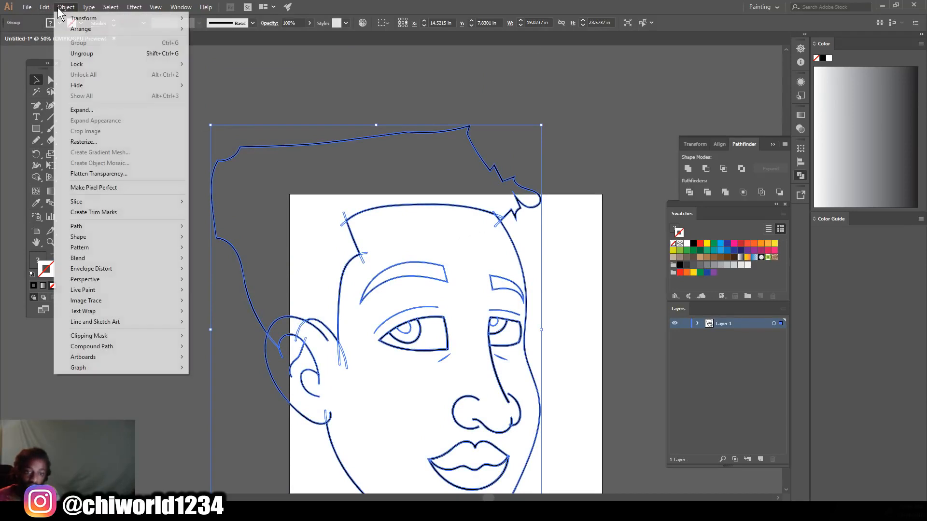
pyautogui.click(86, 111)
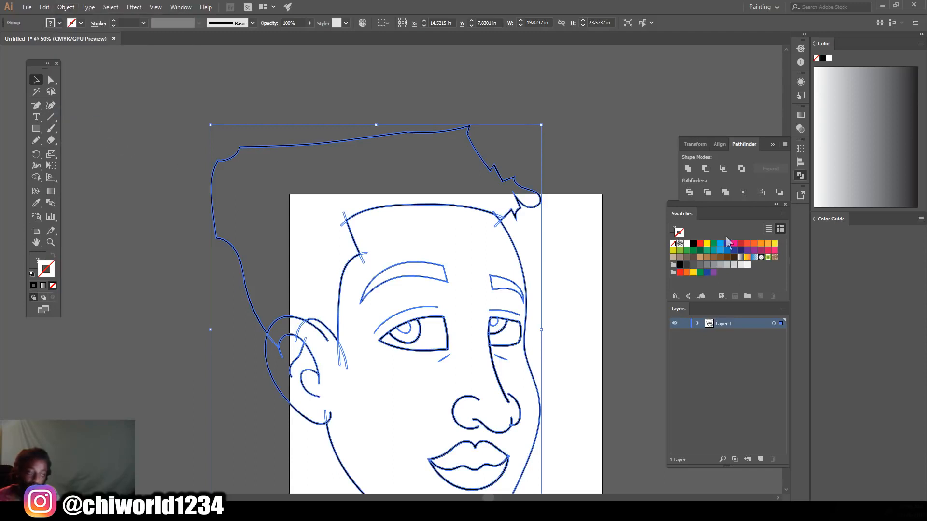
pyautogui.click(725, 192)
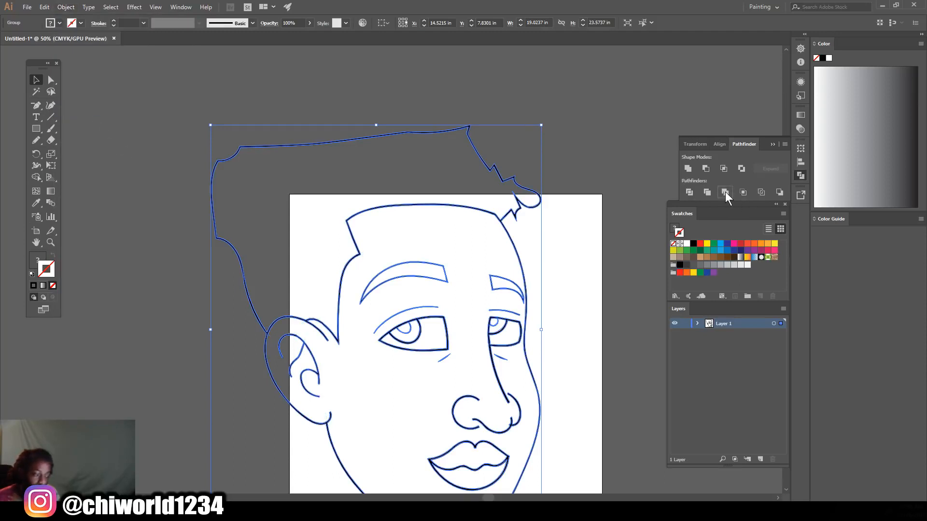
pyautogui.scroll(-2, 604, 319)
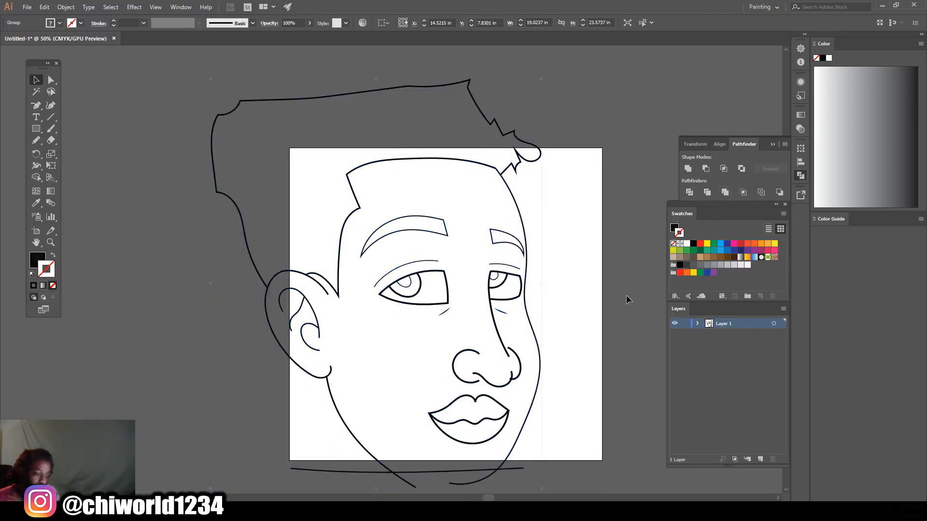
pyautogui.click(626, 300)
# Step: Duplicate Layer 1, lock the copy above it and make the original Layer 1 active
pyautogui.scroll(-3, 626, 299)
pyautogui.moveTo(739, 323); pyautogui.dragTo(761, 459)
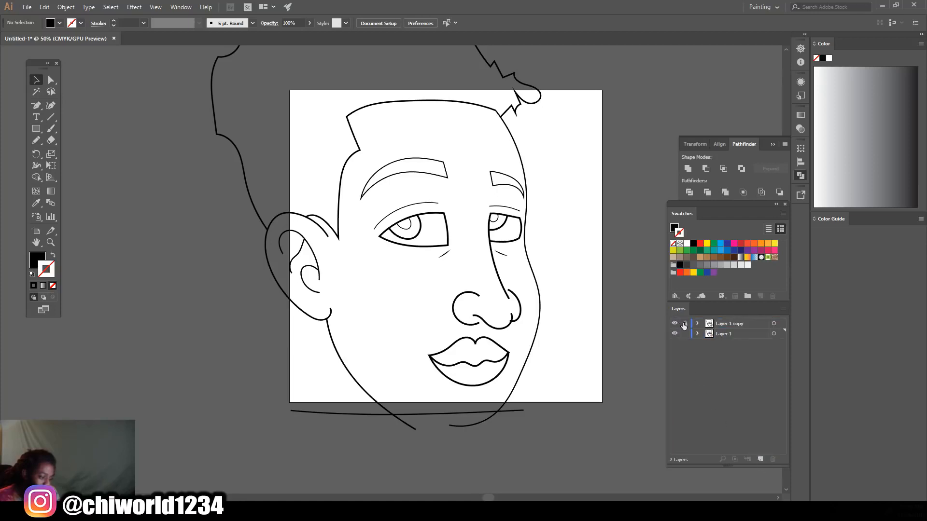
pyautogui.click(734, 333)
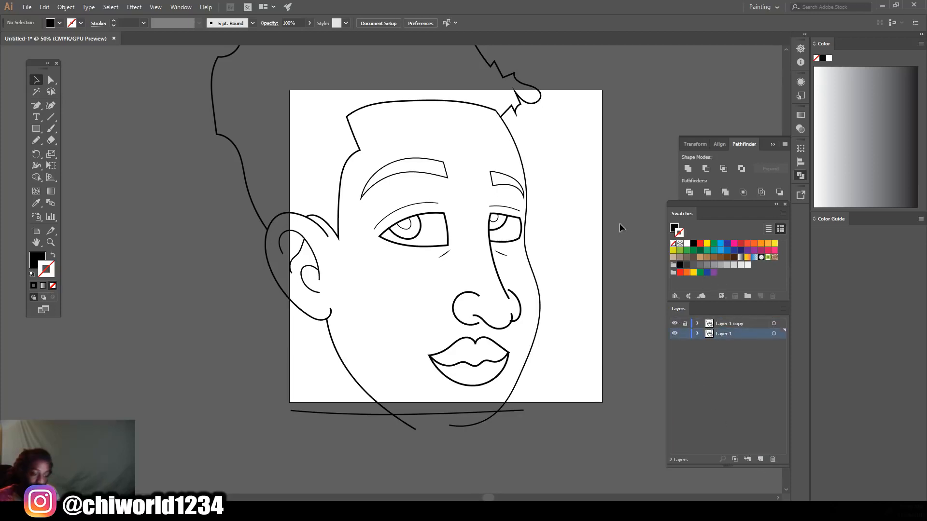
# Step: Choose the tan swatch C49A6C as the stroke colour and open the Color Picker for it
pyautogui.scroll(1, 649, 288)
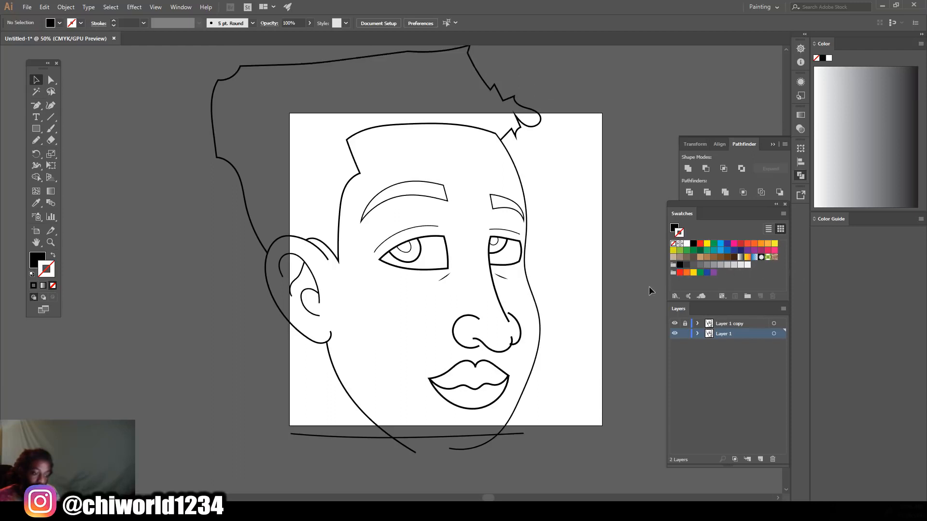
pyautogui.click(701, 257)
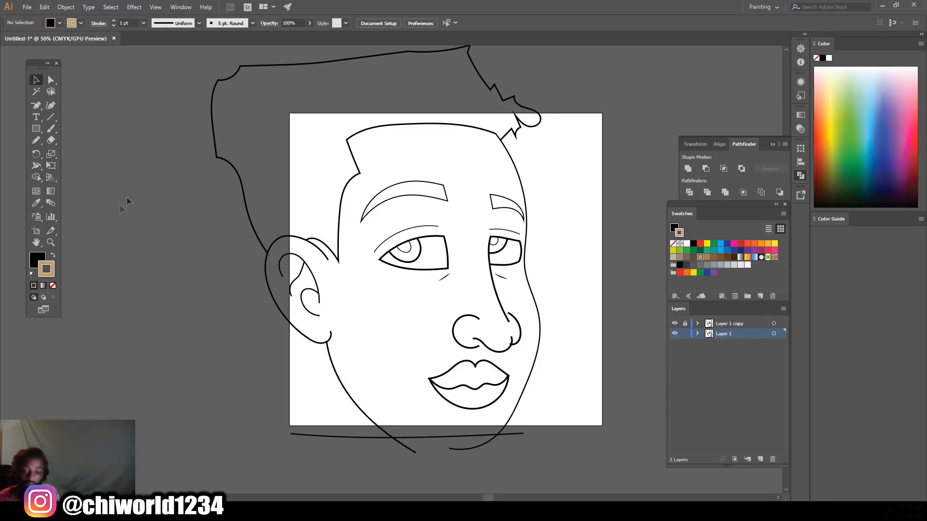
pyautogui.doubleClick(46, 269)
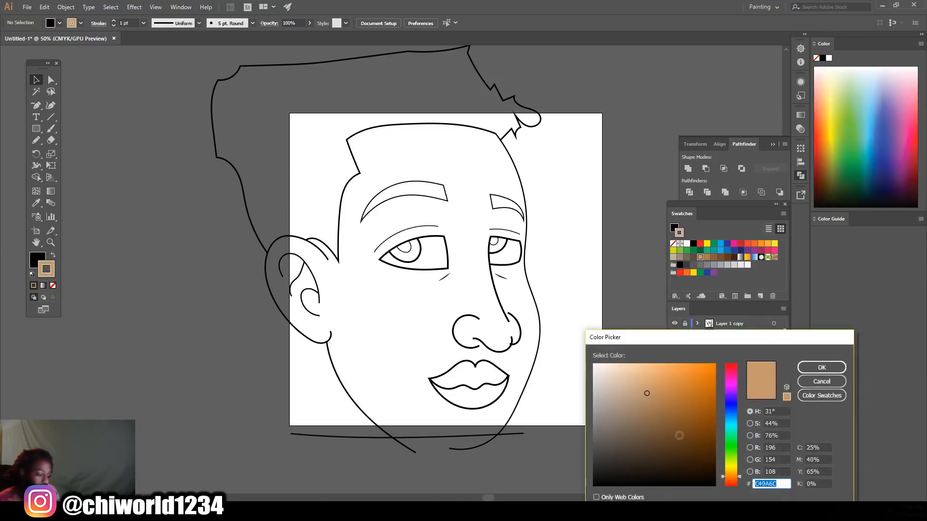
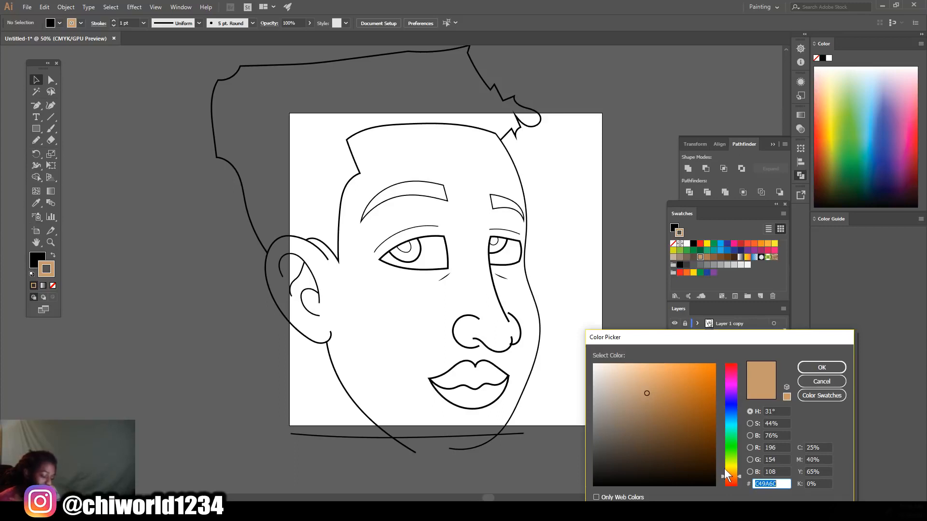
# Step: Set the stroke colour to a warm orange-peach skin tone, #E09068
pyautogui.click(727, 478)
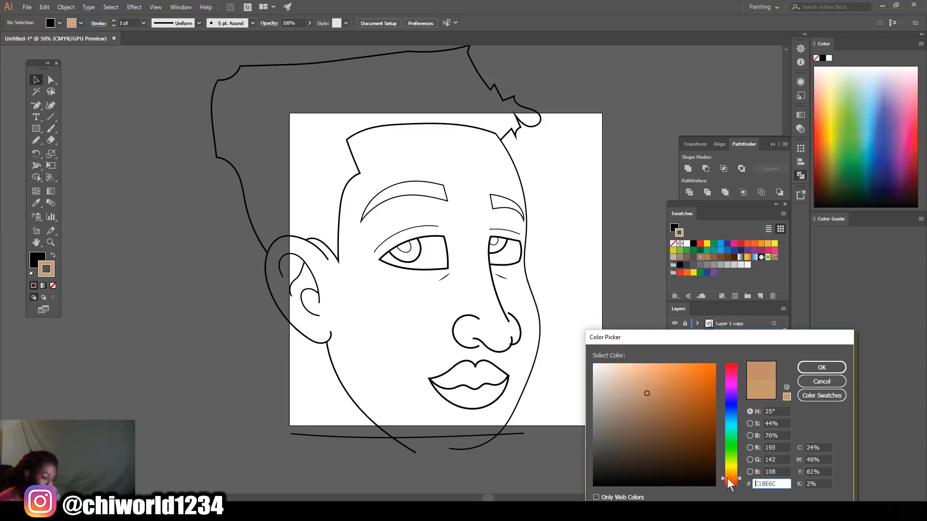
pyautogui.moveTo(649, 395)
pyautogui.mouseDown()
pyautogui.moveTo(641, 381)
pyautogui.moveTo(661, 381)
pyautogui.moveTo(647, 384)
pyautogui.moveTo(651, 395)
pyautogui.moveTo(665, 377)
pyautogui.moveTo(648, 389)
pyautogui.mouseUp()
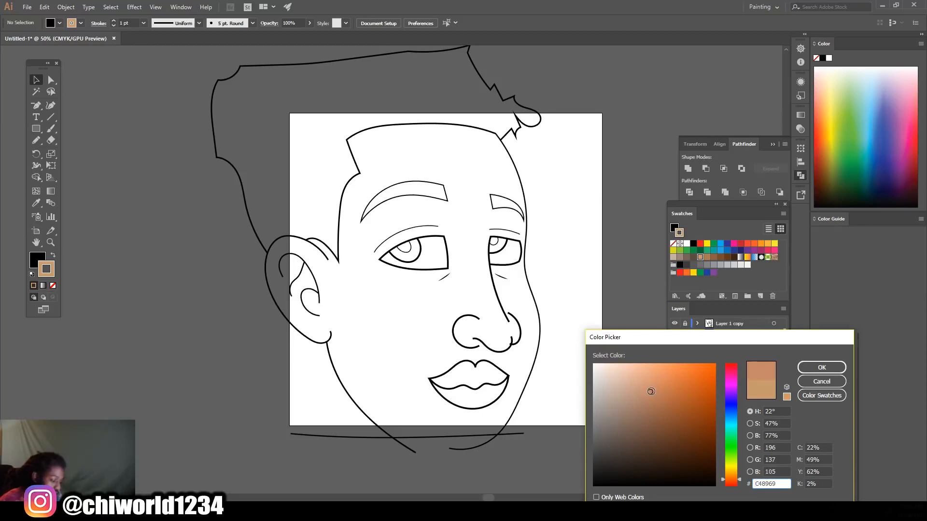
pyautogui.moveTo(647, 391); pyautogui.dragTo(652, 384)
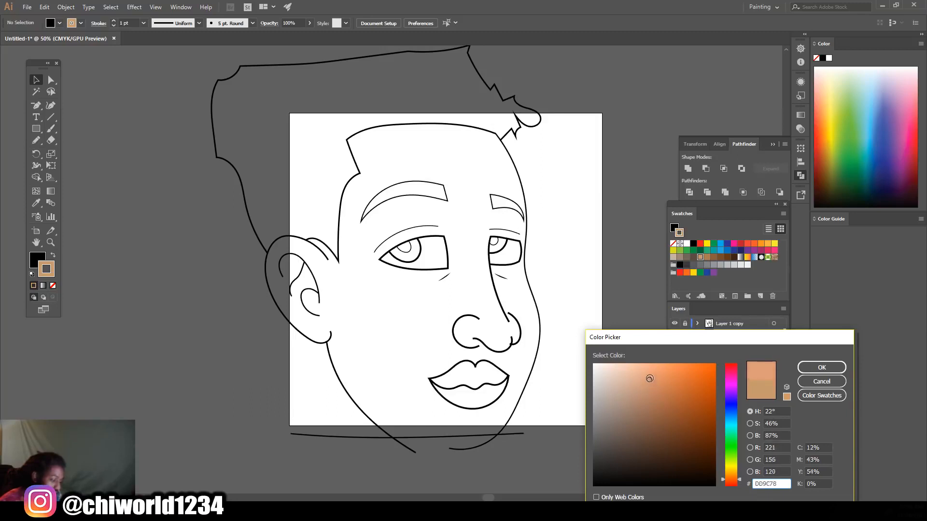
pyautogui.moveTo(642, 375); pyautogui.dragTo(632, 370)
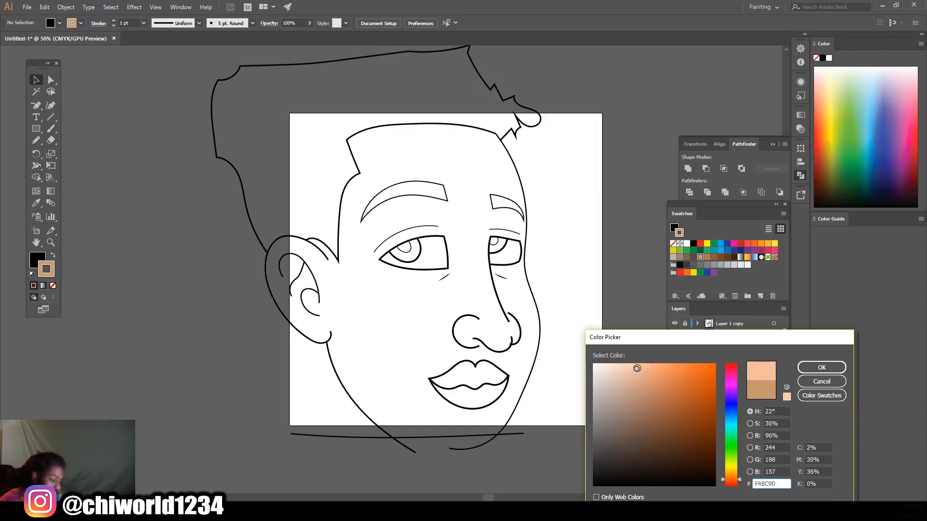
pyautogui.moveTo(727, 478); pyautogui.dragTo(728, 476)
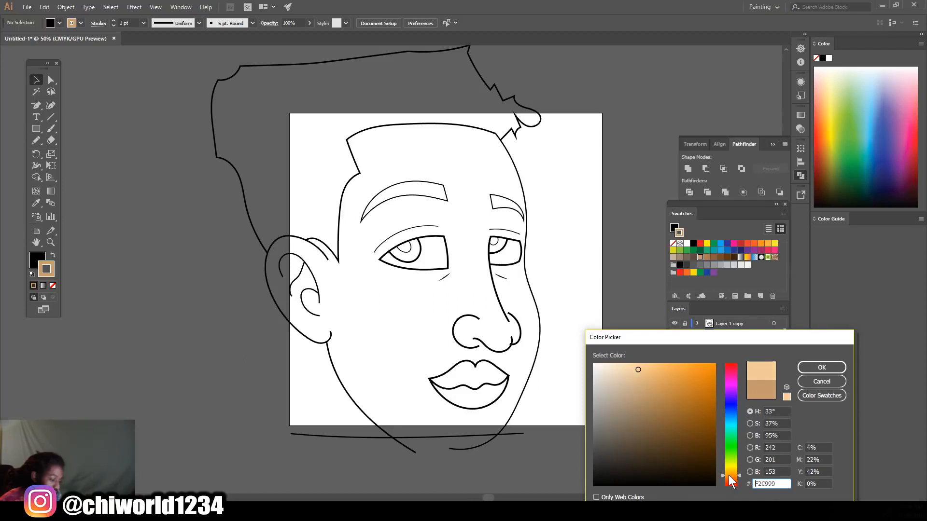
pyautogui.moveTo(660, 419)
pyautogui.mouseDown()
pyautogui.moveTo(632, 367)
pyautogui.moveTo(639, 371)
pyautogui.moveTo(638, 361)
pyautogui.mouseUp()
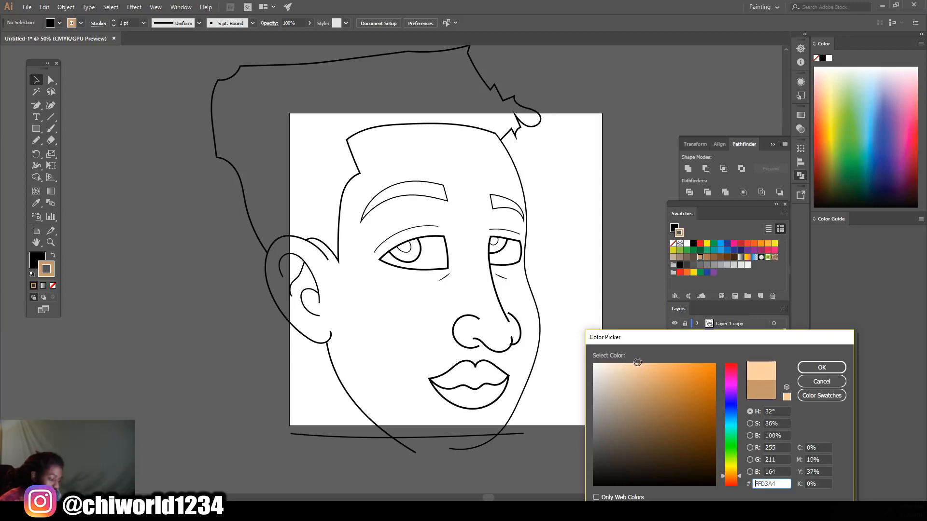
pyautogui.click(723, 477)
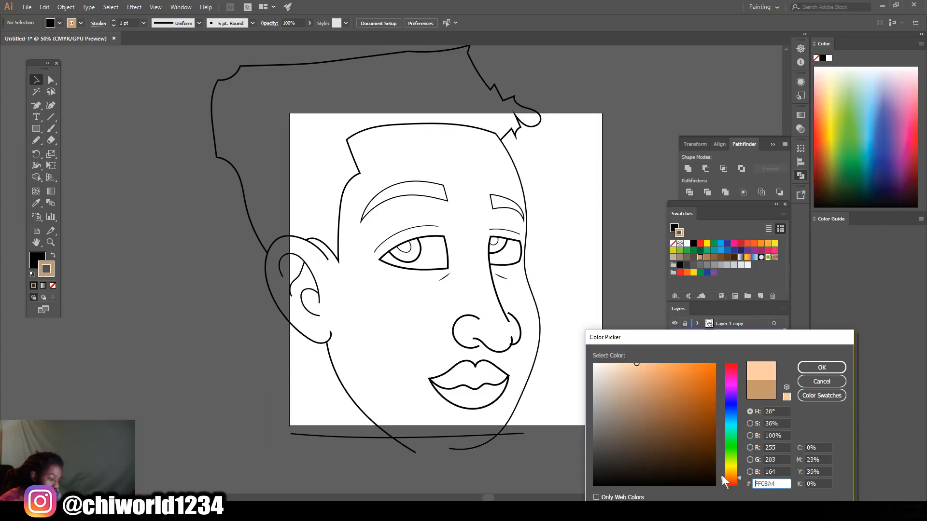
pyautogui.moveTo(637, 364); pyautogui.dragTo(644, 367)
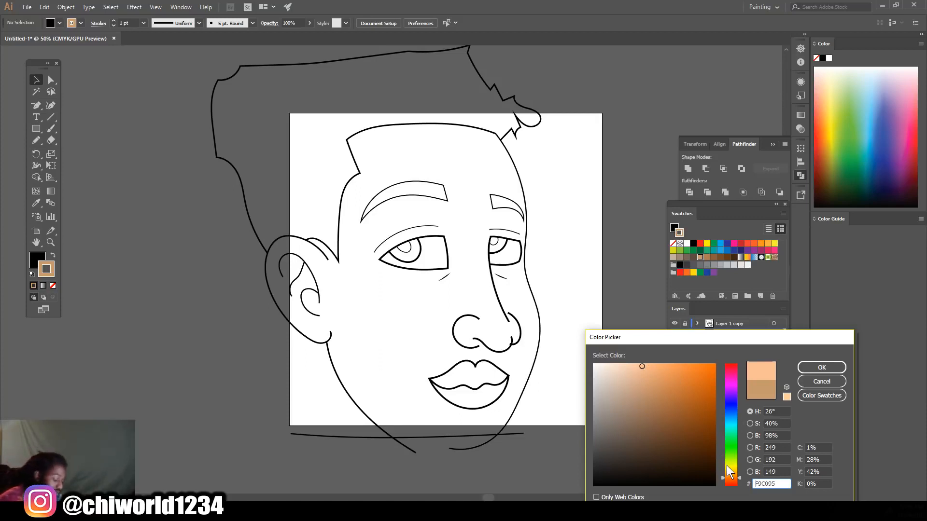
pyautogui.moveTo(729, 472); pyautogui.dragTo(725, 479)
pyautogui.moveTo(644, 374)
pyautogui.mouseDown()
pyautogui.moveTo(658, 372)
pyautogui.moveTo(649, 374)
pyautogui.mouseUp()
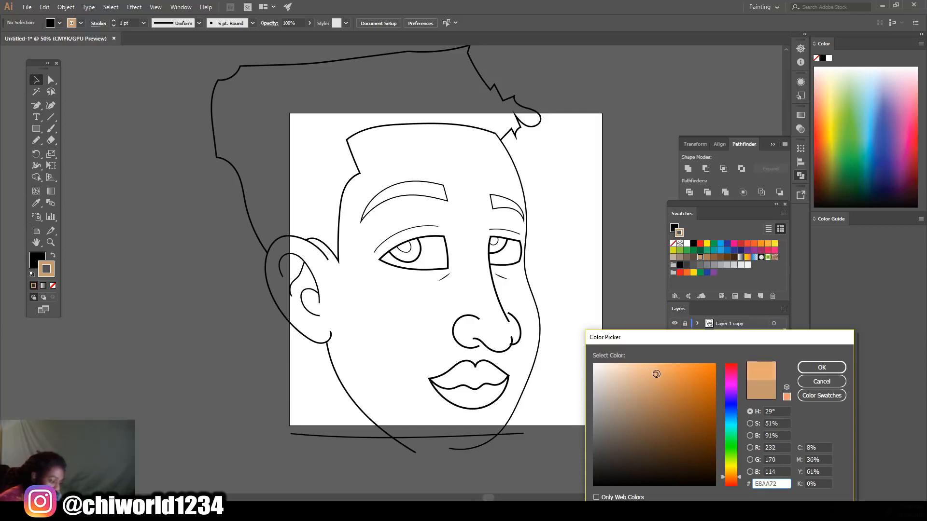
pyautogui.moveTo(728, 477); pyautogui.dragTo(725, 479)
pyautogui.moveTo(660, 376)
pyautogui.mouseDown()
pyautogui.moveTo(669, 382)
pyautogui.moveTo(660, 378)
pyautogui.mouseUp()
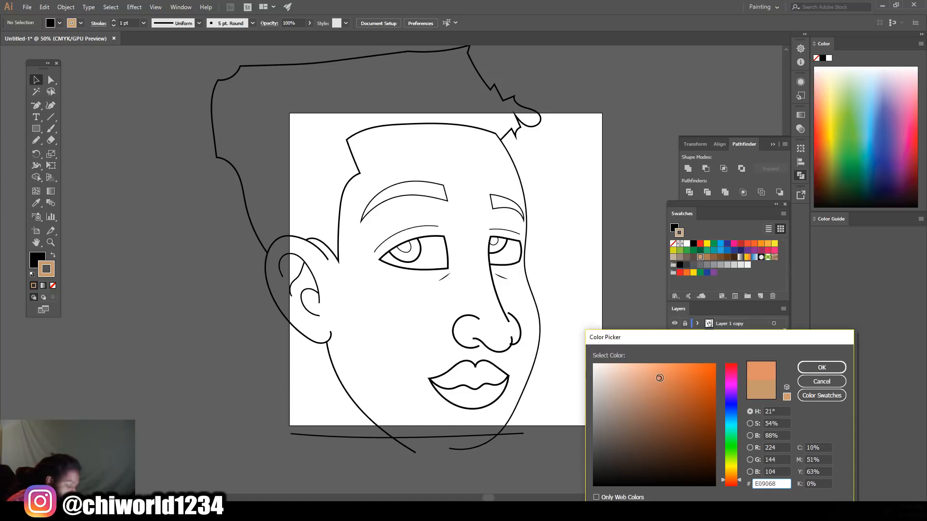
pyautogui.click(814, 369)
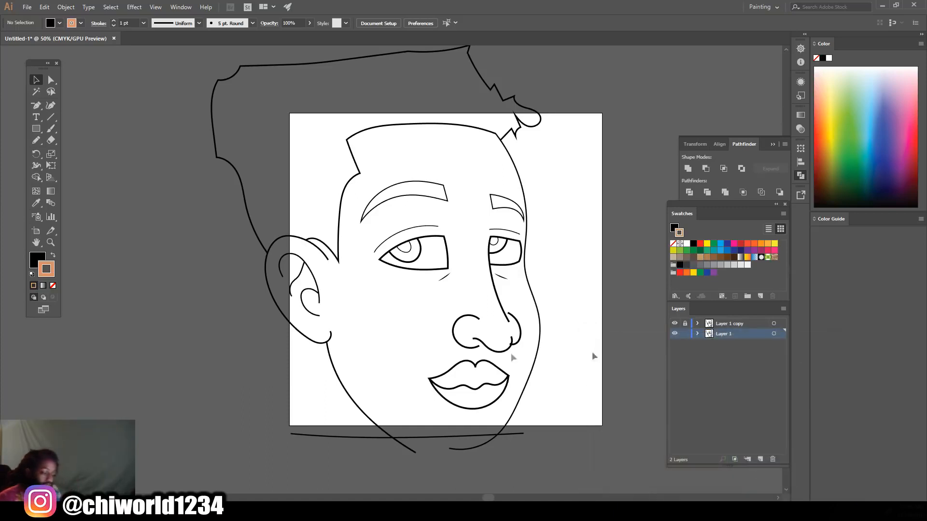
# Step: Draw a rectangle about 30.3 by 25.1 in covering the whole portrait and swap its fill and stroke colours
pyautogui.click(38, 130)
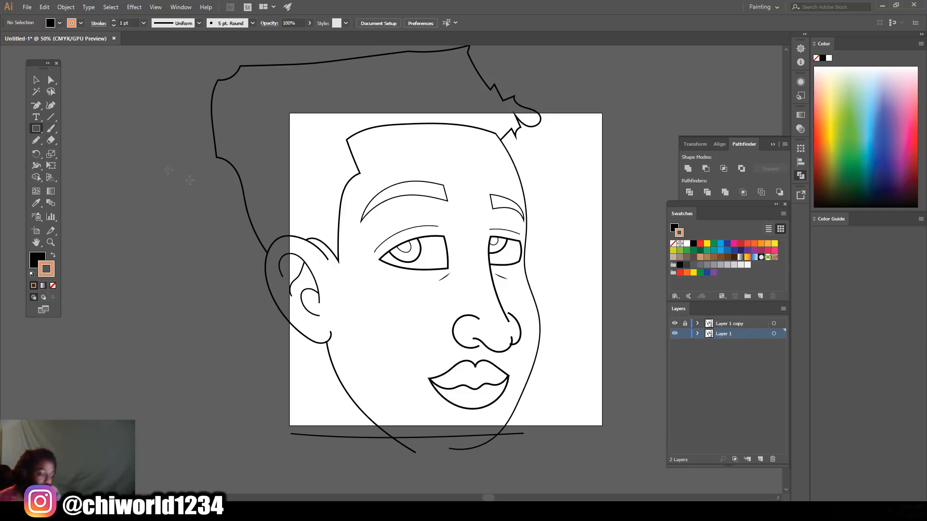
pyautogui.scroll(2, 140, 87)
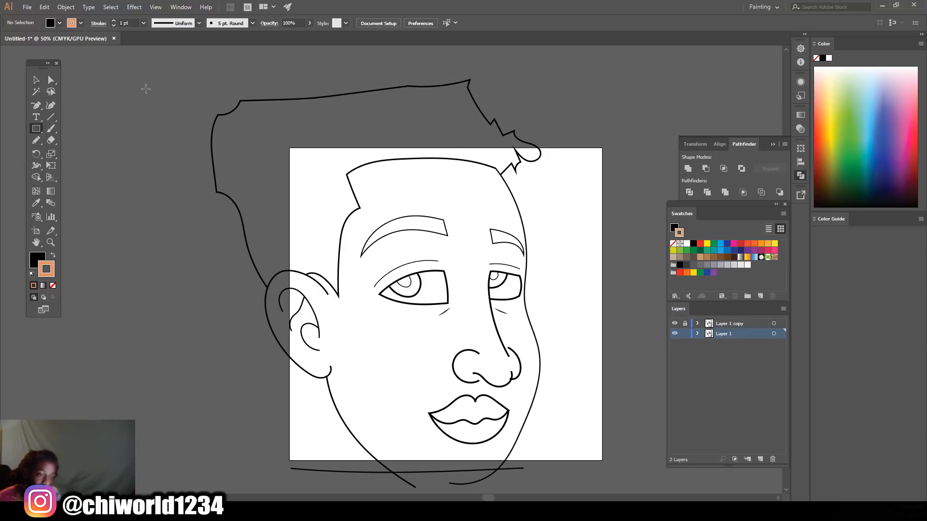
pyautogui.moveTo(133, 60); pyautogui.dragTo(659, 403)
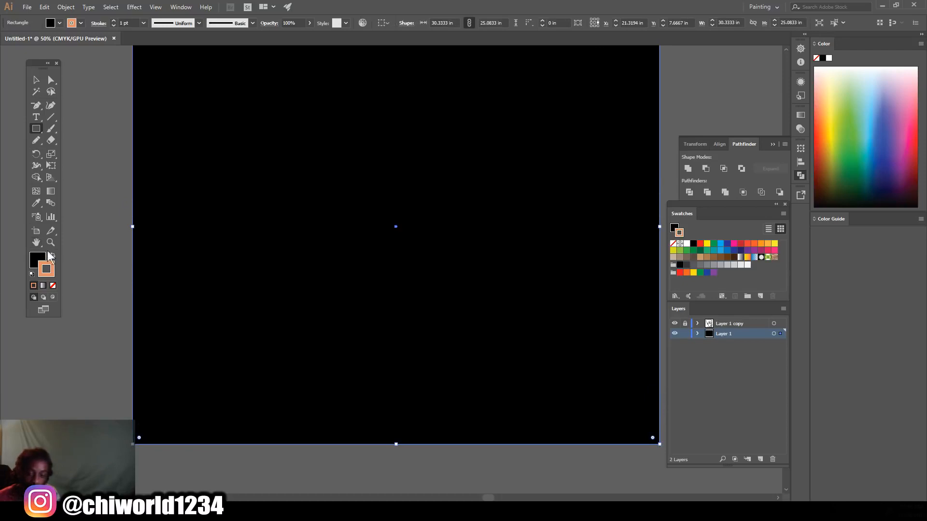
pyautogui.click(53, 254)
pyautogui.scroll(2, 97, 276)
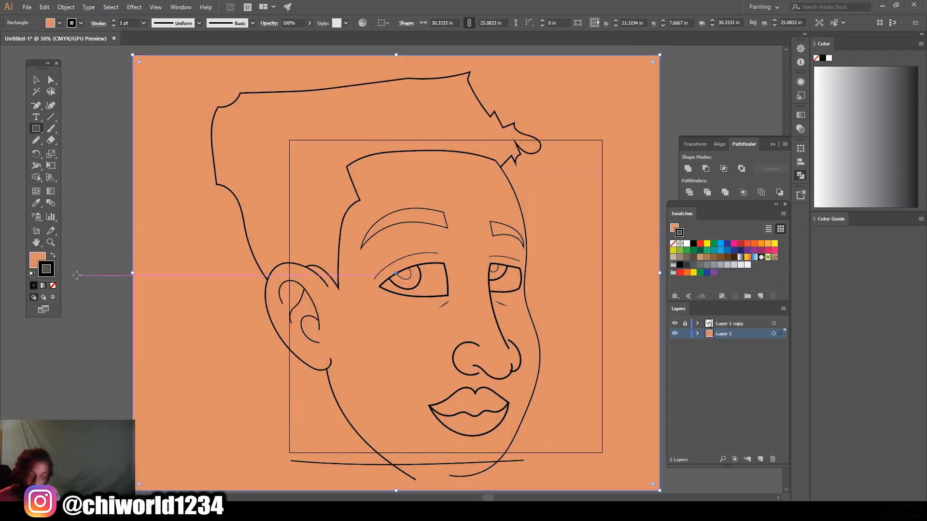
# Step: Send the skin-tone rectangle to the back of the layer's line art and deselect it
pyautogui.click(36, 82)
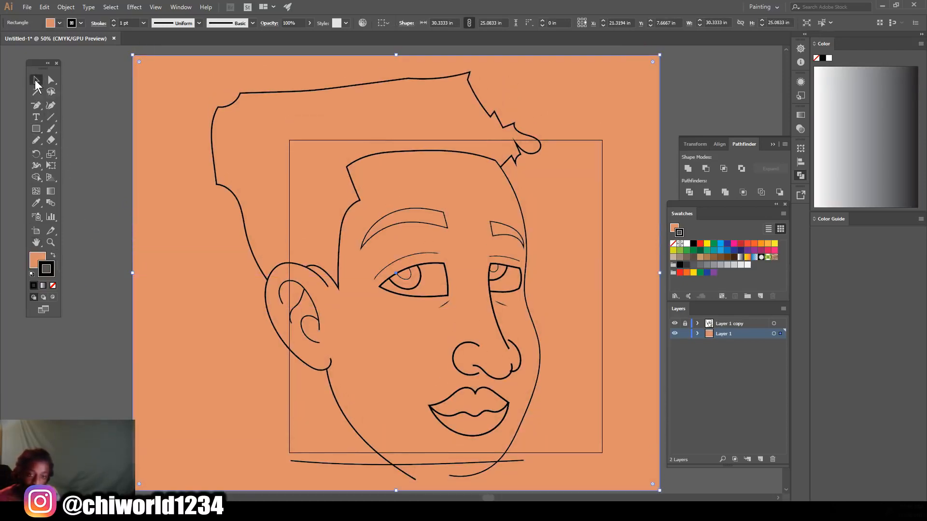
pyautogui.rightClick(151, 157)
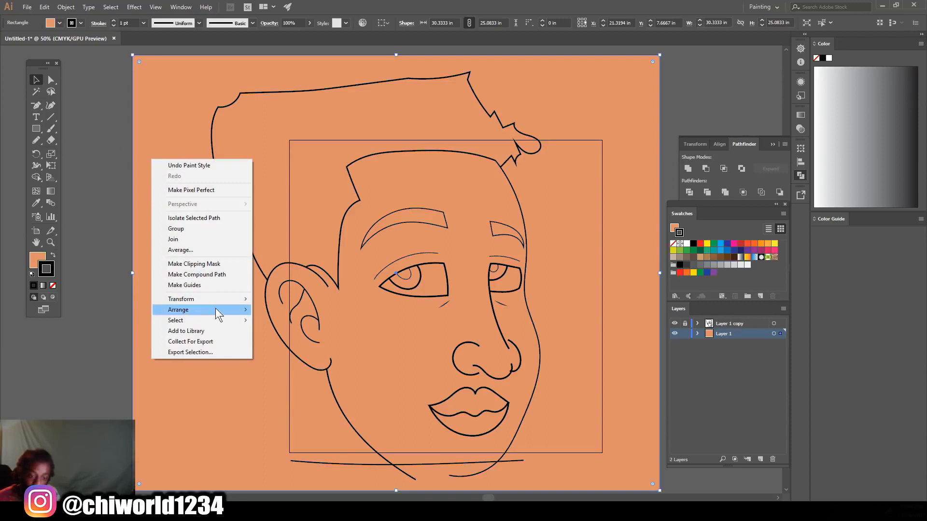
pyautogui.moveTo(218, 309)
pyautogui.click(301, 340)
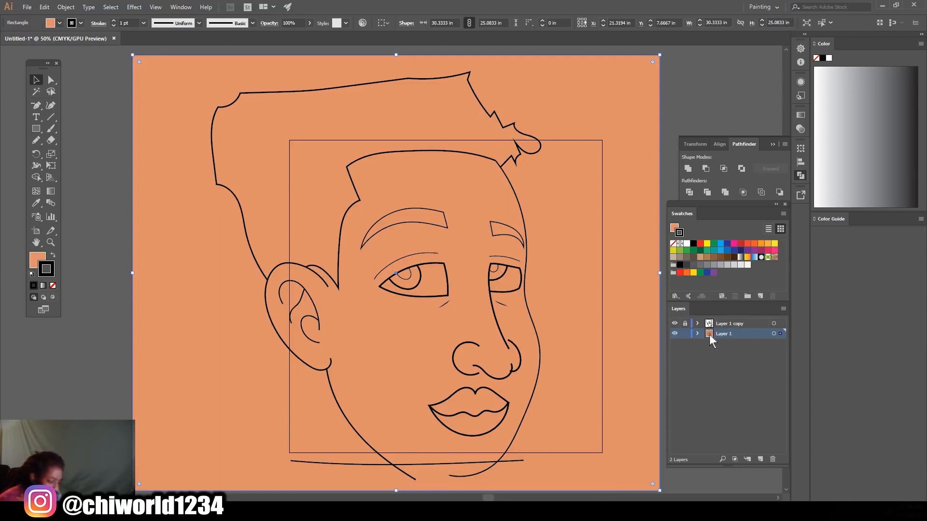
pyautogui.scroll(2, 654, 362)
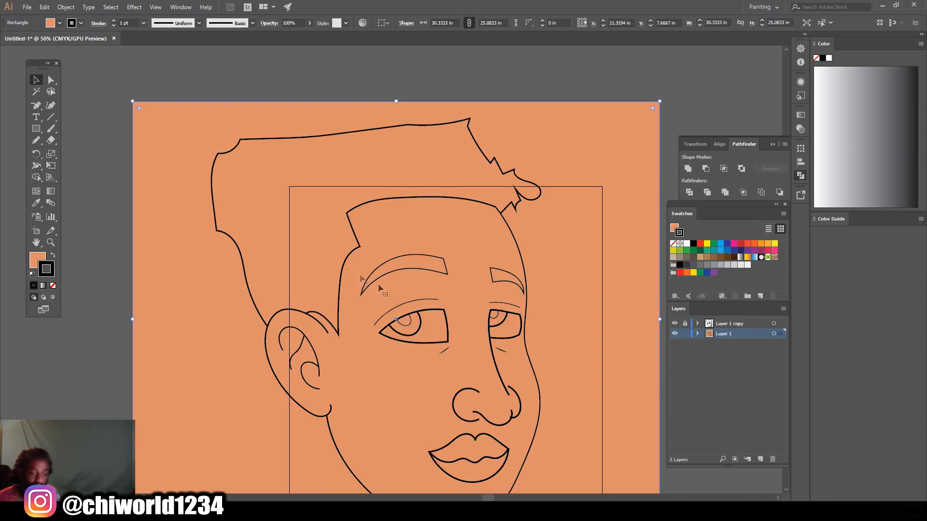
pyautogui.scroll(-2, 148, 86)
pyautogui.click(165, 60)
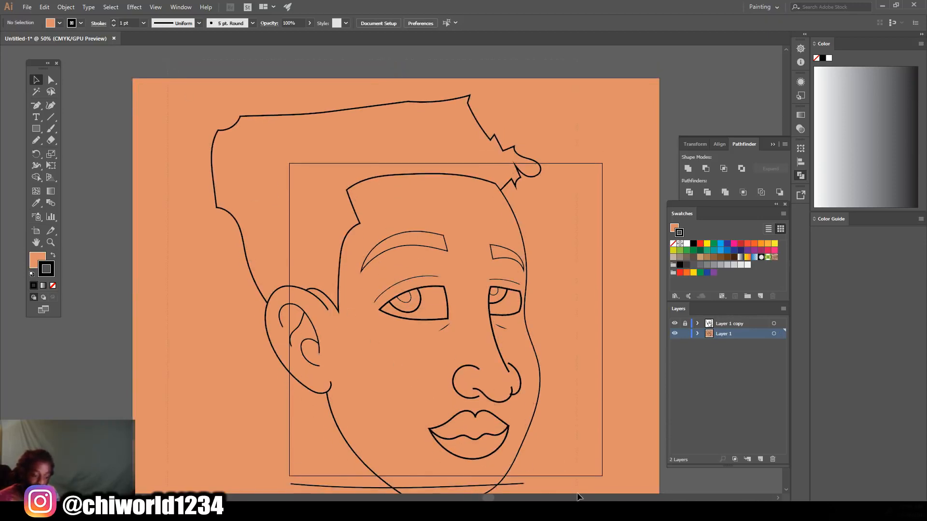
# Step: Select all unlocked artwork, expand its fill and stroke, and combine the pieces with the Pathfinder Merge operation
pyautogui.hotkey('ctrl', 'a')
pyautogui.click(67, 7)
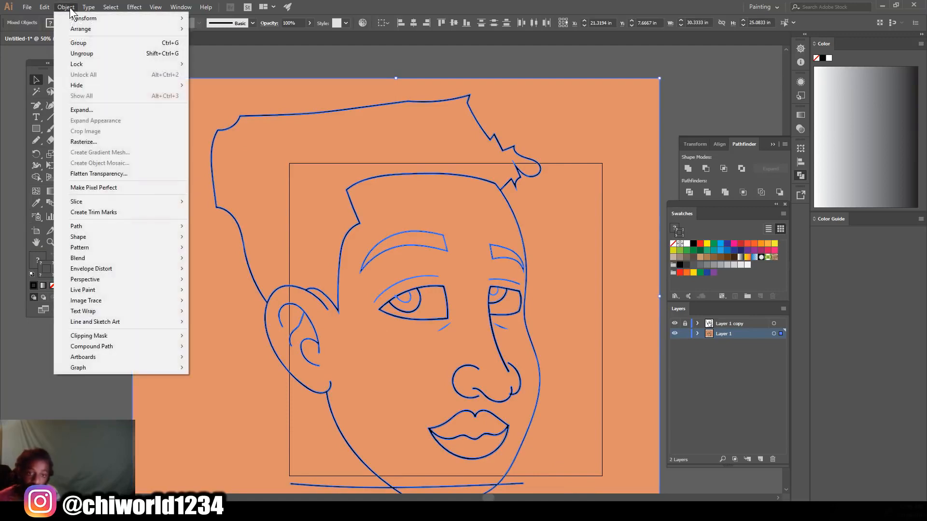
pyautogui.click(95, 109)
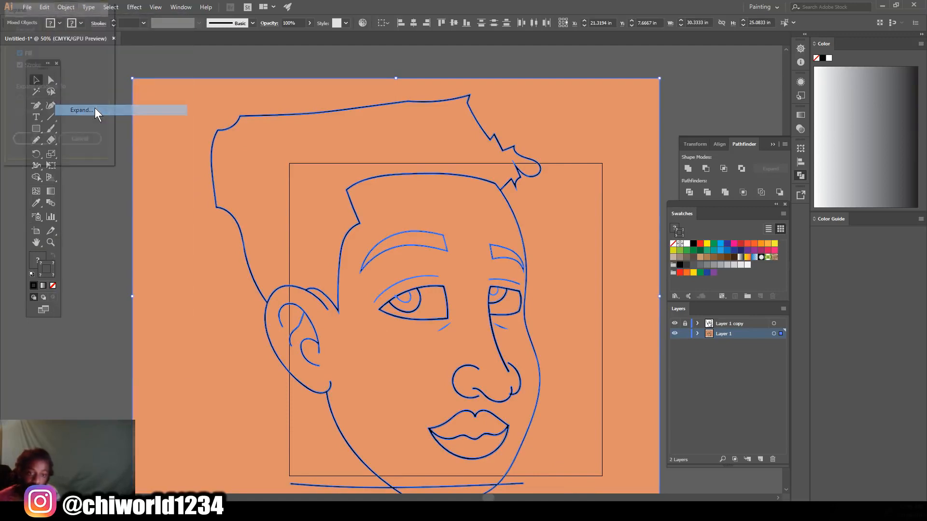
pyautogui.click(34, 141)
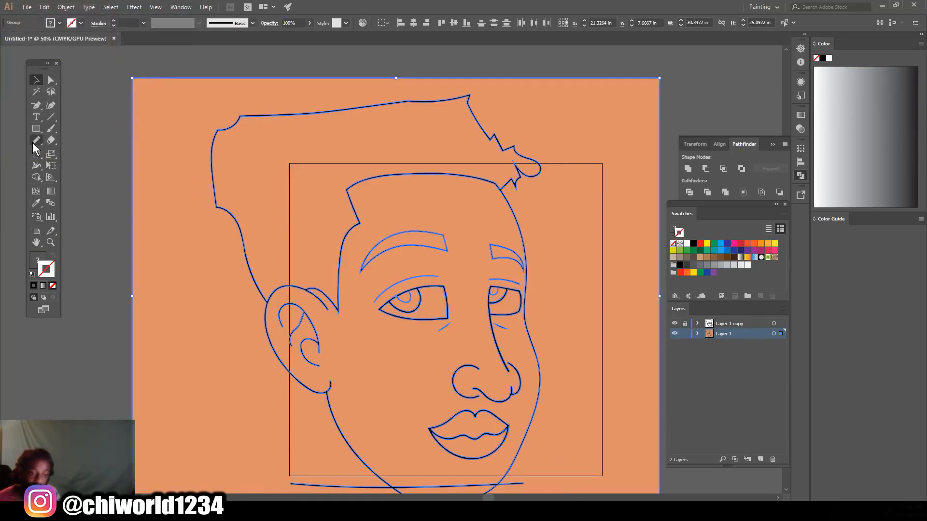
pyautogui.click(725, 193)
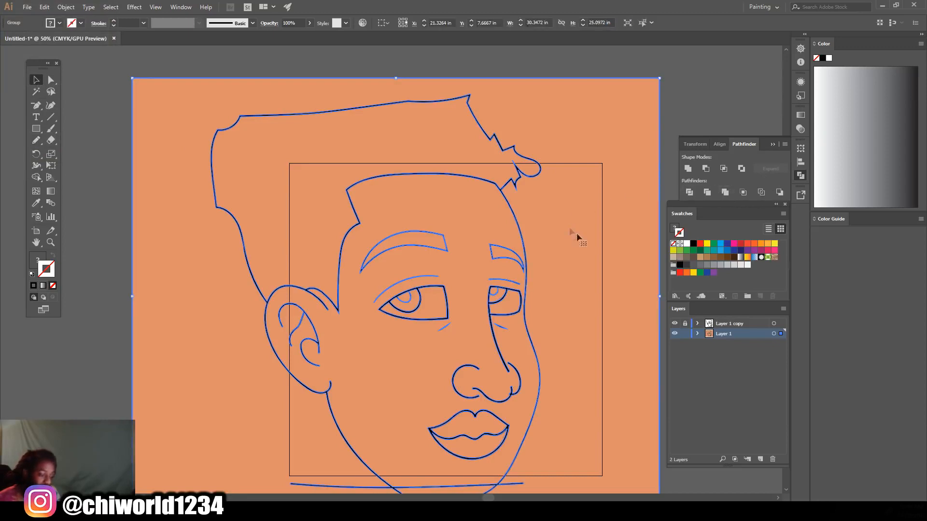
pyautogui.scroll(-1, 603, 242)
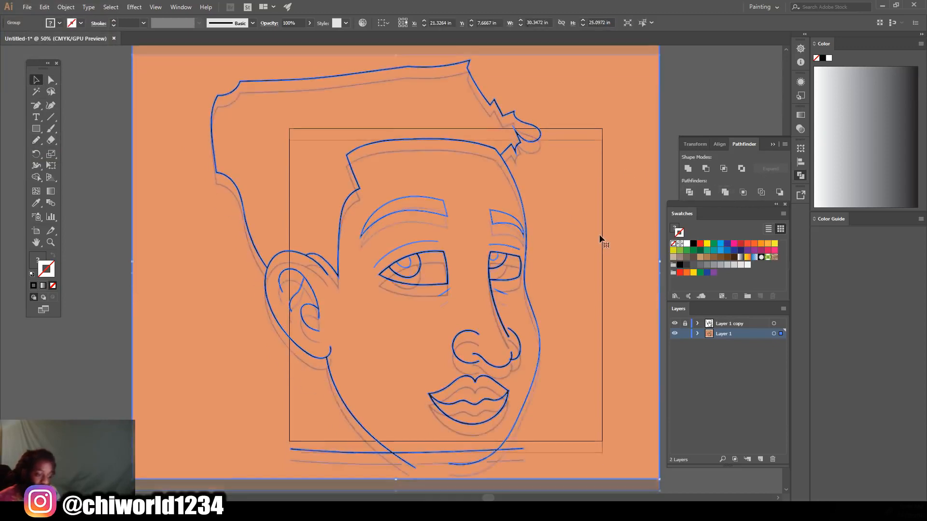
pyautogui.click(687, 87)
# Step: Isolate the merged group and delete the skin-tone background area surrounding the head
pyautogui.rightClick(575, 95)
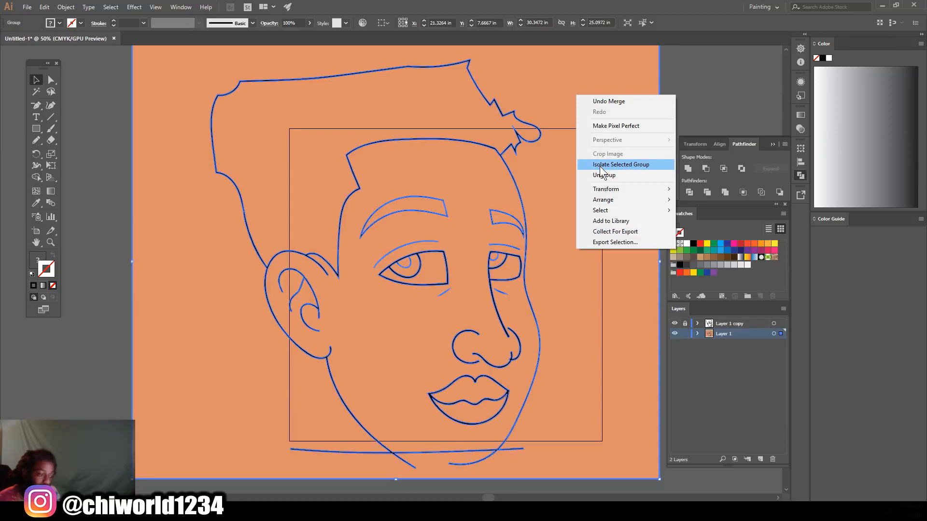
pyautogui.click(601, 165)
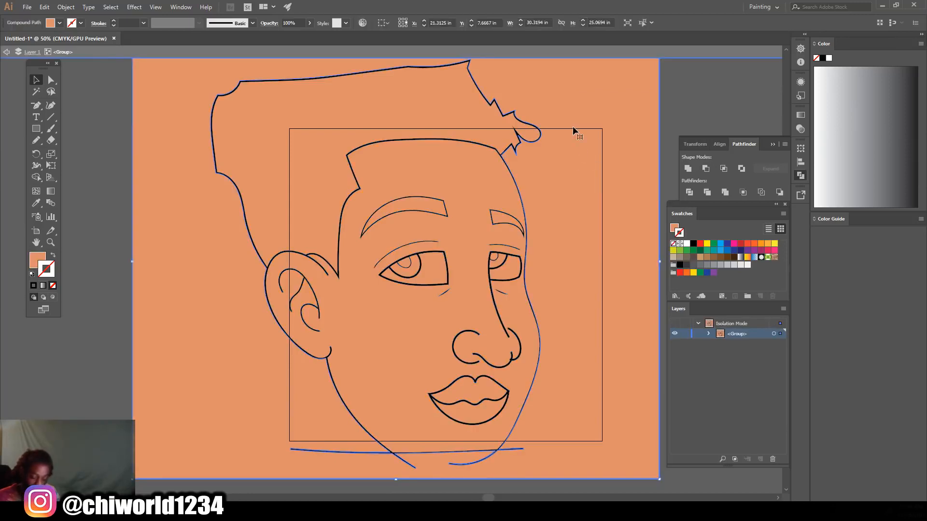
pyautogui.scroll(2, 495, 164)
# Step: Fill the hair shape with dark brown, #2B180F
pyautogui.click(387, 135)
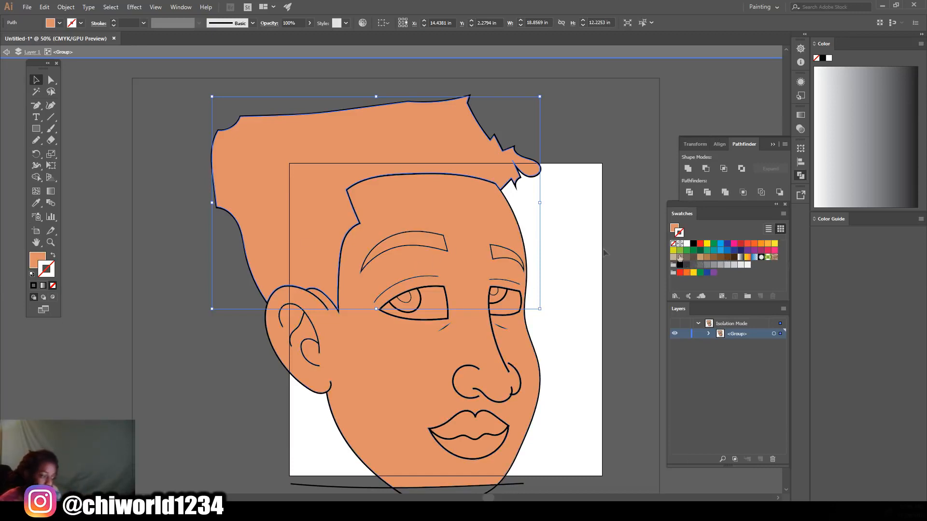
pyautogui.doubleClick(34, 263)
pyautogui.click(673, 460)
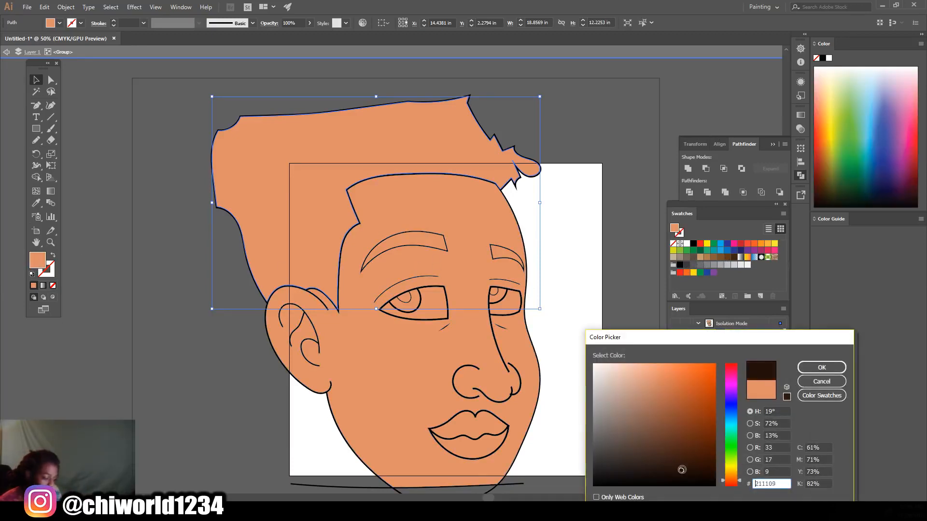
pyautogui.click(820, 367)
pyautogui.click(611, 304)
# Step: Darken the hair shape's fill to a near-black brown
pyautogui.hotkey('ctrl', '-')
pyautogui.hotkey('ctrl', '=')
pyautogui.hotkey('ctrl', '=')
pyautogui.hotkey('ctrl', '=')
pyautogui.click(244, 178)
pyautogui.doubleClick(35, 260)
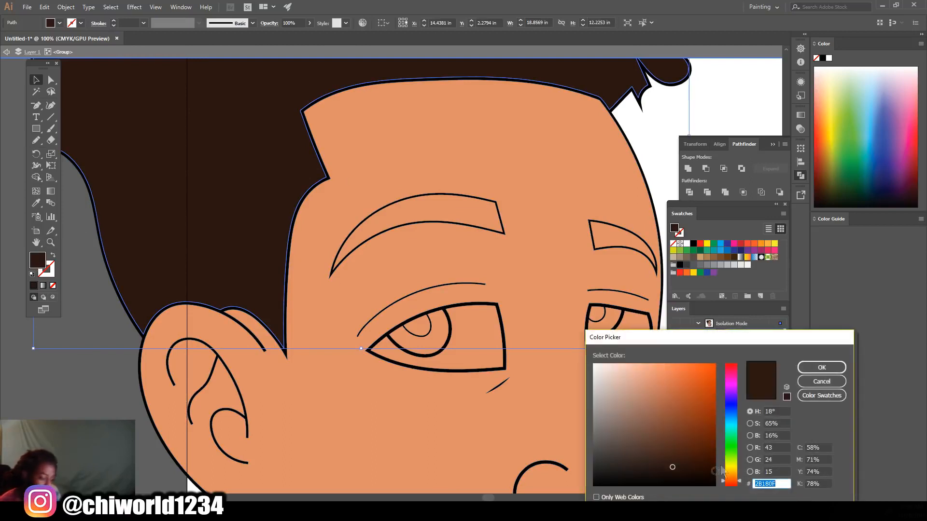
pyautogui.click(821, 368)
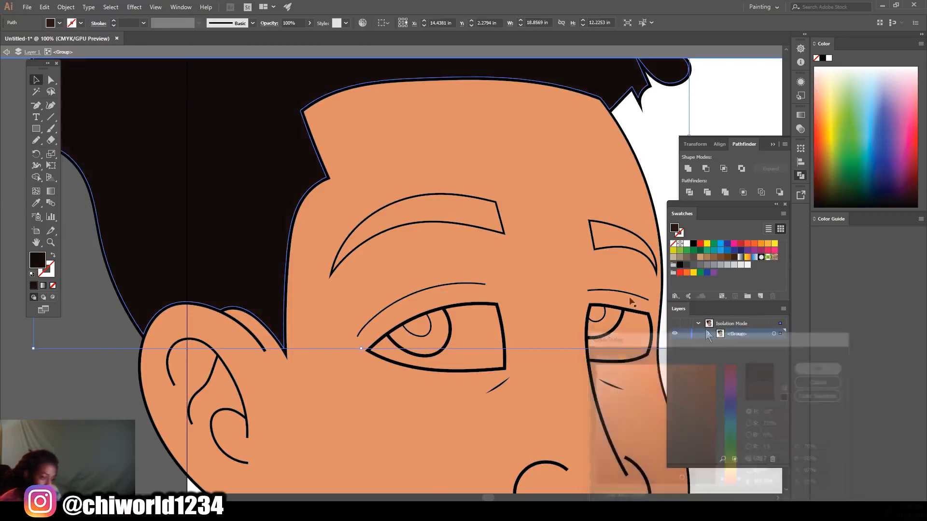
# Step: Fill both eyebrows with the near-black hair colour sampled by the Eyedropper, then deselect them
pyautogui.click(466, 217)
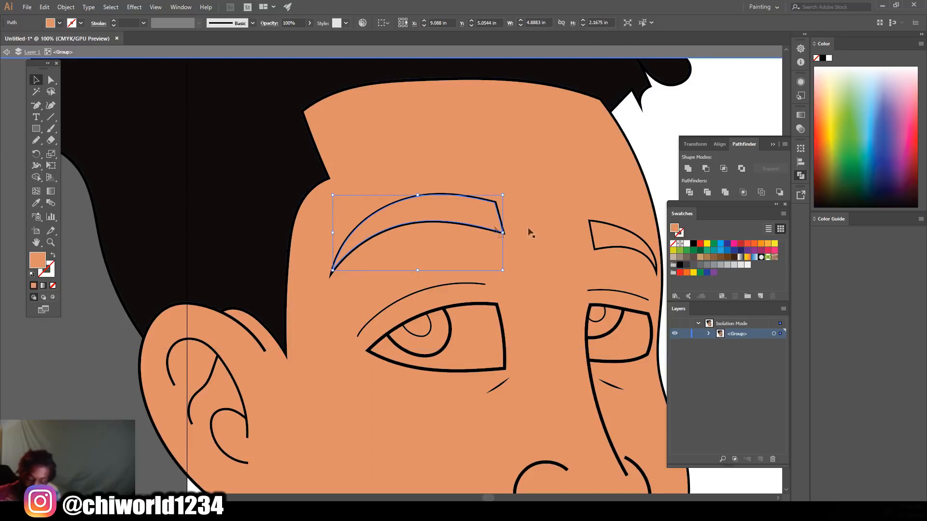
pyautogui.keyDown('shift'); pyautogui.click(600, 240); pyautogui.keyUp('shift')
pyautogui.click(37, 202)
pyautogui.click(179, 177)
pyautogui.click(36, 80)
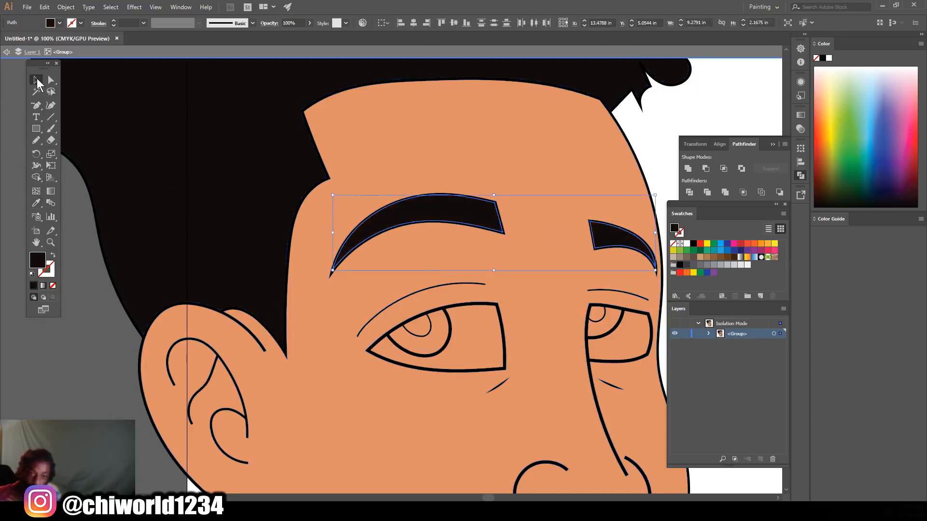
pyautogui.click(82, 372)
# Step: Fill the pupils of both eyes with black
pyautogui.click(418, 324)
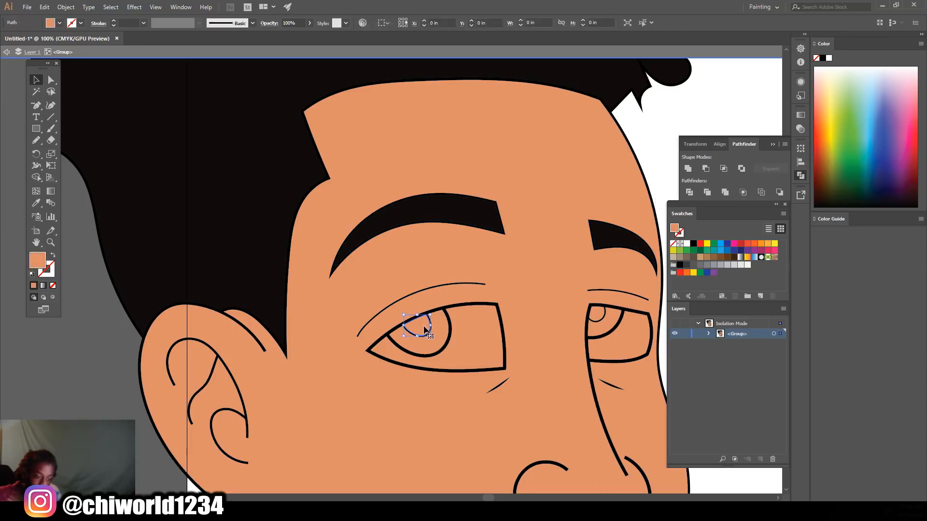
pyautogui.keyDown('shift'); pyautogui.click(598, 313); pyautogui.keyUp('shift')
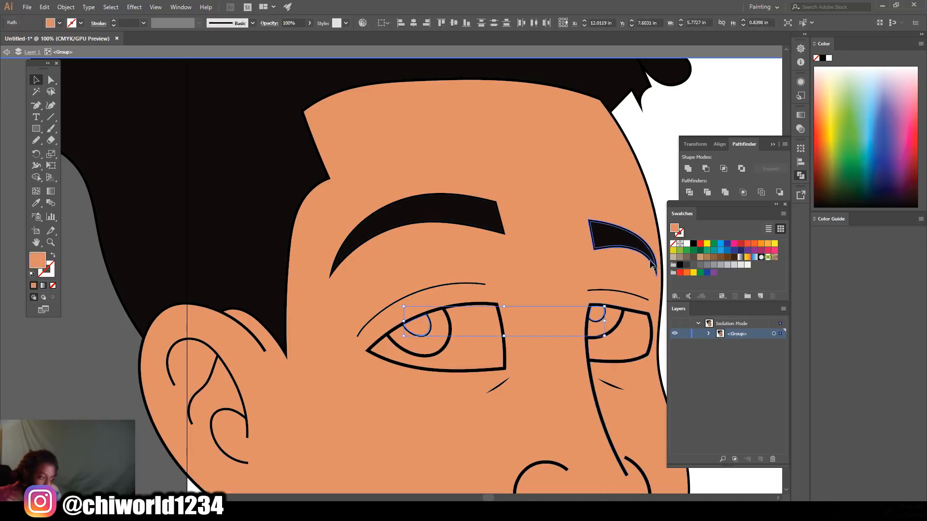
pyautogui.click(679, 265)
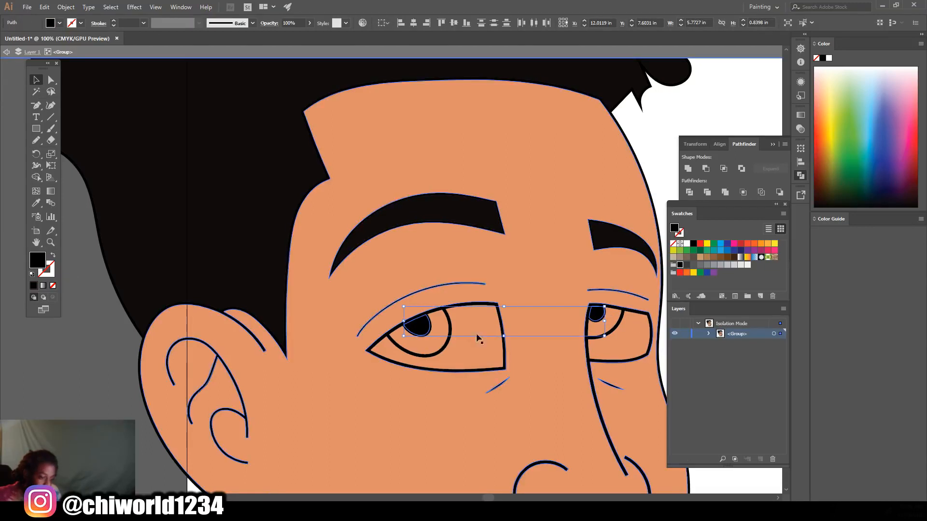
# Step: Fill the irises of both eyes with a reddish brown, #924121
pyautogui.click(433, 348)
pyautogui.keyDown('shift'); pyautogui.click(603, 332); pyautogui.keyUp('shift')
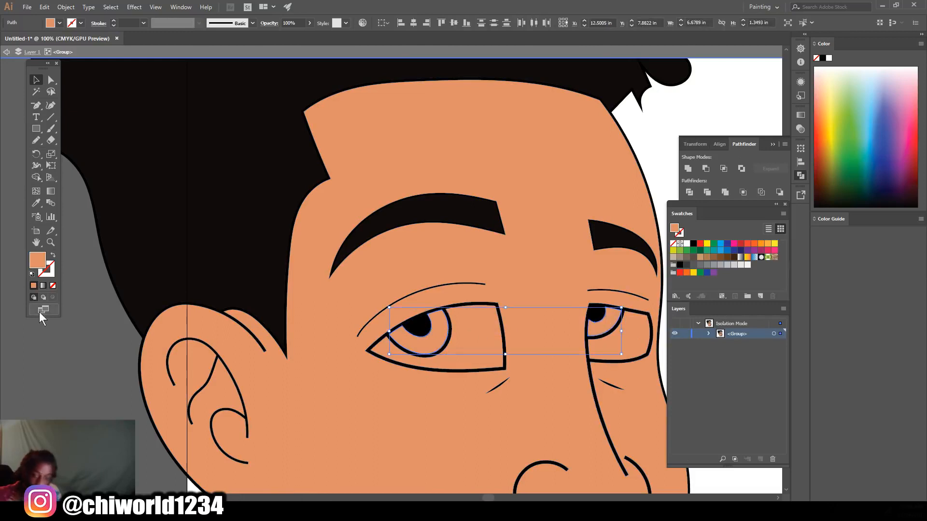
pyautogui.doubleClick(38, 260)
pyautogui.moveTo(686, 438)
pyautogui.mouseDown()
pyautogui.moveTo(666, 426)
pyautogui.moveTo(688, 414)
pyautogui.mouseUp()
pyautogui.click(805, 367)
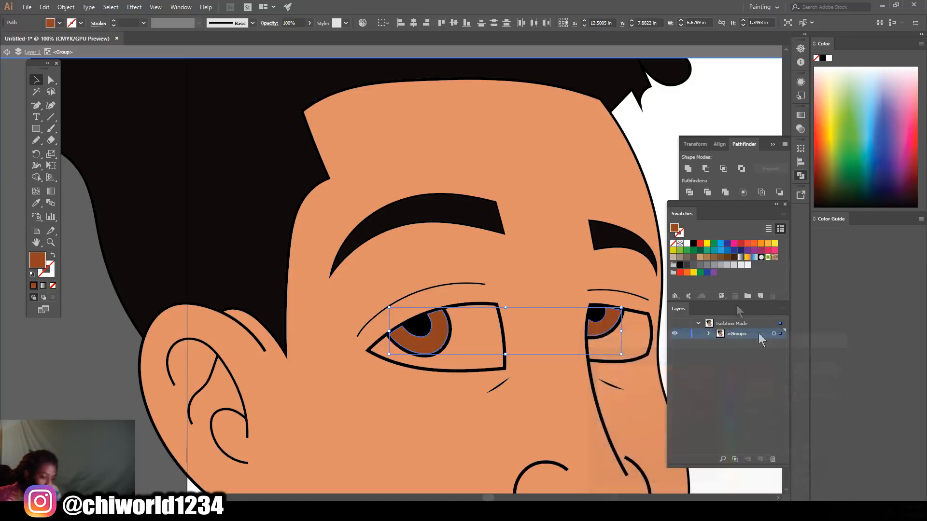
# Step: Fill the eyeball areas around both irises with the lightest grey swatch, then deselect them
pyautogui.click(627, 345)
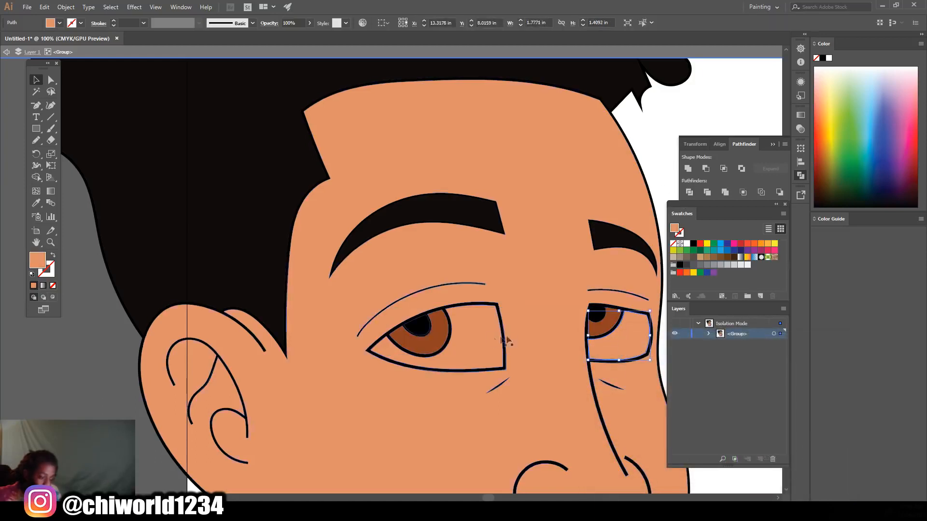
pyautogui.keyDown('shift'); pyautogui.click(479, 342); pyautogui.keyUp('shift')
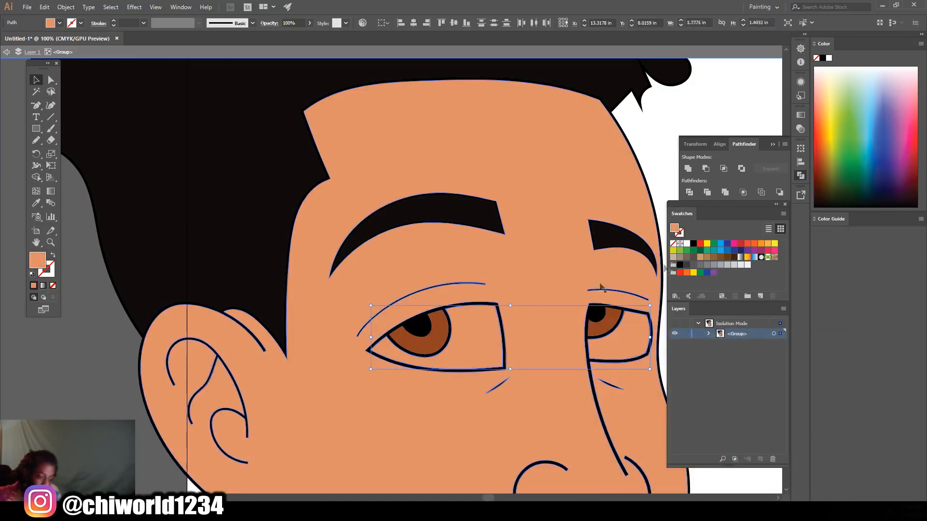
pyautogui.click(747, 264)
pyautogui.click(635, 137)
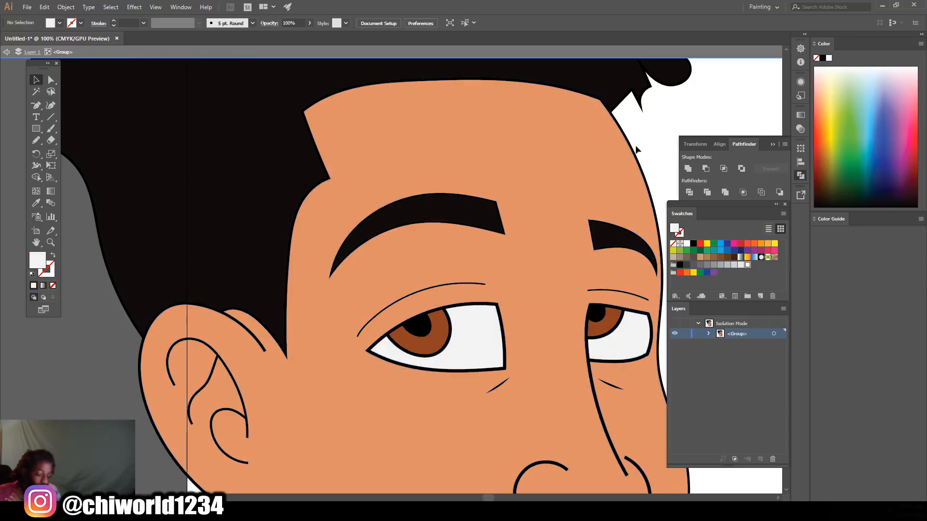
# Step: Fill the upper lip with a muted rose colour, #BC695E
pyautogui.scroll(-5, 646, 169)
pyautogui.scroll(3, 555, 241)
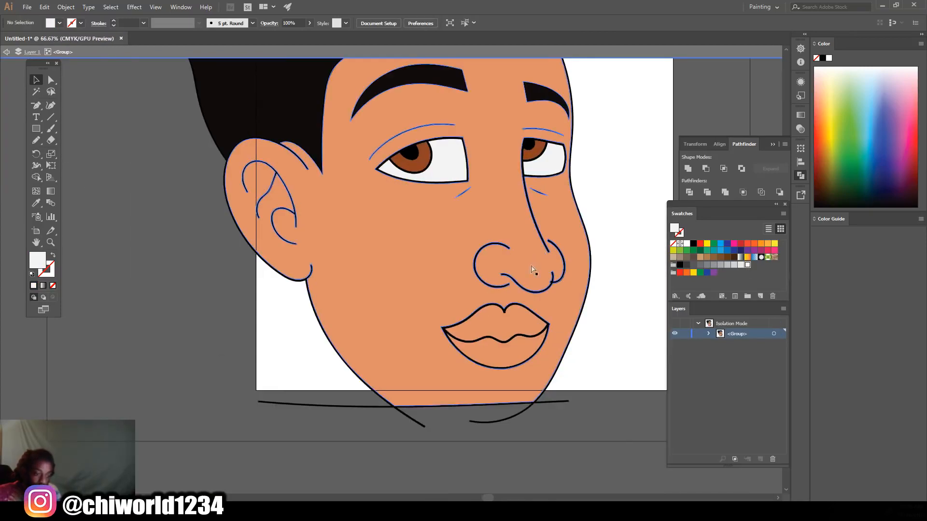
pyautogui.scroll(2, 534, 267)
pyautogui.click(491, 360)
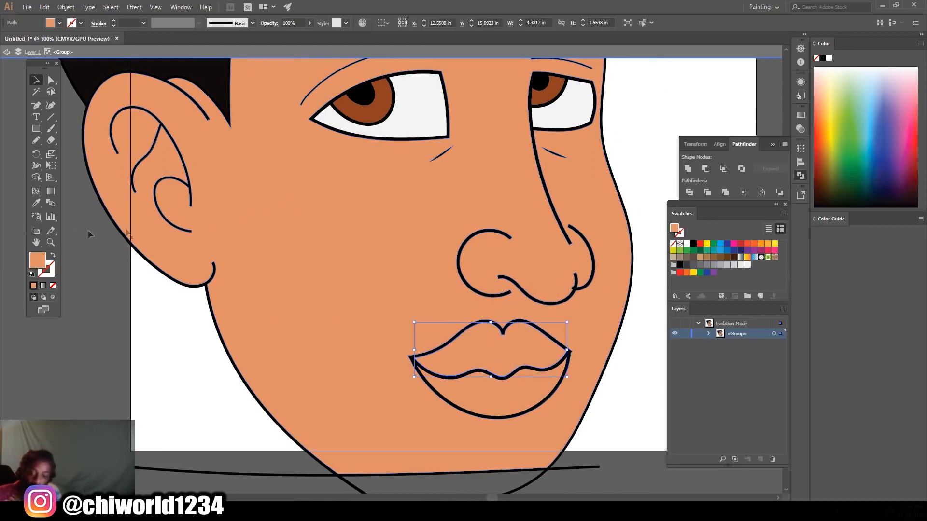
pyautogui.doubleClick(37, 260)
pyautogui.click(734, 482)
pyautogui.moveTo(657, 432); pyautogui.dragTo(666, 410)
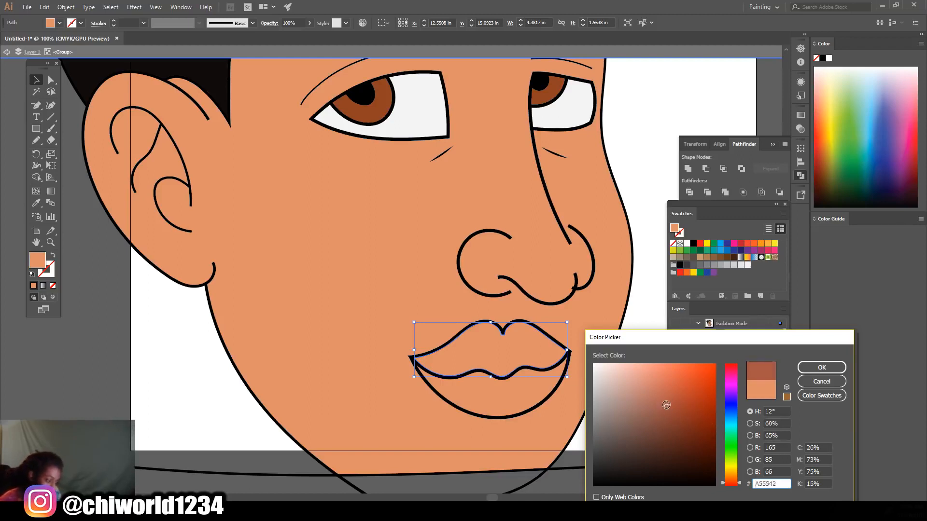
pyautogui.click(724, 481)
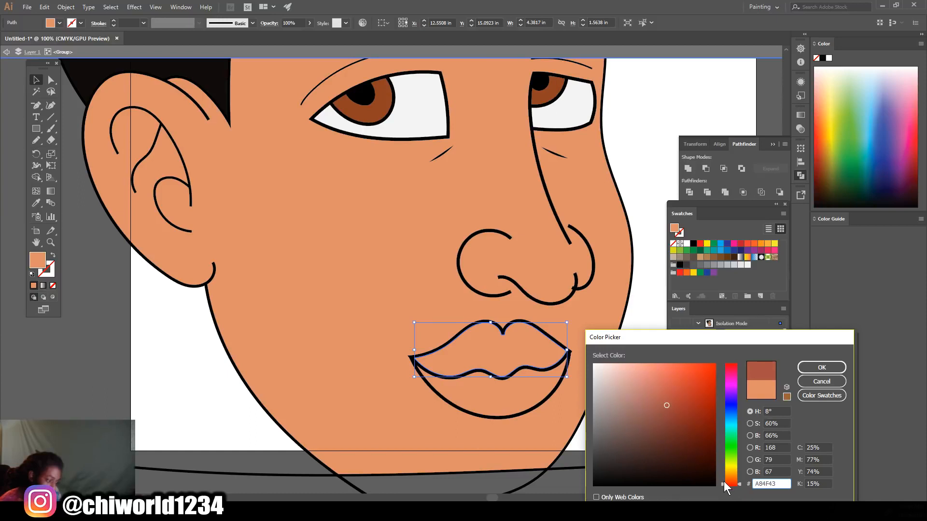
pyautogui.click(661, 397)
pyautogui.moveTo(660, 400); pyautogui.dragTo(660, 402)
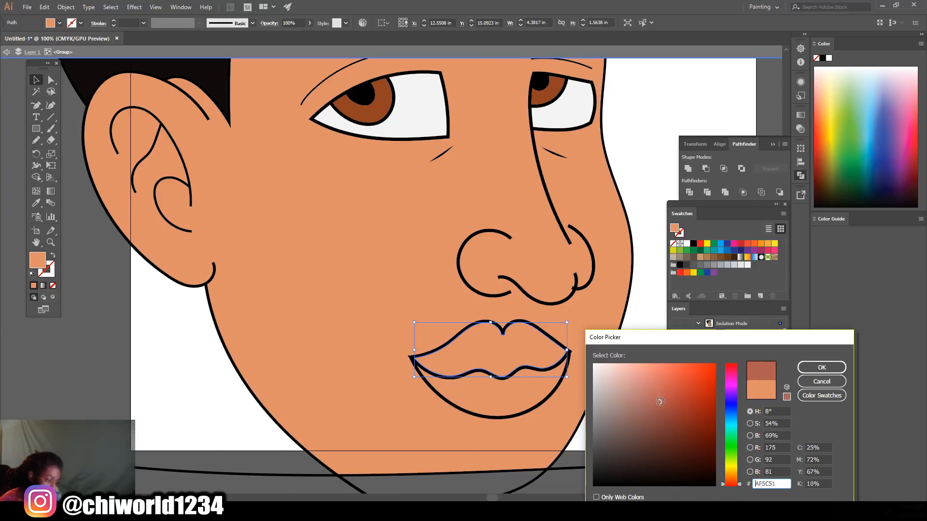
pyautogui.moveTo(658, 401); pyautogui.dragTo(655, 397)
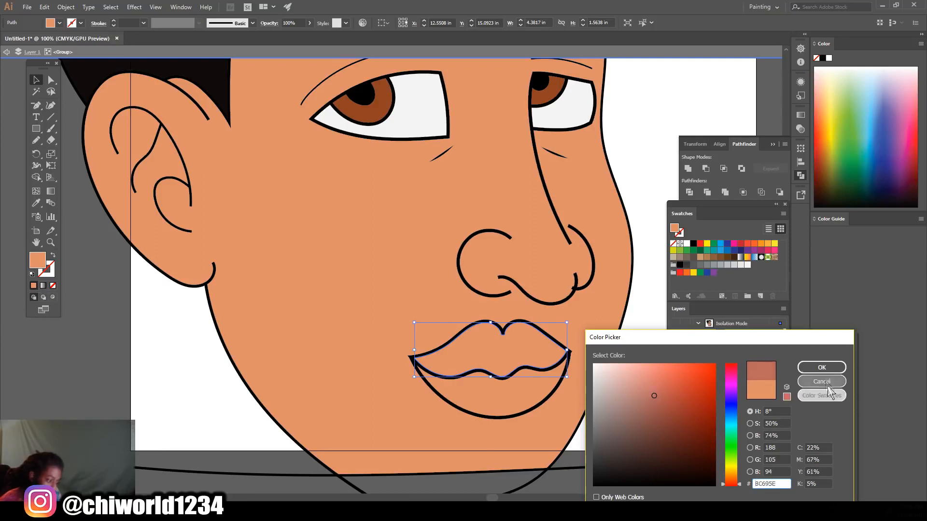
pyautogui.click(821, 367)
# Step: Fill the lower lip with a light salmon pink at full brightness, then deselect it
pyautogui.click(451, 390)
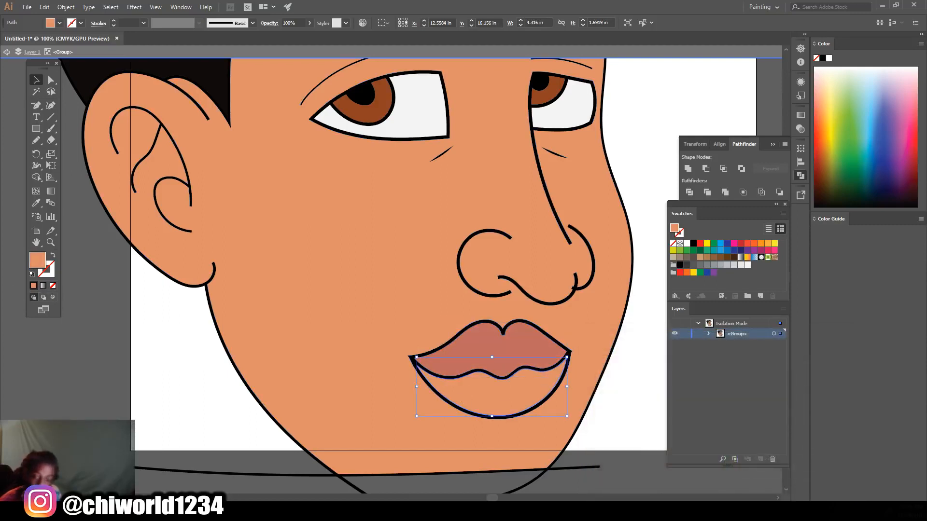
pyautogui.doubleClick(37, 260)
pyautogui.click(729, 476)
pyautogui.moveTo(727, 476); pyautogui.dragTo(727, 483)
pyautogui.click(647, 361)
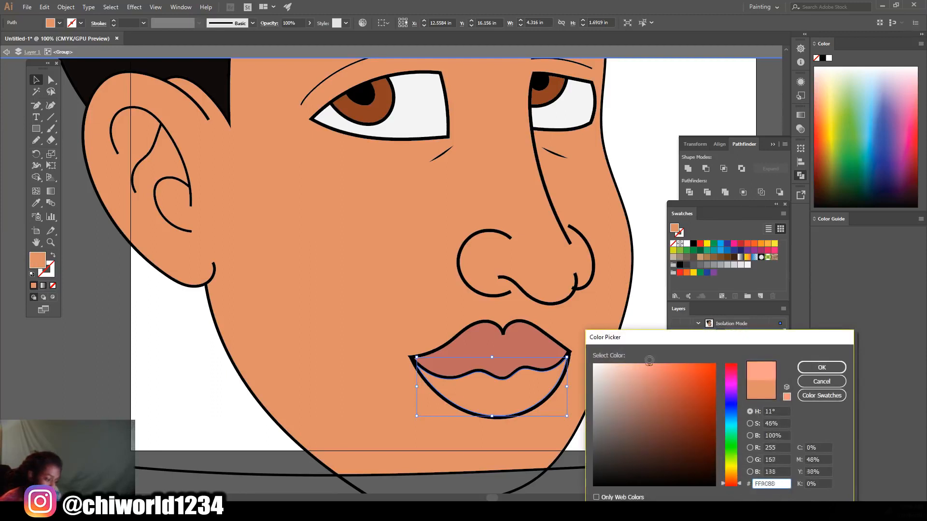
pyautogui.click(822, 367)
pyautogui.click(639, 180)
# Step: Examine the coloured face as a whole and the nose line work up close
pyautogui.hotkey('ctrl', '-')
pyautogui.hotkey('ctrl', '-')
pyautogui.hotkey('ctrl', '-')
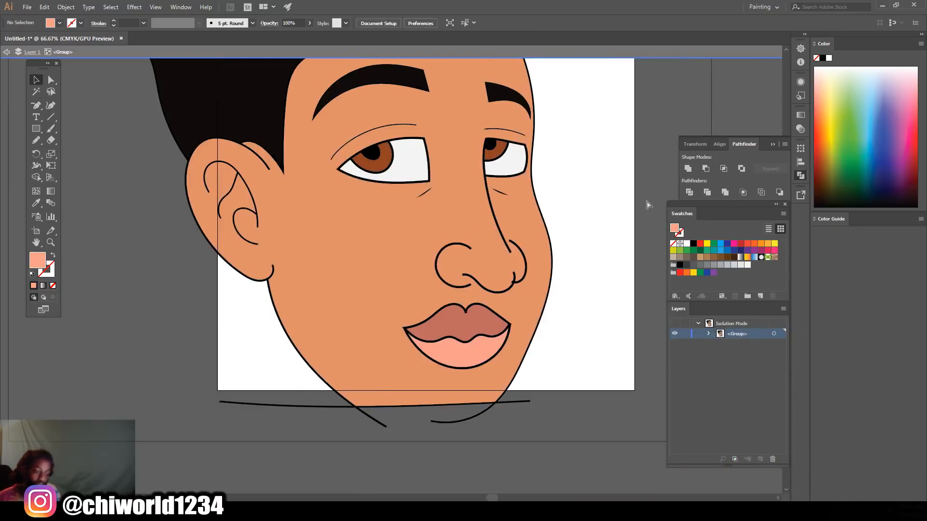
pyautogui.hotkey('ctrl', '+')
pyautogui.hotkey('ctrl', '+')
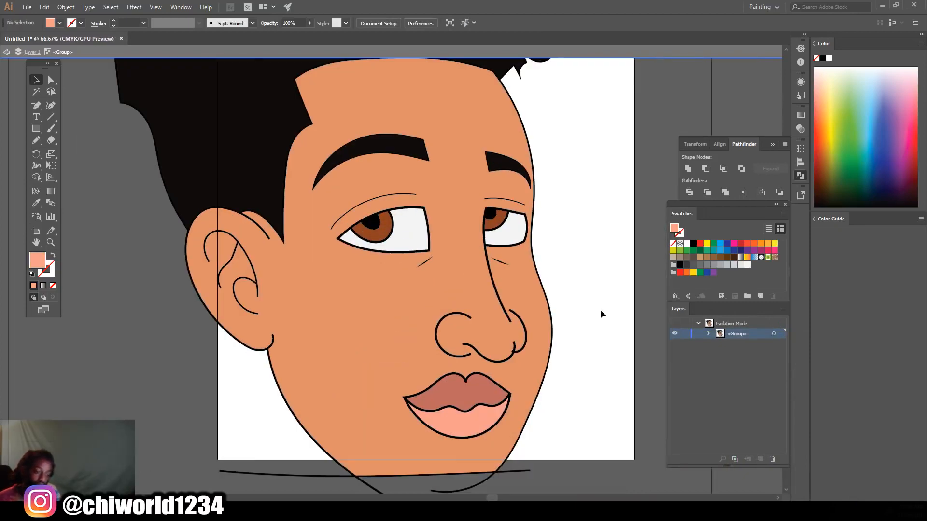
pyautogui.hotkey('ctrl', '-')
pyautogui.hscroll(-1, 598, 317)
pyautogui.hotkey('ctrl', '+')
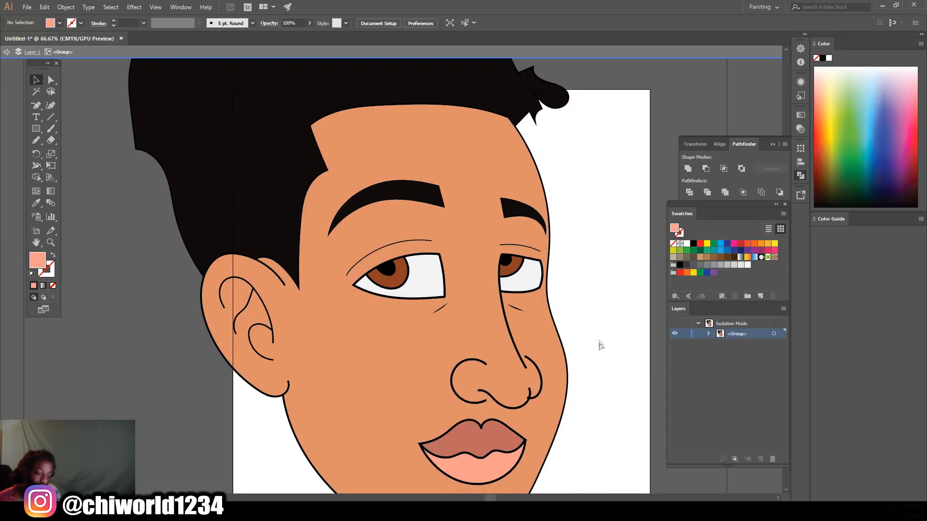
pyautogui.hotkey('ctrl', '+')
pyautogui.hscroll(5, 606, 361)
pyautogui.scroll(-3, 605, 361)
pyautogui.keyDown('alt'); pyautogui.scroll(4, 606, 364); pyautogui.keyUp('alt')
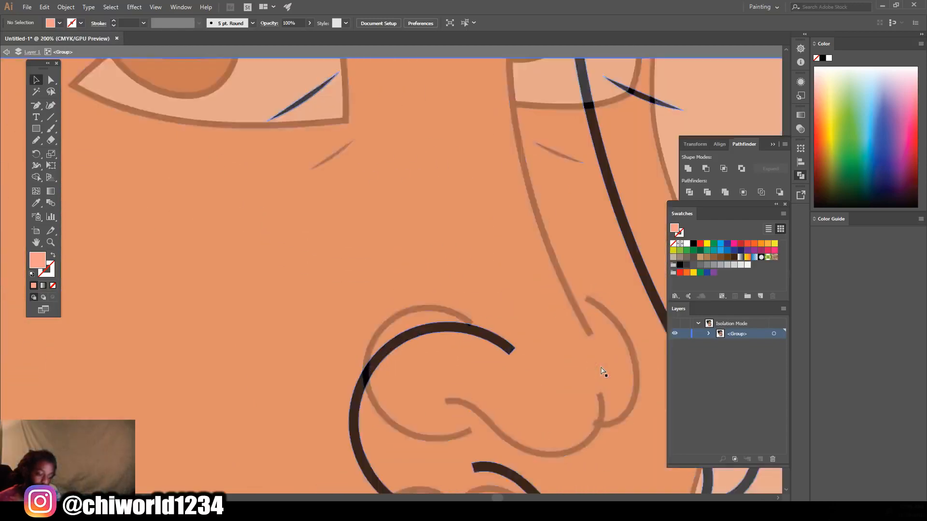
pyautogui.keyDown('alt'); pyautogui.scroll(-2, 601, 377); pyautogui.keyUp('alt')
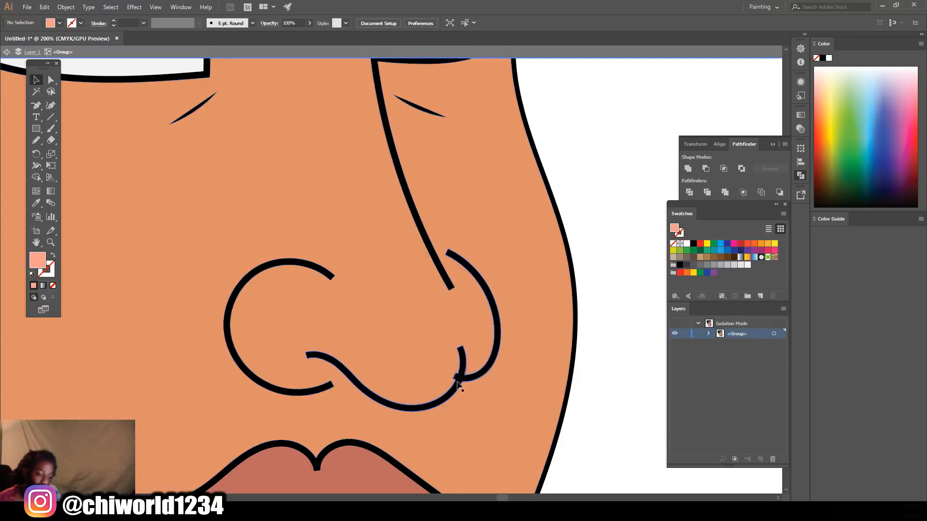
pyautogui.keyDown('alt'); pyautogui.scroll(-1, 445, 390); pyautogui.keyUp('alt')
pyautogui.keyDown('alt'); pyautogui.scroll(3, 449, 428); pyautogui.keyUp('alt')
pyautogui.hotkey('ctrl', '1')
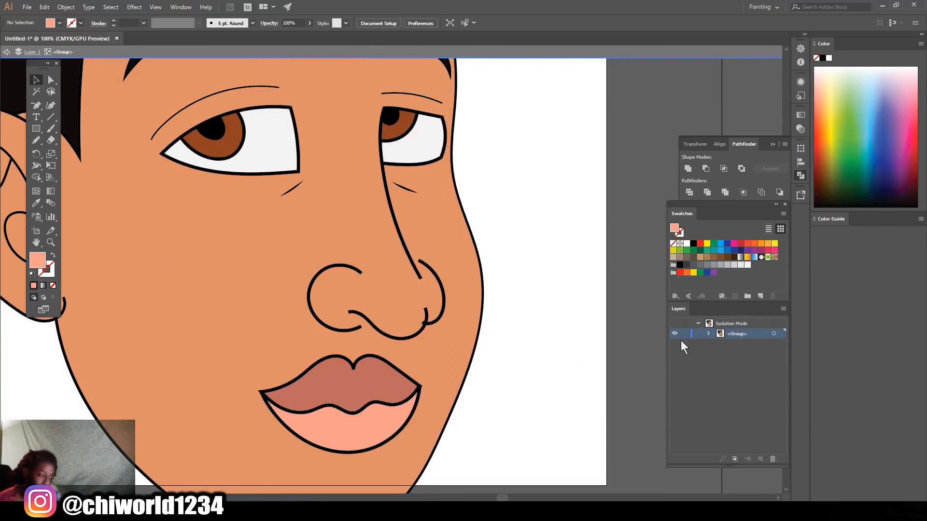
pyautogui.hotkey('ctrl', '-')
pyautogui.hscroll(-2, 551, 397)
pyautogui.hotkey('ctrl', '-')
pyautogui.hscroll(-2, 550, 396)
pyautogui.scroll(2, 549, 394)
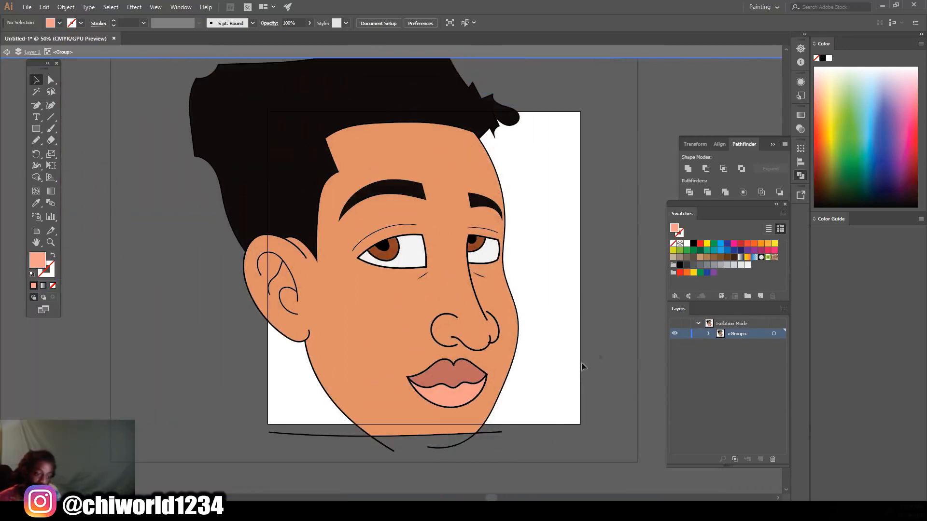
# Step: Exit isolation mode and add a new layer directly above Layer 1
pyautogui.doubleClick(619, 358)
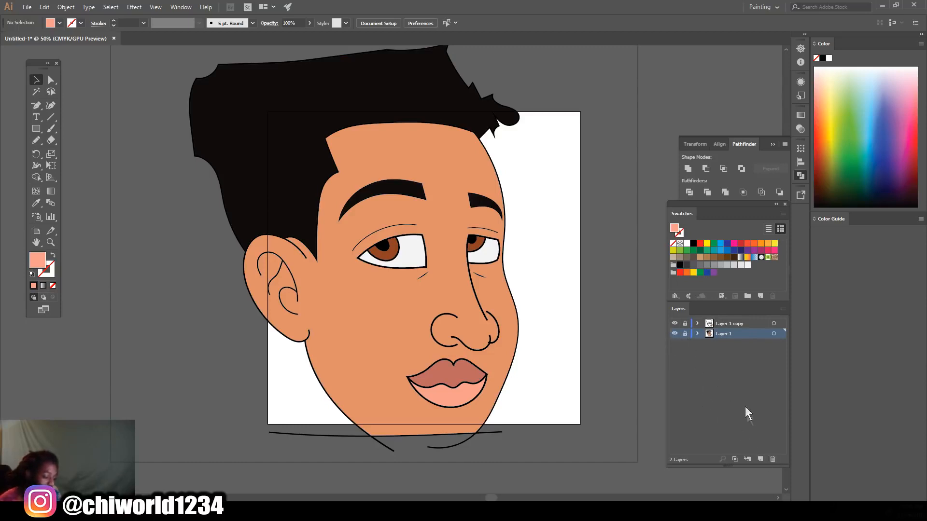
pyautogui.click(760, 459)
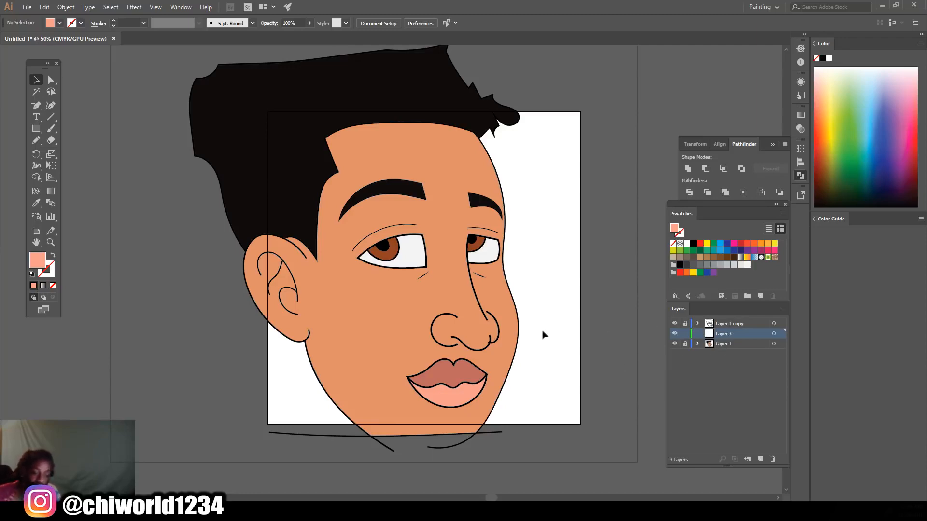
pyautogui.scroll(3, 532, 335)
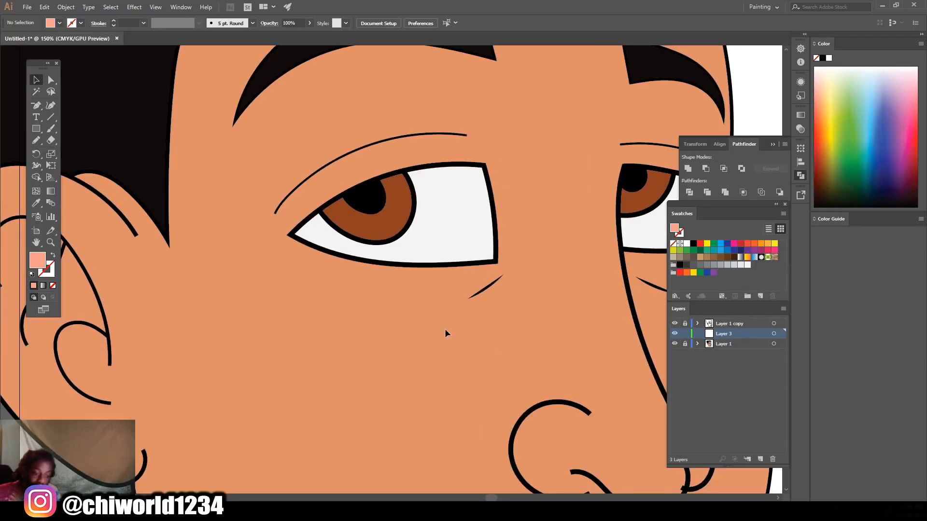
pyautogui.scroll(2, 442, 328)
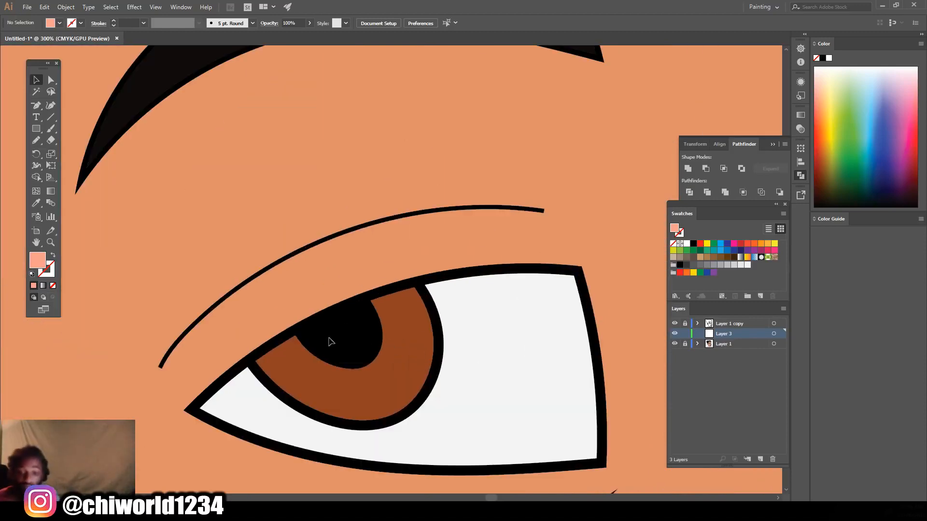
pyautogui.click(36, 140)
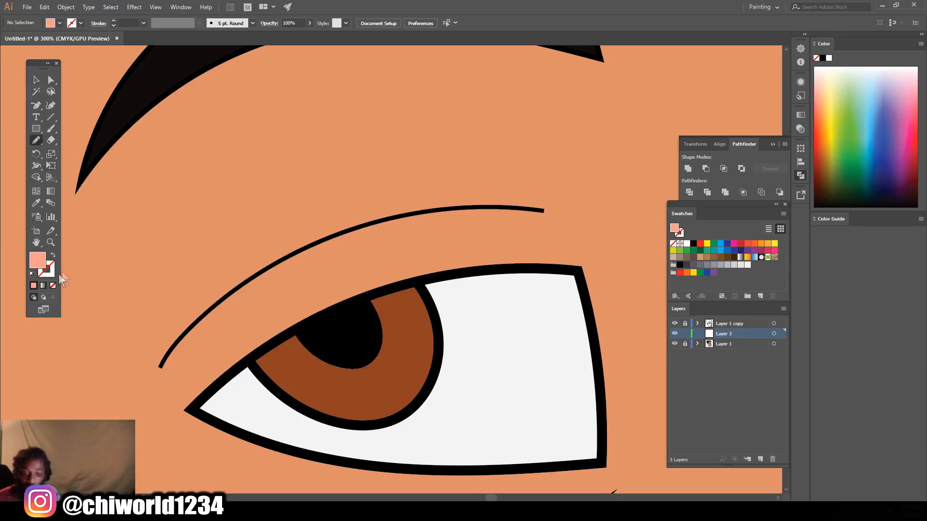
pyautogui.click(54, 256)
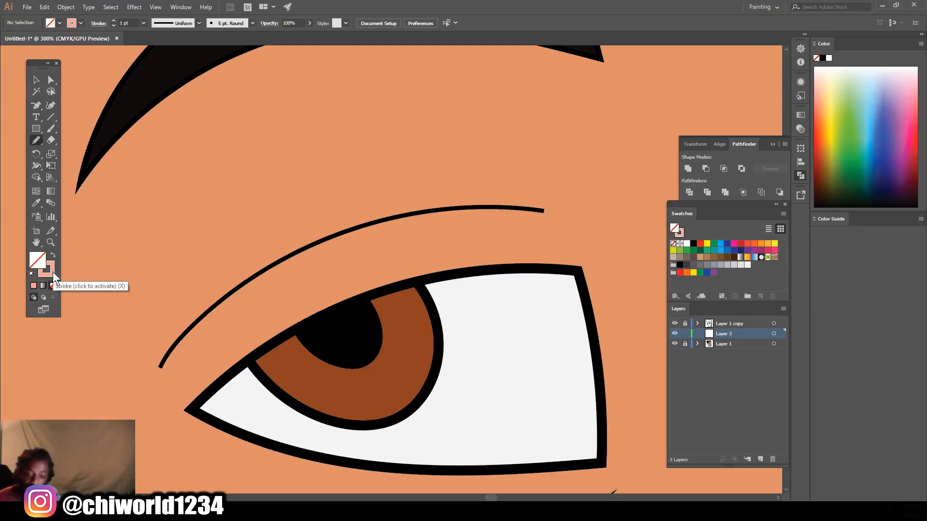
pyautogui.click(48, 272)
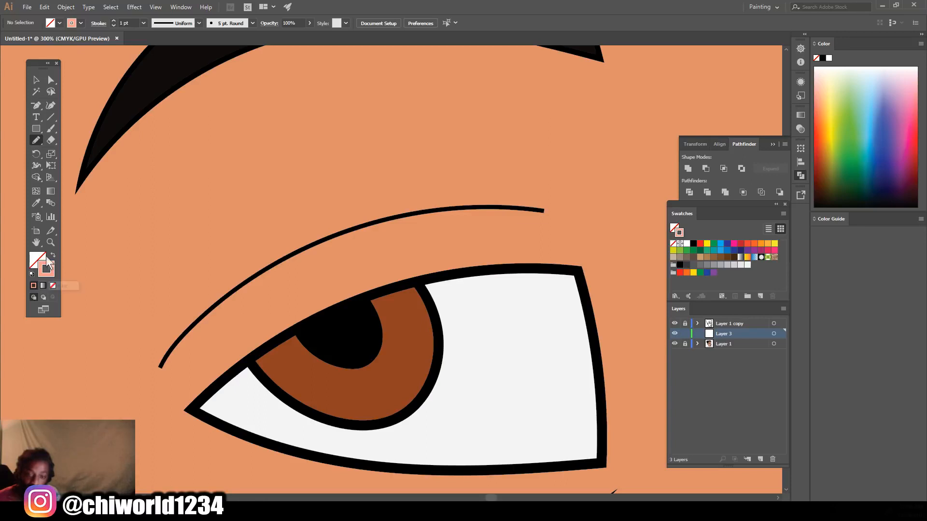
pyautogui.click(53, 256)
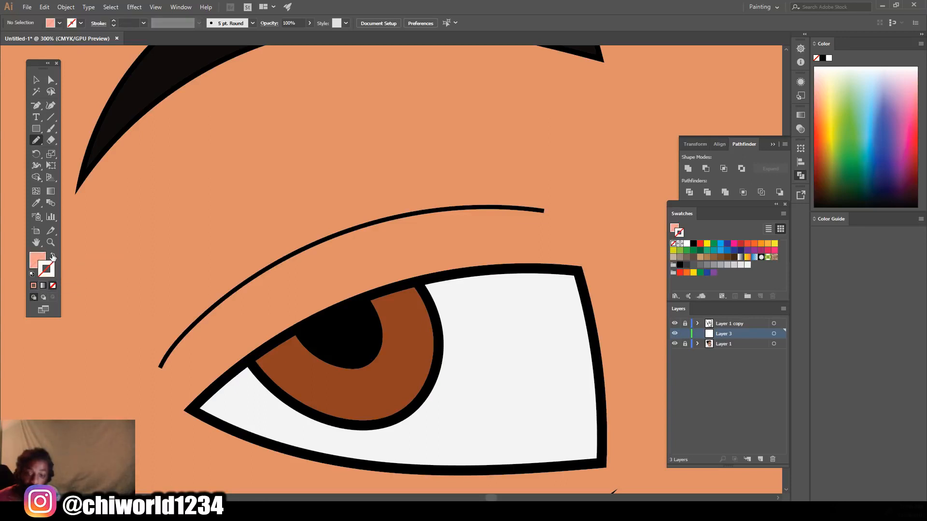
# Step: Sample the iris brown with the Eyedropper and darken the fill colour to #56200D
pyautogui.click(37, 203)
pyautogui.click(305, 374)
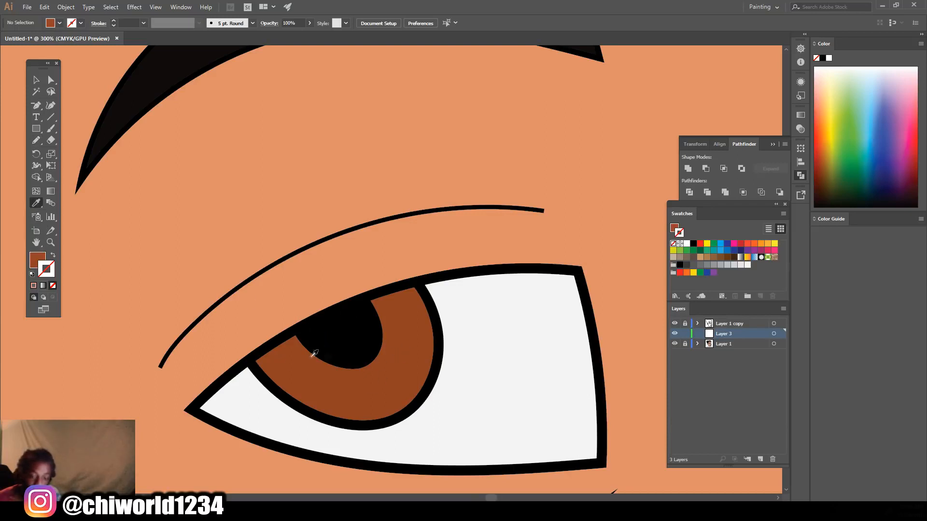
pyautogui.doubleClick(36, 263)
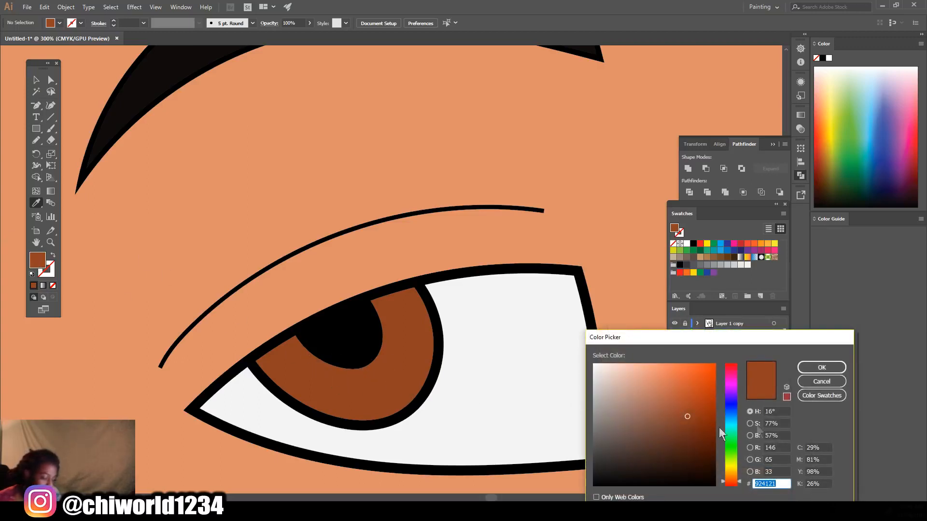
pyautogui.moveTo(695, 417); pyautogui.dragTo(697, 443)
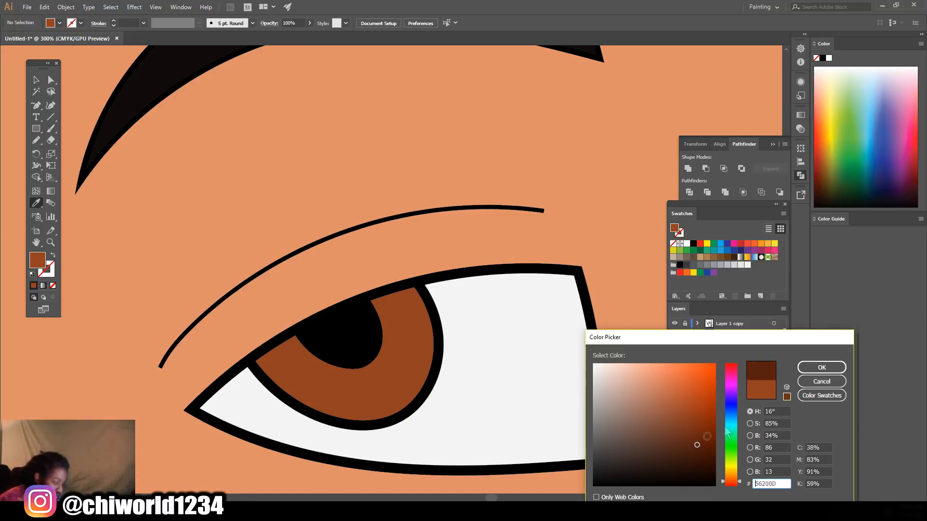
pyautogui.click(812, 369)
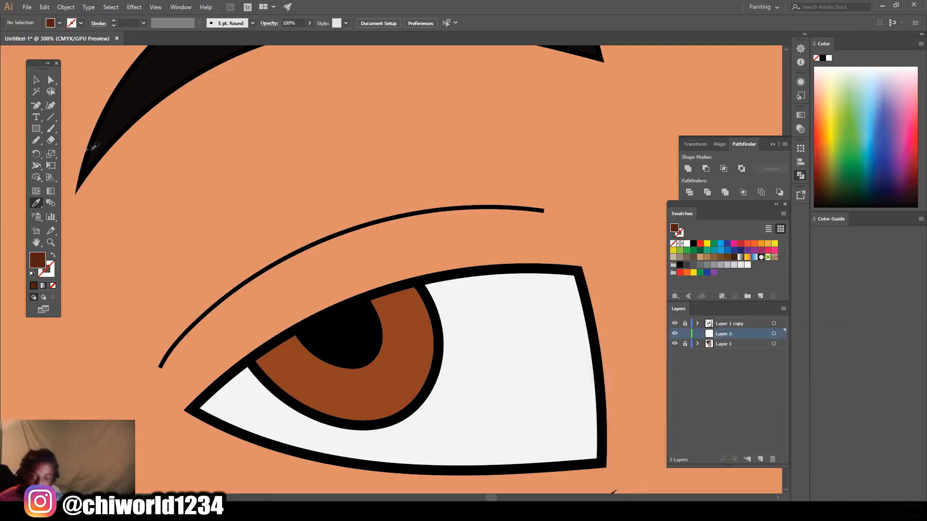
# Step: Draw a dark brown Pencil shape over the upper part of the left eye's iris on Layer 3
pyautogui.click(40, 143)
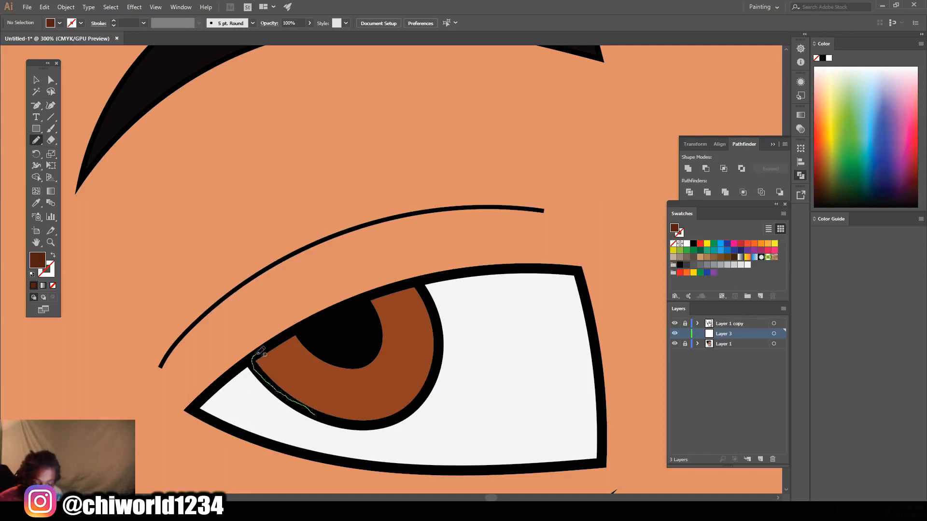
pyautogui.moveTo(291, 335)
pyautogui.mouseDown()
pyautogui.moveTo(390, 289)
pyautogui.moveTo(415, 284)
pyautogui.moveTo(437, 306)
pyautogui.mouseUp()
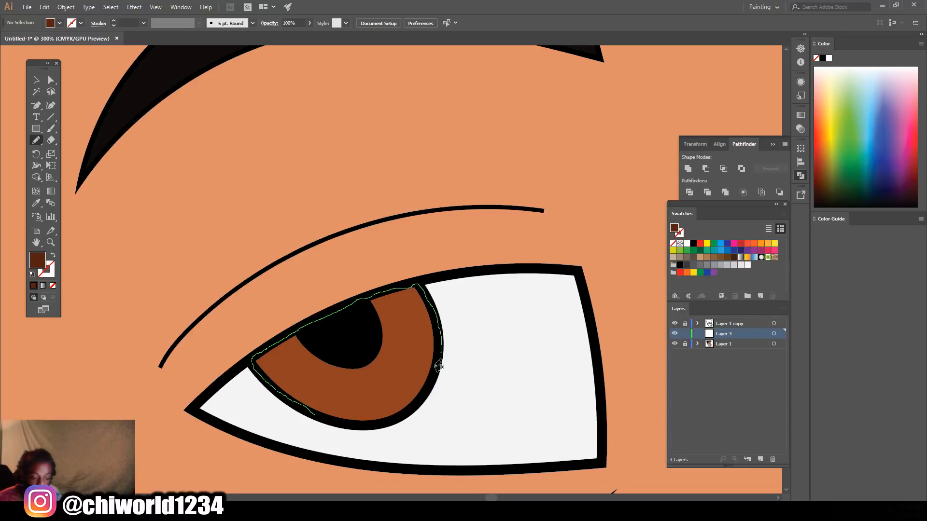
pyautogui.moveTo(359, 352)
pyautogui.mouseDown()
pyautogui.moveTo(326, 370)
pyautogui.moveTo(315, 409)
pyautogui.mouseUp()
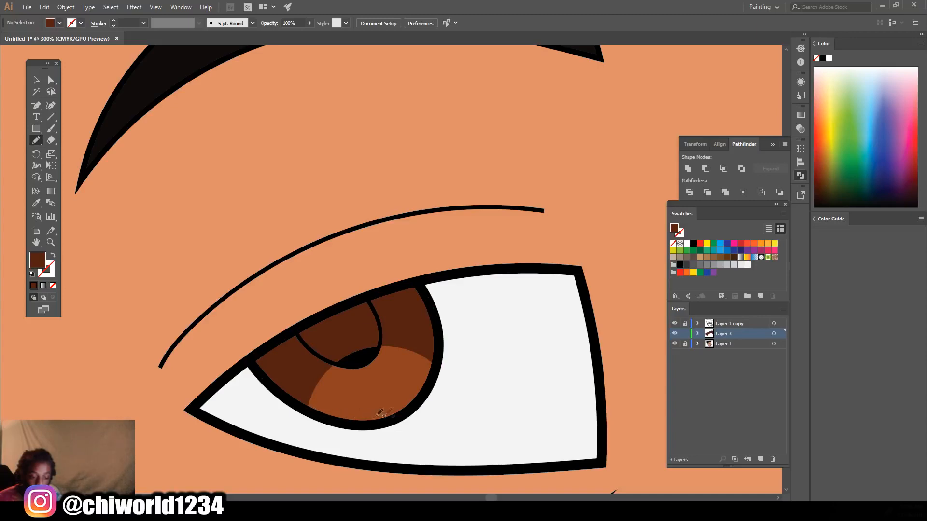
# Step: Examine the left iris shading against the whole face and up close
pyautogui.hotkey('ctrl', '-')
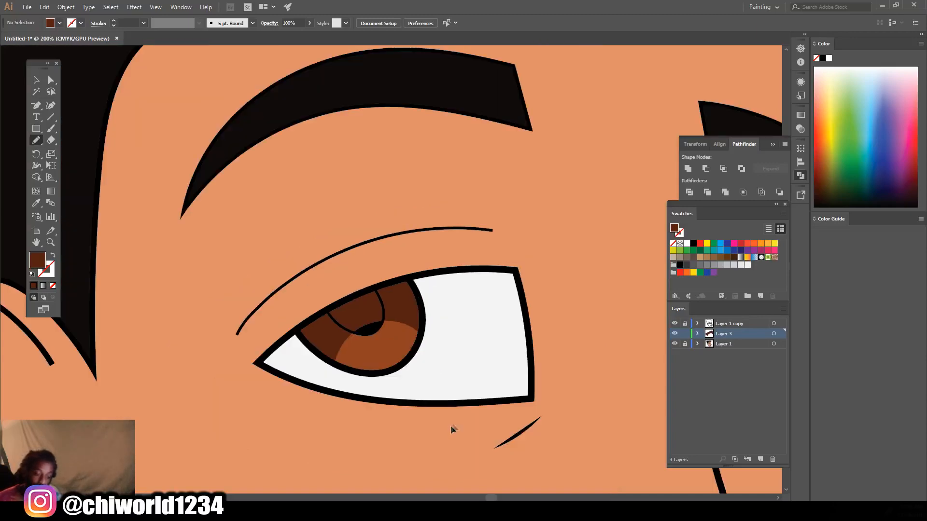
pyautogui.hotkey('ctrl', '-')
pyautogui.hotkey('ctrl', '-')
pyautogui.hotkey('ctrl', '-')
pyautogui.hotkey('ctrl', '+')
pyautogui.hotkey('ctrl', '+')
pyautogui.hotkey('ctrl', '+')
pyautogui.hotkey('ctrl', '+')
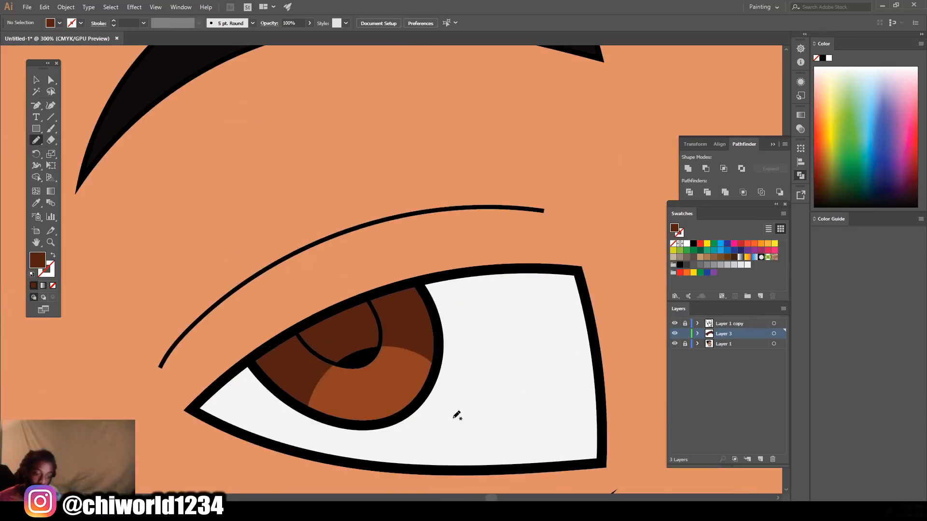
pyautogui.hotkey('ctrl', '-')
pyautogui.hotkey('ctrl', '-')
pyautogui.hotkey('ctrl', '-')
pyautogui.hotkey('ctrl', '-')
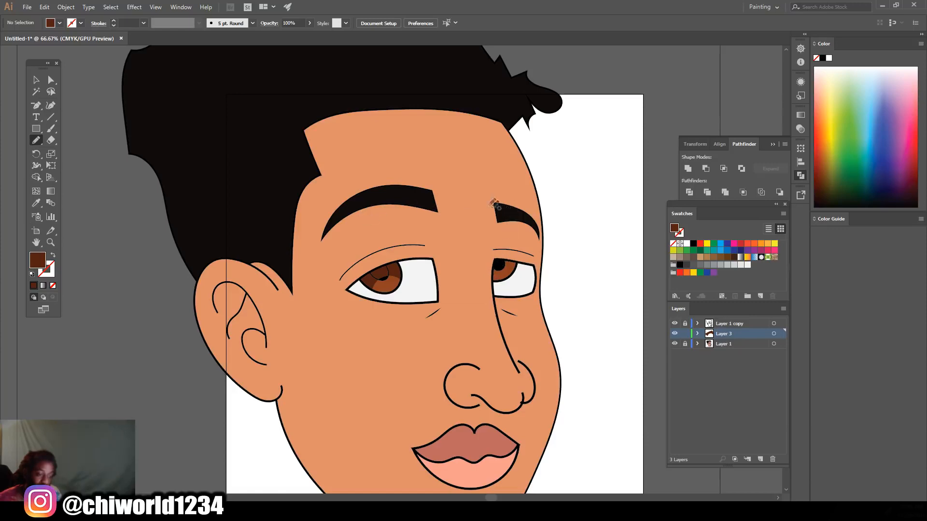
pyautogui.scroll(5, 420, 381)
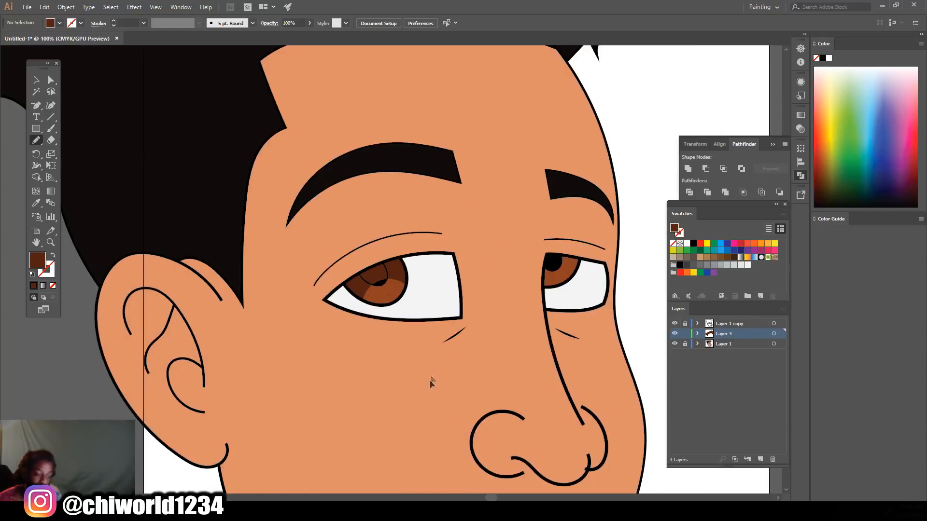
pyautogui.scroll(2, 410, 382)
pyautogui.scroll(-2, 415, 380)
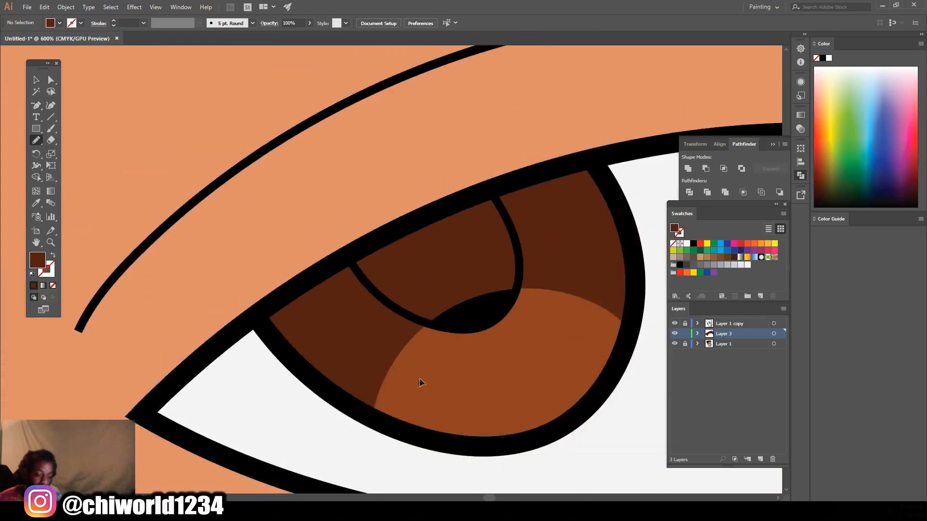
pyautogui.hscroll(3, 422, 379)
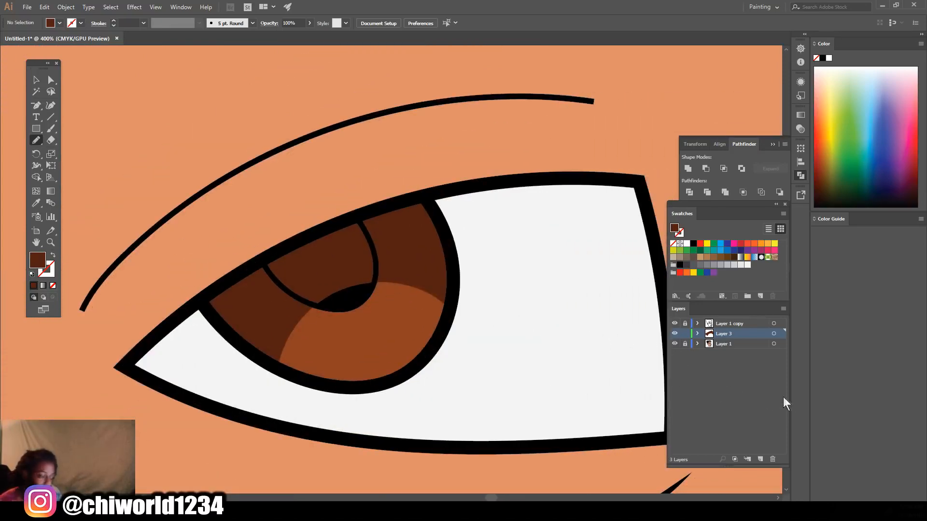
# Step: Add a layer directly below Layer 3 and set a muted grey-purple fill based on the sampled eye white
pyautogui.click(761, 459)
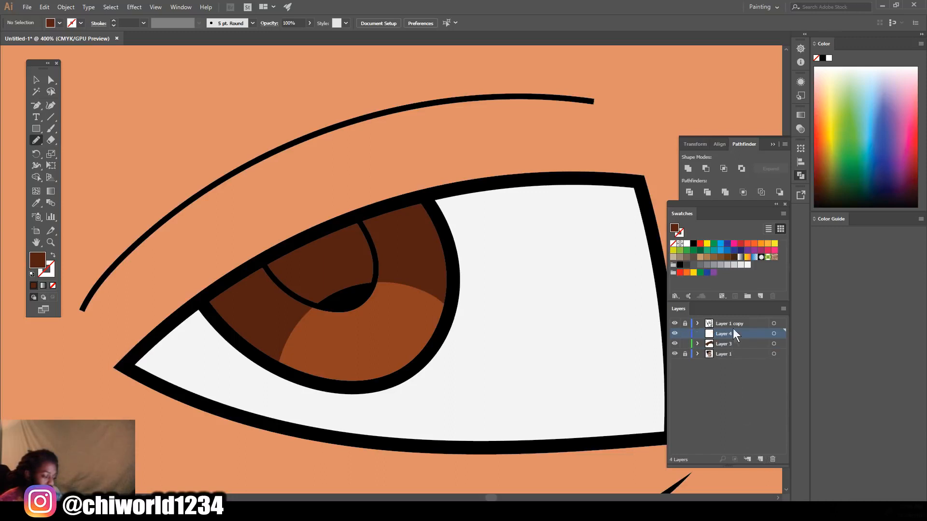
pyautogui.moveTo(735, 332); pyautogui.dragTo(735, 348)
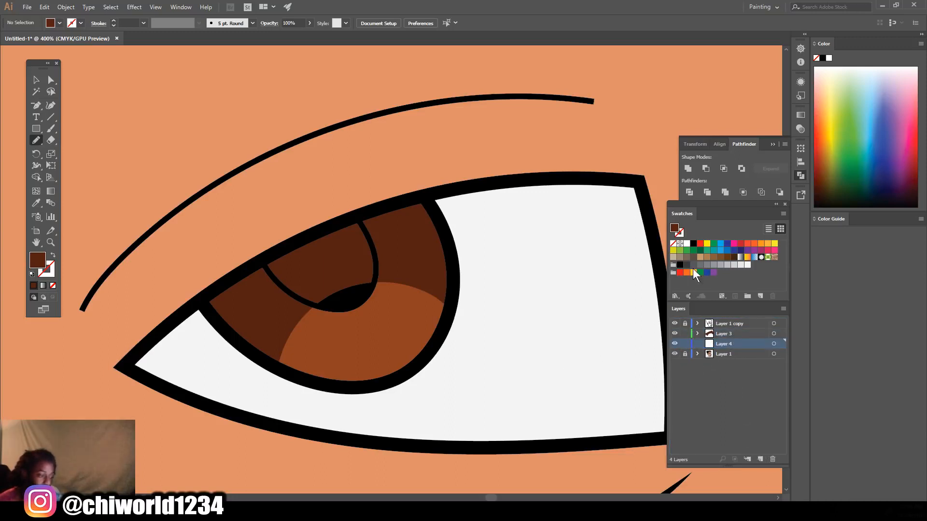
pyautogui.click(36, 203)
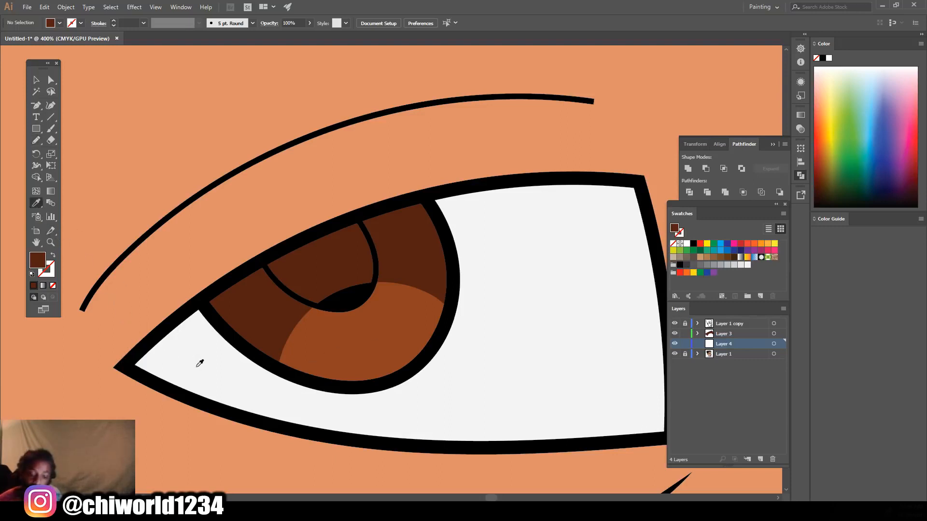
pyautogui.click(197, 371)
pyautogui.doubleClick(42, 266)
pyautogui.moveTo(648, 392)
pyautogui.mouseDown()
pyautogui.moveTo(621, 382)
pyautogui.moveTo(612, 416)
pyautogui.mouseUp()
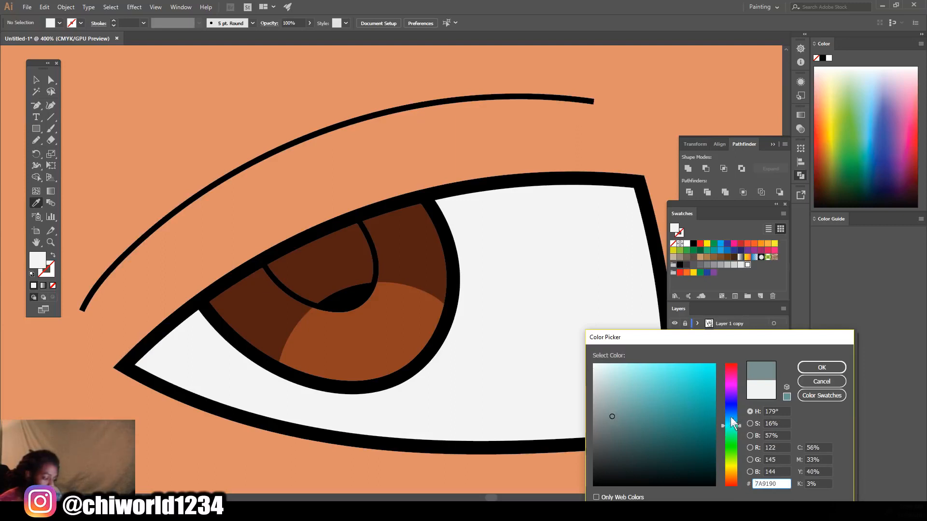
pyautogui.moveTo(731, 417); pyautogui.dragTo(728, 397)
pyautogui.click(820, 367)
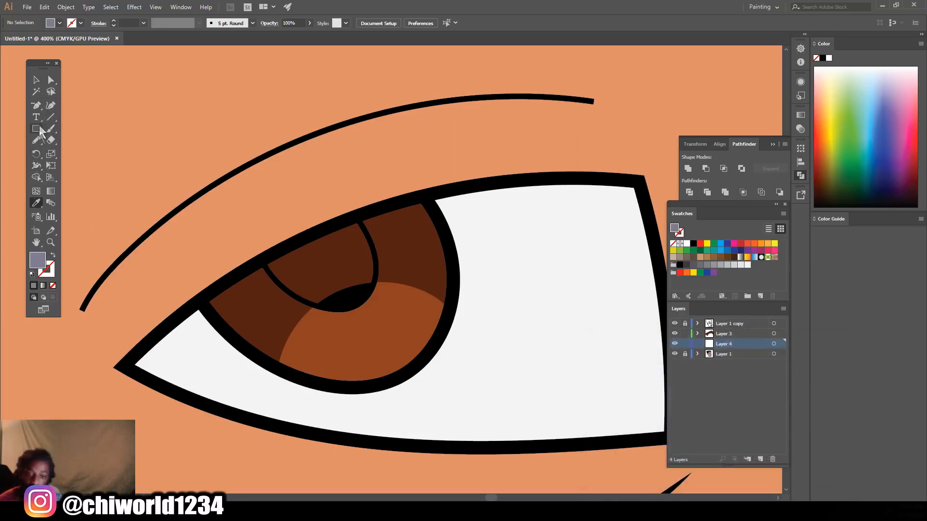
# Step: Draw a grey-purple Pencil shadow across the upper part of the left eye on Layer 4, following the eyelid outline
pyautogui.click(35, 143)
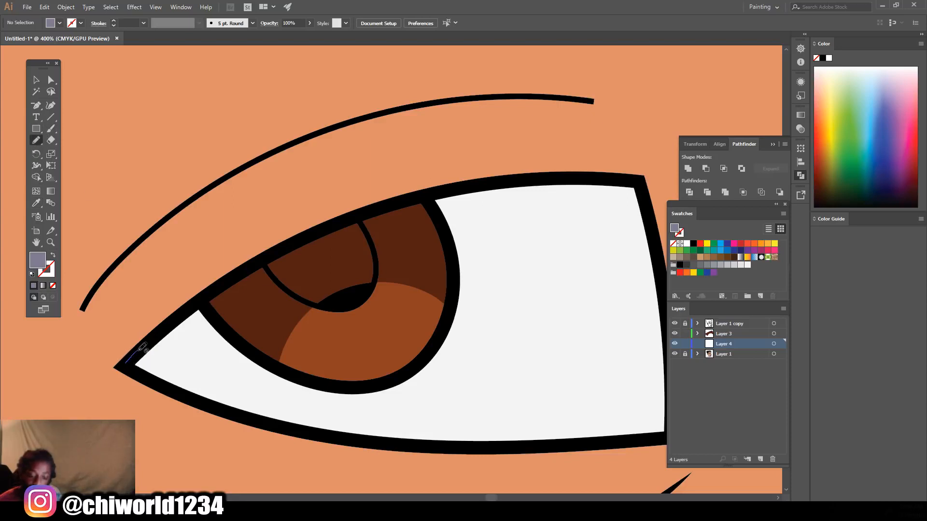
pyautogui.moveTo(161, 329)
pyautogui.mouseDown()
pyautogui.moveTo(294, 241)
pyautogui.moveTo(403, 200)
pyautogui.moveTo(475, 184)
pyautogui.moveTo(621, 179)
pyautogui.mouseUp()
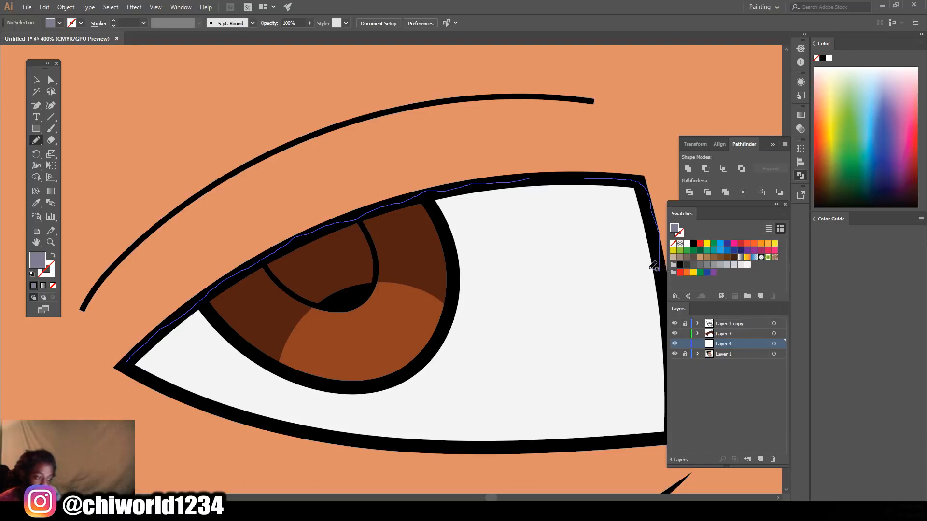
pyautogui.moveTo(533, 271); pyautogui.dragTo(450, 293)
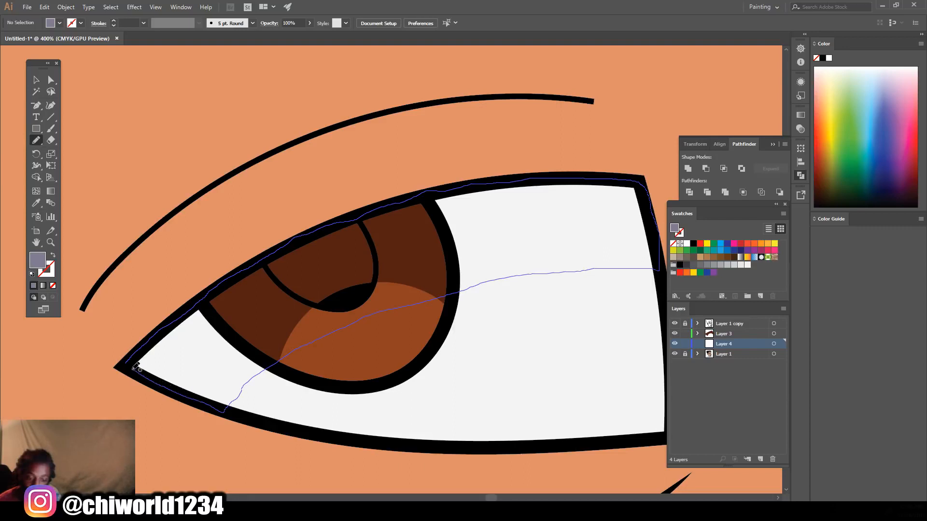
pyautogui.moveTo(130, 358); pyautogui.dragTo(129, 360)
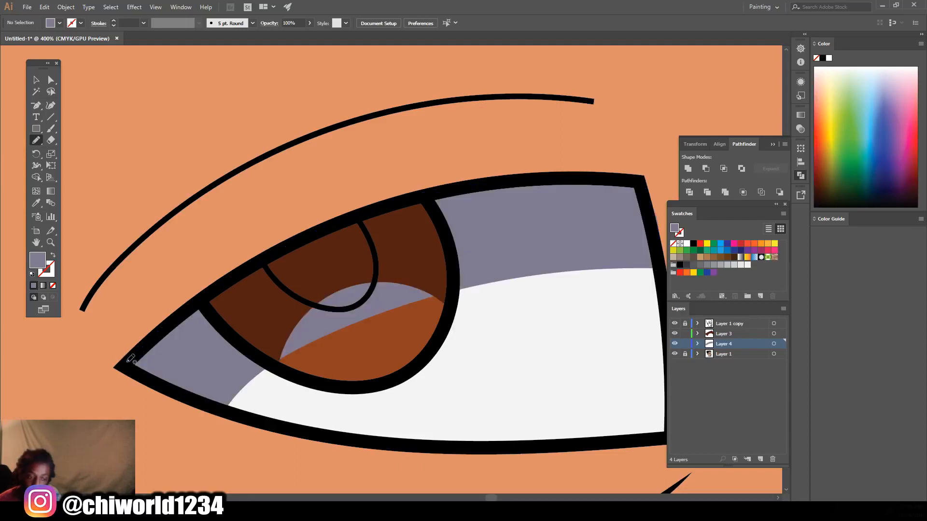
# Step: Examine the left eye's grey-purple shadow from a distance and up close
pyautogui.hotkey('ctrl', '-')
pyautogui.hotkey('ctrl', '-')
pyautogui.hotkey('ctrl', '-')
pyautogui.hotkey('ctrl', '-')
pyautogui.hotkey('ctrl', '-')
pyautogui.hotkey('ctrl', '-')
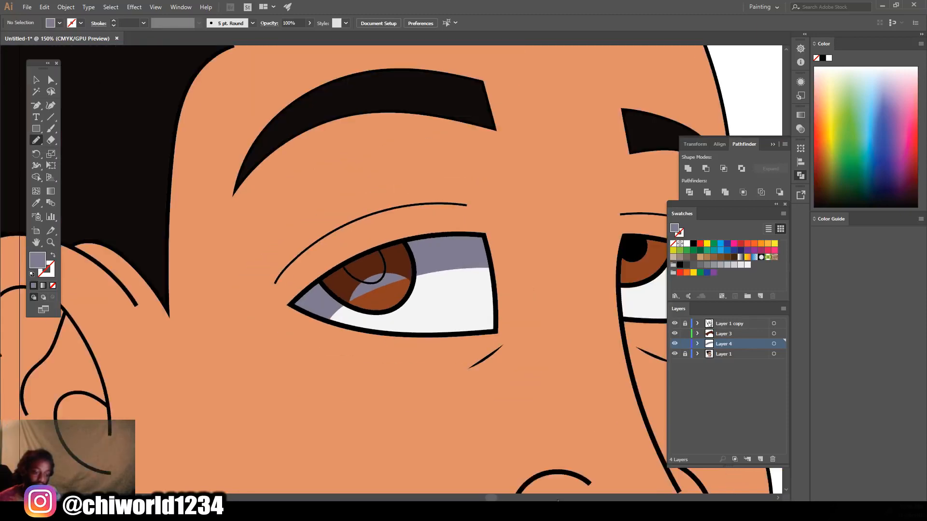
pyautogui.hotkey('ctrl', '+')
pyautogui.hotkey('ctrl', '+')
pyautogui.hotkey('ctrl', '+')
pyautogui.hotkey('ctrl', '+')
pyautogui.hotkey('ctrl', '+')
pyautogui.hotkey('ctrl', '+')
pyautogui.hotkey('ctrl', '+')
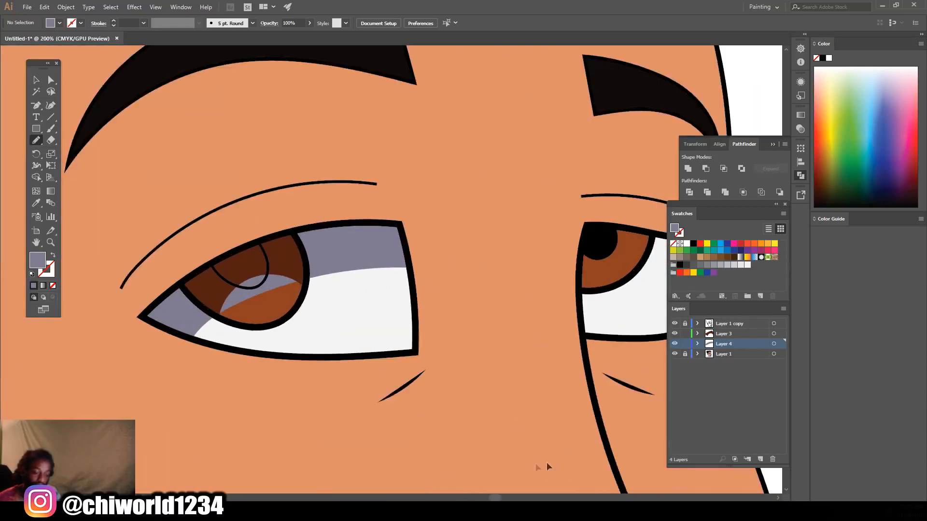
pyautogui.hotkey('ctrl', '-')
pyautogui.hotkey('ctrl', '-')
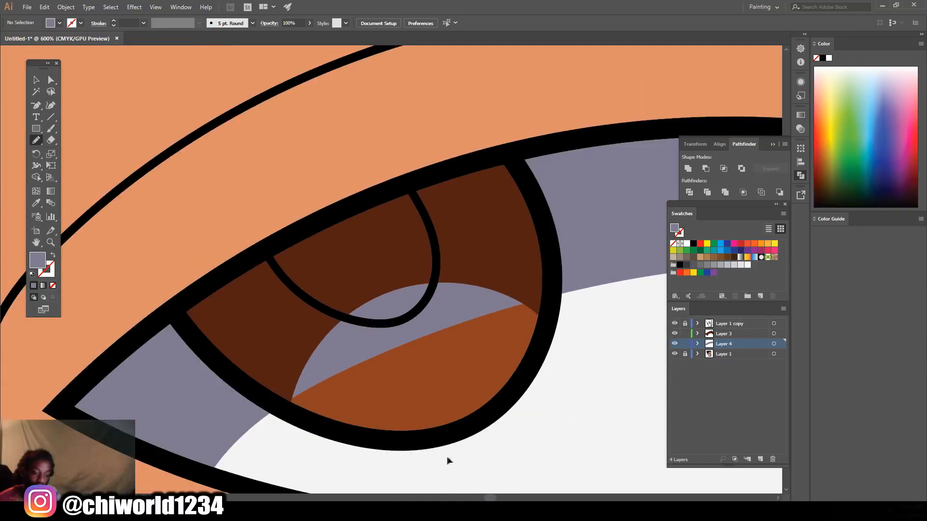
# Step: Draw a matching grey-purple Pencil shadow across the upper half of the right eye, including its iris
pyautogui.hotkey('ctrl', '-')
pyautogui.hscroll(5, 553, 450)
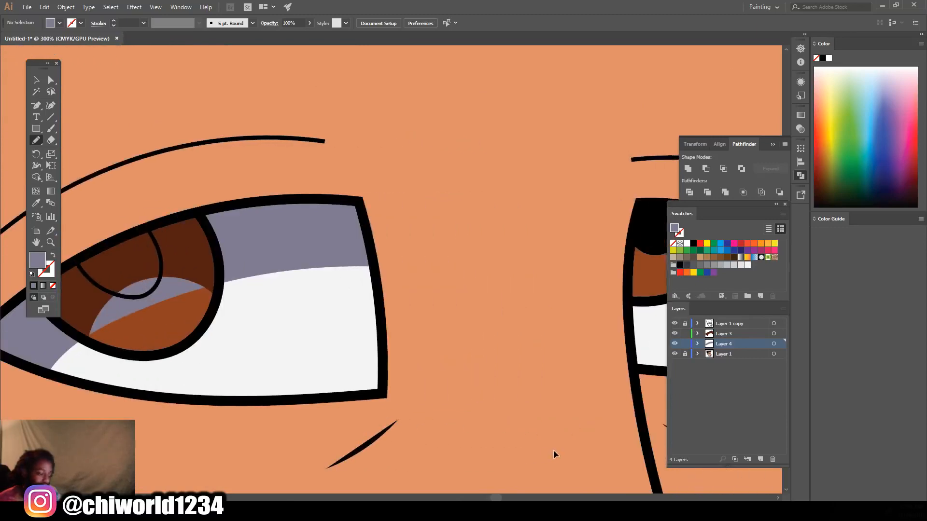
pyautogui.hotkey('ctrl', '+')
pyautogui.hotkey('ctrl', '+')
pyautogui.hotkey('ctrl', '+')
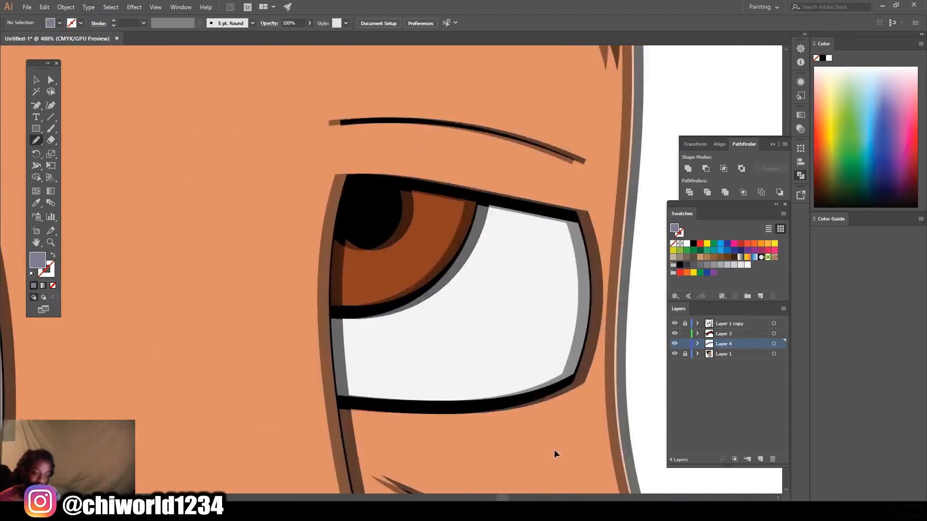
pyautogui.moveTo(233, 253)
pyautogui.mouseDown()
pyautogui.moveTo(260, 136)
pyautogui.moveTo(336, 138)
pyautogui.moveTo(512, 168)
pyautogui.moveTo(604, 198)
pyautogui.moveTo(614, 342)
pyautogui.moveTo(546, 292)
pyautogui.moveTo(466, 273)
pyautogui.moveTo(475, 275)
pyautogui.moveTo(232, 265)
pyautogui.mouseUp()
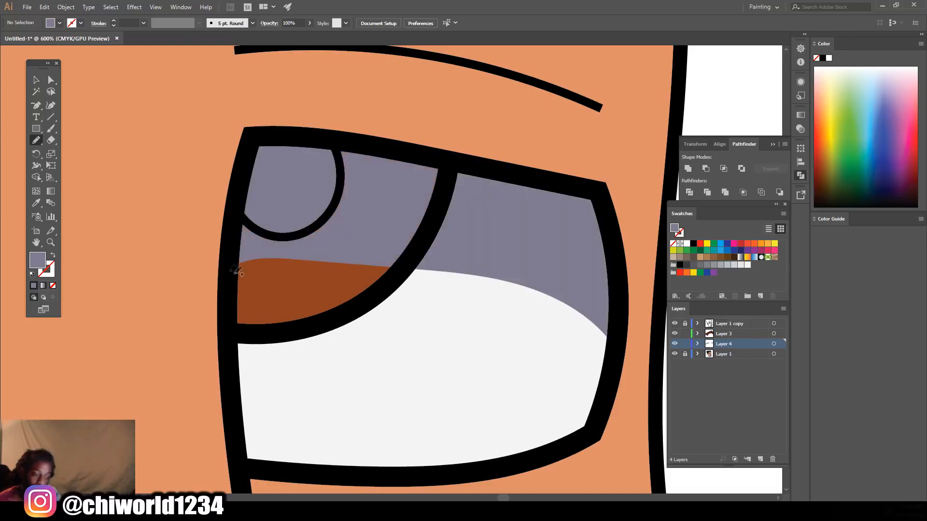
# Step: Examine both shaded eyes on the whole face and the overlap of shadow and iris in the left eye
pyautogui.hotkey('ctrl', '1')
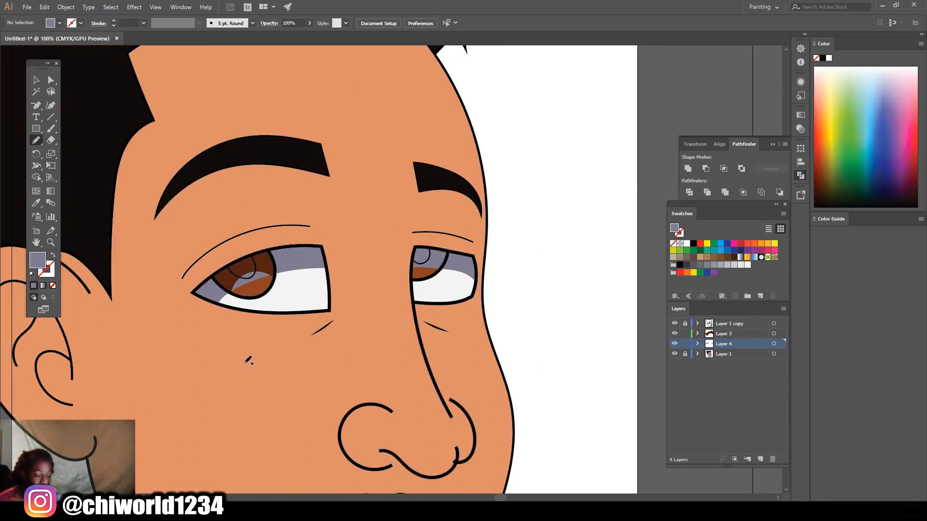
pyautogui.hotkey('ctrl', '-')
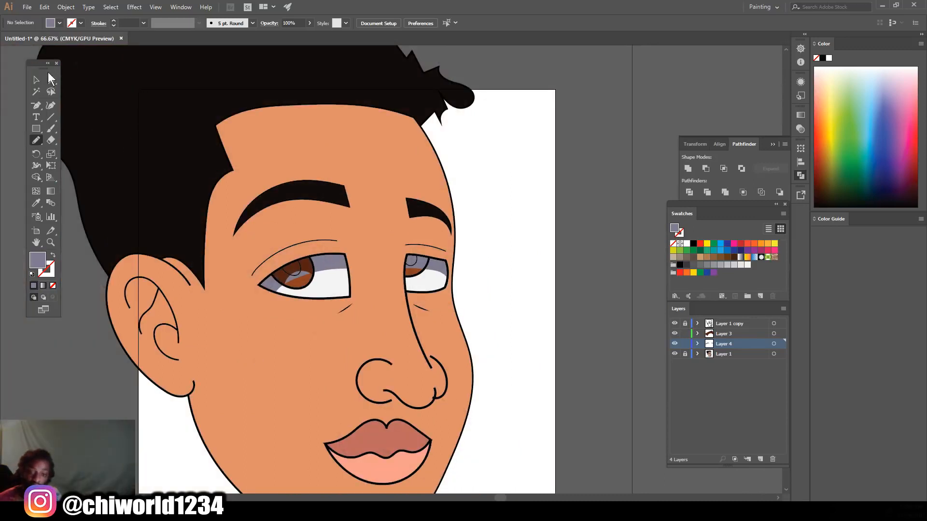
pyautogui.click(36, 79)
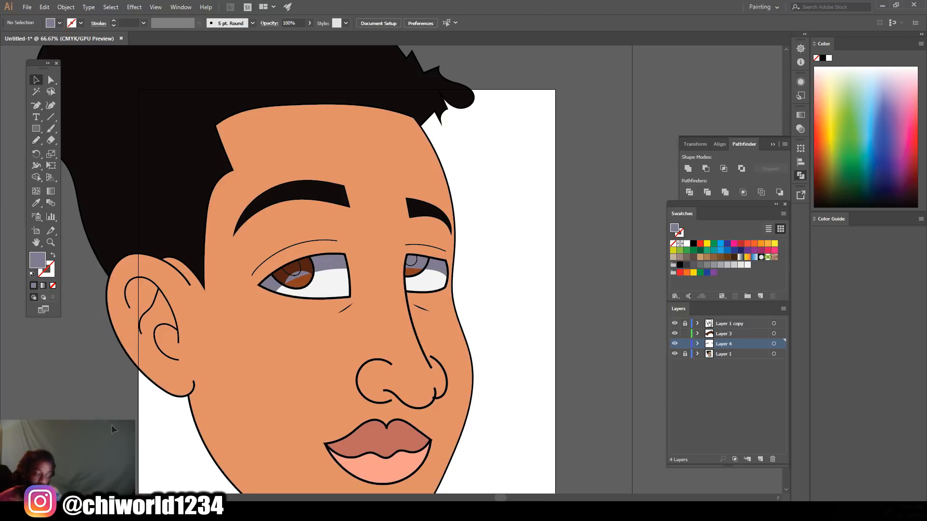
pyautogui.hotkey('ctrl', '-')
pyautogui.hotkey('ctrl', '-')
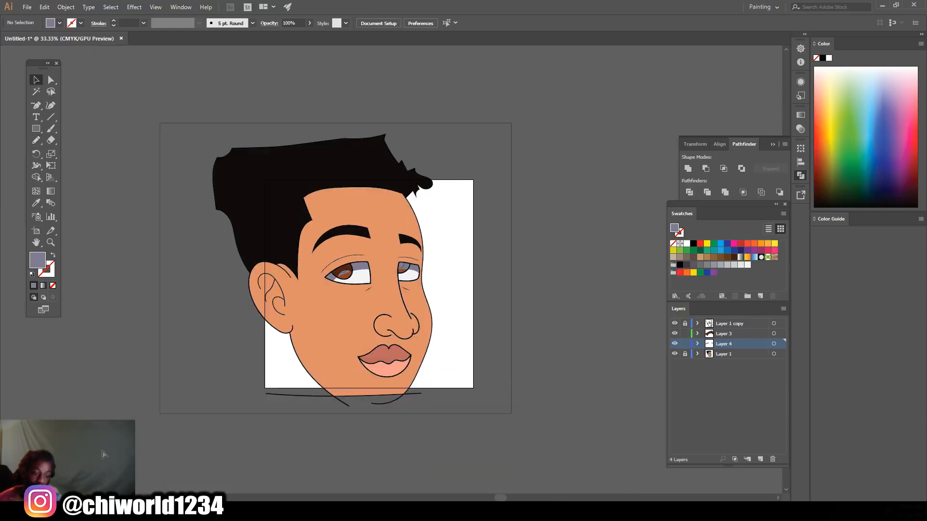
pyautogui.hotkey('ctrl', '+')
pyautogui.hotkey('ctrl', '+')
pyautogui.hotkey('ctrl', '+')
pyautogui.hotkey('ctrl', '+')
pyautogui.hotkey('ctrl', '+')
pyautogui.hotkey('ctrl', '+')
pyautogui.hotkey('ctrl', '+')
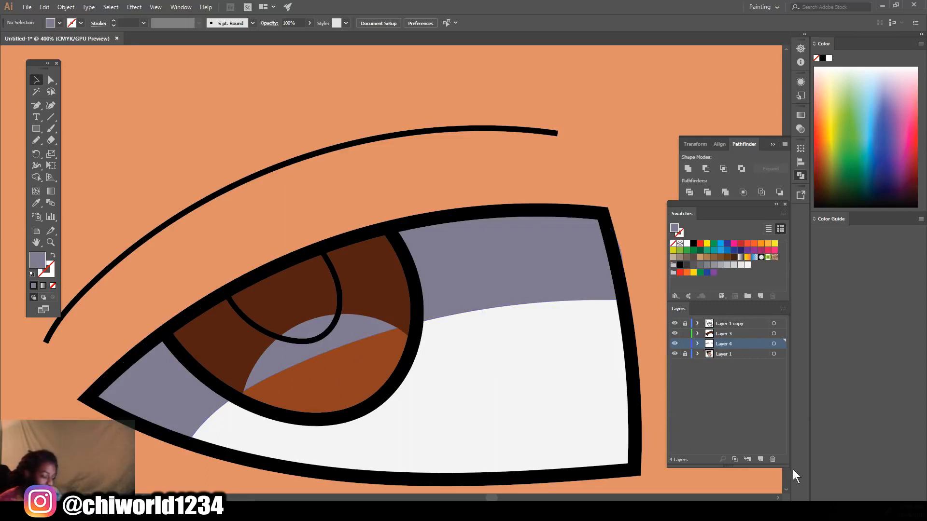
# Step: Add a layer directly above Layer 4 and sample the lighter iris brown as the fill colour
pyautogui.click(760, 459)
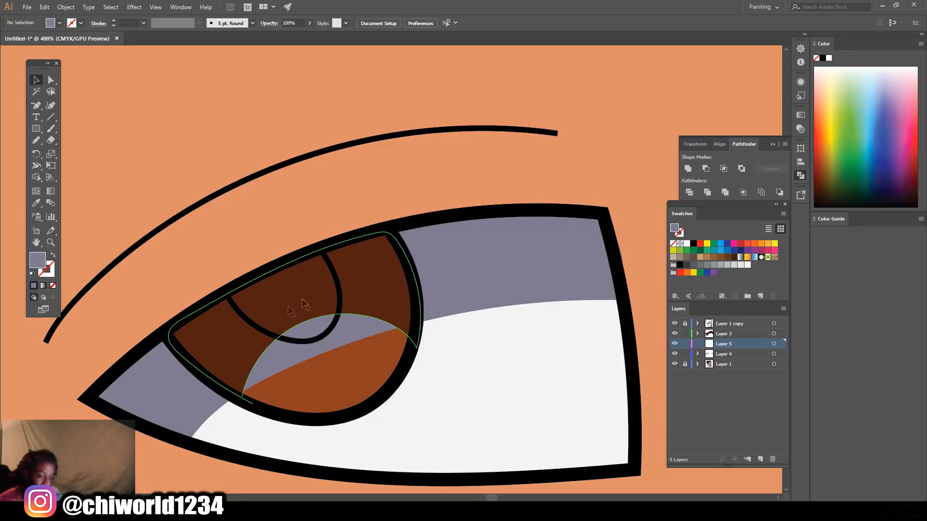
pyautogui.click(34, 203)
pyautogui.click(298, 382)
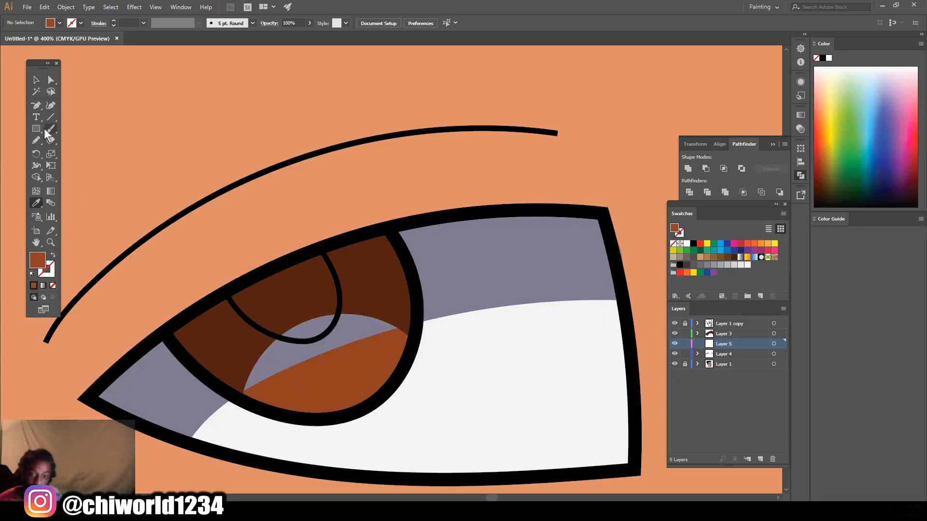
# Step: Draw an iris-brown Pencil shape over the grey-purple area in the lower part of the left eye's iris
pyautogui.click(48, 130)
pyautogui.click(37, 140)
pyautogui.moveTo(221, 393)
pyautogui.mouseDown()
pyautogui.moveTo(250, 348)
pyautogui.moveTo(303, 312)
pyautogui.moveTo(346, 305)
pyautogui.moveTo(392, 322)
pyautogui.mouseUp()
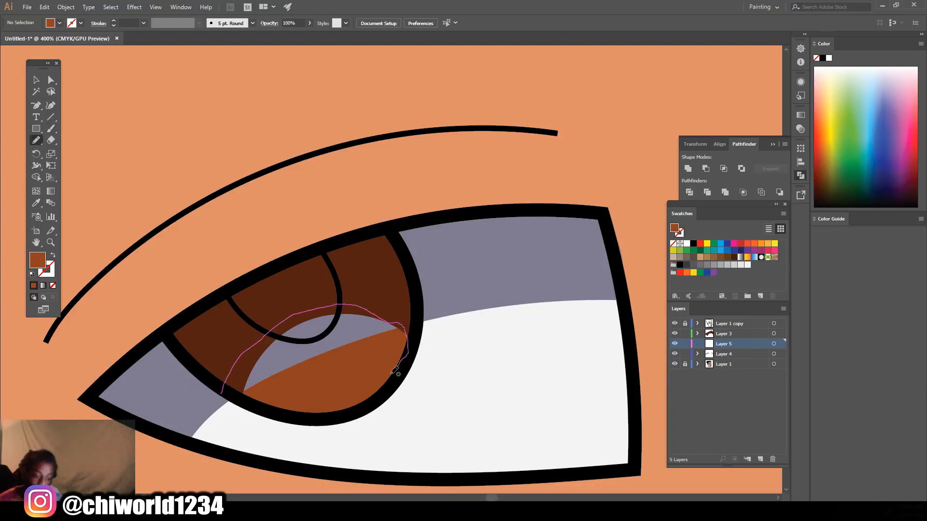
pyautogui.moveTo(236, 386); pyautogui.dragTo(239, 390)
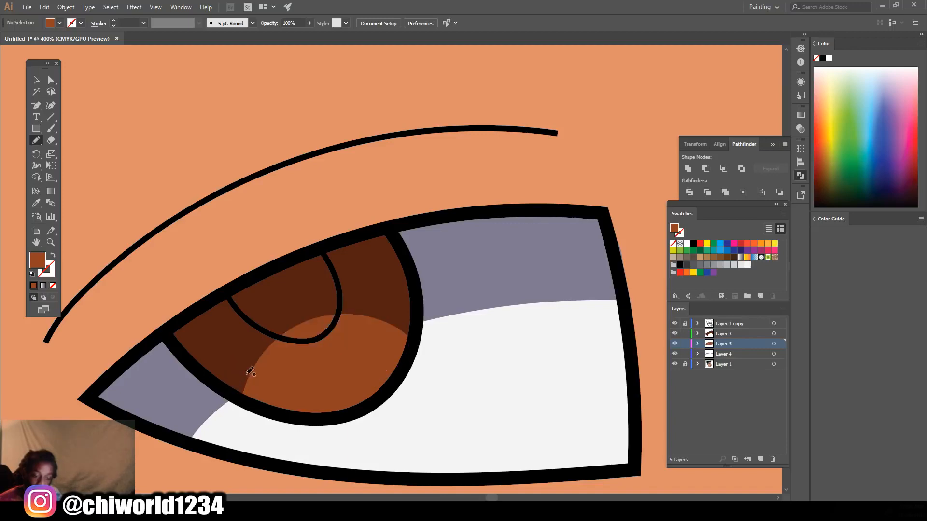
# Step: Try to cover the grey-purple area of the right eye's iris with an iris-brown Pencil shape
pyautogui.hotkey('ctrl', '-')
pyautogui.hotkey('ctrl', '-')
pyautogui.hotkey('ctrl', '-')
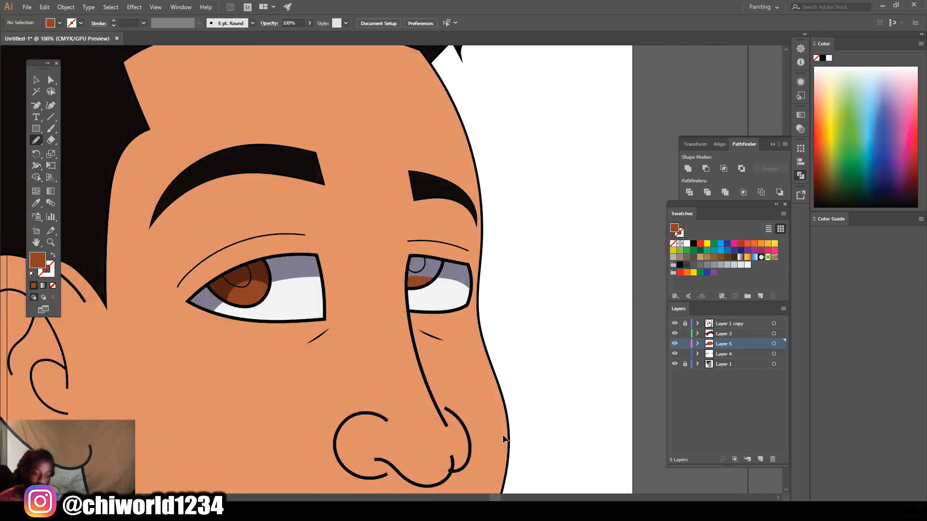
pyautogui.hotkey('ctrl', '+')
pyautogui.hotkey('ctrl', '+')
pyautogui.hotkey('ctrl', '+')
pyautogui.hotkey('ctrl', '+')
pyautogui.hotkey('ctrl', '+')
pyautogui.hotkey('ctrl', '+')
pyautogui.moveTo(292, 318)
pyautogui.mouseDown()
pyautogui.moveTo(330, 352)
pyautogui.moveTo(507, 335)
pyautogui.mouseUp()
pyautogui.moveTo(536, 297)
pyautogui.mouseDown()
pyautogui.moveTo(568, 204)
pyautogui.moveTo(515, 185)
pyautogui.moveTo(385, 169)
pyautogui.mouseUp()
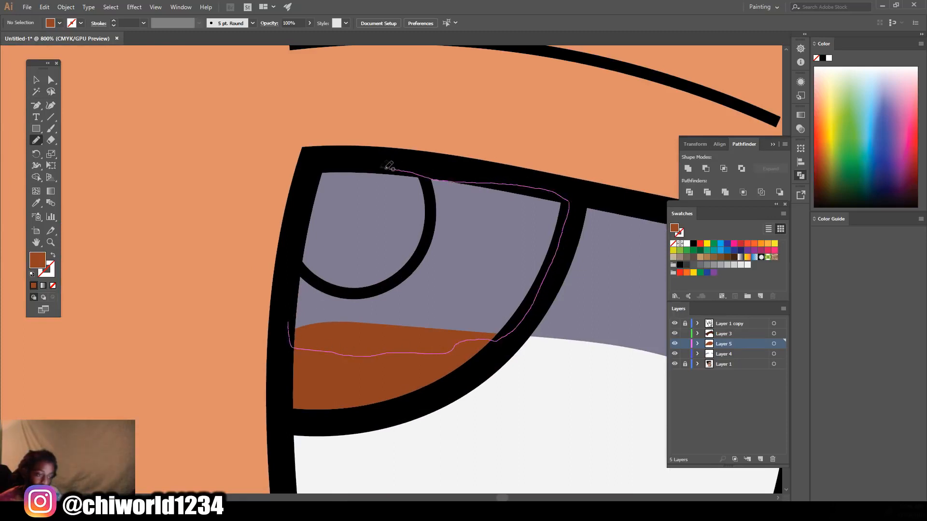
pyautogui.moveTo(328, 165)
pyautogui.mouseDown()
pyautogui.moveTo(303, 197)
pyautogui.moveTo(289, 333)
pyautogui.mouseUp()
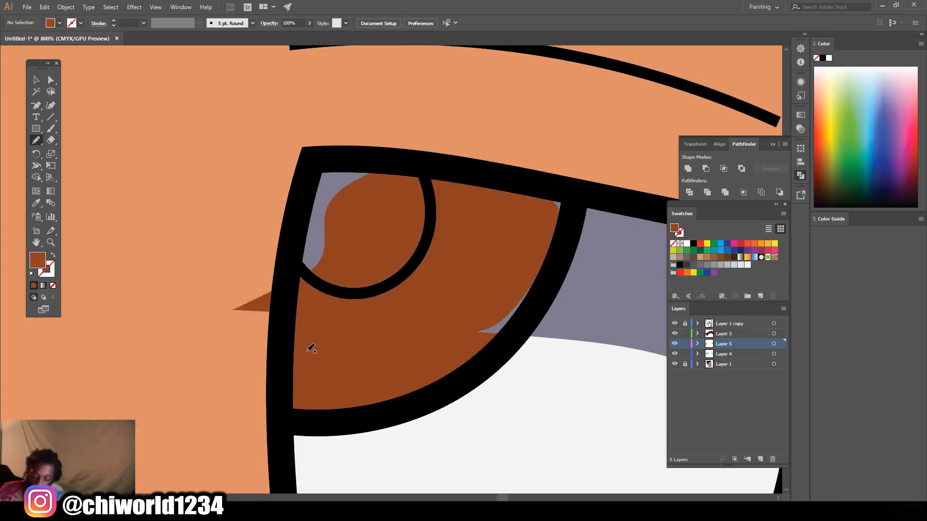
pyautogui.hotkey('ctrl', 'z')
# Step: Draw an iris-brown Pencil shape along the inside of the right iris's outline, covering its whole grey-purple area
pyautogui.moveTo(287, 343)
pyautogui.mouseDown()
pyautogui.moveTo(307, 178)
pyautogui.moveTo(318, 162)
pyautogui.moveTo(530, 185)
pyautogui.moveTo(572, 206)
pyautogui.moveTo(560, 262)
pyautogui.moveTo(526, 330)
pyautogui.moveTo(492, 361)
pyautogui.moveTo(390, 371)
pyautogui.moveTo(304, 346)
pyautogui.mouseUp()
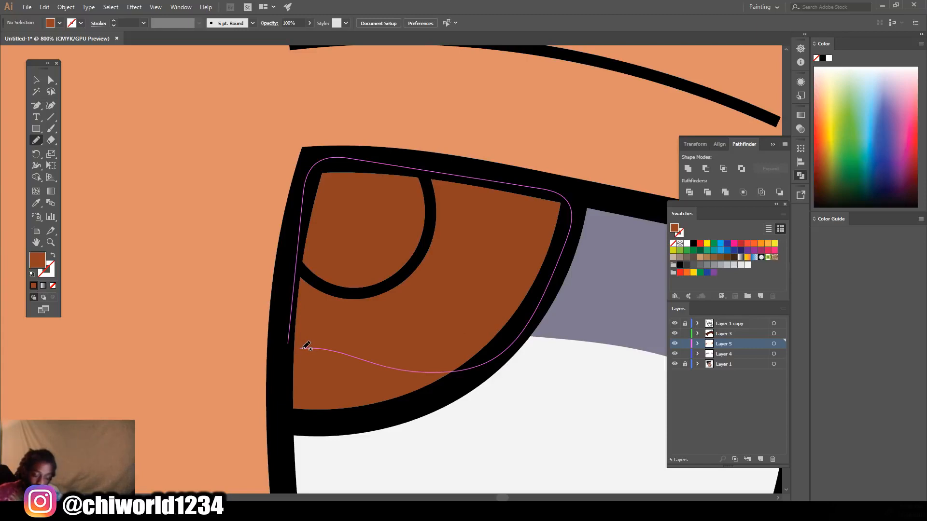
pyautogui.scroll(-7, 306, 346)
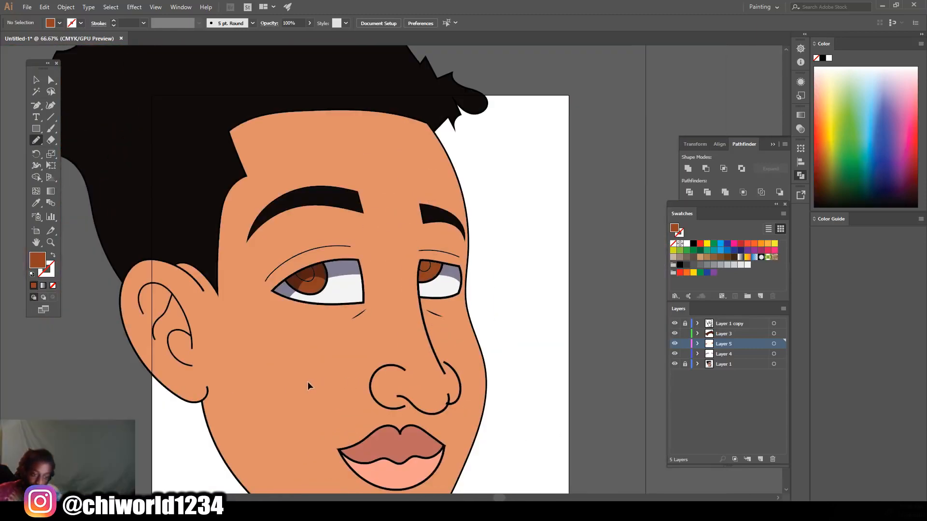
pyautogui.scroll(-2, 550, 325)
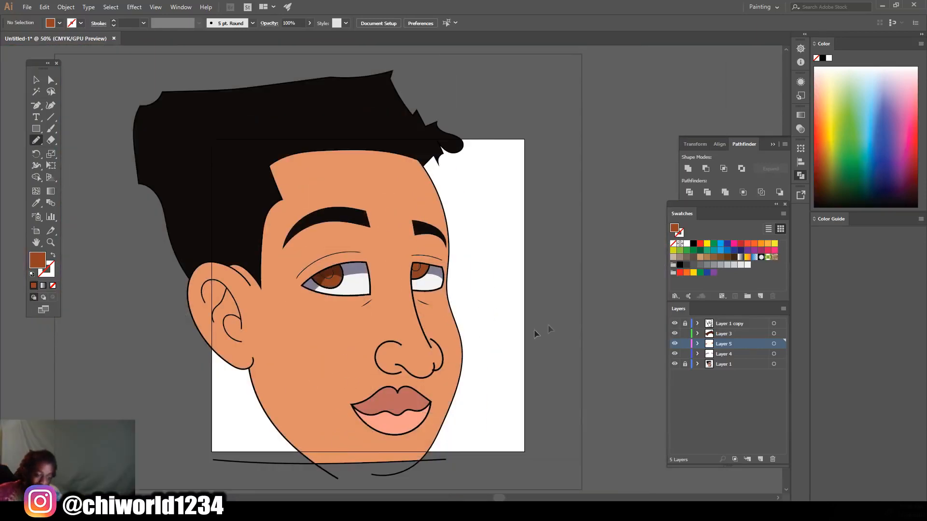
# Step: Add a layer directly above Layer 3 for the pupils and set the fill colour to black
pyautogui.scroll(9, 456, 340)
pyautogui.scroll(2, 403, 339)
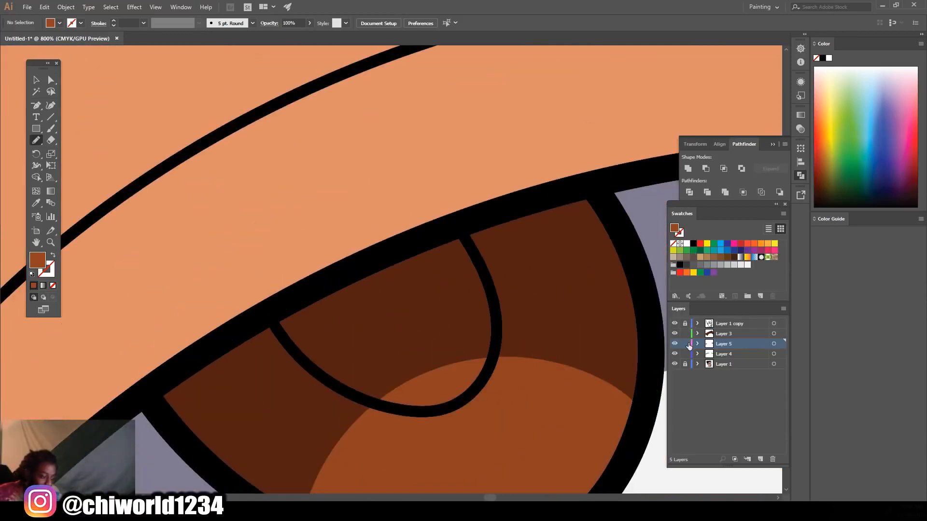
pyautogui.click(760, 453)
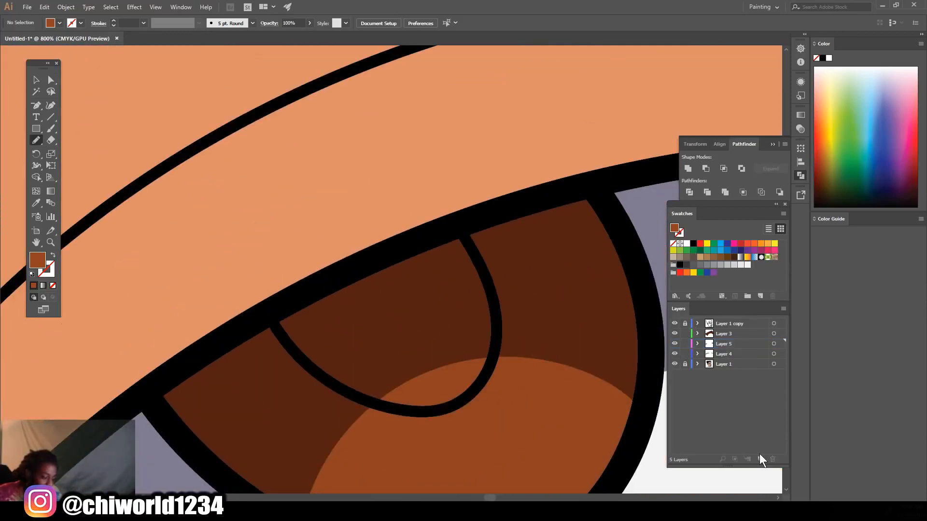
pyautogui.click(759, 458)
pyautogui.moveTo(740, 344); pyautogui.dragTo(738, 329)
pyautogui.hotkey('ctrl', '+')
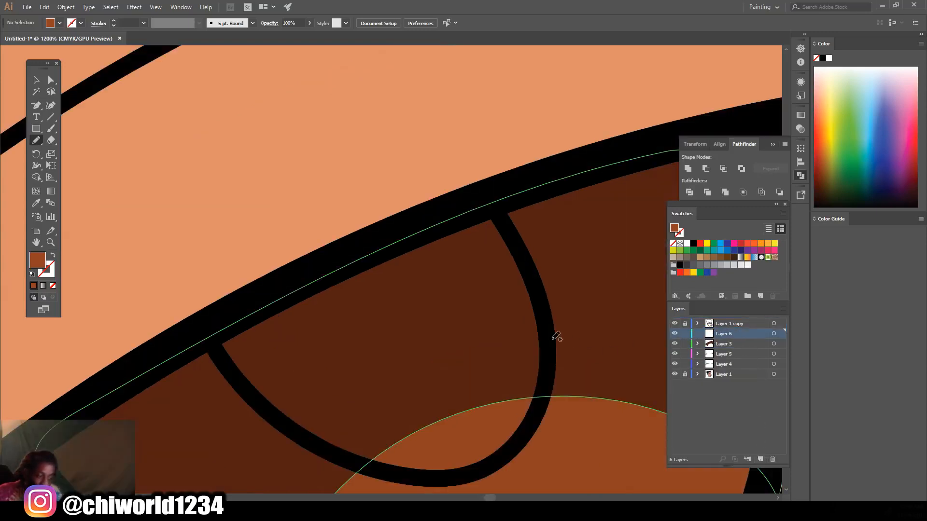
pyautogui.click(693, 243)
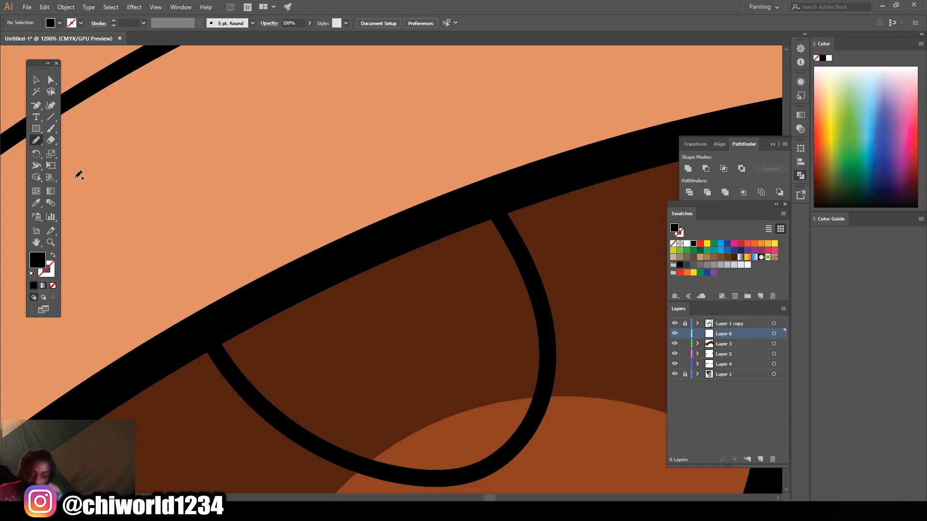
pyautogui.moveTo(223, 354)
pyautogui.mouseDown()
pyautogui.moveTo(257, 403)
pyautogui.moveTo(333, 449)
pyautogui.mouseUp()
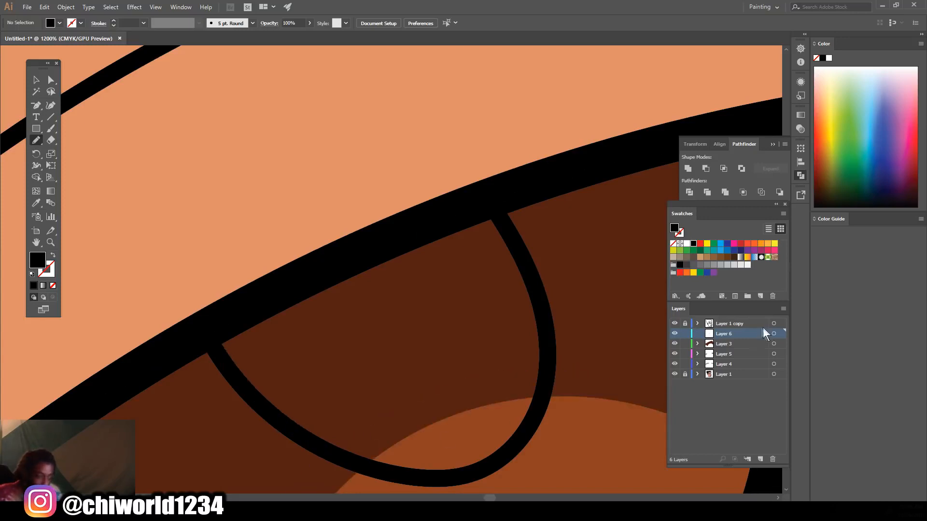
# Step: Lock Layer 6 and, on a new layer above it, draw a black Pencil shape filling the left eye's pupil
pyautogui.click(760, 459)
pyautogui.click(684, 344)
pyautogui.moveTo(210, 335)
pyautogui.mouseDown()
pyautogui.moveTo(243, 381)
pyautogui.moveTo(309, 439)
pyautogui.moveTo(354, 464)
pyautogui.moveTo(438, 480)
pyautogui.moveTo(474, 480)
pyautogui.moveTo(504, 458)
pyautogui.moveTo(528, 435)
pyautogui.moveTo(547, 385)
pyautogui.moveTo(544, 303)
pyautogui.moveTo(495, 200)
pyautogui.moveTo(374, 228)
pyautogui.moveTo(209, 327)
pyautogui.mouseUp()
pyautogui.hotkey('ctrl', '-')
pyautogui.hotkey('ctrl', '-')
pyautogui.hotkey('ctrl', '-')
pyautogui.hotkey('ctrl', '-')
pyautogui.hotkey('ctrl', '-')
pyautogui.hotkey('ctrl', '-')
pyautogui.hotkey('ctrl', '-')
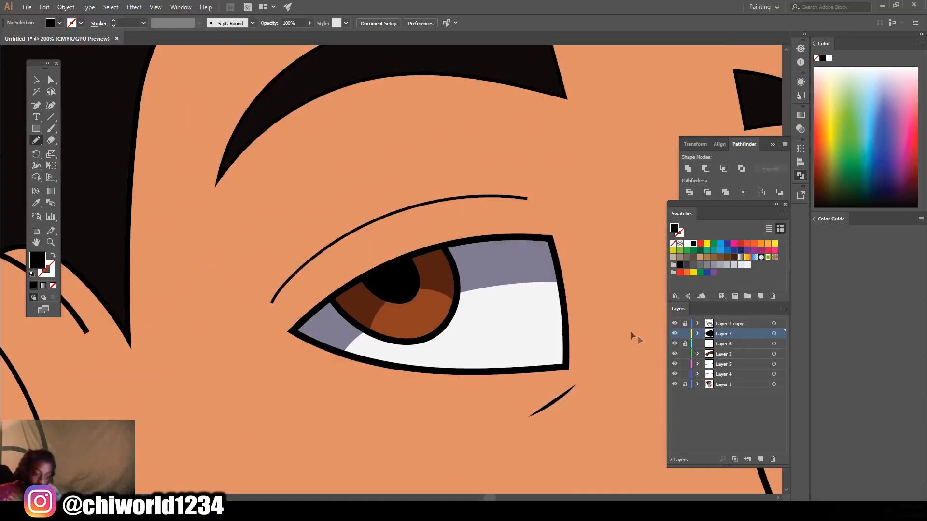
# Step: Draw a black Pencil shape filling the right eye's pupil on Layer 7
pyautogui.keyDown('alt'); pyautogui.scroll(2, 607, 321); pyautogui.keyUp('alt')
pyautogui.keyDown('alt'); pyautogui.scroll(5, 522, 310); pyautogui.keyUp('alt')
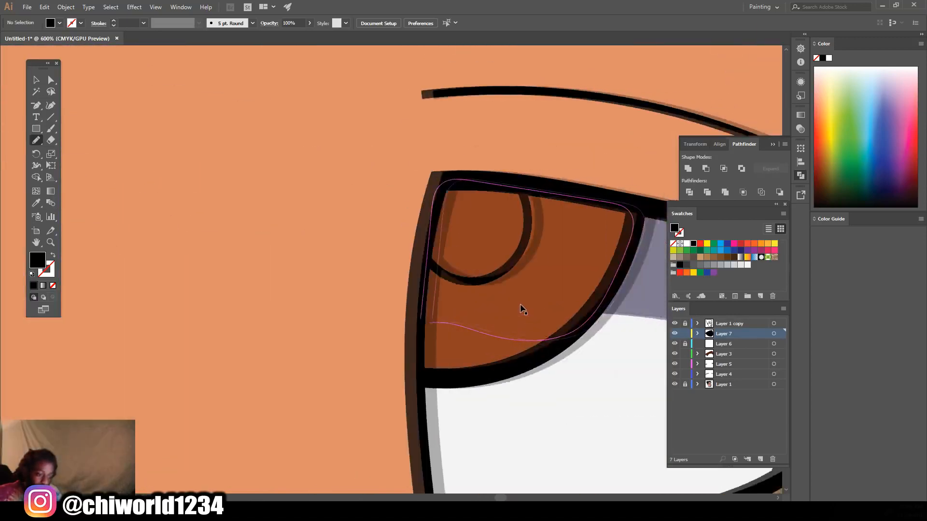
pyautogui.hscroll(1, 520, 305)
pyautogui.scroll(1, 333, 218)
pyautogui.moveTo(276, 301); pyautogui.dragTo(279, 307)
pyautogui.moveTo(309, 338); pyautogui.dragTo(364, 359)
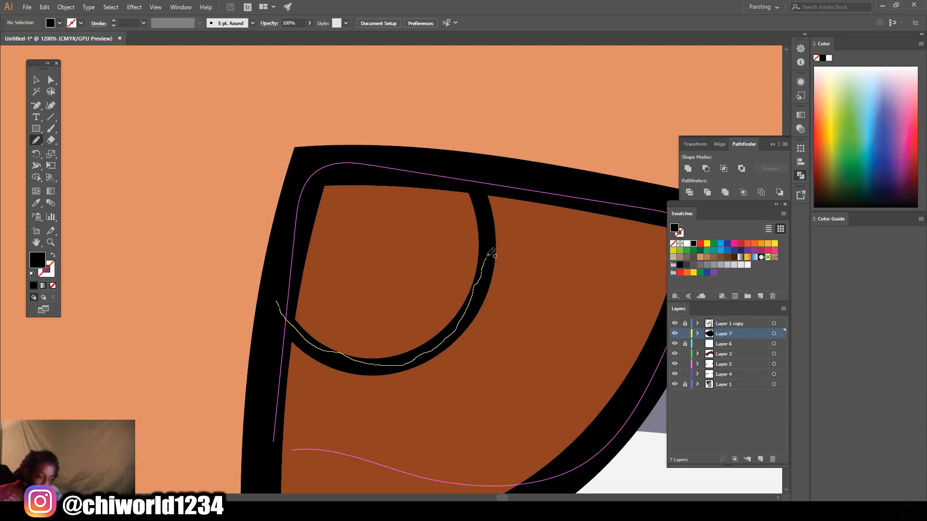
pyautogui.moveTo(488, 213)
pyautogui.mouseDown()
pyautogui.moveTo(474, 180)
pyautogui.moveTo(357, 160)
pyautogui.mouseUp()
pyautogui.moveTo(305, 172); pyautogui.dragTo(288, 278)
pyautogui.hotkey('ctrl', '-')
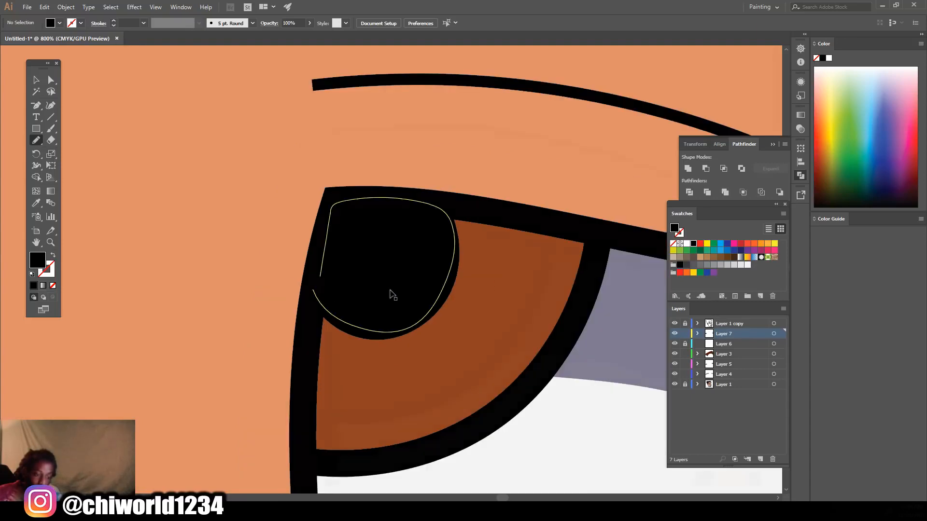
# Step: Examine the filled pupils and eye shading on the whole face
pyautogui.hotkey('ctrl', '-')
pyautogui.hotkey('ctrl', '-')
pyautogui.hotkey('ctrl', '-')
pyautogui.hotkey('ctrl', '-')
pyautogui.hotkey('ctrl', '-')
pyautogui.hotkey('ctrl', '-')
pyautogui.hotkey('ctrl', '-')
pyautogui.hotkey('ctrl', '-')
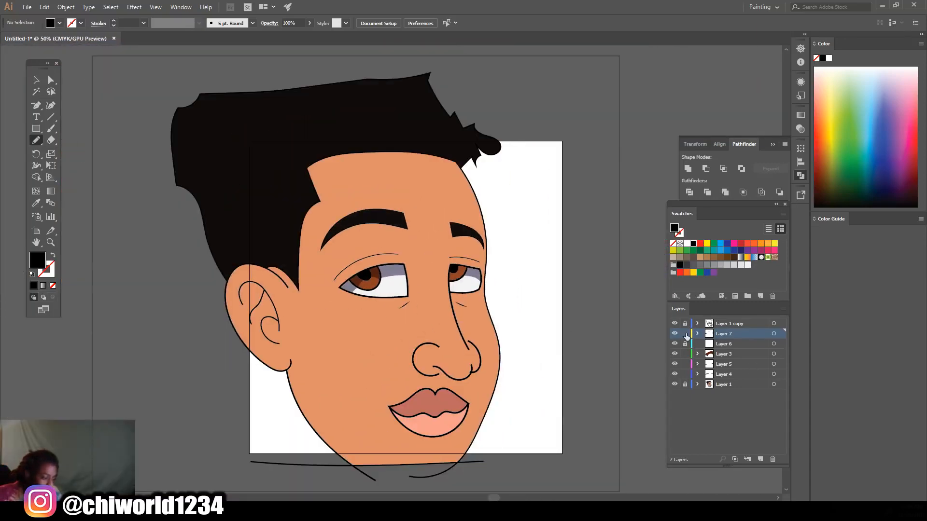
pyautogui.hotkey('ctrl', '+')
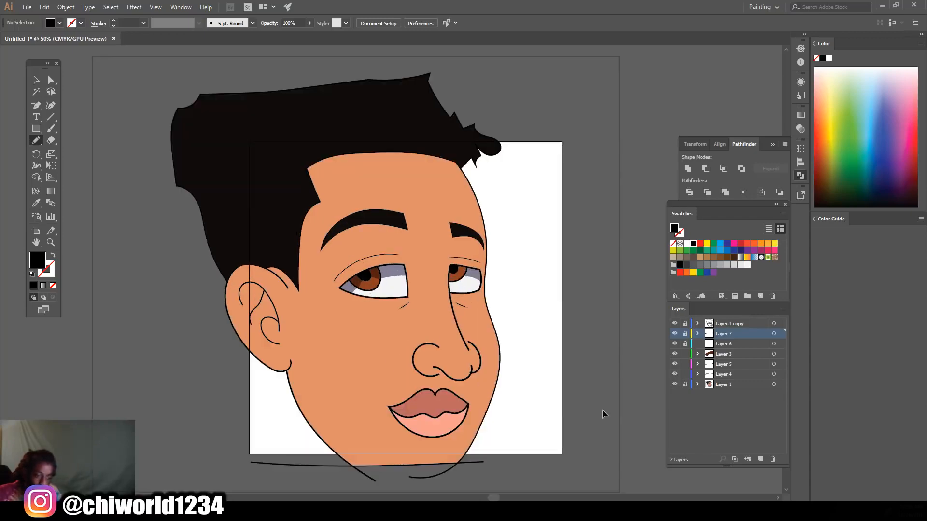
pyautogui.scroll(-3, 598, 415)
pyautogui.scroll(4, 593, 403)
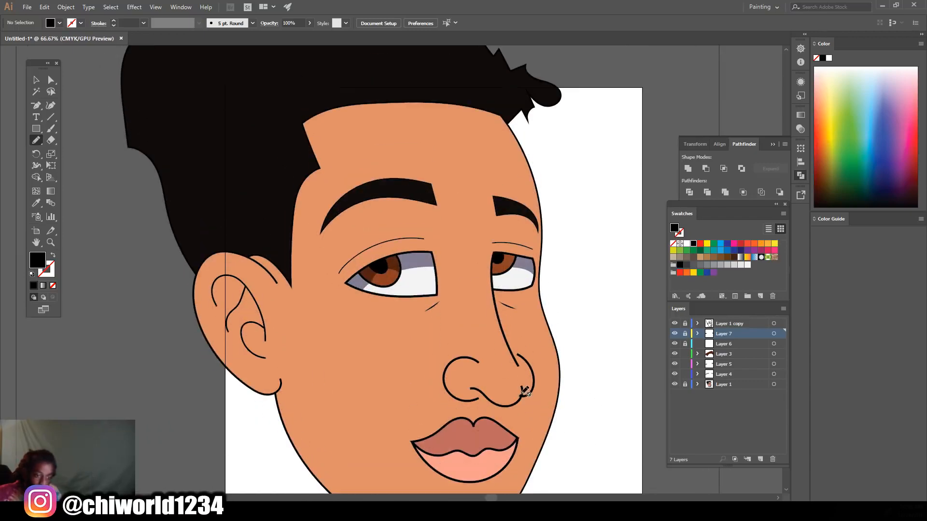
pyautogui.hotkey('ctrl', '-')
pyautogui.scroll(-3, 499, 376)
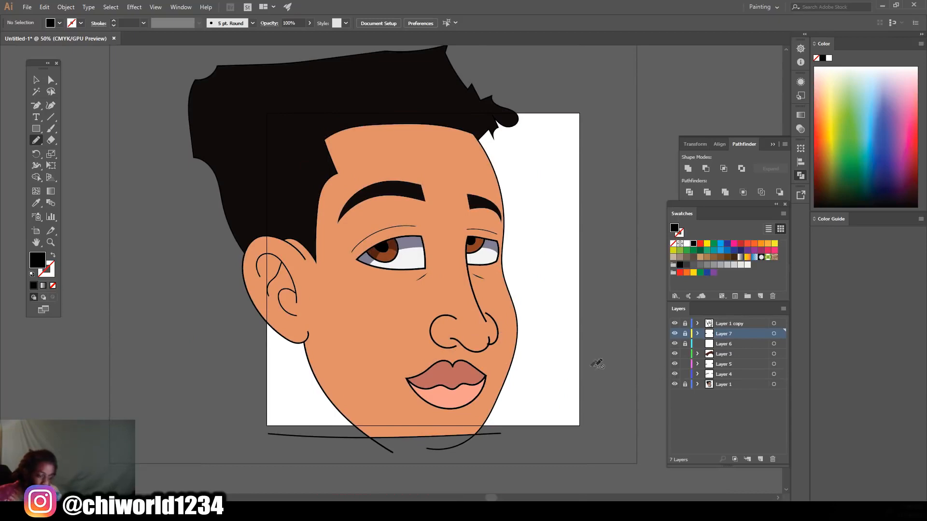
pyautogui.scroll(-3, 600, 362)
pyautogui.hotkey('ctrl', '+')
pyautogui.scroll(4, 567, 368)
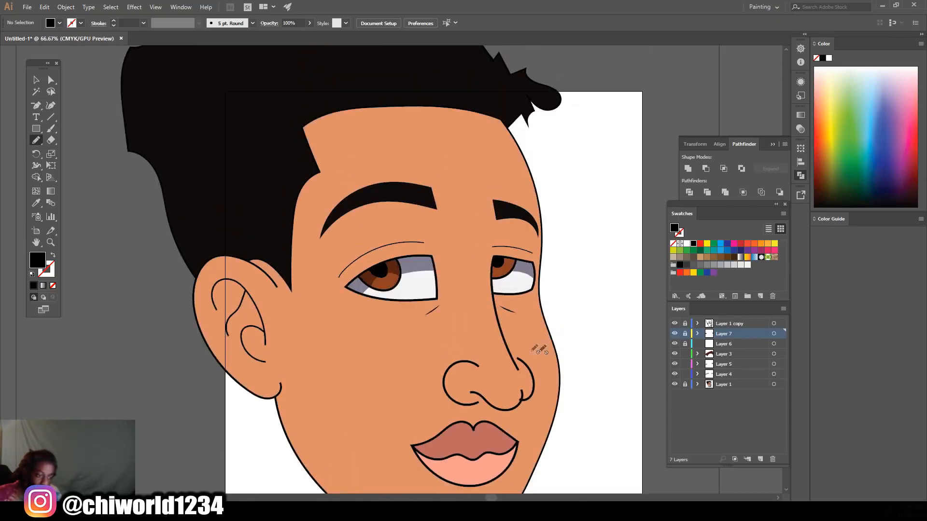
pyautogui.scroll(-1, 461, 304)
pyautogui.scroll(-2, 504, 341)
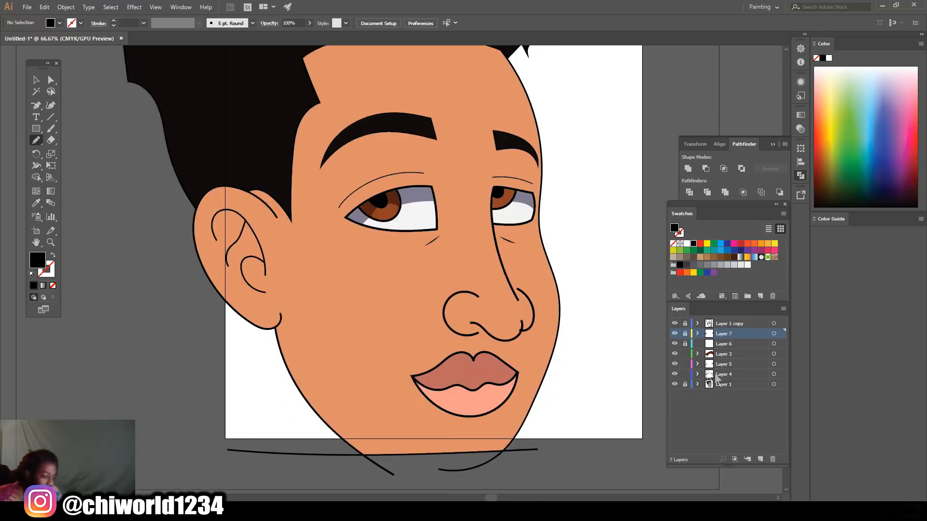
# Step: Lock Layer 3 and Layer 5 and make Layer 4 the active layer
pyautogui.click(729, 355)
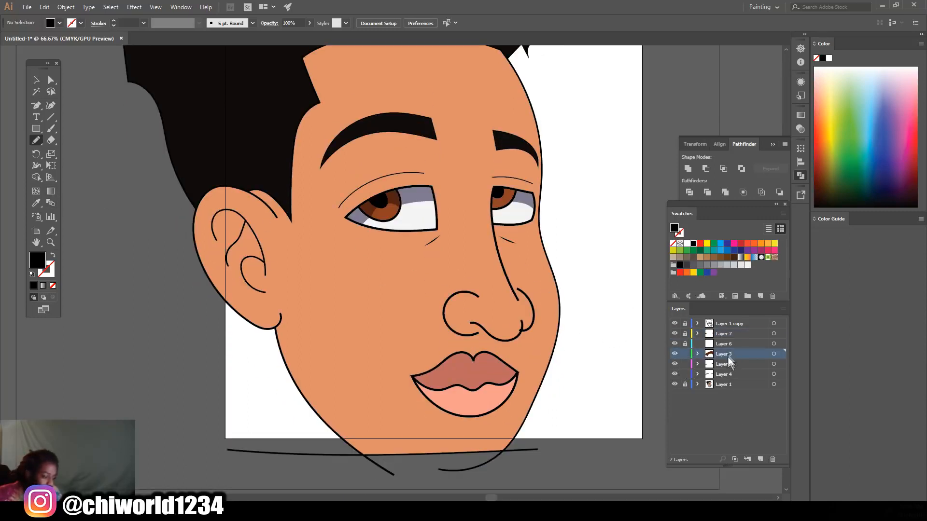
pyautogui.click(722, 377)
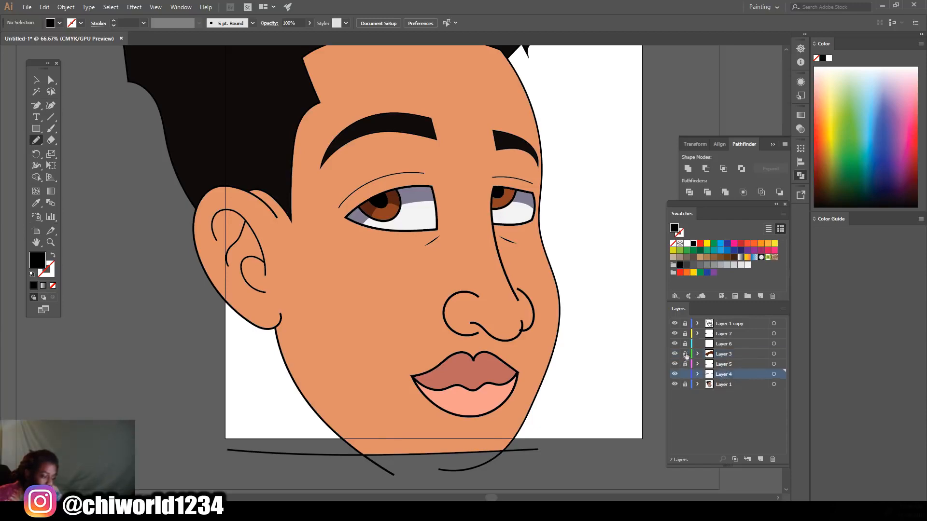
pyautogui.hotkey('ctrl', '=')
pyautogui.hscroll(3, 345, 333)
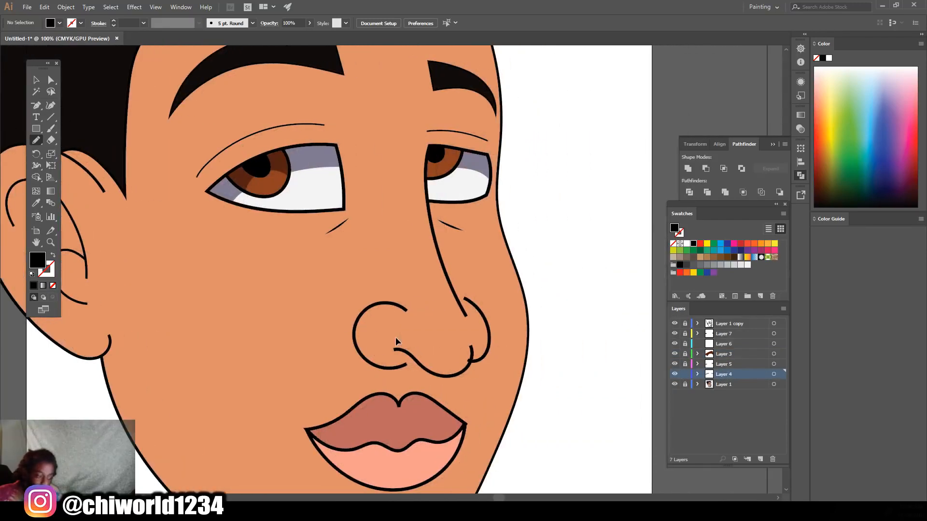
# Step: Sample the skin colour from the nose and darken the fill to RGB 137, 91, 73 for Pencil shading
pyautogui.click(35, 203)
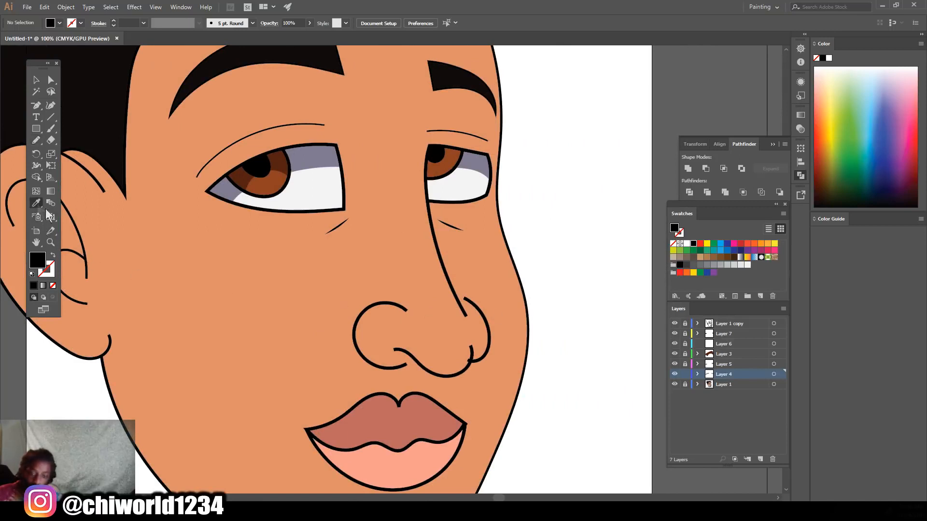
pyautogui.click(411, 340)
pyautogui.doubleClick(41, 267)
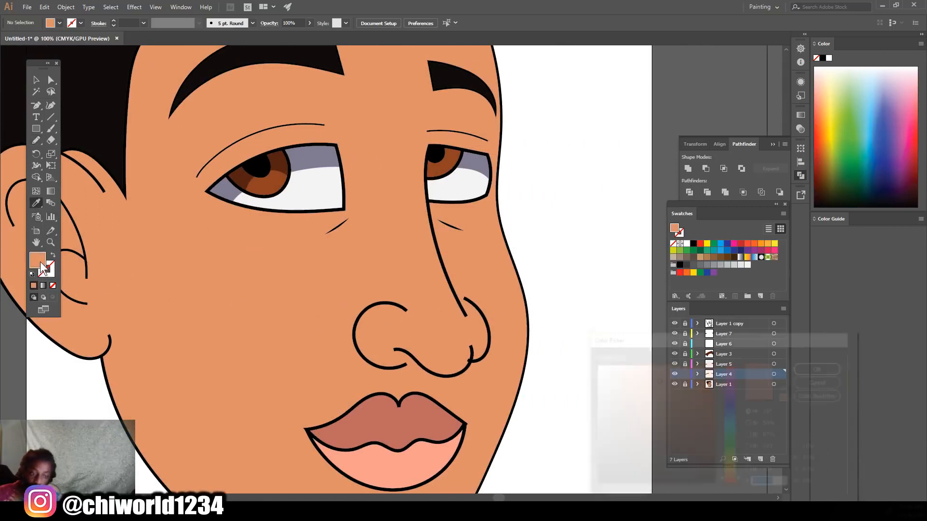
pyautogui.moveTo(638, 397)
pyautogui.mouseDown()
pyautogui.moveTo(657, 407)
pyautogui.moveTo(651, 419)
pyautogui.mouseUp()
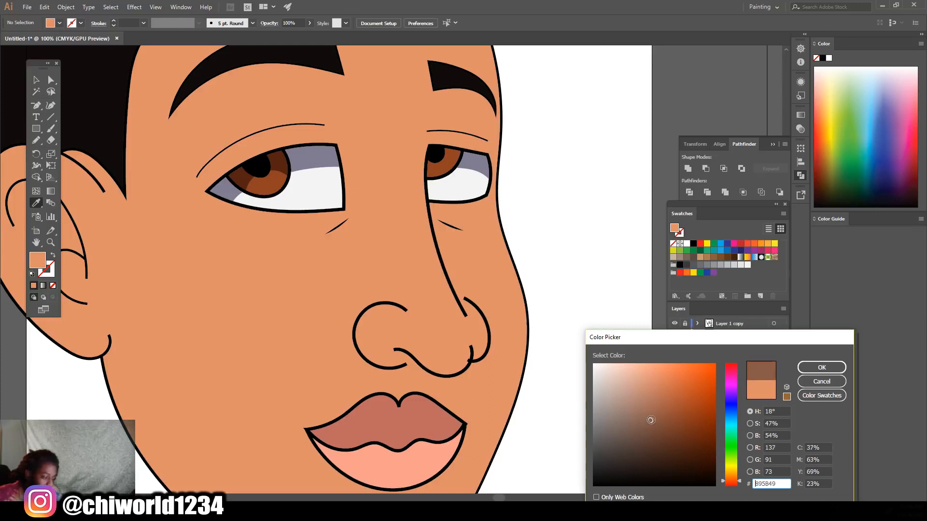
pyautogui.click(821, 367)
pyautogui.click(36, 139)
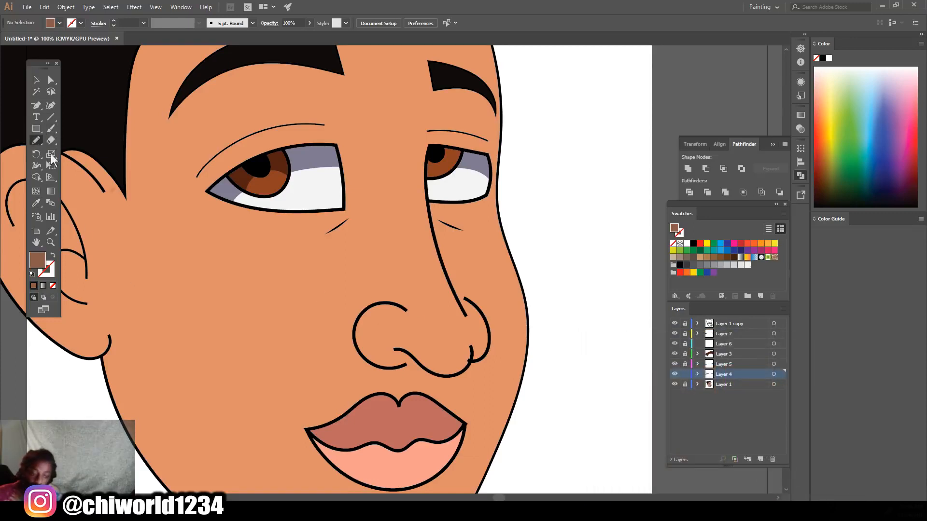
# Step: Try to draw a dark-brown Pencil shadow along the lower outline of the nose
pyautogui.scroll(2, 393, 383)
pyautogui.scroll(1, 450, 329)
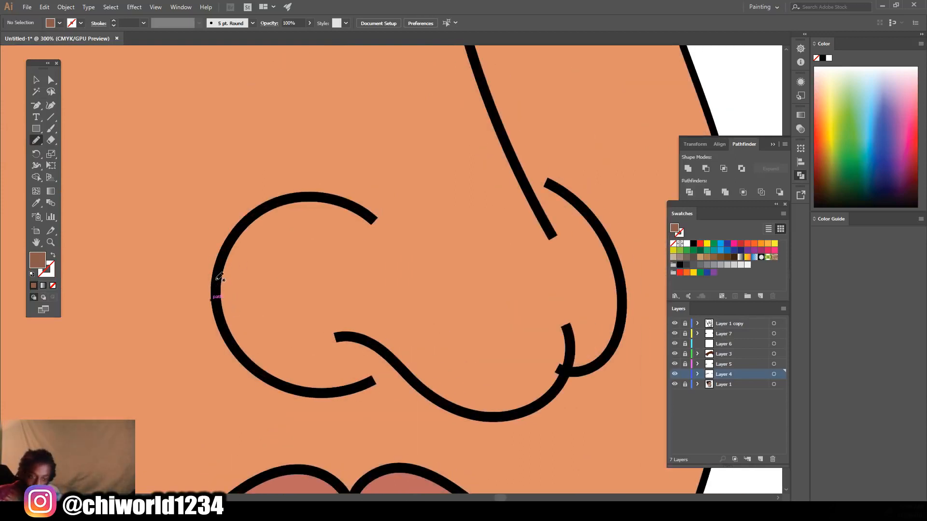
pyautogui.moveTo(244, 353)
pyautogui.mouseDown()
pyautogui.moveTo(321, 394)
pyautogui.moveTo(397, 374)
pyautogui.moveTo(479, 412)
pyautogui.moveTo(520, 413)
pyautogui.moveTo(555, 393)
pyautogui.mouseUp()
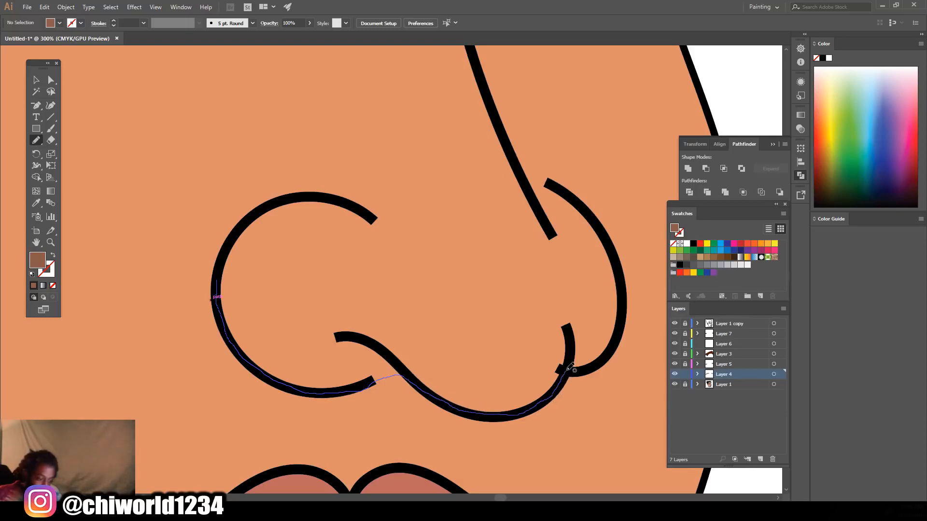
pyautogui.moveTo(622, 328); pyautogui.dragTo(625, 294)
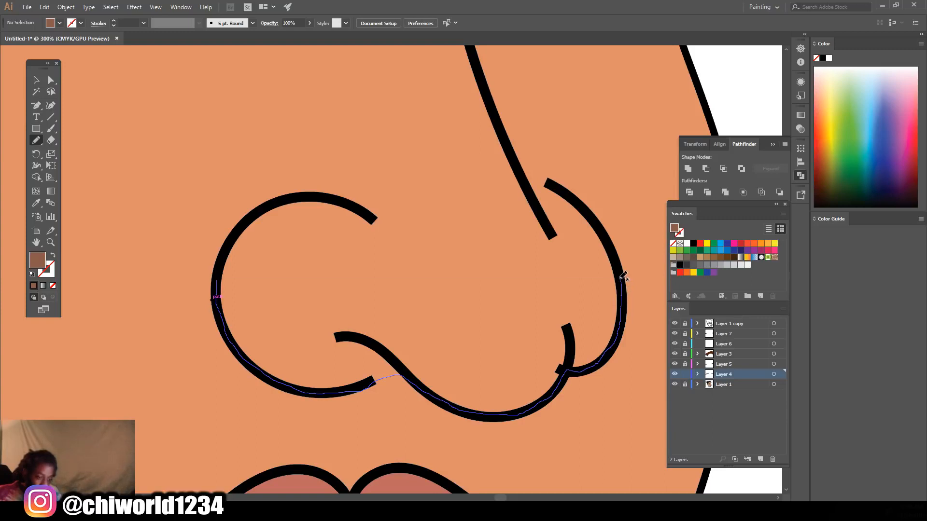
pyautogui.moveTo(623, 276); pyautogui.dragTo(622, 279)
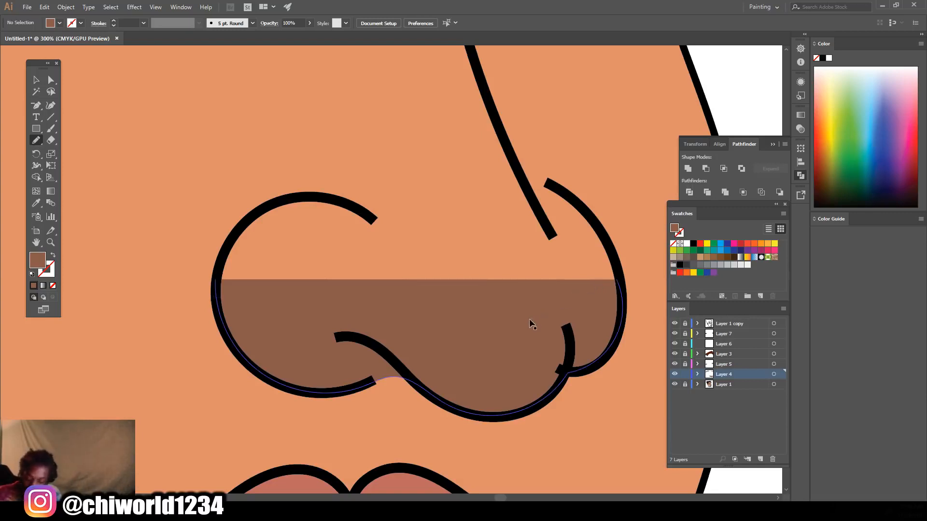
pyautogui.hotkey('ctrl', 'z')
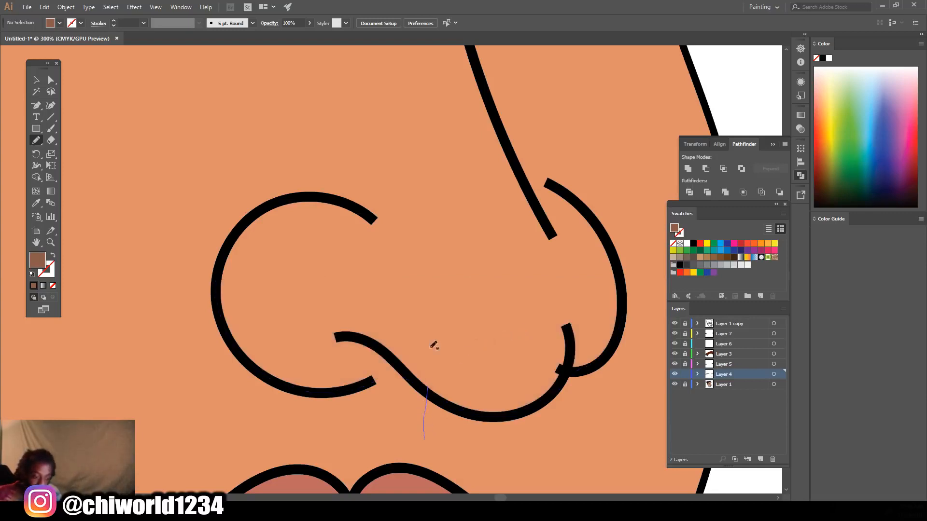
pyautogui.moveTo(311, 309)
pyautogui.mouseDown()
pyautogui.moveTo(355, 391)
pyautogui.moveTo(460, 438)
pyautogui.moveTo(591, 403)
pyautogui.mouseUp()
pyautogui.hotkey('ctrl', 'z')
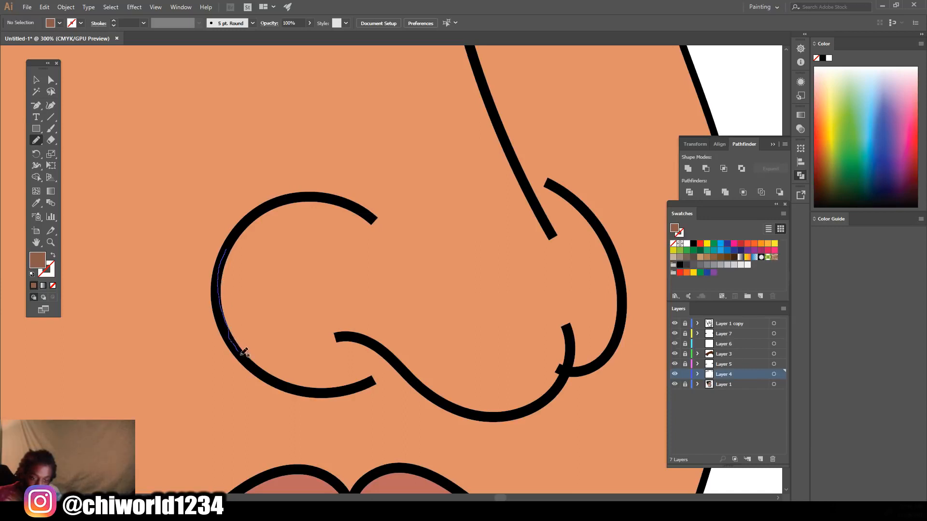
# Step: Draw a closed dark-brown Pencil shadow along the lower outline of the nose, spanning both nostrils with a wavy upper edge
pyautogui.moveTo(376, 381)
pyautogui.mouseDown()
pyautogui.moveTo(444, 404)
pyautogui.moveTo(499, 410)
pyautogui.mouseUp()
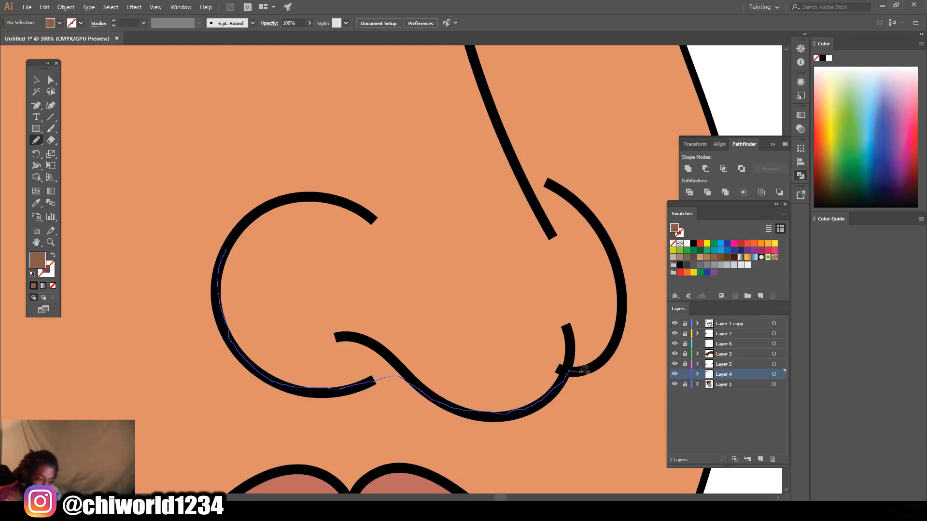
pyautogui.moveTo(624, 302); pyautogui.dragTo(617, 264)
pyautogui.moveTo(604, 239); pyautogui.dragTo(606, 278)
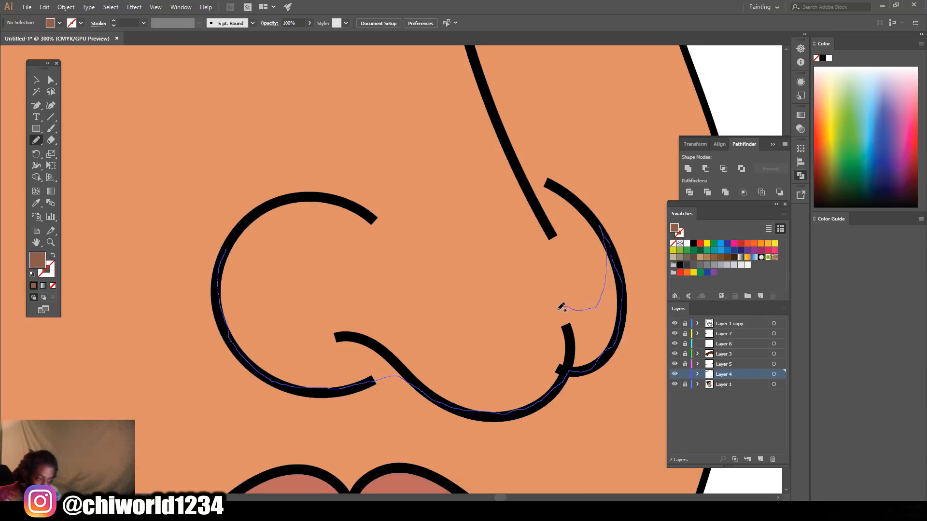
pyautogui.moveTo(542, 353)
pyautogui.mouseDown()
pyautogui.moveTo(507, 368)
pyautogui.moveTo(459, 356)
pyautogui.moveTo(366, 304)
pyautogui.moveTo(335, 321)
pyautogui.mouseUp()
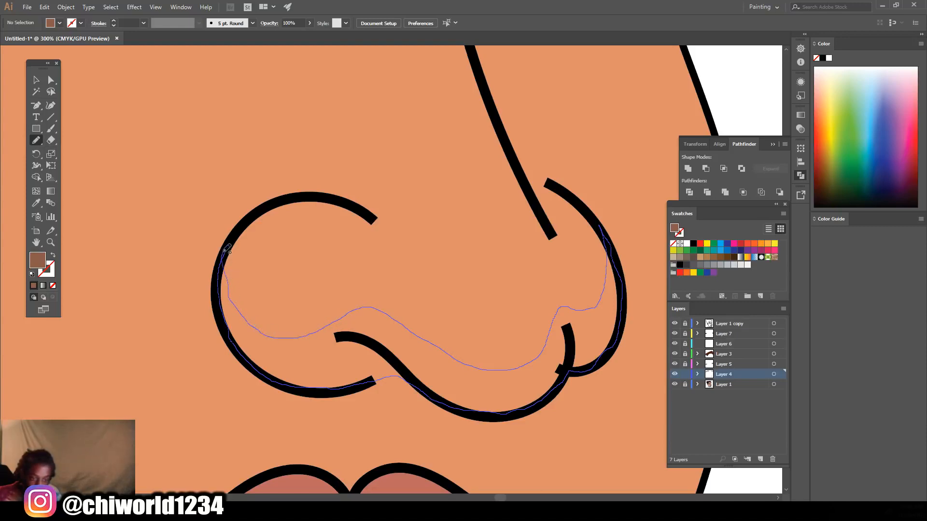
pyautogui.moveTo(226, 249); pyautogui.dragTo(226, 251)
pyautogui.hotkey('ctrl', '1')
pyautogui.moveTo(638, 410); pyautogui.dragTo(535, 395)
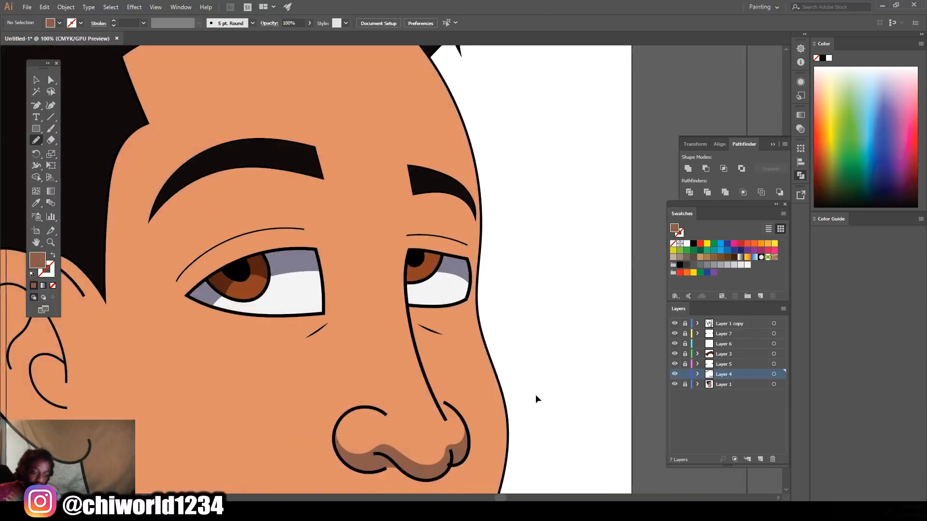
# Step: Try to draw a dark-brown Pencil shadow between the far eye's inner corner and the middle of its eyebrow
pyautogui.hotkey('ctrl', '=')
pyautogui.hotkey('ctrl', '=')
pyautogui.hotkey('ctrl', '=')
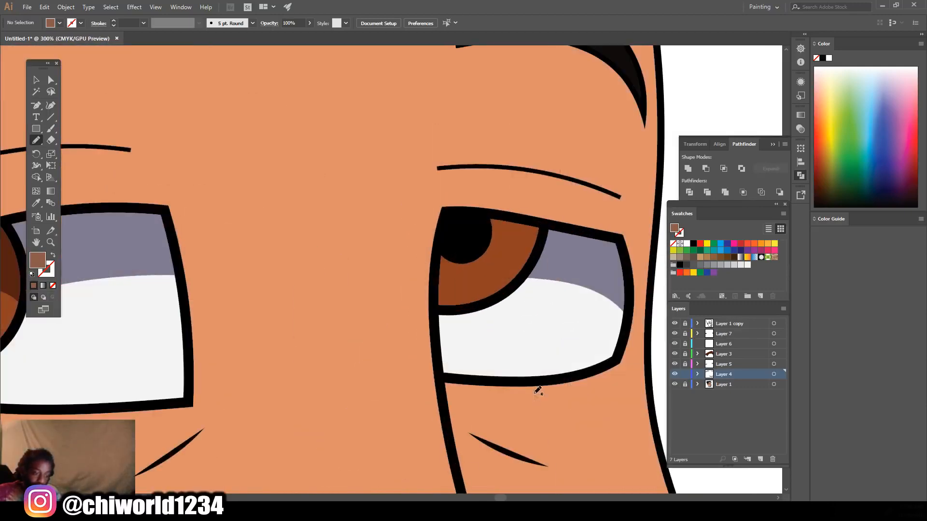
pyautogui.scroll(5, 536, 391)
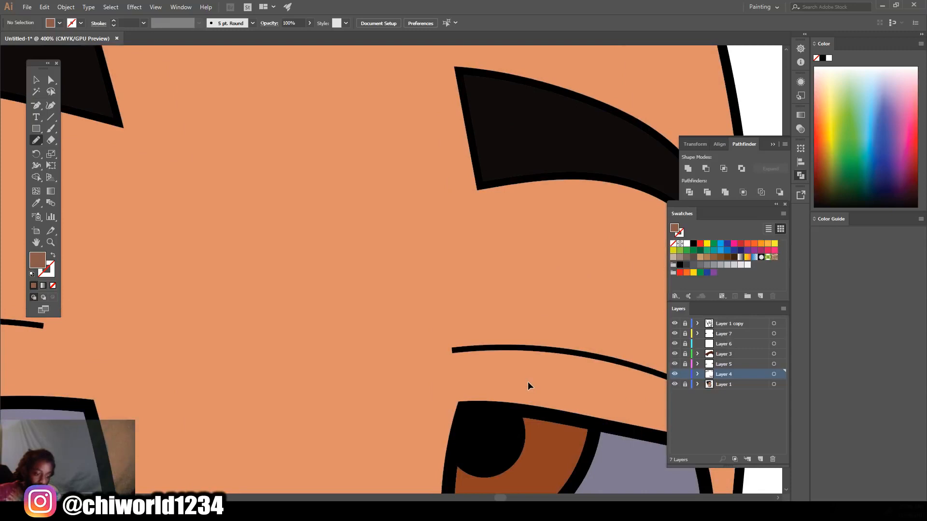
pyautogui.hotkey('ctrl', '=')
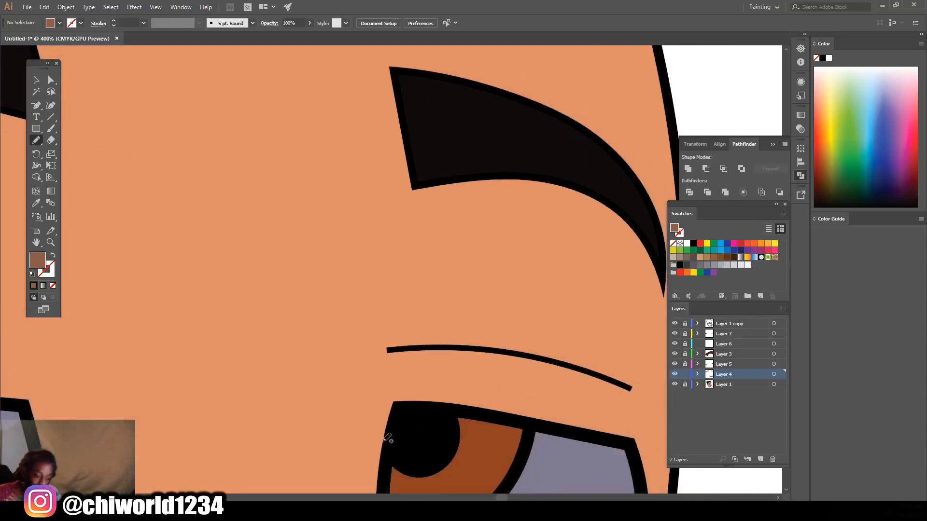
pyautogui.moveTo(384, 467); pyautogui.dragTo(391, 445)
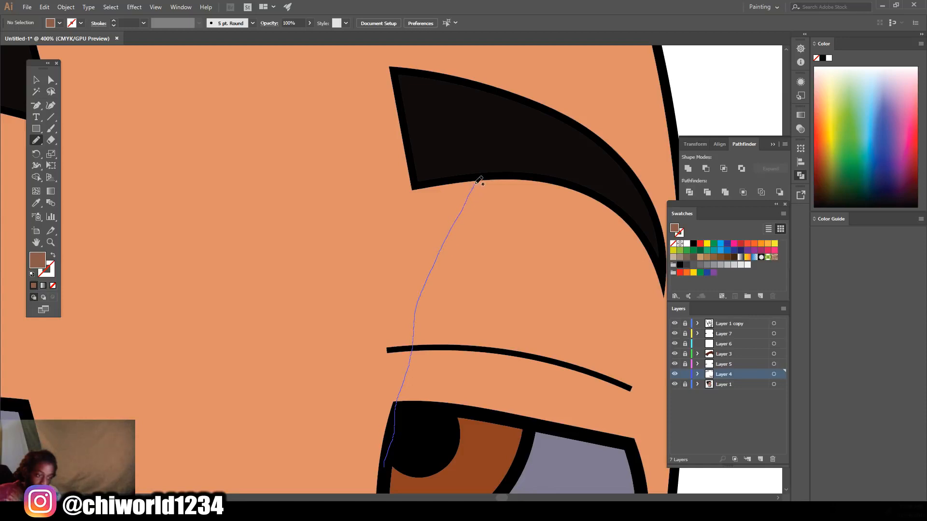
pyautogui.moveTo(478, 183)
pyautogui.mouseDown()
pyautogui.moveTo(475, 211)
pyautogui.moveTo(531, 336)
pyautogui.mouseUp()
pyautogui.moveTo(467, 396)
pyautogui.mouseDown()
pyautogui.moveTo(479, 418)
pyautogui.moveTo(408, 408)
pyautogui.moveTo(392, 428)
pyautogui.mouseUp()
pyautogui.hotkey('ctrl', '-')
pyautogui.hotkey('ctrl', '-')
pyautogui.hotkey('ctrl', '-')
pyautogui.hotkey('ctrl', '-')
pyautogui.hotkey('ctrl', '-')
pyautogui.hotkey('ctrl', '-')
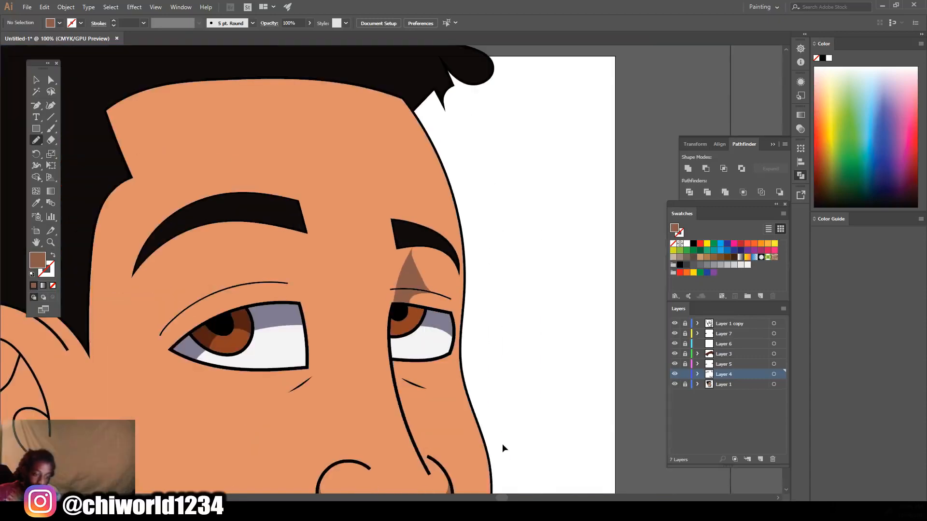
pyautogui.hotkey('ctrl', '+')
pyautogui.hotkey('ctrl', '+')
pyautogui.hotkey('ctrl', '+')
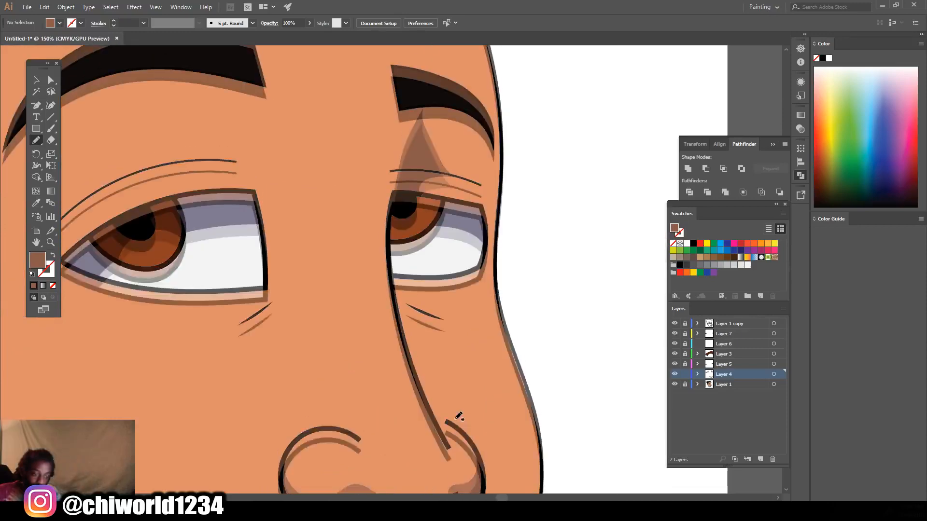
pyautogui.hotkey('ctrl', '+')
pyautogui.hotkey('ctrl', '+')
pyautogui.hotkey('ctrl', '+')
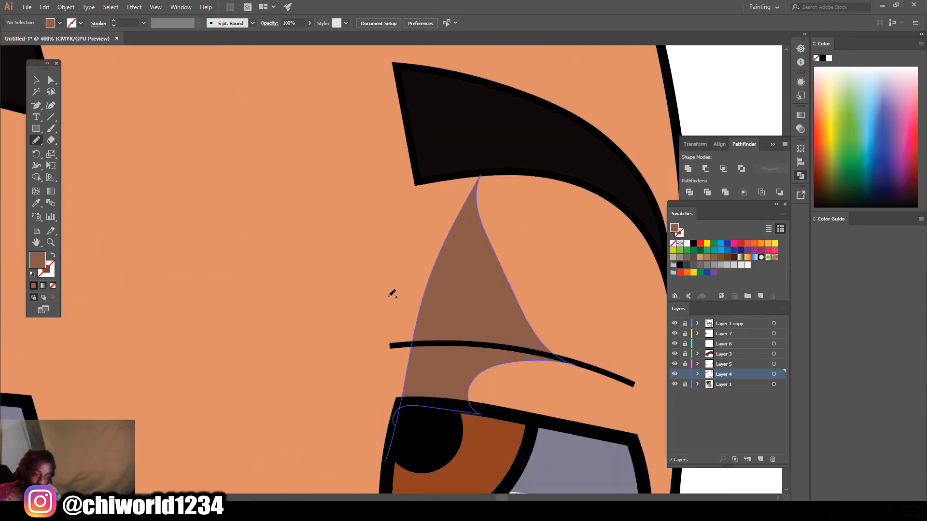
pyautogui.hotkey('ctrl', 'z')
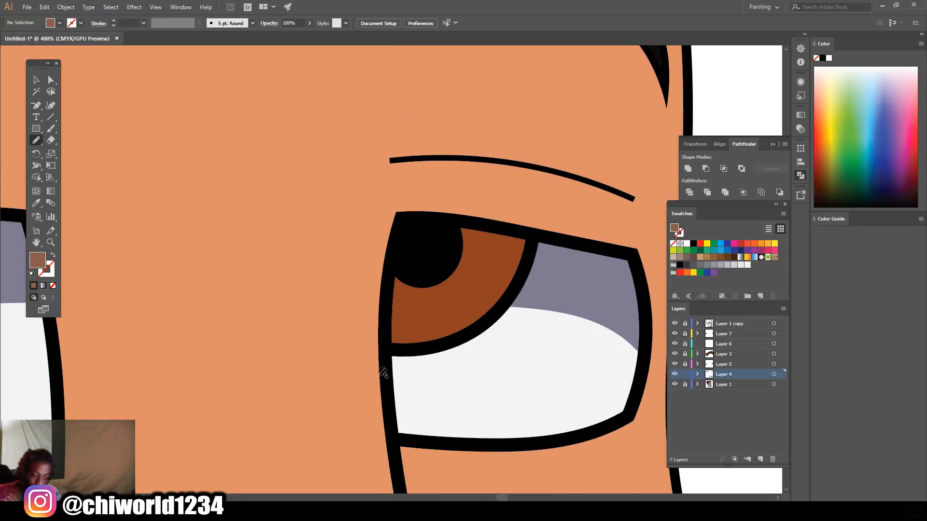
# Step: Draw a dark-brown Pencil shadow from the far eye's inner edge up to the eyebrow's inner end, tapering across the eyelid crease
pyautogui.scroll(2, 384, 381)
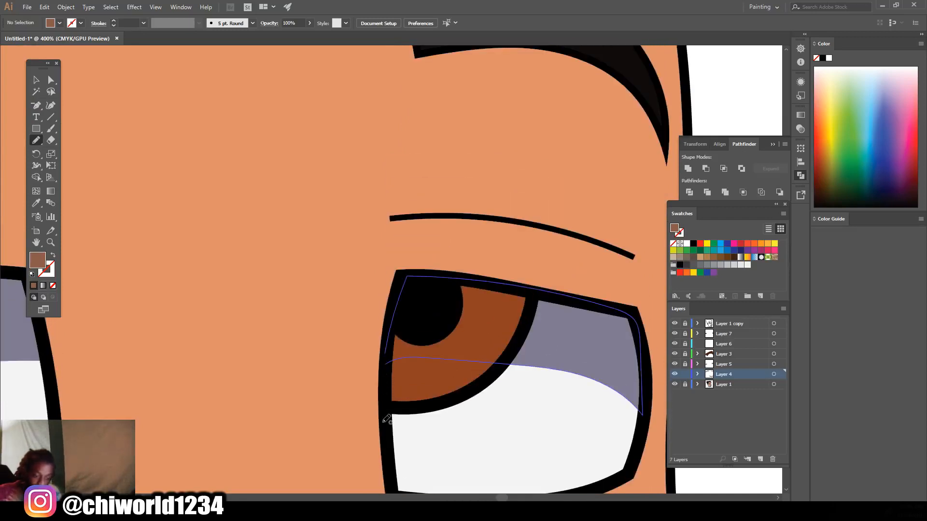
pyautogui.moveTo(381, 382); pyautogui.dragTo(382, 229)
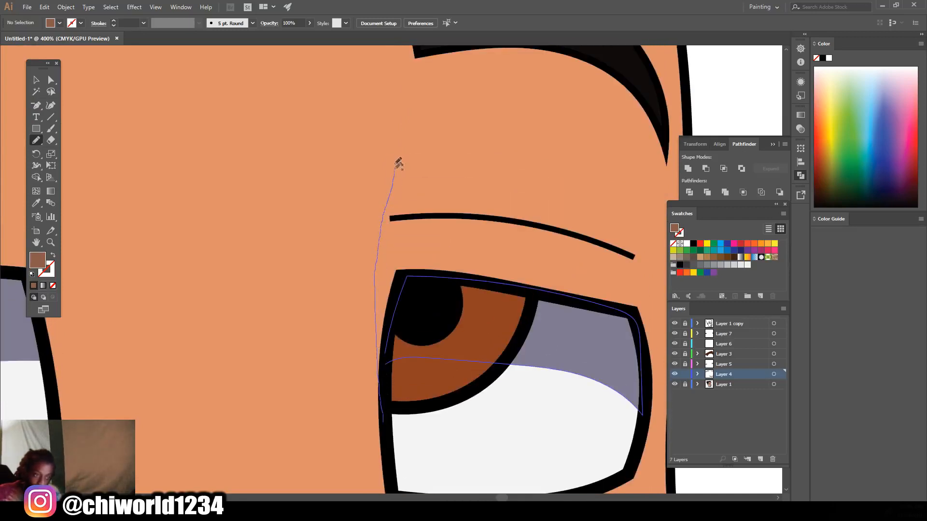
pyautogui.moveTo(398, 168); pyautogui.dragTo(403, 114)
pyautogui.moveTo(415, 64)
pyautogui.mouseDown()
pyautogui.moveTo(445, 164)
pyautogui.moveTo(523, 220)
pyautogui.mouseUp()
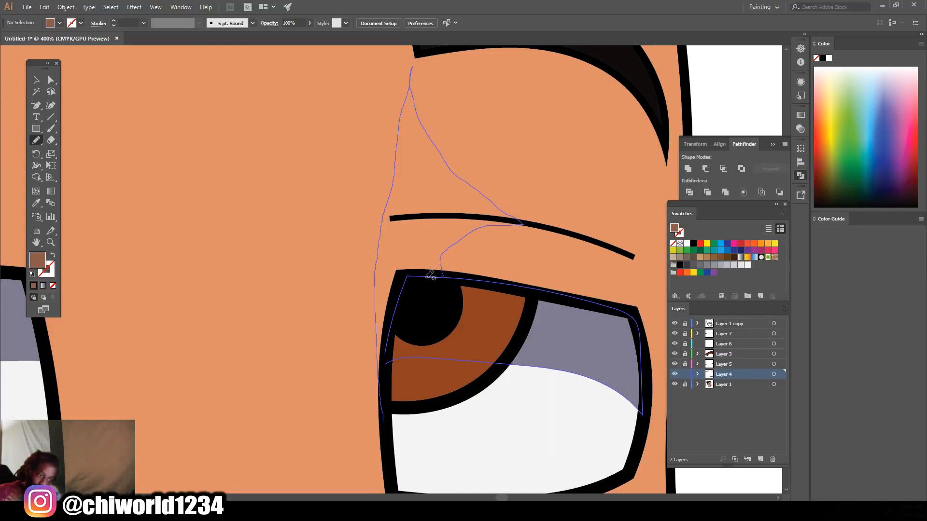
pyautogui.moveTo(396, 298); pyautogui.dragTo(389, 340)
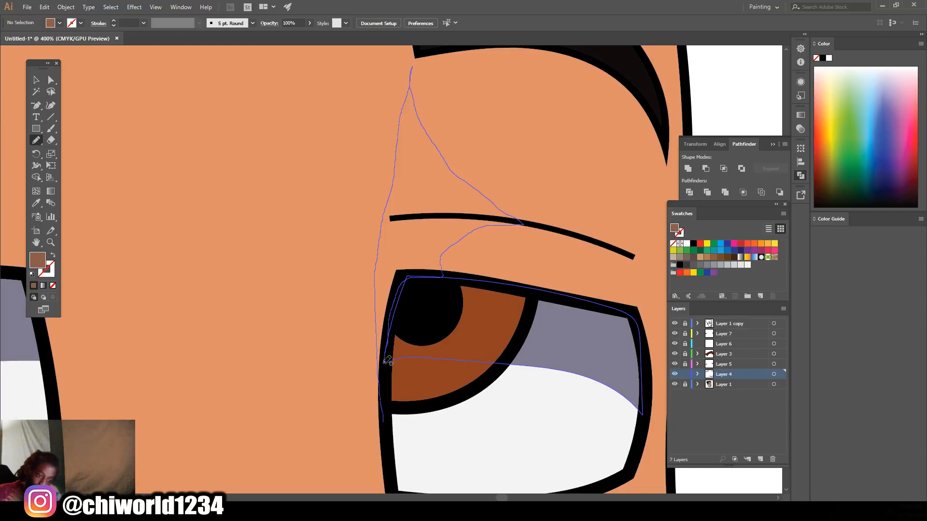
pyautogui.moveTo(385, 390); pyautogui.dragTo(386, 392)
pyautogui.hotkey('ctrl', '-')
pyautogui.hotkey('ctrl', '-')
pyautogui.hotkey('ctrl', '-')
pyautogui.hotkey('ctrl', '-')
pyautogui.hotkey('ctrl', '-')
pyautogui.hotkey('ctrl', '-')
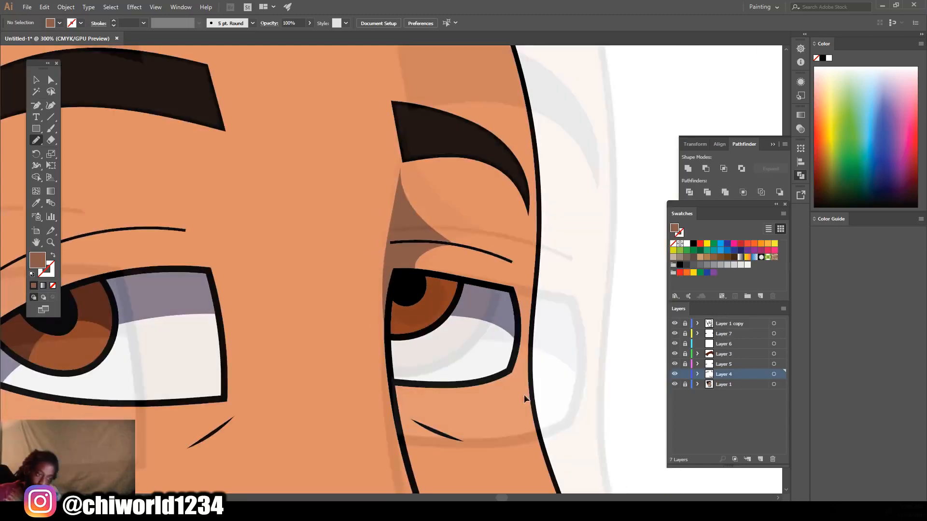
pyautogui.hotkey('ctrl', '-')
# Step: Draw a small curved dark-brown Pencil shadow in the groove between the nose and the upper lip
pyautogui.hscroll(-2, 482, 409)
pyautogui.hotkey('ctrl', '+')
pyautogui.hotkey('ctrl', '+')
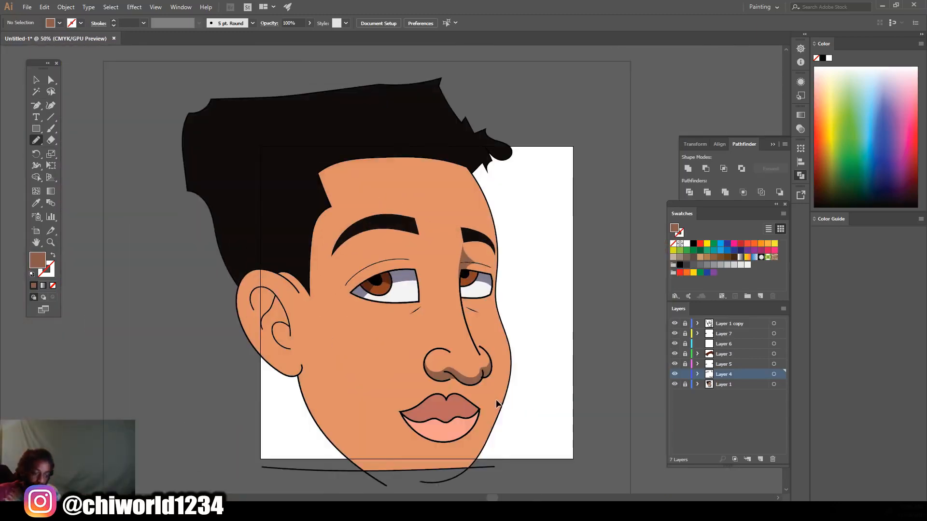
pyautogui.hscroll(2, 496, 401)
pyautogui.scroll(-3, 496, 393)
pyautogui.hotkey('ctrl', '+')
pyautogui.hotkey('ctrl', '+')
pyautogui.scroll(-5, 472, 401)
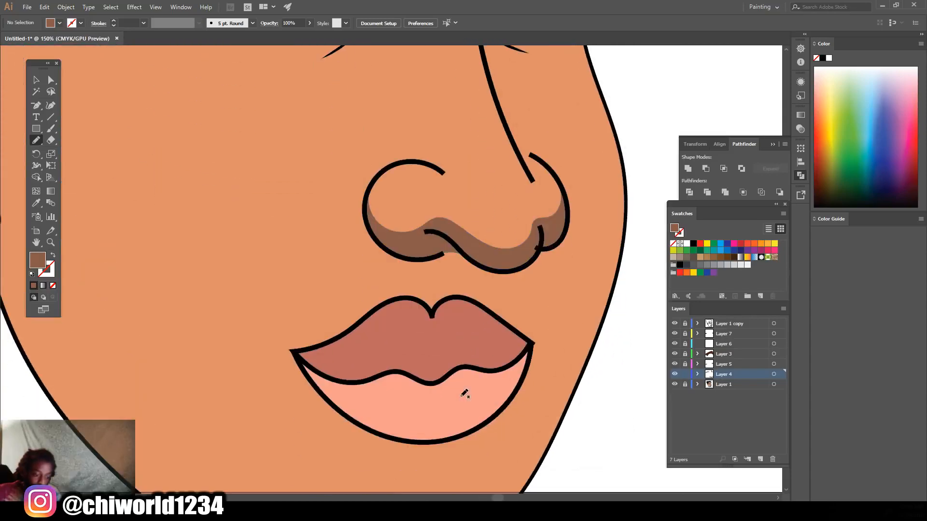
pyautogui.hotkey('ctrl', '+')
pyautogui.hotkey('ctrl', '+')
pyautogui.hscroll(2, 469, 372)
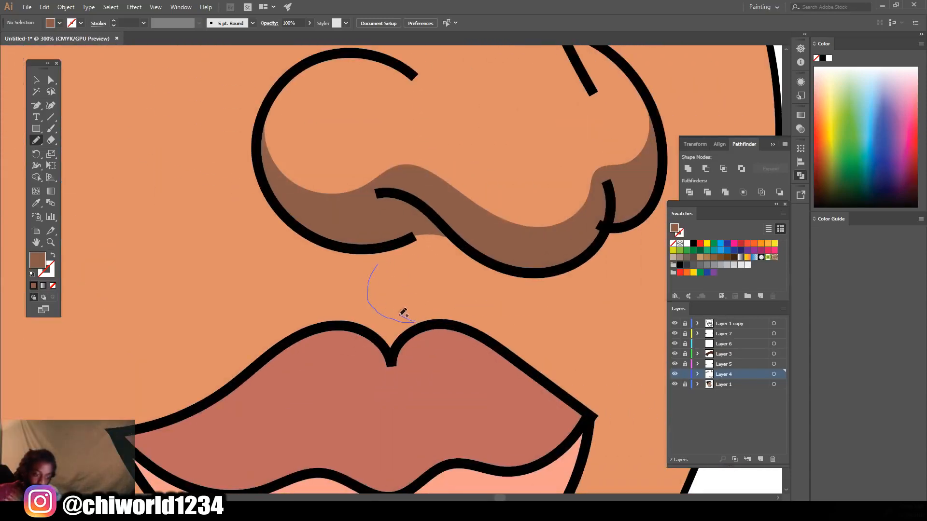
pyautogui.moveTo(384, 268); pyautogui.dragTo(382, 266)
pyautogui.hotkey('ctrl', '-')
pyautogui.hotkey('ctrl', '-')
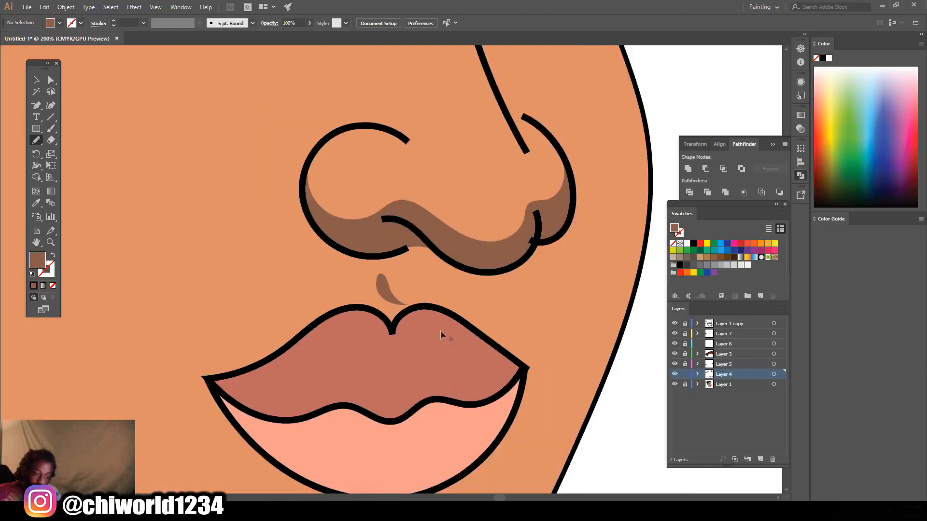
pyautogui.hotkey('ctrl', '-')
pyautogui.hotkey('ctrl', '-')
pyautogui.hotkey('ctrl', '-')
# Step: Draw a thin crescent Pencil shadow under the near eye, ending at its under-eye crease line
pyautogui.scroll(1, 475, 373)
pyautogui.hotkey('ctrl', '+')
pyautogui.hotkey('ctrl', '+')
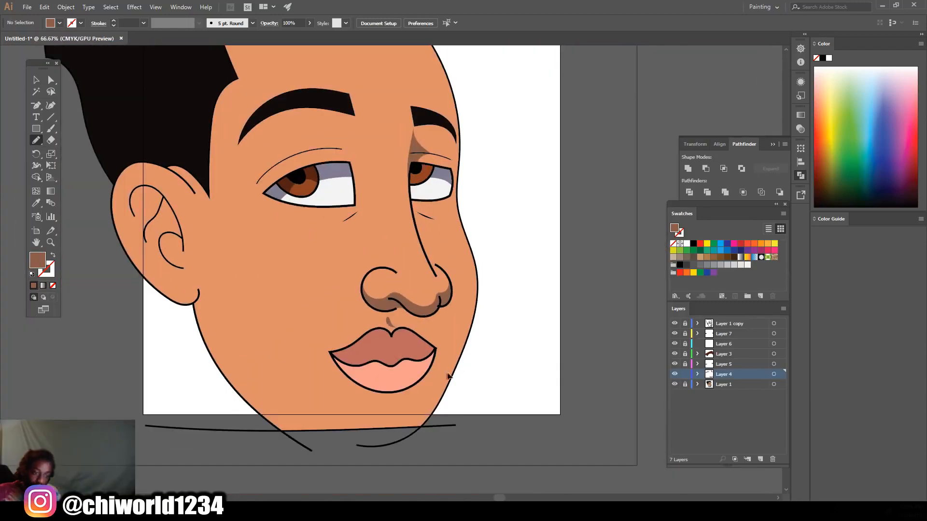
pyautogui.hotkey('ctrl', '+')
pyautogui.hotkey('ctrl', '+')
pyautogui.hotkey('ctrl', '+')
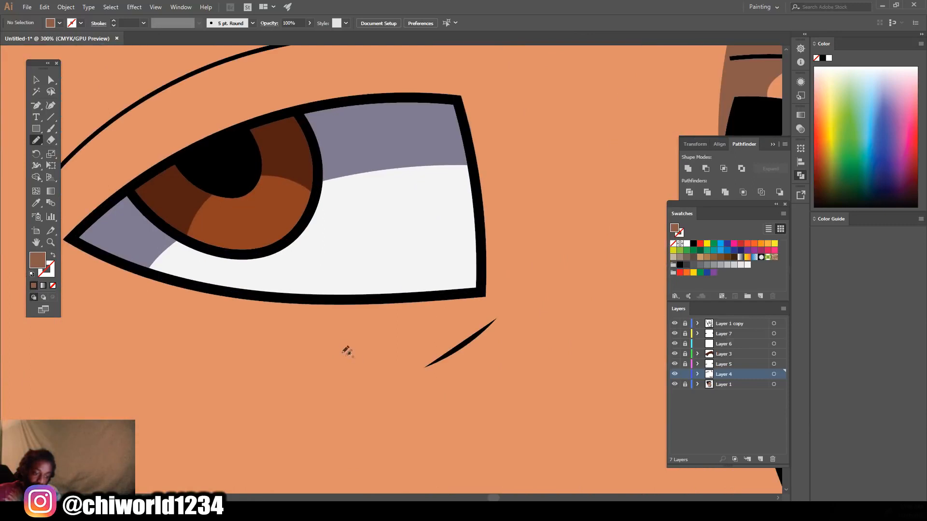
pyautogui.moveTo(250, 349)
pyautogui.mouseDown()
pyautogui.moveTo(304, 357)
pyautogui.moveTo(403, 351)
pyautogui.moveTo(489, 320)
pyautogui.moveTo(393, 379)
pyautogui.moveTo(313, 375)
pyautogui.moveTo(251, 350)
pyautogui.mouseUp()
pyautogui.hotkey('ctrl', '-')
pyautogui.hotkey('ctrl', '-')
pyautogui.hotkey('ctrl', '-')
pyautogui.hotkey('ctrl', '-')
pyautogui.hotkey('ctrl', '-')
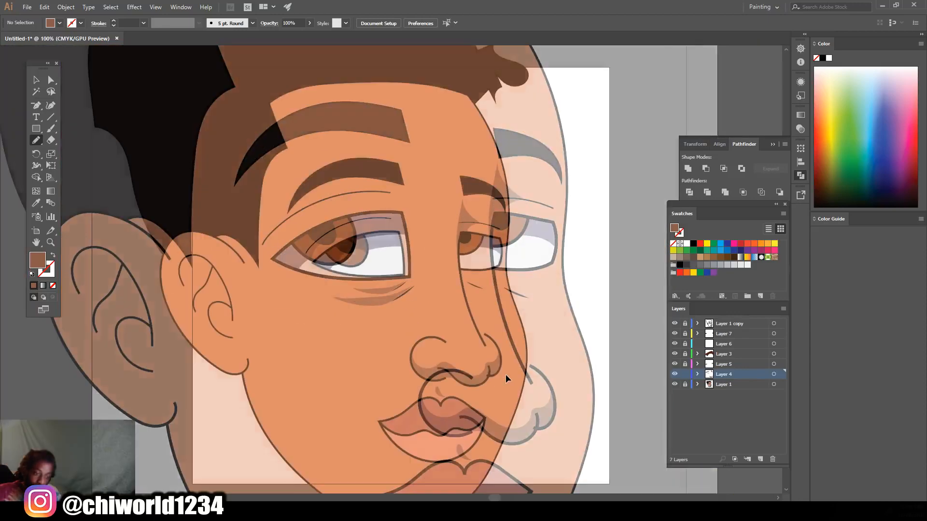
# Step: Draw a Pencil shadow under the far eye, from the nose bridge line along the under-eye crease
pyautogui.hotkey('ctrl', '+')
pyautogui.hotkey('ctrl', '+')
pyautogui.hotkey('ctrl', '+')
pyautogui.hotkey('ctrl', '+')
pyautogui.hotkey('ctrl', '+')
pyautogui.hotkey('ctrl', '+')
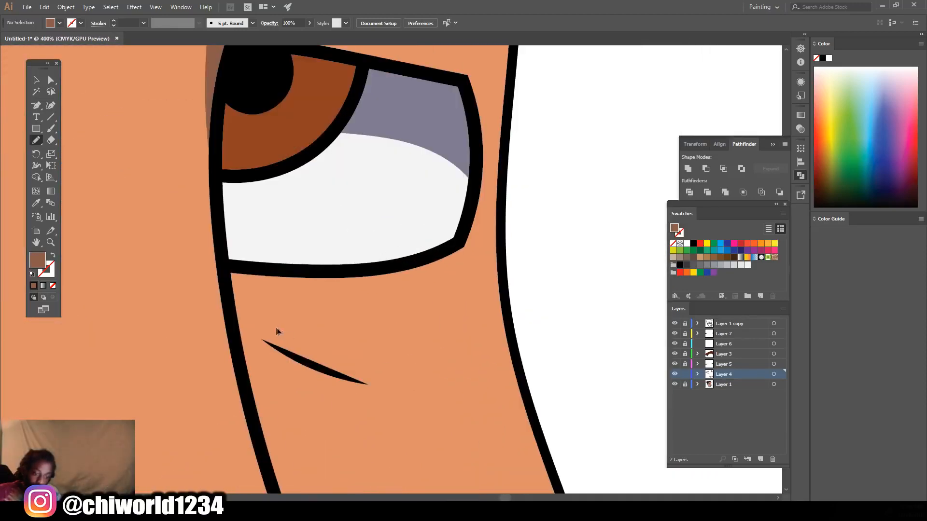
pyautogui.moveTo(229, 272)
pyautogui.mouseDown()
pyautogui.moveTo(265, 321)
pyautogui.moveTo(364, 352)
pyautogui.moveTo(415, 352)
pyautogui.moveTo(316, 367)
pyautogui.moveTo(246, 334)
pyautogui.moveTo(235, 314)
pyautogui.mouseUp()
pyautogui.moveTo(230, 272); pyautogui.dragTo(231, 273)
pyautogui.hotkey('ctrl', '-')
pyautogui.hotkey('ctrl', '-')
pyautogui.hotkey('ctrl', '-')
pyautogui.hotkey('ctrl', '-')
pyautogui.hotkey('ctrl', '-')
pyautogui.hotkey('ctrl', '-')
pyautogui.scroll(3, 410, 368)
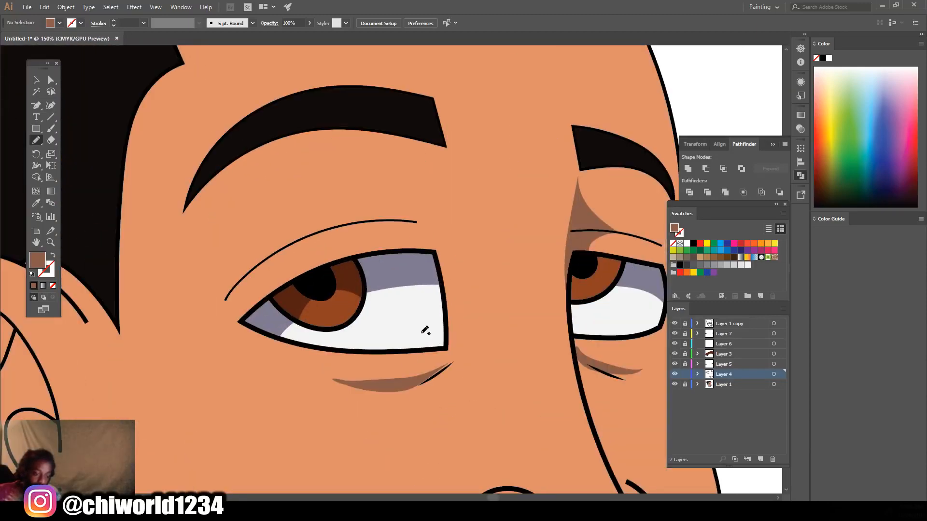
# Step: Sample the dark-brown iris shading of the near eye as the Pencil's fill colour
pyautogui.scroll(1, 569, 332)
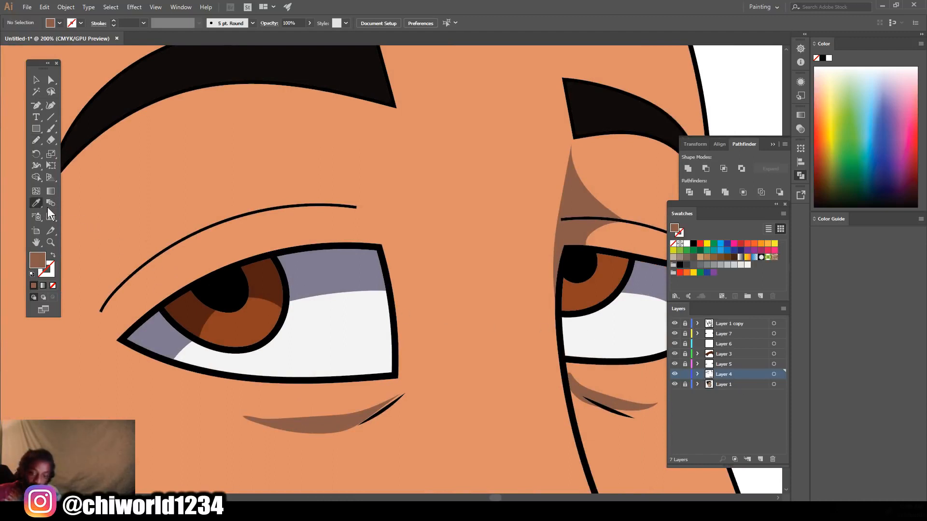
pyautogui.click(258, 285)
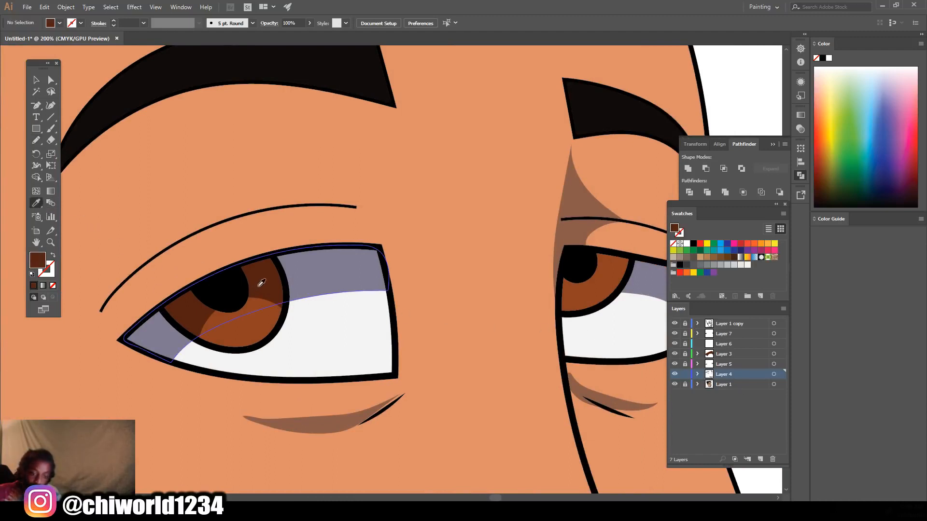
pyautogui.click(32, 137)
# Step: Try to draw the dark-brown shading over the far eye's iris on Layer 4
pyautogui.scroll(4, 535, 303)
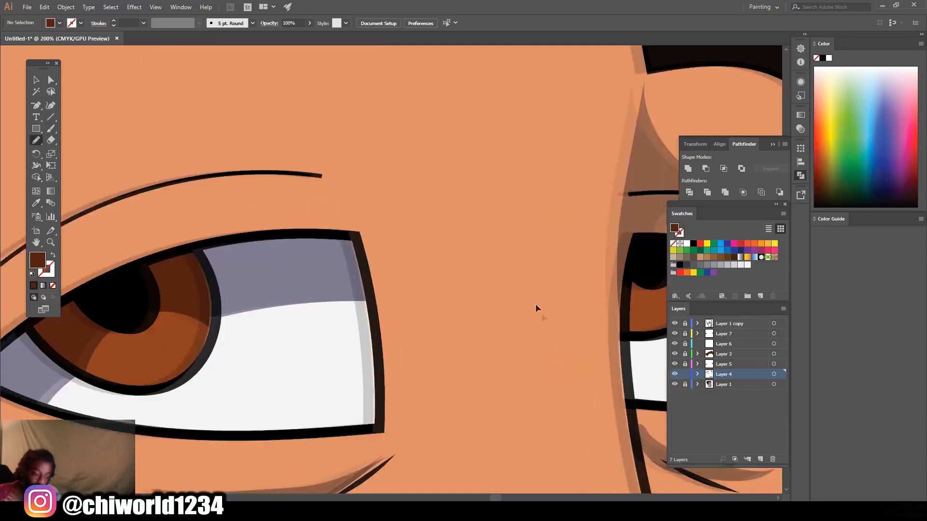
pyautogui.hscroll(-3, 506, 343)
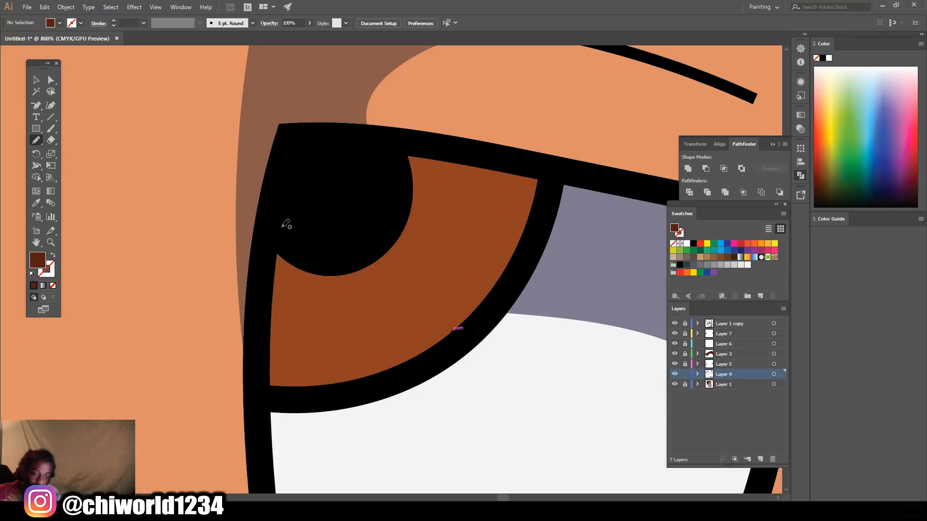
pyautogui.moveTo(265, 323)
pyautogui.mouseDown()
pyautogui.moveTo(292, 187)
pyautogui.moveTo(339, 150)
pyautogui.moveTo(423, 143)
pyautogui.moveTo(537, 171)
pyautogui.moveTo(545, 204)
pyautogui.moveTo(504, 297)
pyautogui.moveTo(476, 331)
pyautogui.moveTo(444, 276)
pyautogui.moveTo(363, 256)
pyautogui.moveTo(268, 326)
pyautogui.mouseUp()
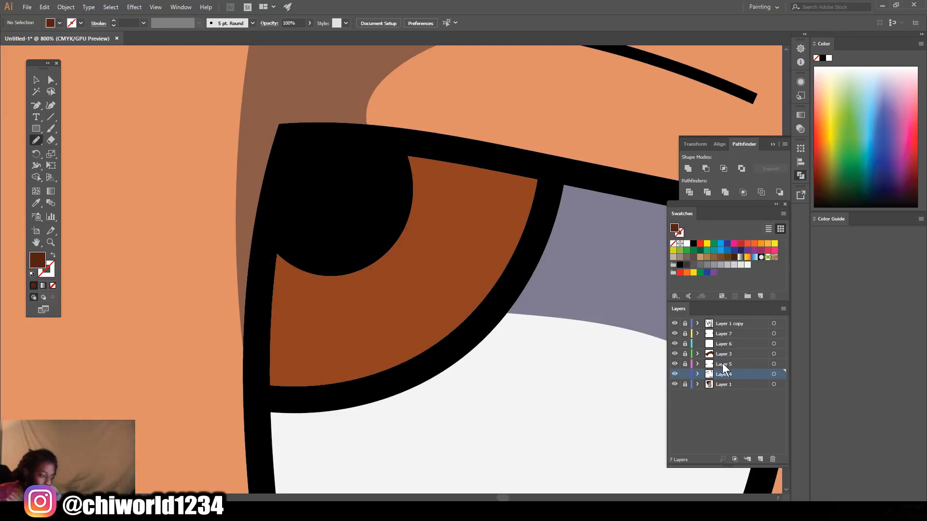
# Step: Lock Layer 4, unlock and activate Layer 3, and draw dark-brown Pencil shading over the upper part of the far iris
pyautogui.click(685, 375)
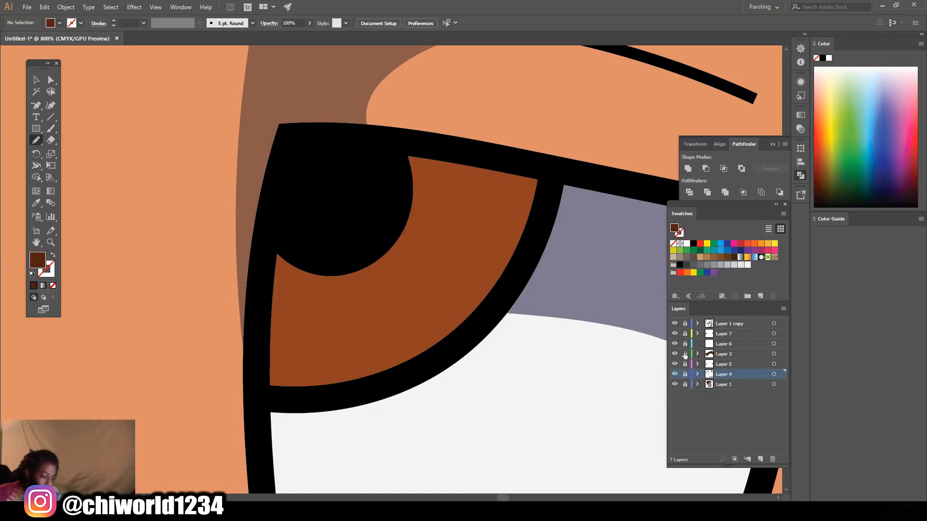
pyautogui.click(717, 356)
pyautogui.moveTo(260, 303)
pyautogui.mouseDown()
pyautogui.moveTo(265, 250)
pyautogui.moveTo(308, 157)
pyautogui.moveTo(366, 140)
pyautogui.moveTo(452, 146)
pyautogui.moveTo(521, 166)
pyautogui.moveTo(541, 184)
pyautogui.moveTo(494, 313)
pyautogui.moveTo(457, 265)
pyautogui.moveTo(357, 252)
pyautogui.moveTo(288, 276)
pyautogui.moveTo(268, 297)
pyautogui.mouseUp()
pyautogui.scroll(-5, 342, 287)
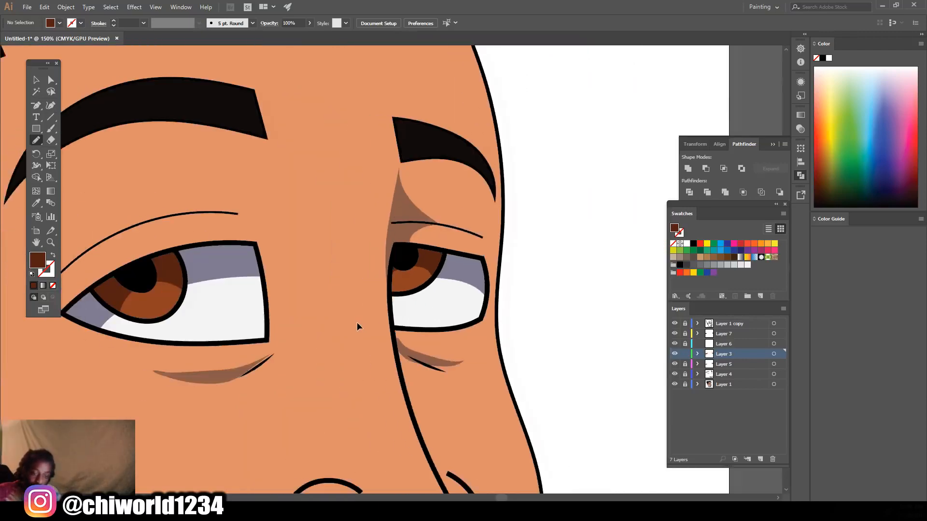
# Step: Lock Layer 3 and unlock Layer 4 for further skin shading
pyautogui.scroll(-3, 357, 323)
pyautogui.hscroll(-1, 358, 322)
pyautogui.scroll(1, 398, 318)
pyautogui.scroll(-2, 420, 315)
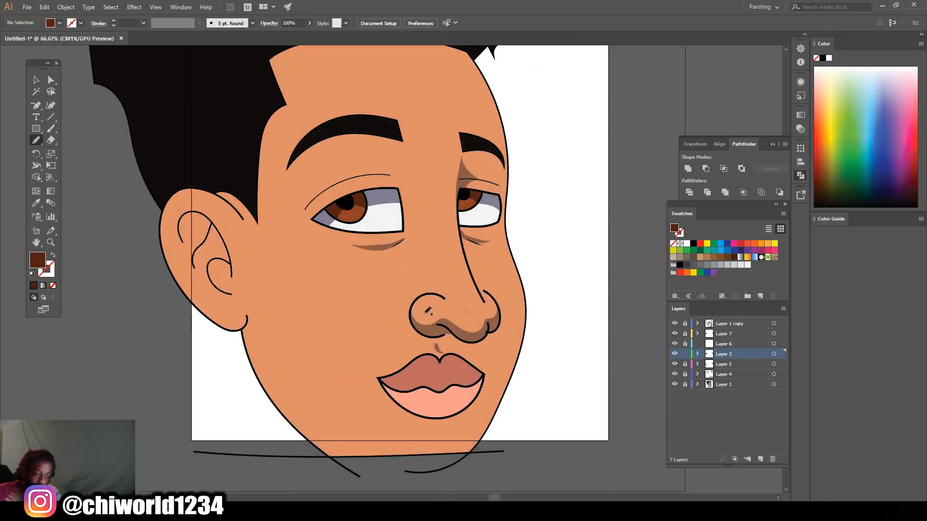
pyautogui.click(685, 374)
pyautogui.scroll(-1, 616, 339)
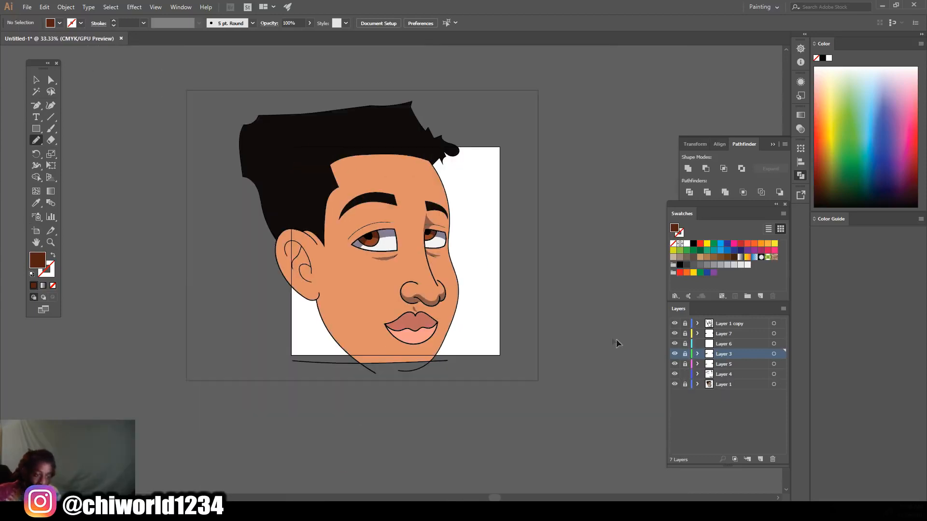
# Step: Activate Layer 4 and sample the brown shadow under the nose as the fill colour
pyautogui.scroll(1, 558, 327)
pyautogui.hscroll(-1, 522, 333)
pyautogui.hscroll(-3, 521, 331)
pyautogui.scroll(1, 568, 316)
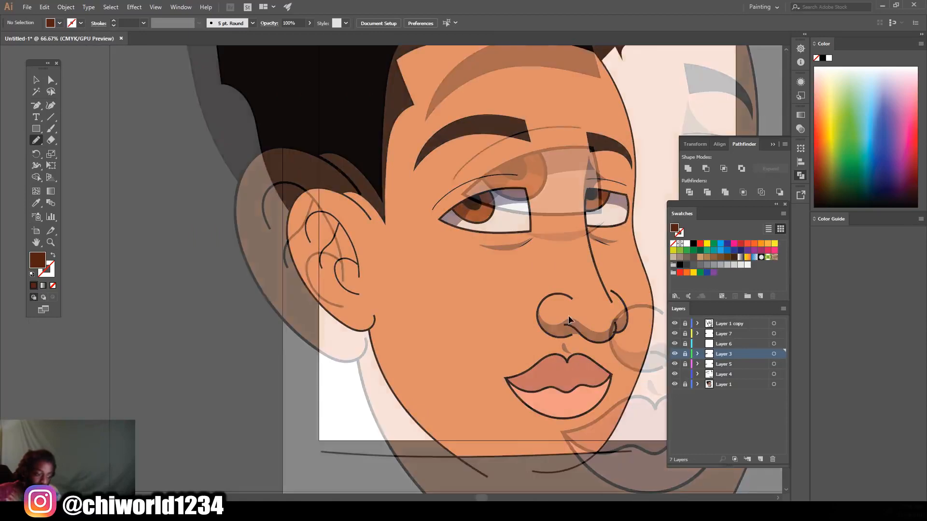
pyautogui.scroll(-1, 574, 321)
pyautogui.hscroll(4, 574, 322)
pyautogui.scroll(-3, 575, 325)
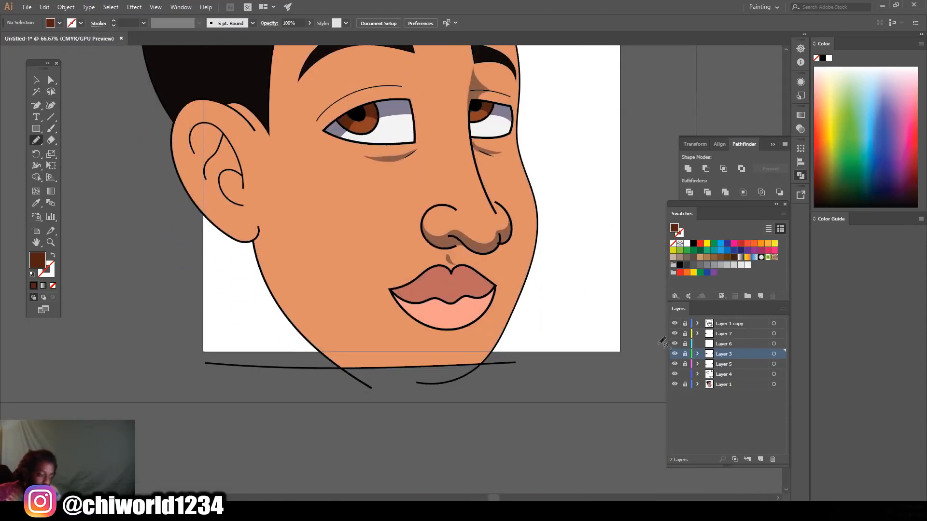
pyautogui.click(726, 374)
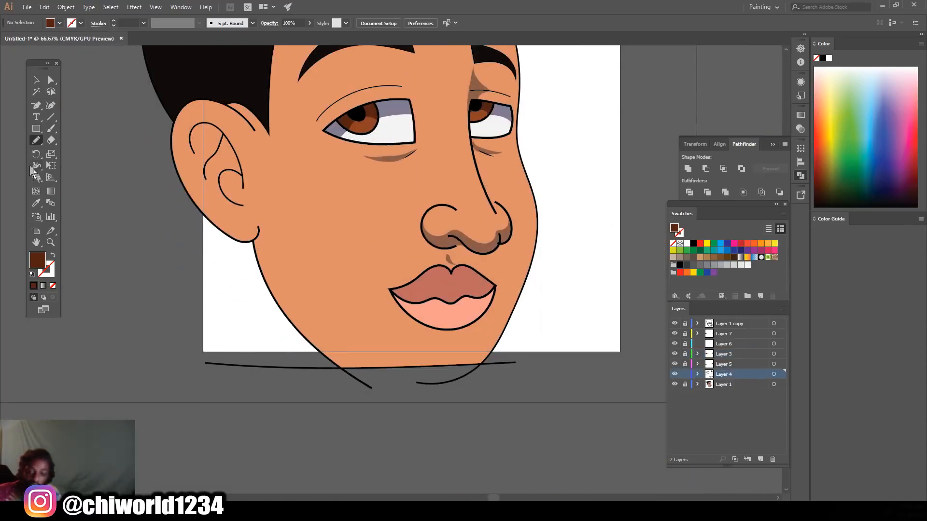
pyautogui.click(37, 203)
pyautogui.click(467, 240)
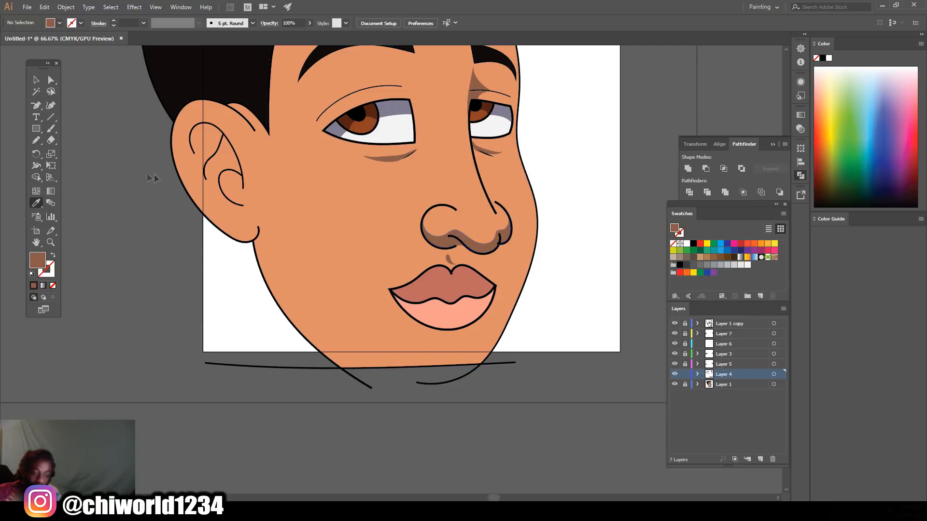
# Step: Draw a brown Pencil shadow in the ear's lower hollow, between the inner ear line and the curve above the ear opening
pyautogui.hotkey('ctrl', '=')
pyautogui.hotkey('ctrl', '=')
pyautogui.hscroll(-5, 97, 193)
pyautogui.scroll(5, 135, 196)
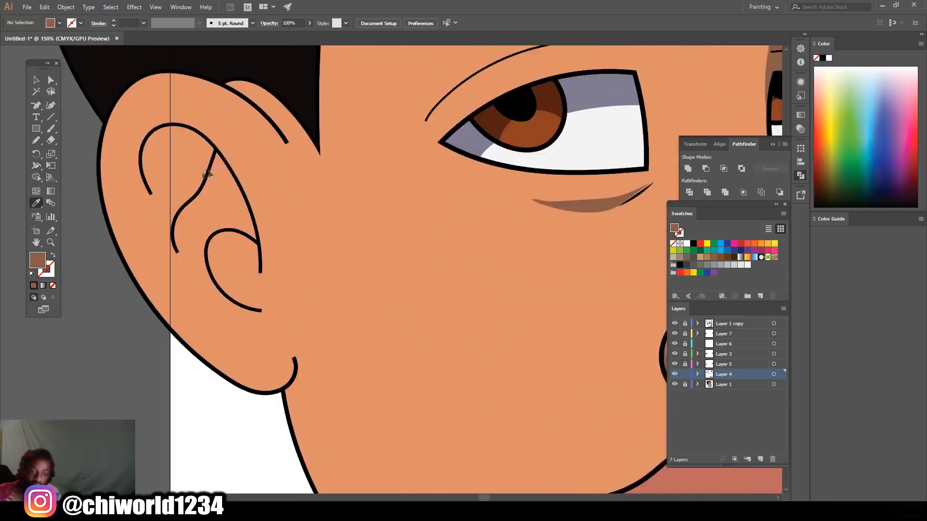
pyautogui.scroll(1, 145, 197)
pyautogui.scroll(1, 145, 197)
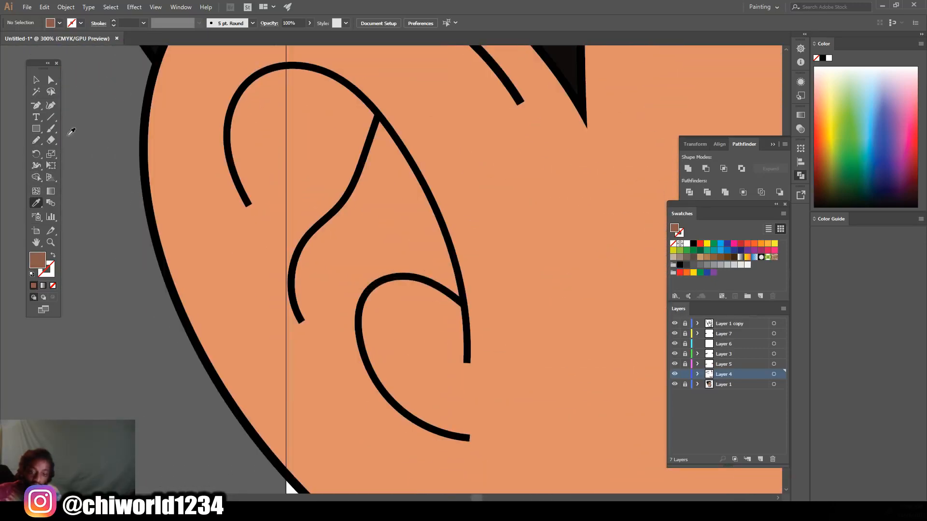
pyautogui.click(36, 140)
pyautogui.scroll(1, 384, 267)
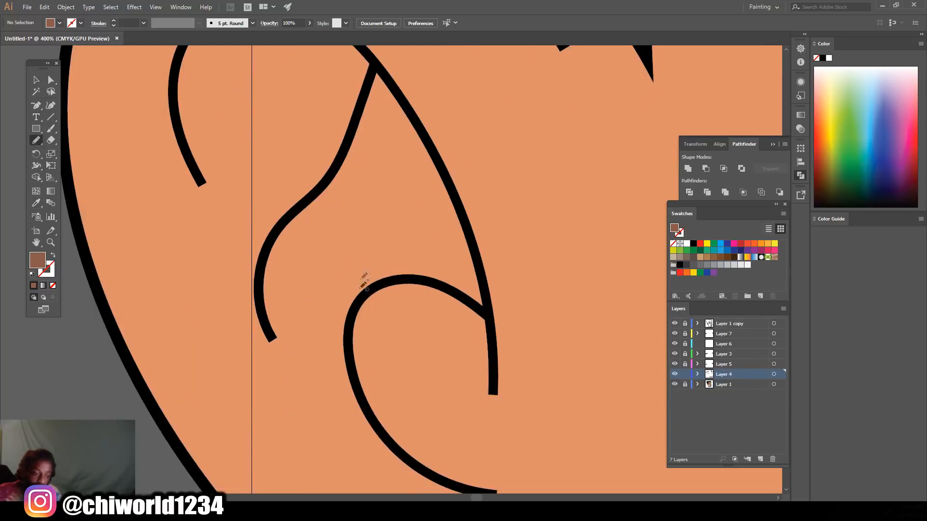
pyautogui.moveTo(348, 356); pyautogui.dragTo(345, 303)
pyautogui.moveTo(385, 236)
pyautogui.mouseDown()
pyautogui.moveTo(407, 167)
pyautogui.moveTo(401, 99)
pyautogui.moveTo(459, 217)
pyautogui.moveTo(487, 307)
pyautogui.moveTo(438, 281)
pyautogui.mouseUp()
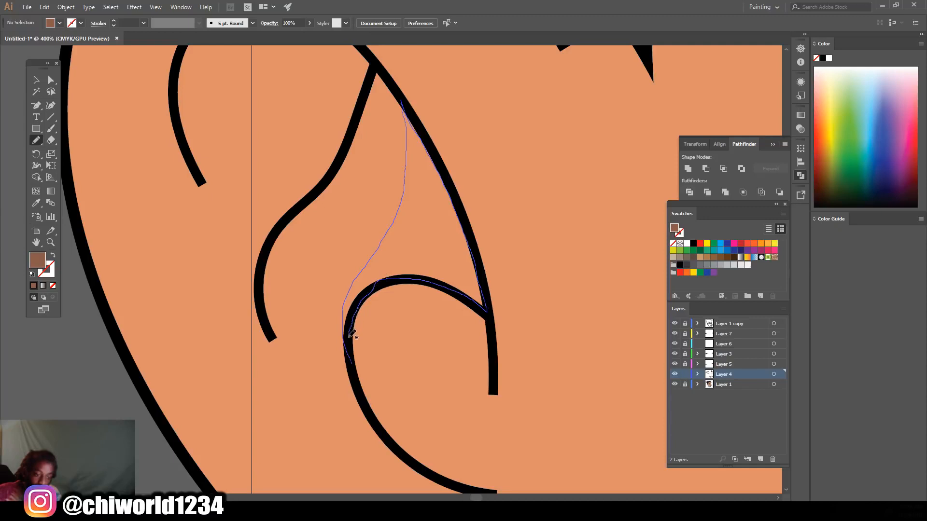
pyautogui.moveTo(351, 345); pyautogui.dragTo(352, 350)
pyautogui.hotkey('ctrl', '-')
pyautogui.hotkey('ctrl', '-')
pyautogui.hotkey('ctrl', '-')
pyautogui.hotkey('ctrl', '-')
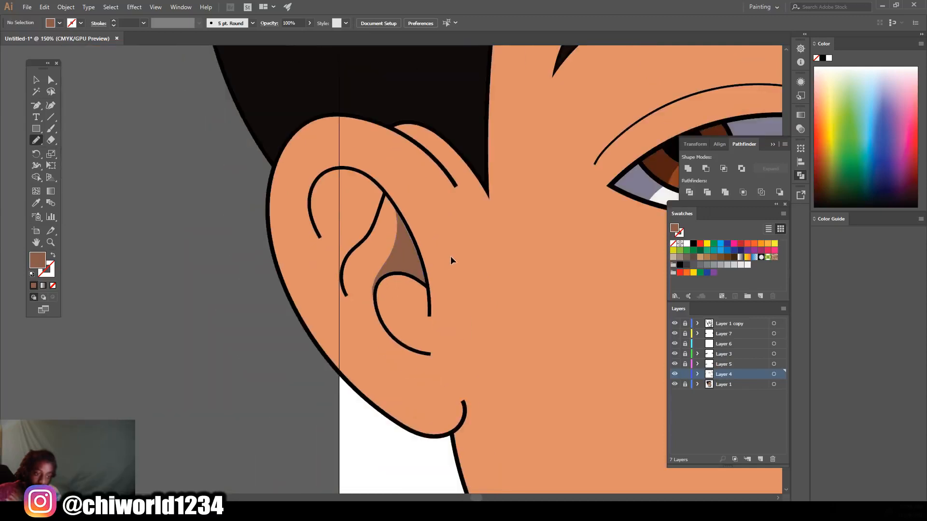
# Step: Draw a brown Pencil shadow in the ear's upper hollow, along the inner fold and beneath the top curve
pyautogui.hotkey('ctrl', '+')
pyautogui.hotkey('ctrl', '+')
pyautogui.hotkey('ctrl', '+')
pyautogui.hotkey('ctrl', '+')
pyautogui.hotkey('ctrl', '+')
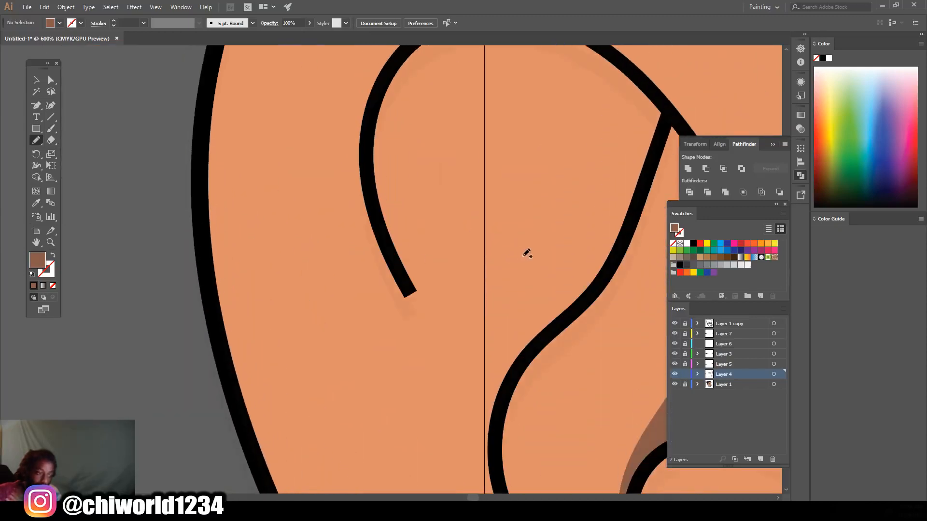
pyautogui.moveTo(550, 390); pyautogui.dragTo(602, 340)
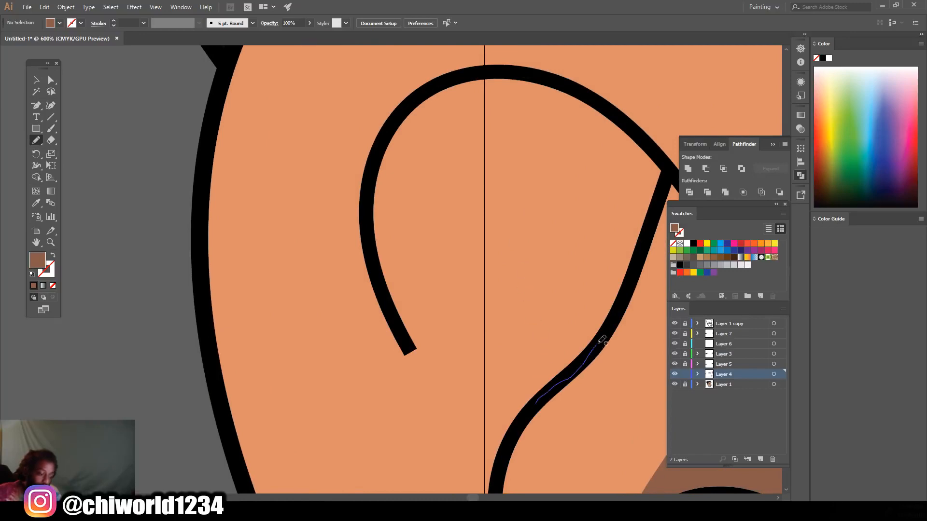
pyautogui.moveTo(644, 237)
pyautogui.mouseDown()
pyautogui.moveTo(662, 168)
pyautogui.moveTo(655, 151)
pyautogui.moveTo(582, 97)
pyautogui.moveTo(466, 75)
pyautogui.moveTo(433, 95)
pyautogui.moveTo(486, 111)
pyautogui.moveTo(544, 148)
pyautogui.moveTo(562, 206)
pyautogui.moveTo(529, 412)
pyautogui.mouseUp()
pyautogui.scroll(-6, 546, 326)
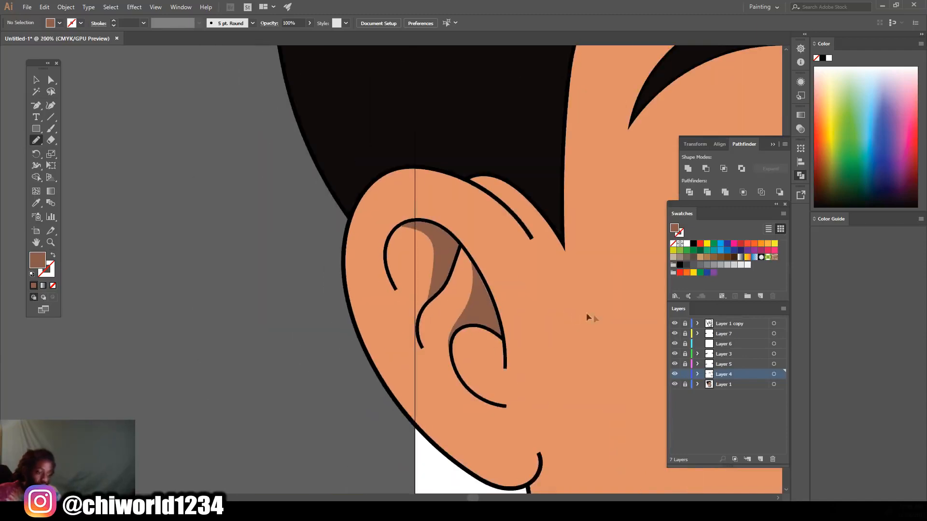
# Step: Draw a brown Pencil shadow under the lower lip, curving out to a point on each side of the chin
pyautogui.scroll(4, 612, 324)
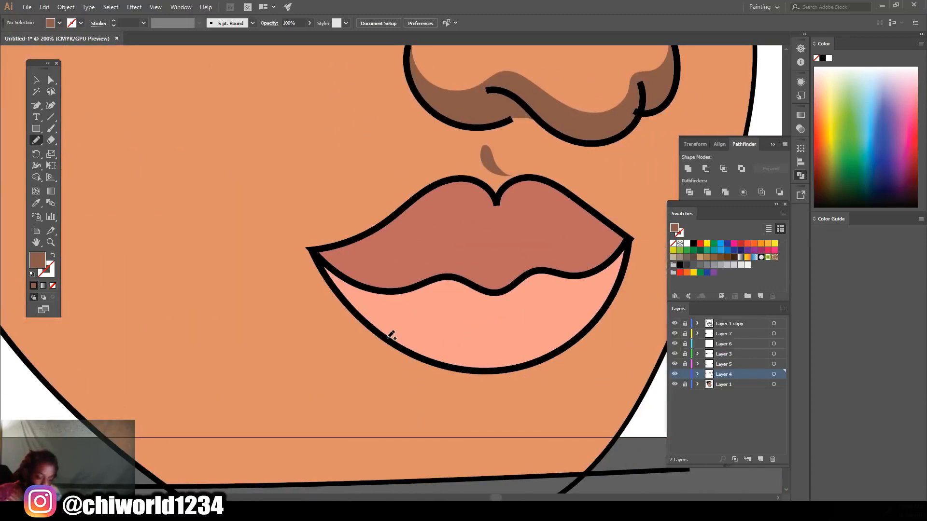
pyautogui.moveTo(375, 328)
pyautogui.mouseDown()
pyautogui.moveTo(451, 368)
pyautogui.moveTo(534, 364)
pyautogui.mouseUp()
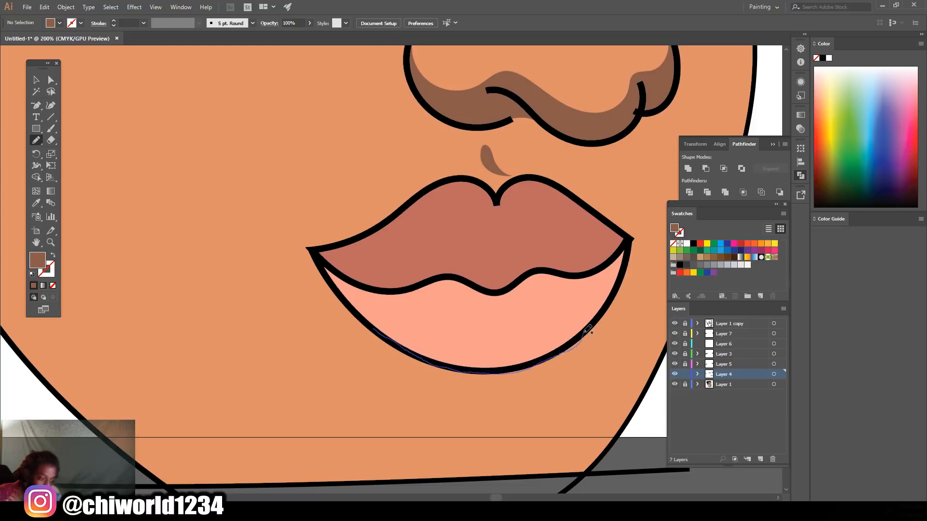
pyautogui.moveTo(582, 339)
pyautogui.mouseDown()
pyautogui.moveTo(553, 372)
pyautogui.moveTo(585, 417)
pyautogui.moveTo(502, 383)
pyautogui.moveTo(452, 385)
pyautogui.moveTo(386, 409)
pyautogui.mouseUp()
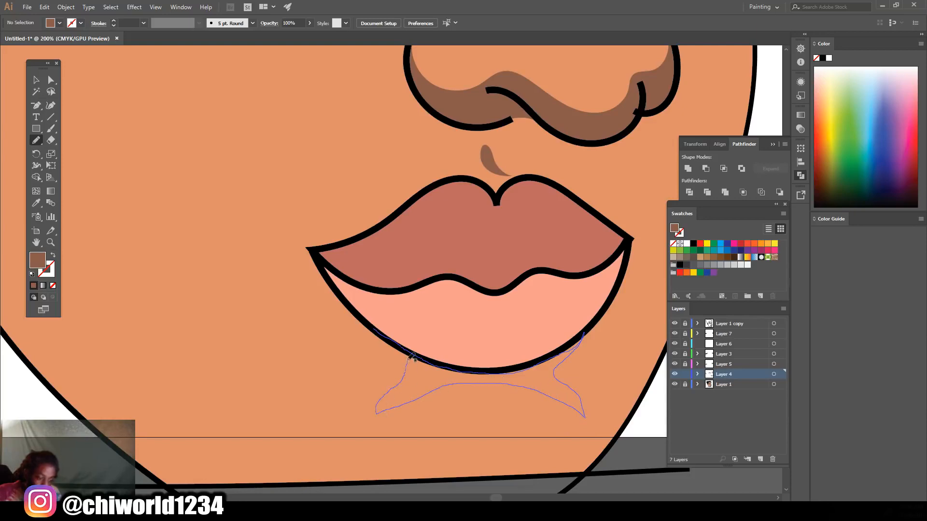
pyautogui.moveTo(398, 343); pyautogui.dragTo(395, 338)
pyautogui.hotkey('ctrl', '-')
pyautogui.hotkey('ctrl', '-')
pyautogui.hotkey('ctrl', '-')
pyautogui.hotkey('ctrl', '-')
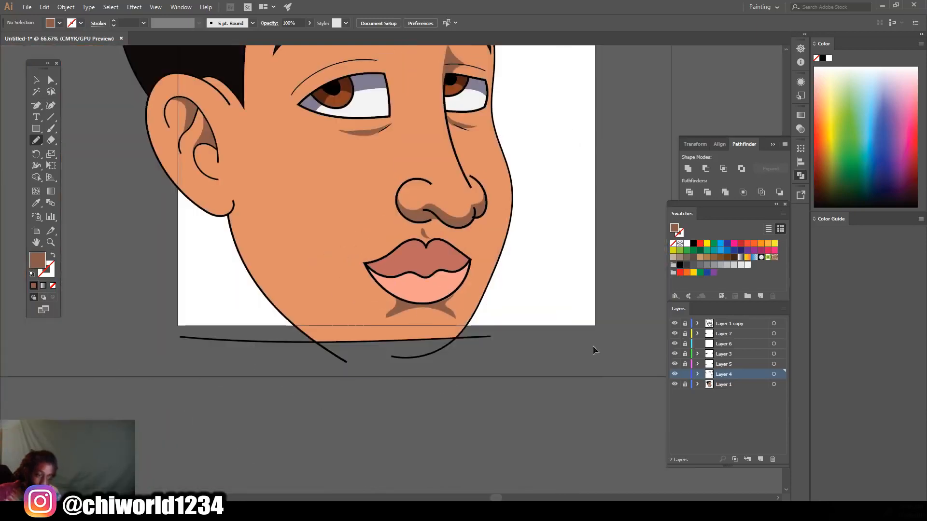
# Step: Sample the upper lip's colour and darken the fill to 84403A
pyautogui.hotkey('ctrl', '+')
pyautogui.hotkey('ctrl', '-')
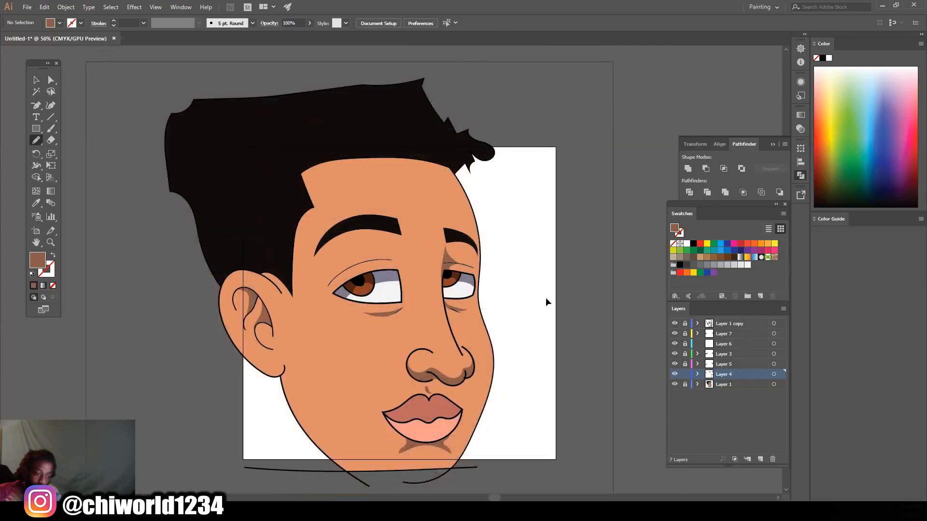
pyautogui.hotkey('ctrl', '+')
pyautogui.hotkey('ctrl', '+')
pyautogui.scroll(-1, 589, 289)
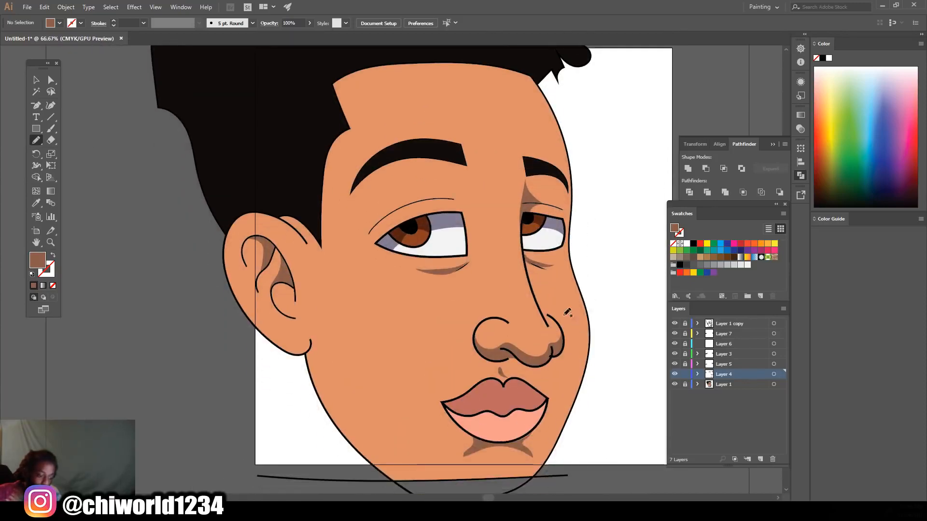
pyautogui.hotkey('ctrl', '-')
pyautogui.scroll(-2, 532, 316)
pyautogui.hotkey('ctrl', '+')
pyautogui.hotkey('ctrl', '+')
pyautogui.hotkey('ctrl', '+')
pyautogui.hotkey('ctrl', '+')
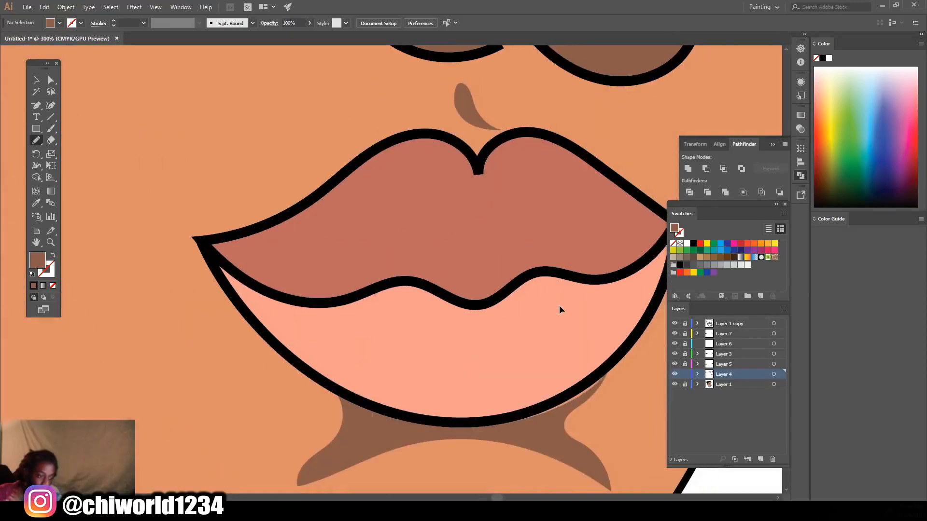
pyautogui.click(36, 202)
pyautogui.click(251, 254)
pyautogui.doubleClick(39, 264)
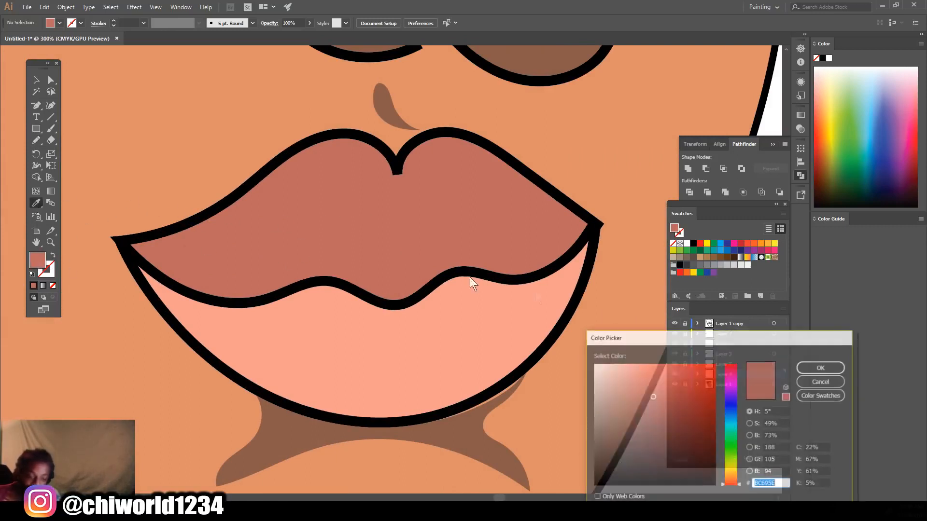
pyautogui.moveTo(664, 420); pyautogui.dragTo(663, 422)
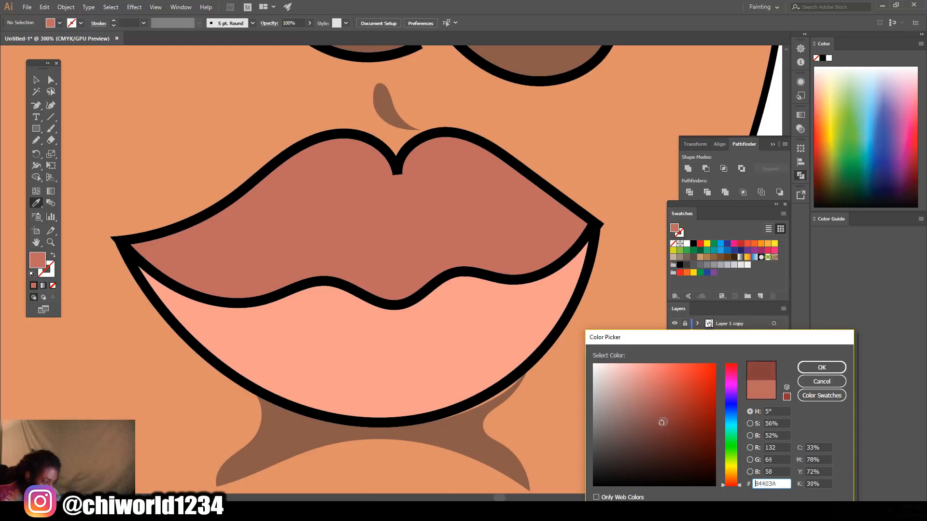
pyautogui.click(821, 367)
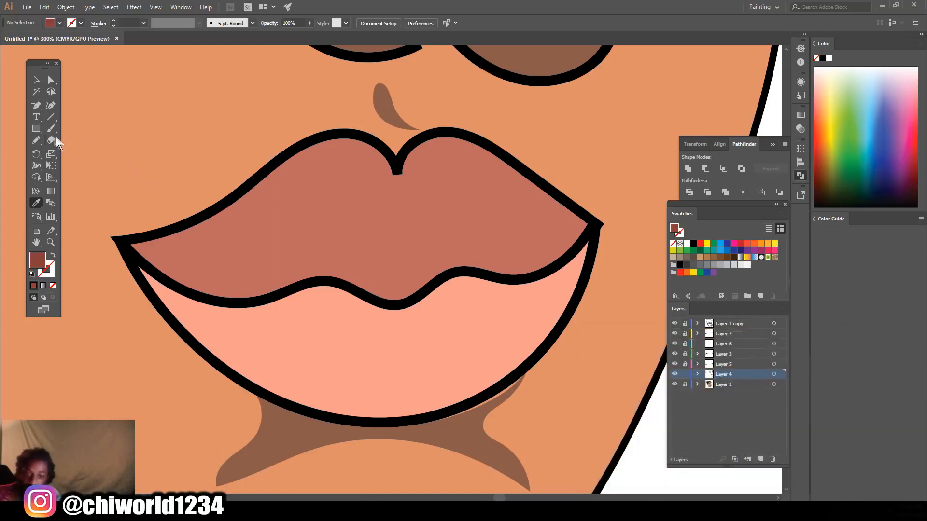
# Step: Draw dark-red Pencil shading along the lower part of the upper lip, widening to cover both mouth corners
pyautogui.click(36, 139)
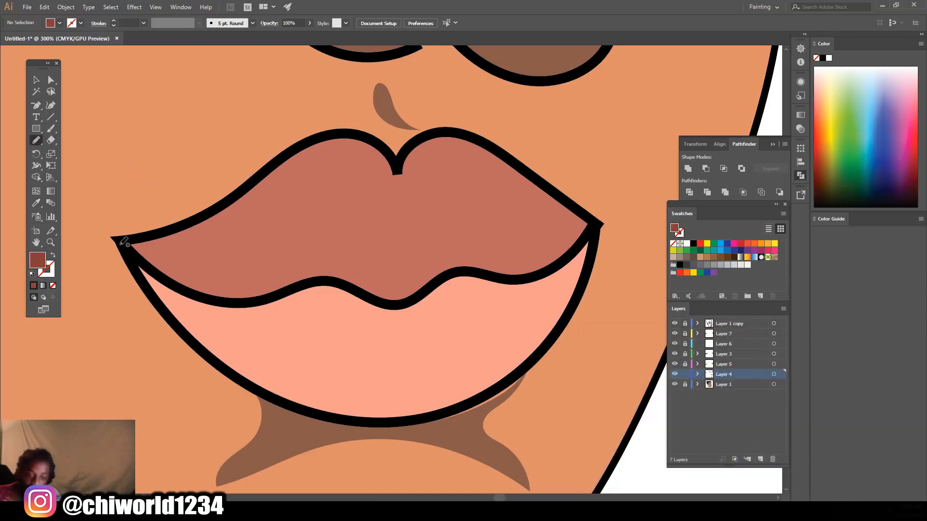
pyautogui.moveTo(129, 250)
pyautogui.mouseDown()
pyautogui.moveTo(191, 292)
pyautogui.moveTo(222, 298)
pyautogui.moveTo(262, 301)
pyautogui.moveTo(339, 282)
pyautogui.mouseUp()
pyautogui.moveTo(392, 297)
pyautogui.mouseDown()
pyautogui.moveTo(453, 273)
pyautogui.moveTo(540, 273)
pyautogui.moveTo(580, 249)
pyautogui.moveTo(588, 218)
pyautogui.moveTo(520, 163)
pyautogui.mouseUp()
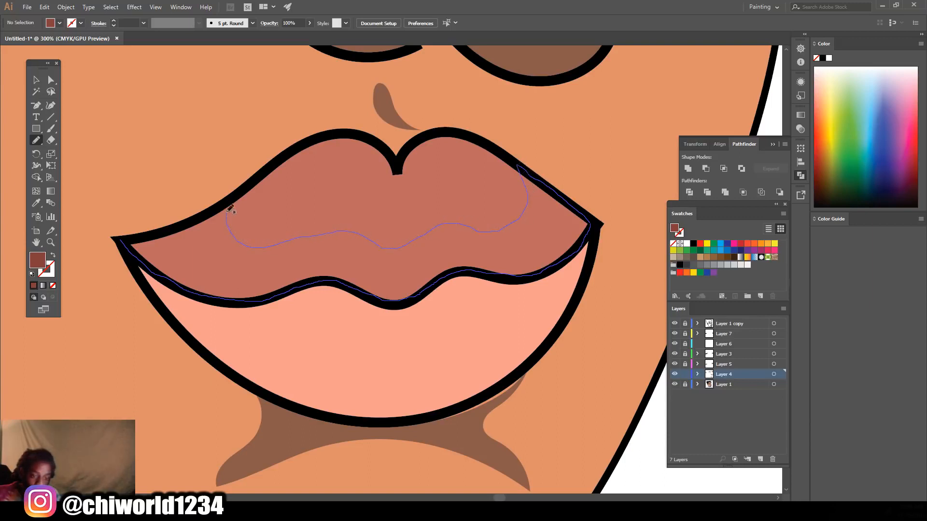
pyautogui.moveTo(237, 192); pyautogui.dragTo(177, 224)
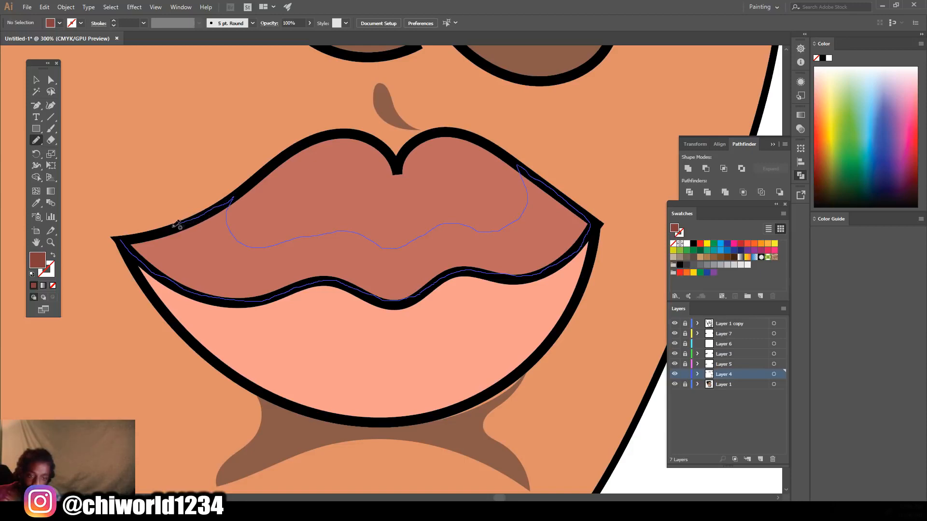
pyautogui.moveTo(123, 238); pyautogui.dragTo(122, 240)
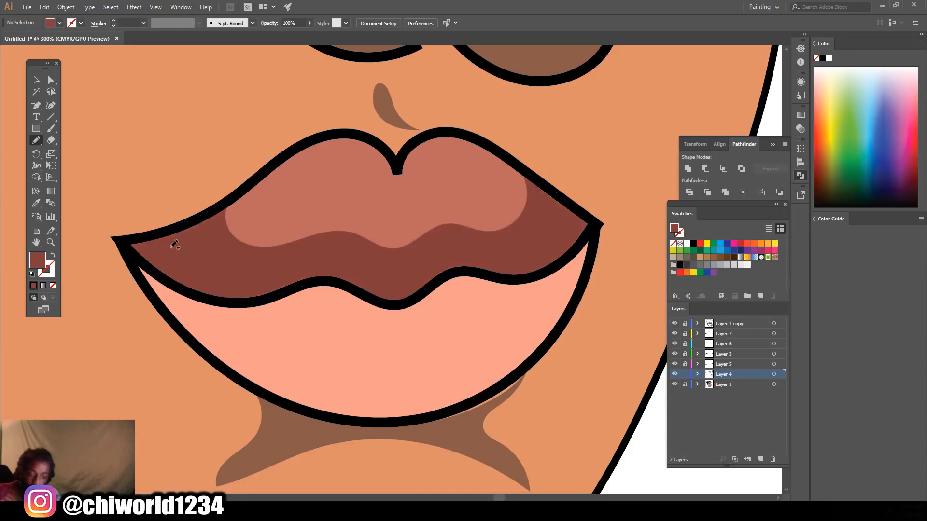
pyautogui.hotkey('ctrl', '-')
pyautogui.hotkey('ctrl', '-')
pyautogui.hotkey('ctrl', '-')
pyautogui.hotkey('ctrl', '-')
pyautogui.hotkey('ctrl', '-')
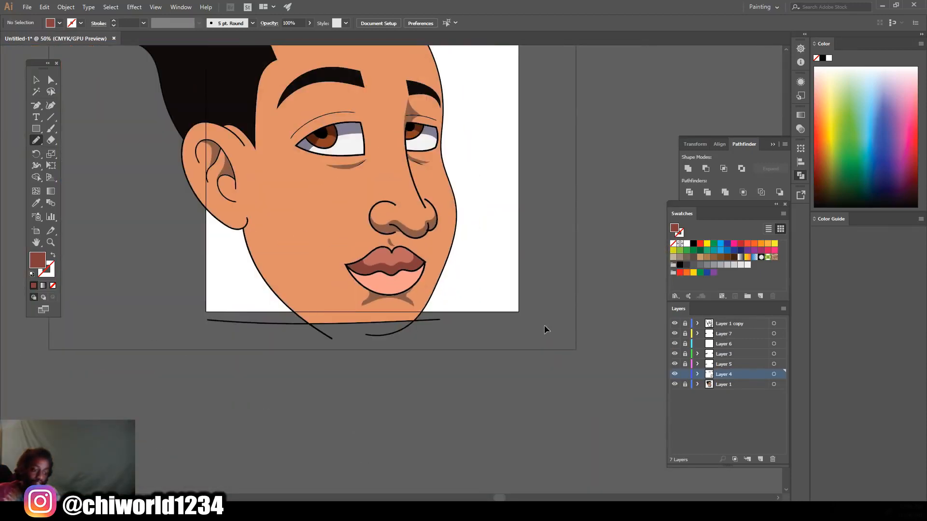
# Step: Lock Layer 4 and add a new layer at the top of the layer stack
pyautogui.hotkey('ctrl', '+')
pyautogui.scroll(2, 565, 330)
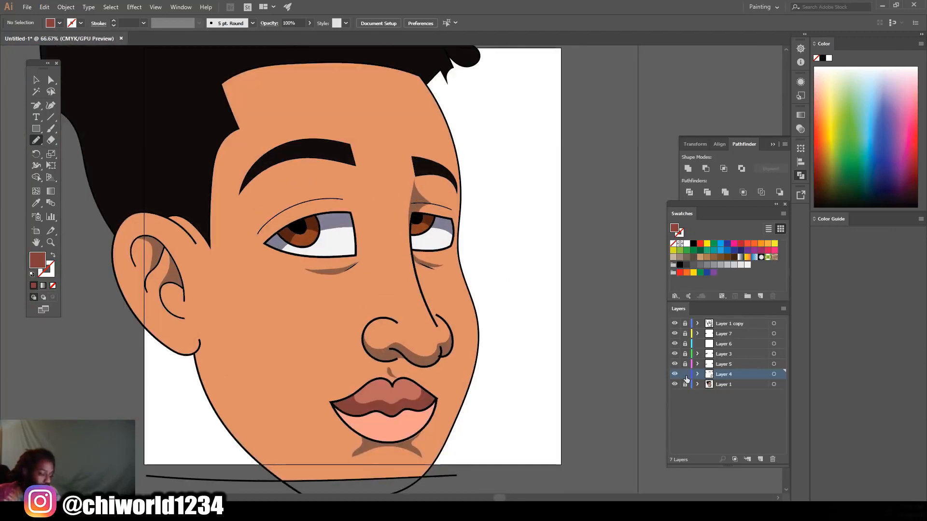
pyautogui.click(762, 459)
pyautogui.moveTo(745, 375); pyautogui.dragTo(747, 321)
# Step: Set the fill colour to white, FFFFFF
pyautogui.hotkey('ctrl', '=')
pyautogui.hotkey('ctrl', '=')
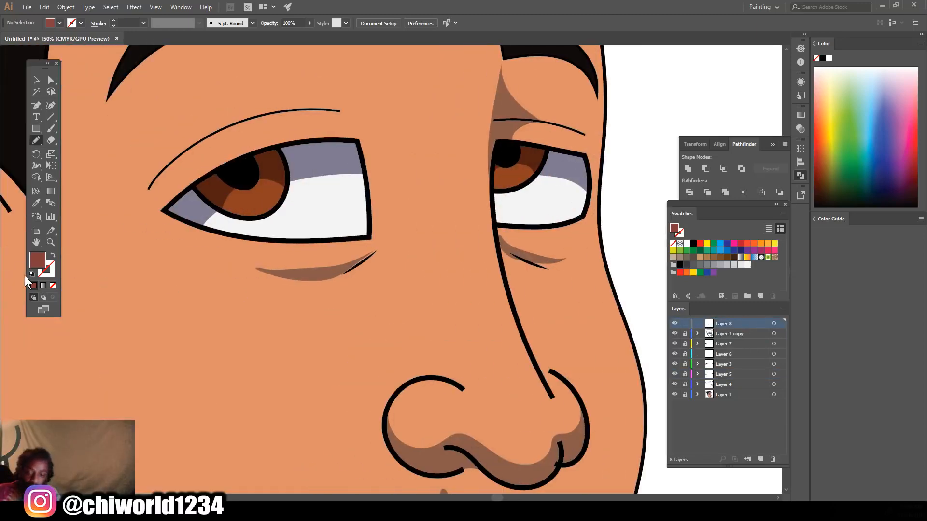
pyautogui.doubleClick(38, 261)
pyautogui.moveTo(628, 386); pyautogui.dragTo(594, 364)
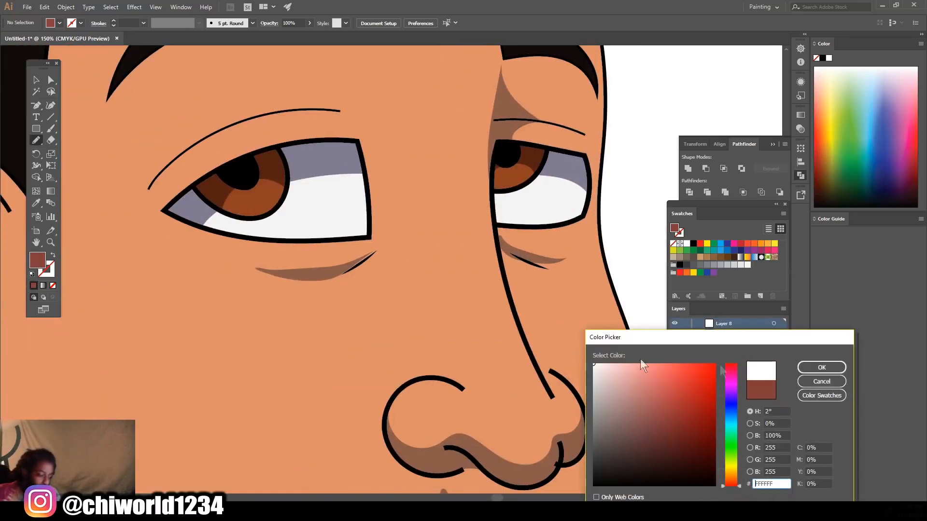
pyautogui.click(821, 367)
# Step: Draw a white circle about 0.37 in wide with the Ellipse tool as a highlight on the near eye's pupil edge
pyautogui.hotkey('ctrl', '=')
pyautogui.hotkey('ctrl', '=')
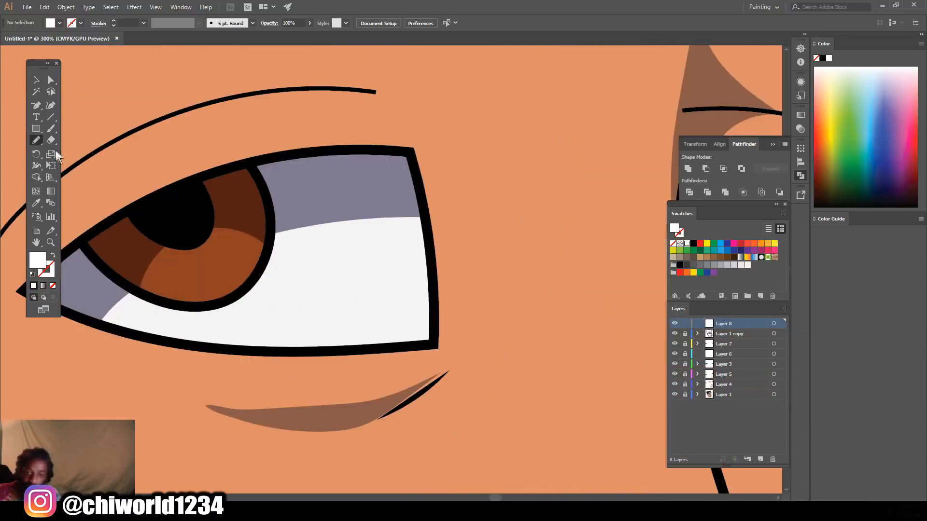
pyautogui.click(36, 128)
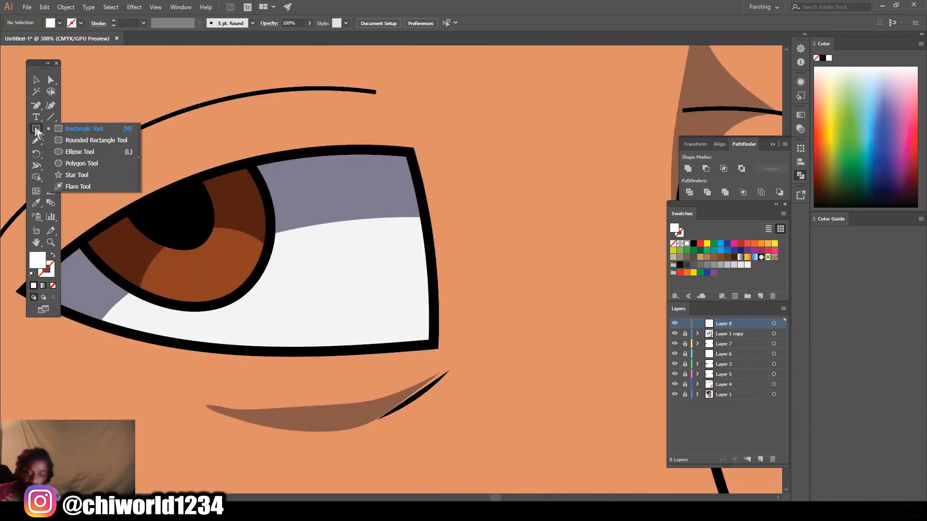
pyautogui.click(70, 151)
pyautogui.moveTo(202, 229); pyautogui.dragTo(240, 190)
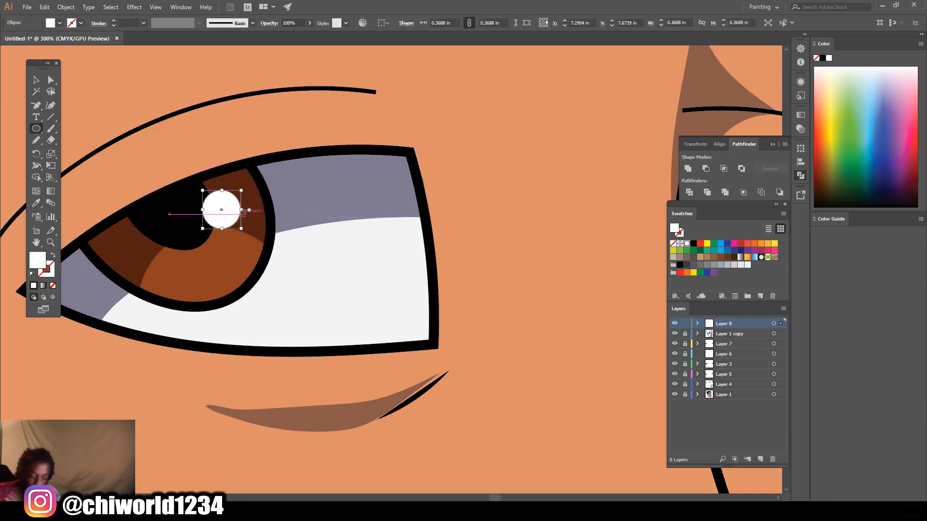
pyautogui.scroll(-3, 269, 230)
pyautogui.scroll(2, 321, 276)
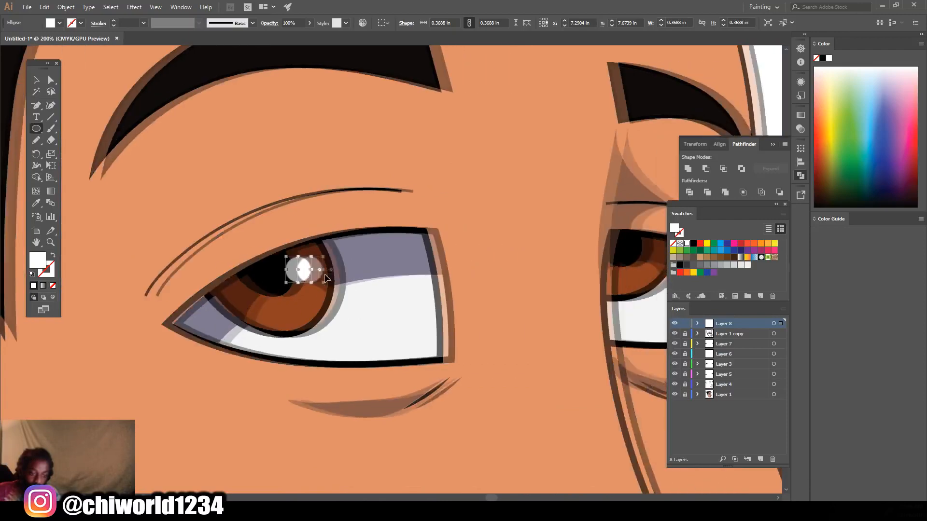
pyautogui.hscroll(2, 324, 274)
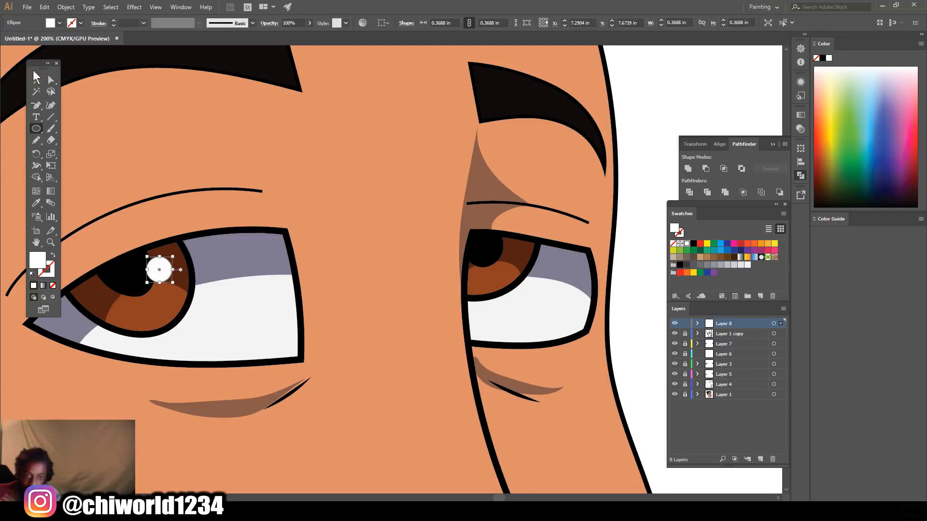
# Step: Copy the white highlight circle from the near eye onto the far eye's pupil edge
pyautogui.click(35, 74)
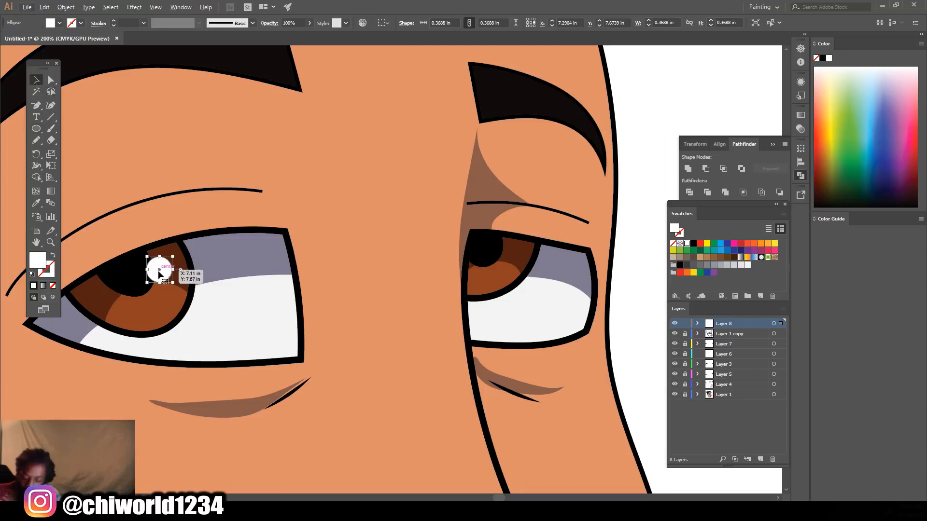
pyautogui.moveTo(155, 268); pyautogui.dragTo(510, 254)
pyautogui.click(635, 294)
pyautogui.click(163, 274)
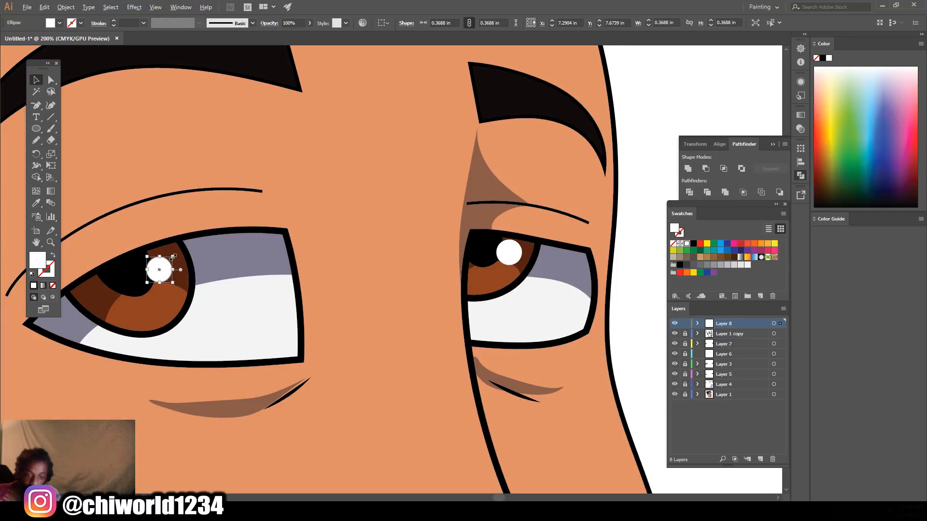
# Step: Draw a smaller white circle about 0.21 in wide with the Ellipse tool on the lower part of the near iris
pyautogui.click(37, 128)
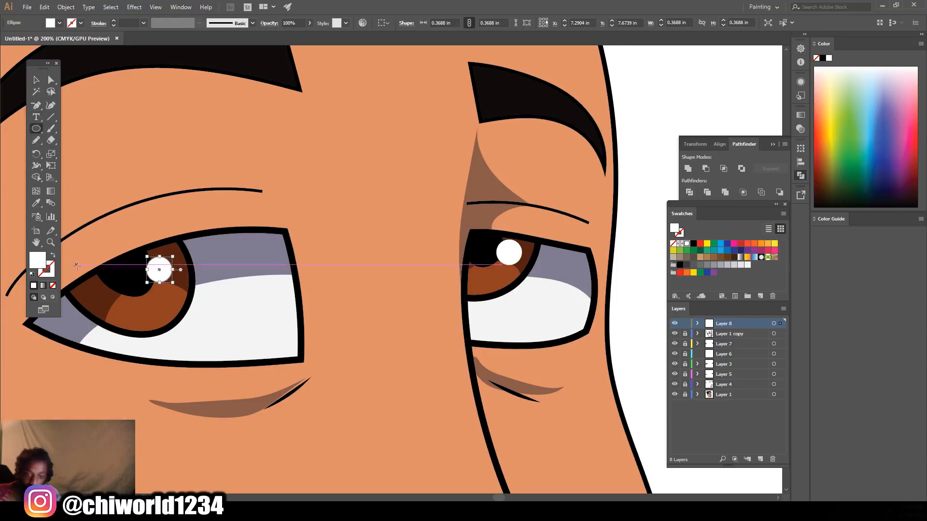
pyautogui.moveTo(110, 312); pyautogui.dragTo(125, 298)
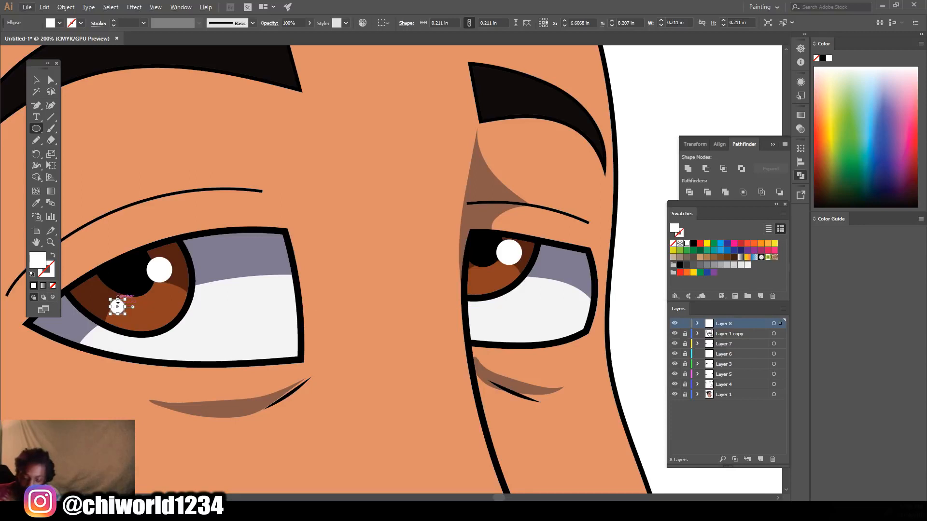
pyautogui.click(36, 80)
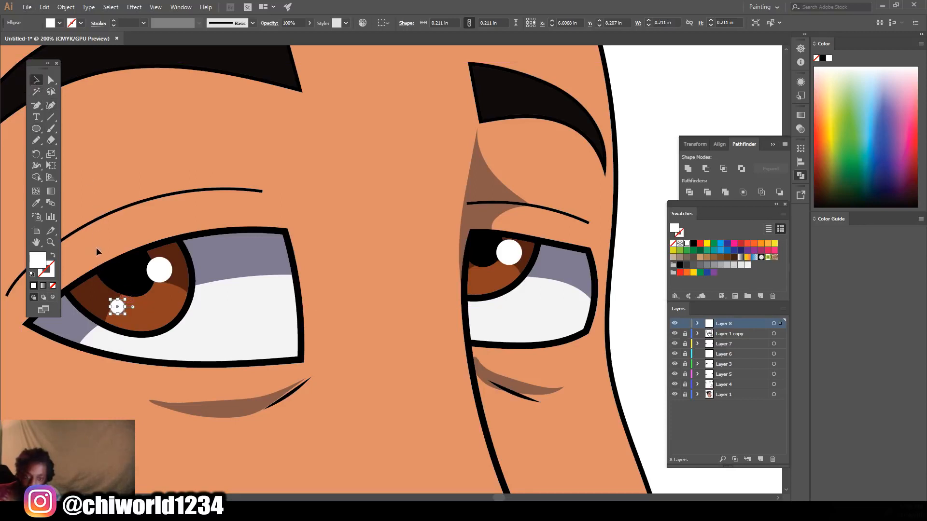
pyautogui.click(109, 279)
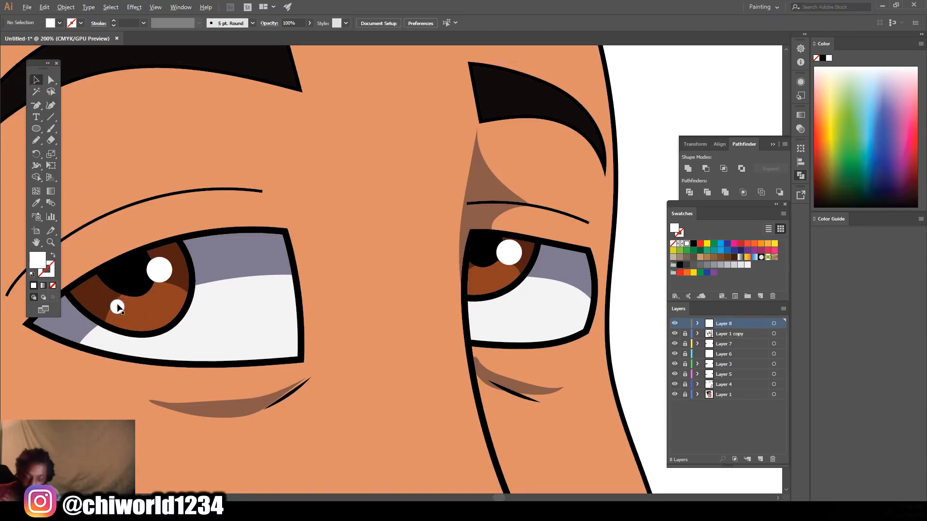
# Step: Copy the small white highlight circle from the near iris onto the lower part of the far iris
pyautogui.click(117, 307)
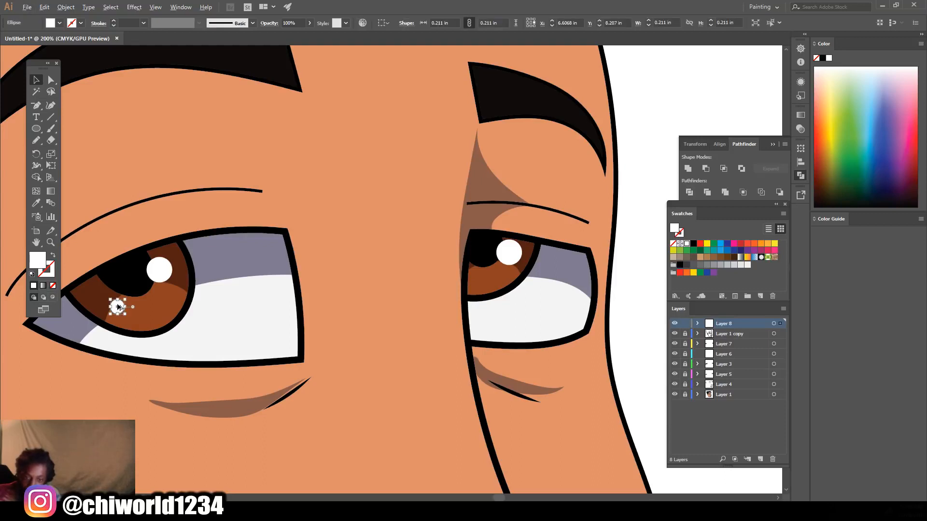
pyautogui.moveTo(118, 307); pyautogui.dragTo(479, 276)
pyautogui.hotkey('ctrl', '-')
pyautogui.hotkey('ctrl', '-')
pyautogui.hotkey('ctrl', '-')
pyautogui.click(604, 329)
# Step: Lock Layer 8, unlock Layer 7 and make Layer 7 the active layer
pyautogui.hotkey('ctrl', '-')
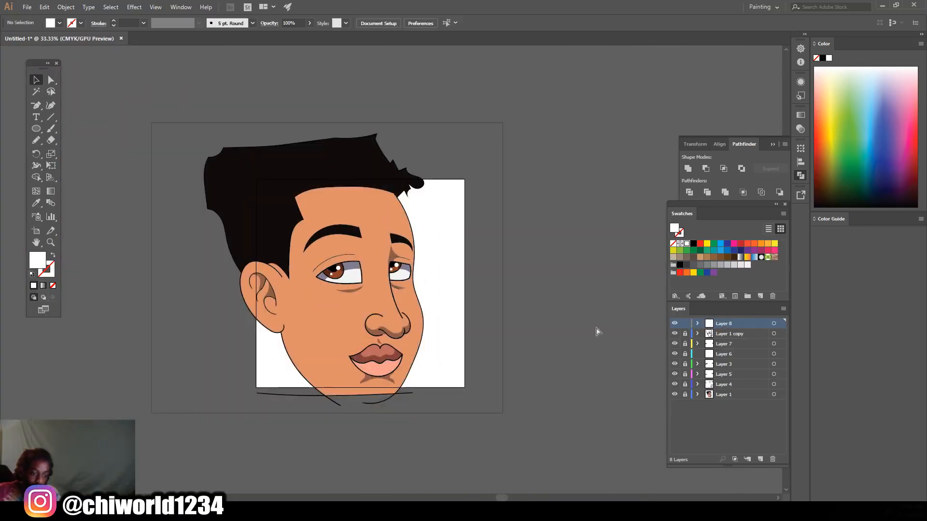
pyautogui.hotkey('ctrl', '+')
pyautogui.hotkey('ctrl', '+')
pyautogui.scroll(-3, 597, 292)
pyautogui.hotkey('ctrl', '-')
pyautogui.hscroll(-2, 602, 288)
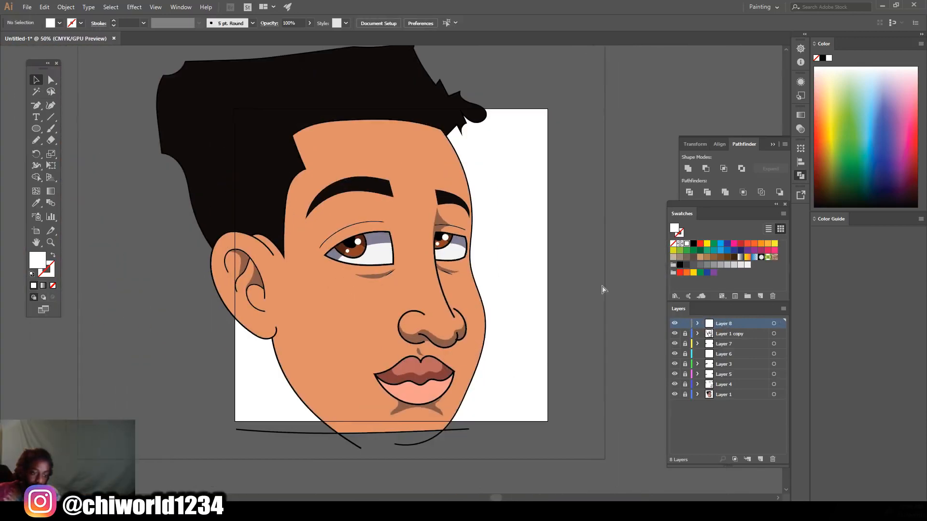
pyautogui.hotkey('ctrl', '+')
pyautogui.scroll(-1, 604, 289)
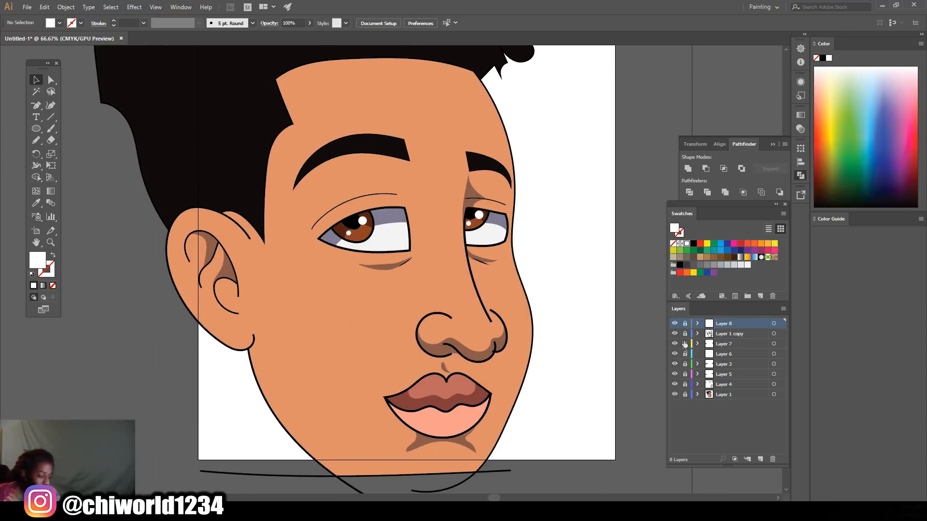
pyautogui.click(685, 344)
pyautogui.click(725, 346)
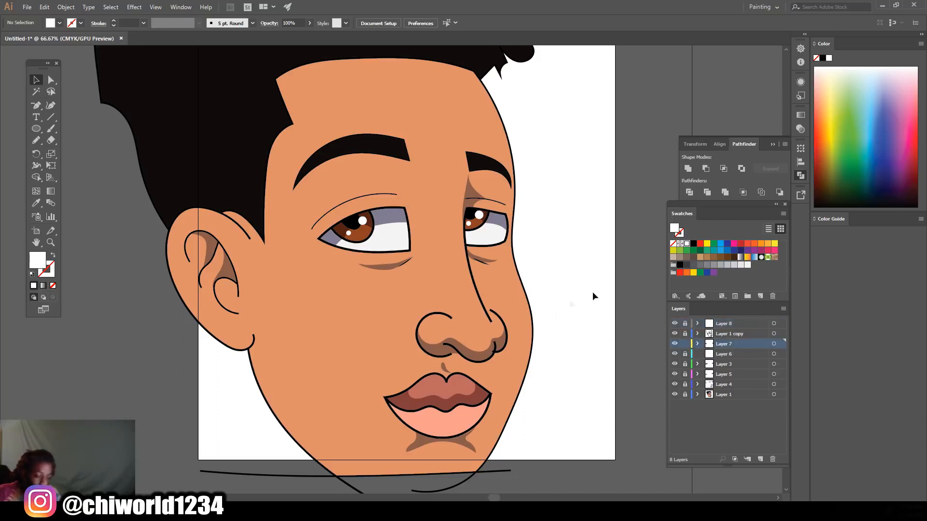
# Step: Sample the face's skin colour with the Eyedropper and lighten the fill to FFB294
pyautogui.click(36, 203)
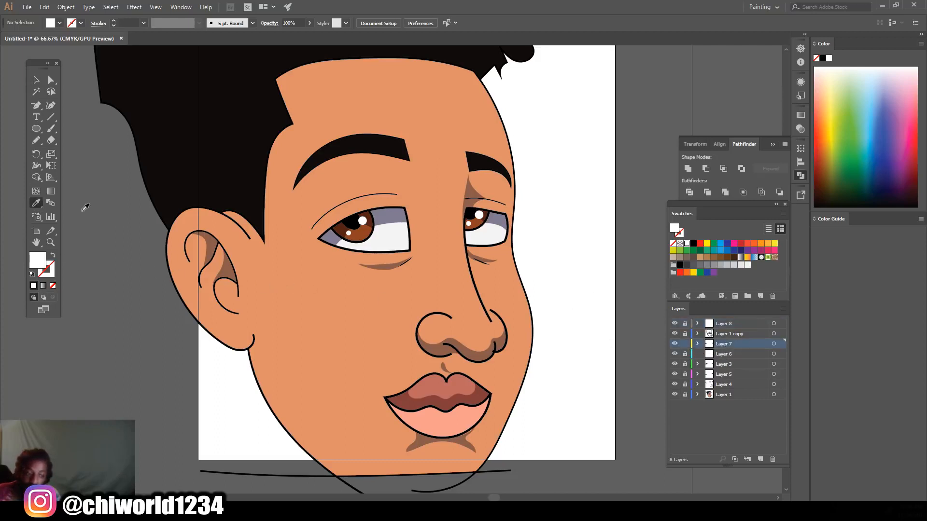
pyautogui.click(428, 265)
pyautogui.doubleClick(35, 265)
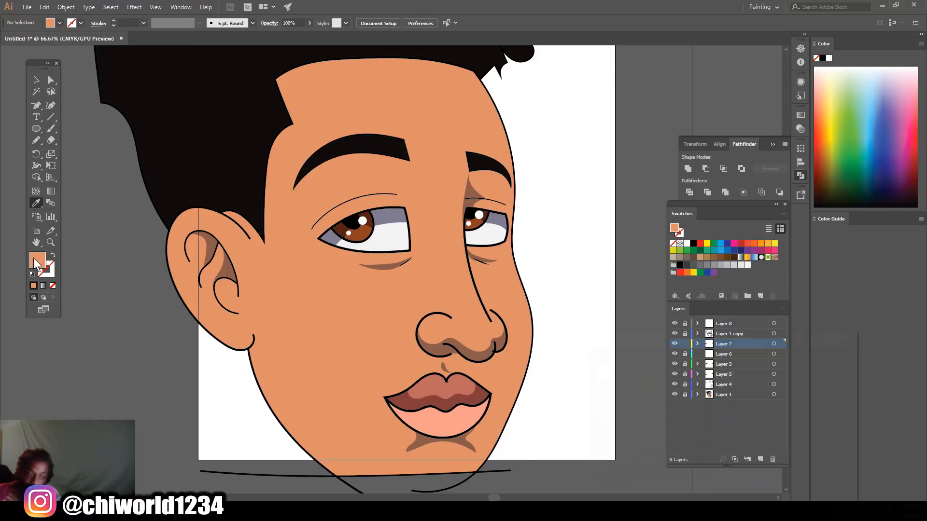
pyautogui.moveTo(651, 370); pyautogui.dragTo(645, 355)
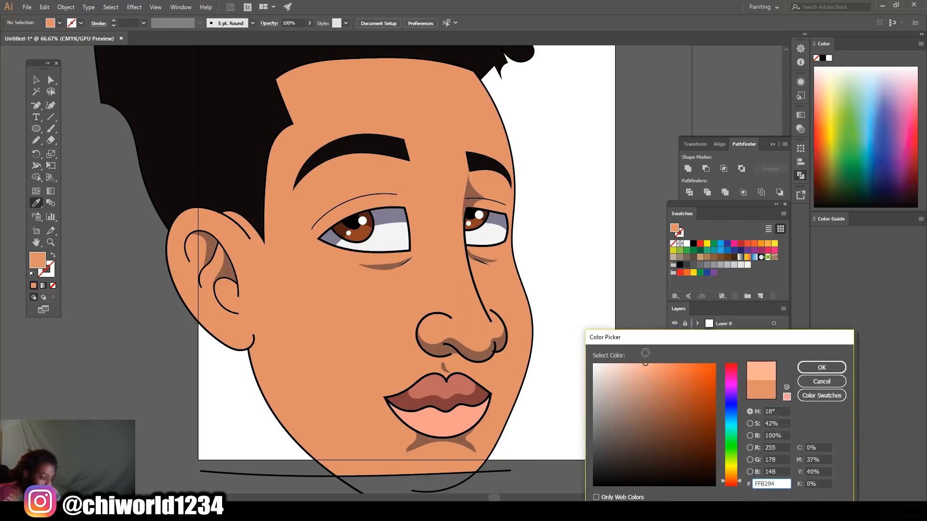
pyautogui.click(821, 367)
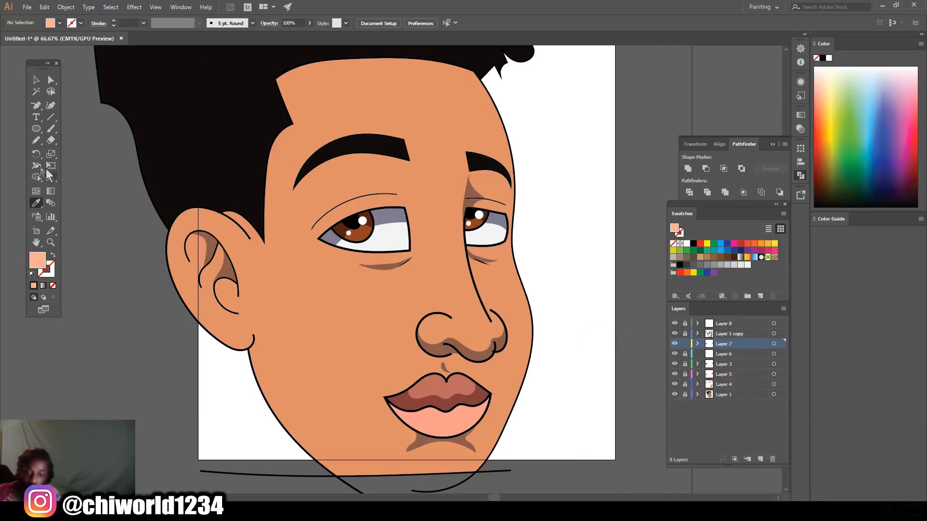
# Step: Draw light Pencil highlights down the nose bridge to a rounded end at the tip, and inside the near nostril
pyautogui.click(32, 138)
pyautogui.scroll(2, 464, 269)
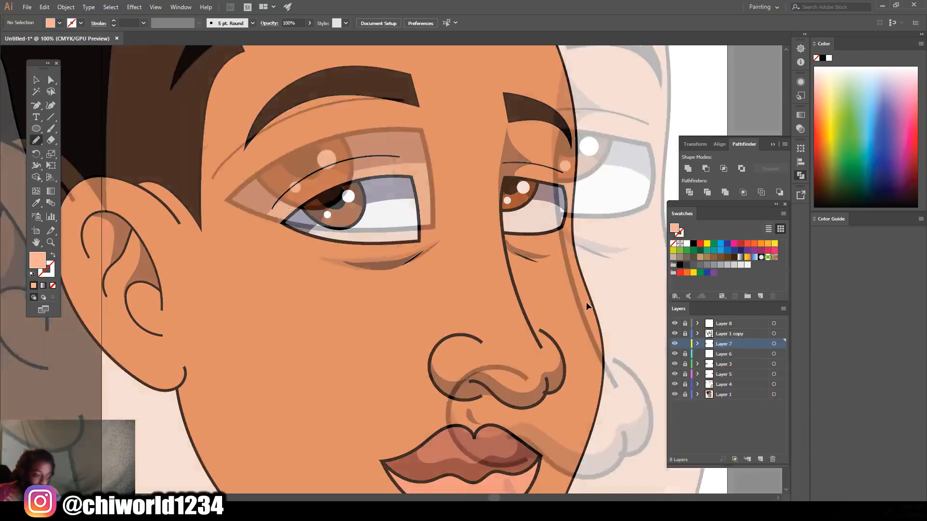
pyautogui.scroll(1, 497, 232)
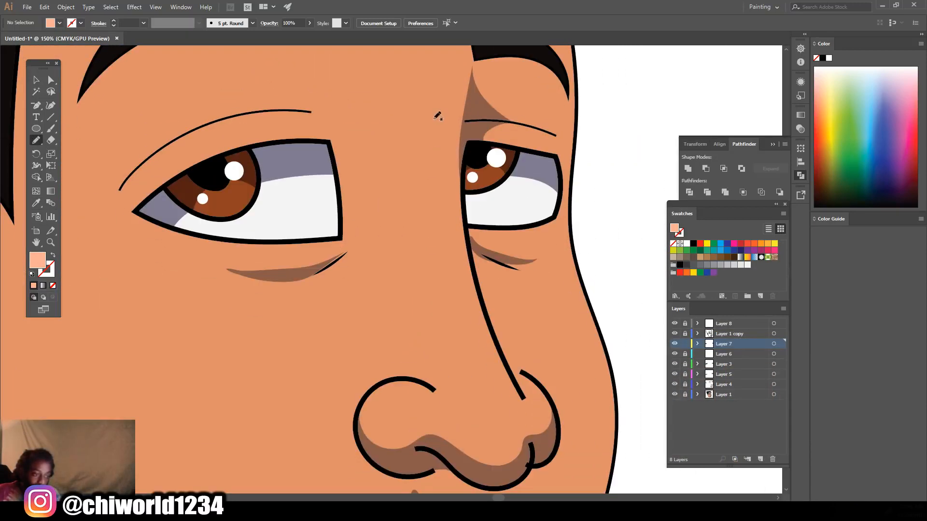
pyautogui.moveTo(436, 116)
pyautogui.mouseDown()
pyautogui.moveTo(430, 180)
pyautogui.moveTo(489, 379)
pyautogui.mouseUp()
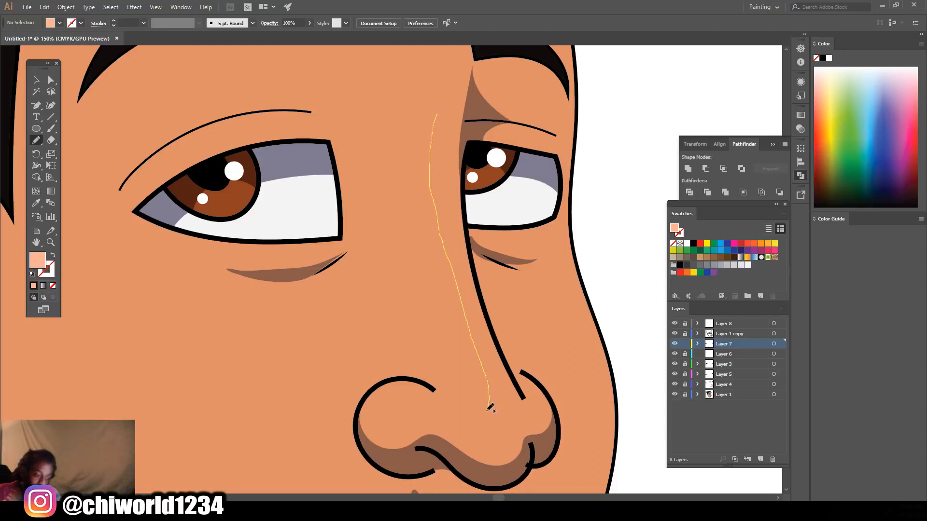
pyautogui.moveTo(513, 408); pyautogui.dragTo(469, 302)
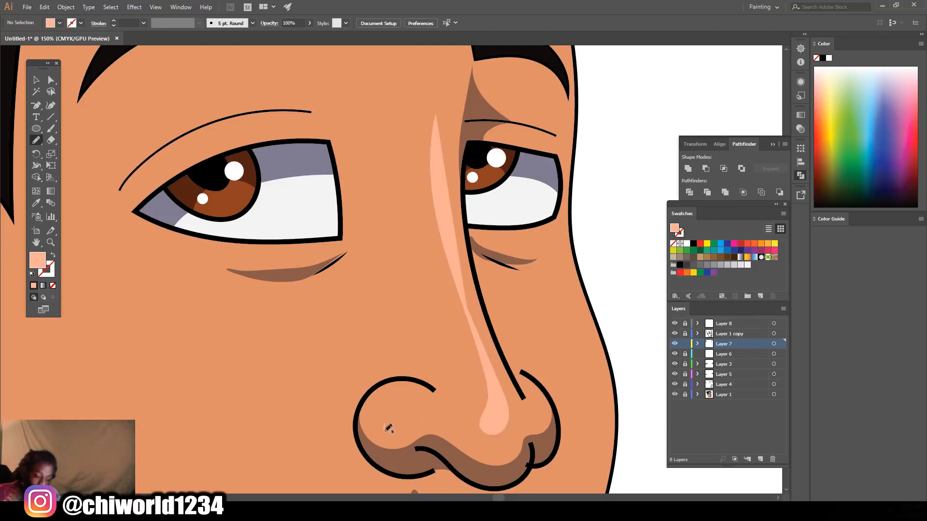
pyautogui.moveTo(397, 415); pyautogui.dragTo(396, 416)
# Step: Draw light oval Pencil highlights on the far eye's upper lid and just beneath the eye
pyautogui.hotkey('ctrl', '-')
pyautogui.hotkey('ctrl', '-')
pyautogui.hotkey('ctrl', '-')
pyautogui.hotkey('ctrl', '+')
pyautogui.hotkey('ctrl', '+')
pyautogui.hotkey('ctrl', '+')
pyautogui.hotkey('ctrl', '+')
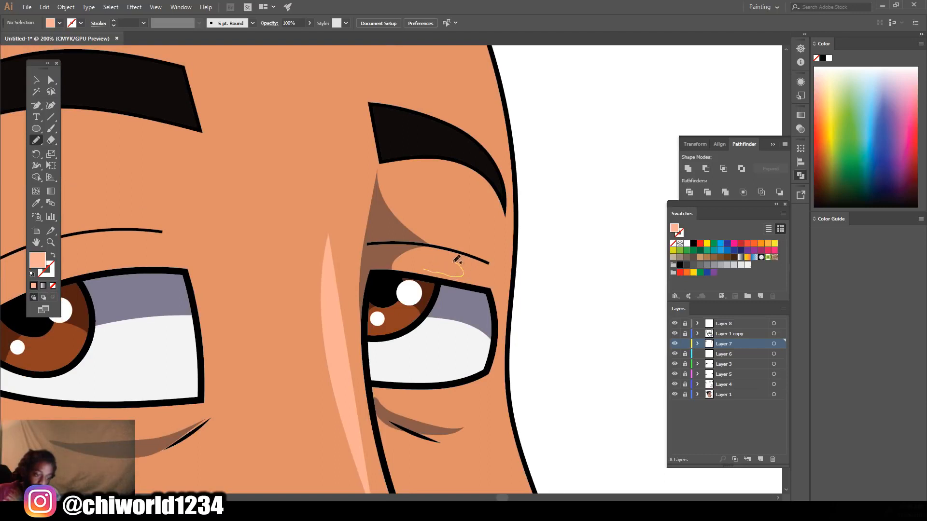
pyautogui.moveTo(427, 260); pyautogui.dragTo(429, 261)
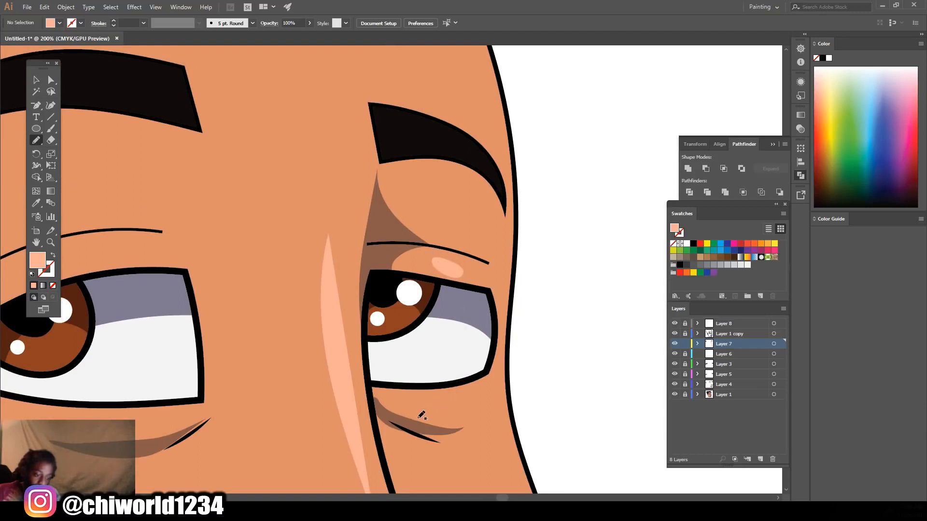
pyautogui.moveTo(420, 403); pyautogui.dragTo(419, 406)
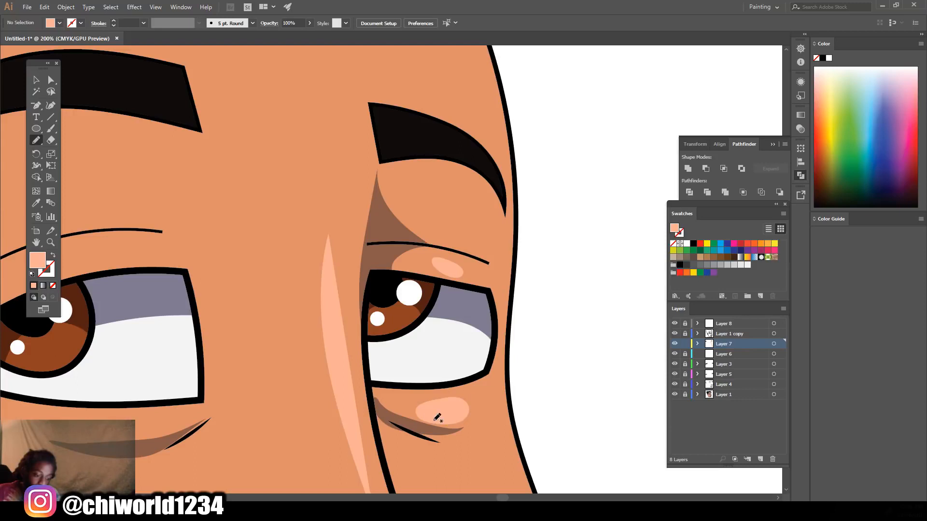
# Step: Draw light Pencil highlights below the far eyebrow and along the far edge of the forehead under the hairline
pyautogui.scroll(2, 444, 251)
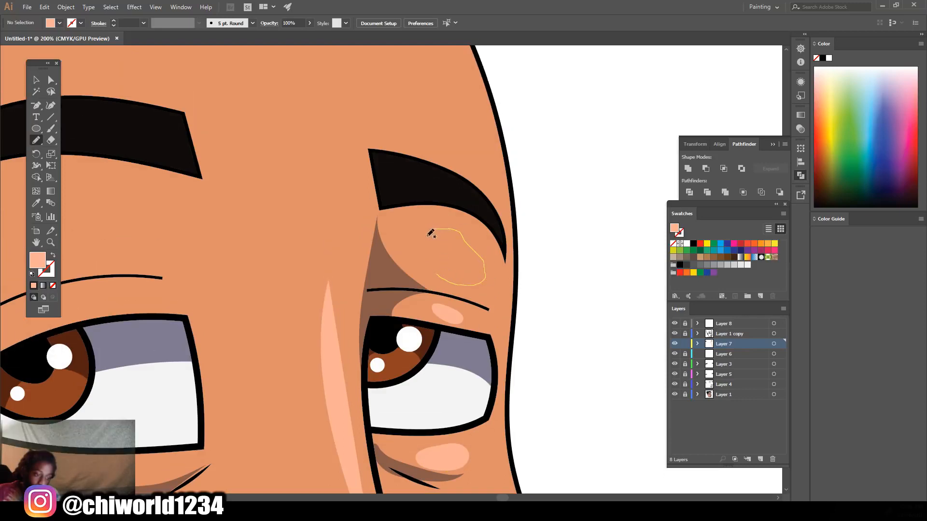
pyautogui.moveTo(430, 233); pyautogui.dragTo(437, 259)
pyautogui.scroll(6, 451, 258)
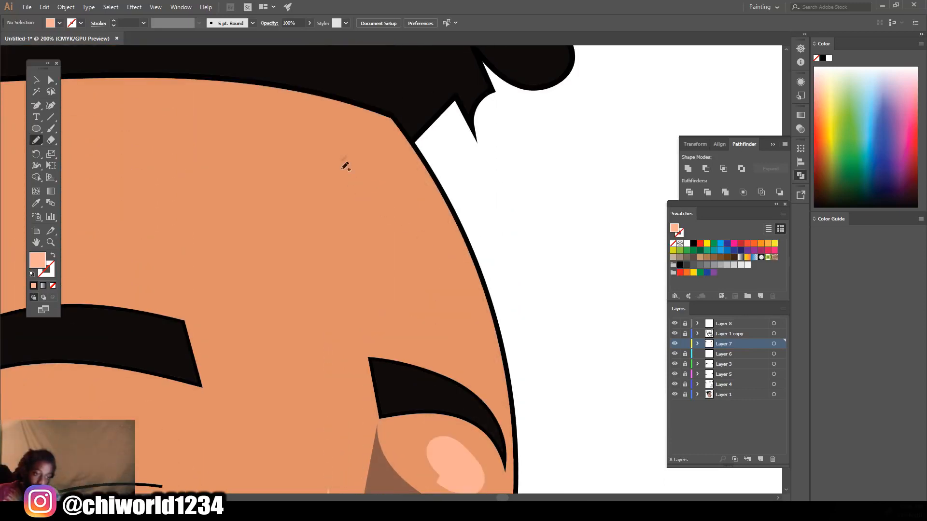
pyautogui.moveTo(320, 95)
pyautogui.mouseDown()
pyautogui.moveTo(380, 203)
pyautogui.moveTo(421, 336)
pyautogui.moveTo(481, 379)
pyautogui.moveTo(447, 269)
pyautogui.moveTo(387, 162)
pyautogui.moveTo(337, 103)
pyautogui.mouseUp()
# Step: Draw a light Pencil highlight on the far cheek that tapers down along the edge of the face towards the jaw
pyautogui.hotkey('ctrl', '-')
pyautogui.hotkey('ctrl', '-')
pyautogui.hotkey('ctrl', '-')
pyautogui.hotkey('ctrl', '-')
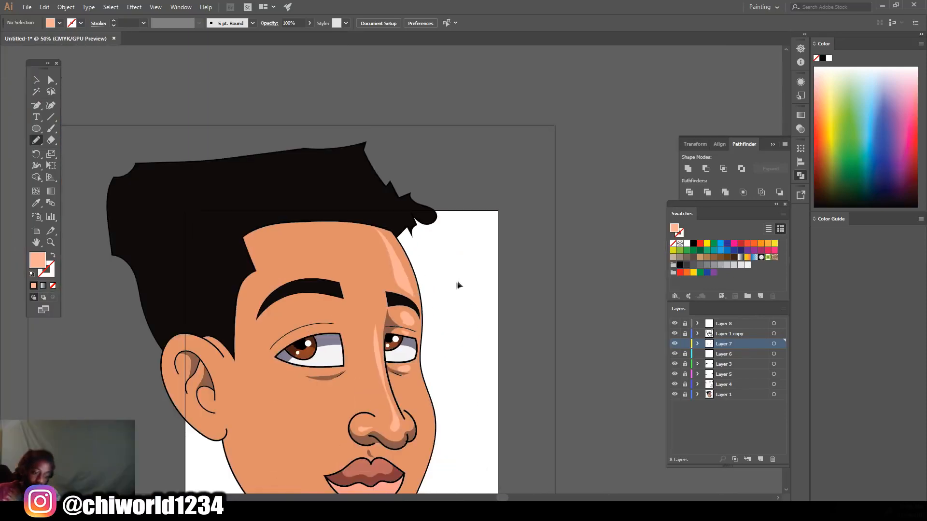
pyautogui.scroll(-6, 449, 281)
pyautogui.hotkey('ctrl', '+')
pyautogui.scroll(2, 448, 282)
pyautogui.scroll(-3, 369, 234)
pyautogui.hotkey('ctrl', '-')
pyautogui.scroll(1, 348, 214)
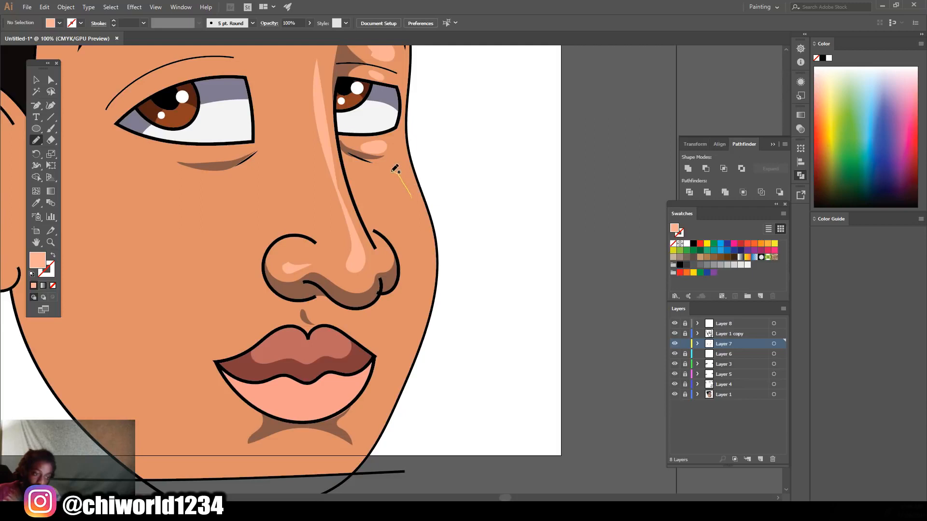
pyautogui.moveTo(395, 168); pyautogui.dragTo(392, 180)
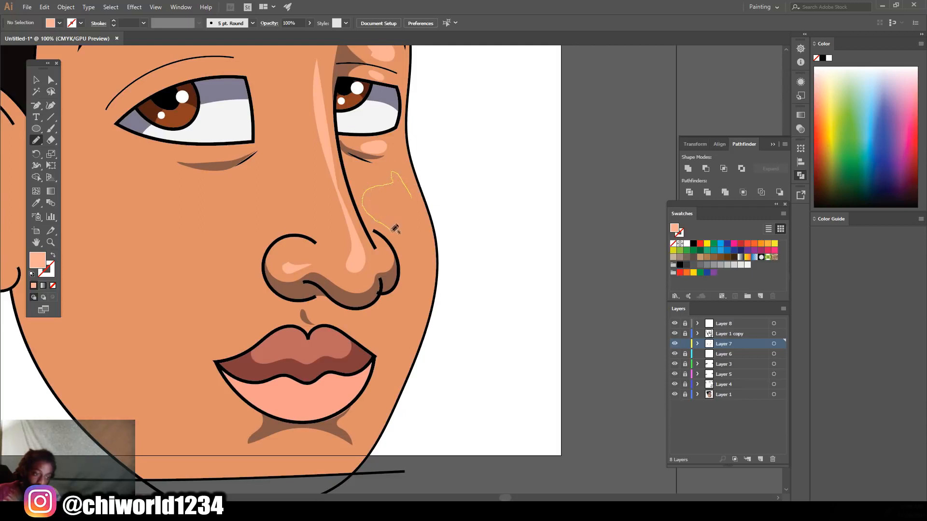
pyautogui.moveTo(423, 235)
pyautogui.mouseDown()
pyautogui.moveTo(418, 303)
pyautogui.moveTo(379, 414)
pyautogui.moveTo(413, 361)
pyautogui.moveTo(430, 302)
pyautogui.moveTo(427, 222)
pyautogui.mouseUp()
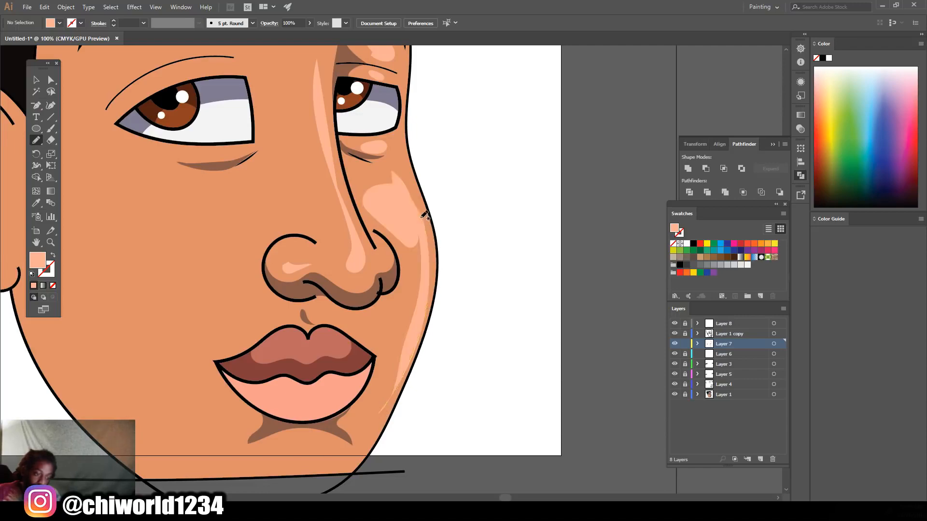
# Step: Draw a light Pencil highlight on the far side of the chin below the lip shadow
pyautogui.hotkey('ctrl', '-')
pyautogui.hotkey('ctrl', '-')
pyautogui.hotkey('ctrl', '+')
pyautogui.hotkey('ctrl', '+')
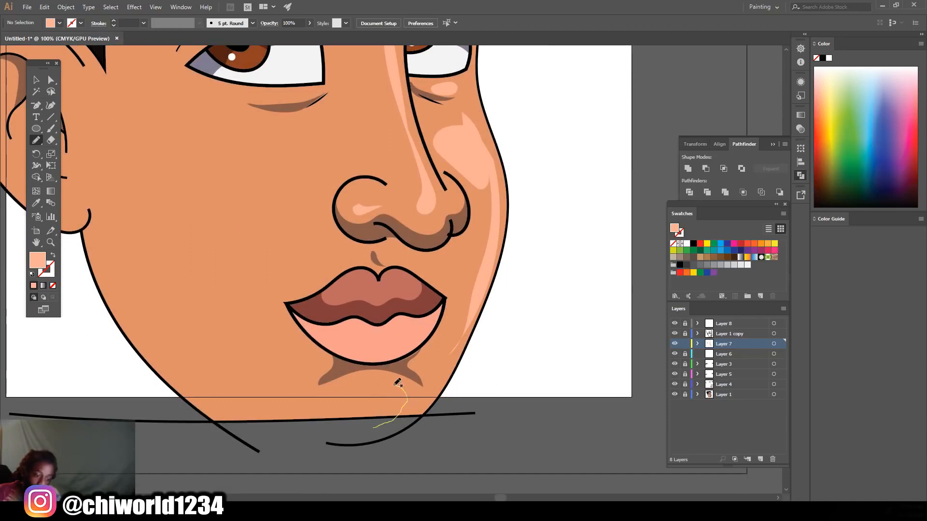
pyautogui.moveTo(366, 418); pyautogui.dragTo(366, 418)
pyautogui.hotkey('ctrl', '-')
pyautogui.hotkey('ctrl', '-')
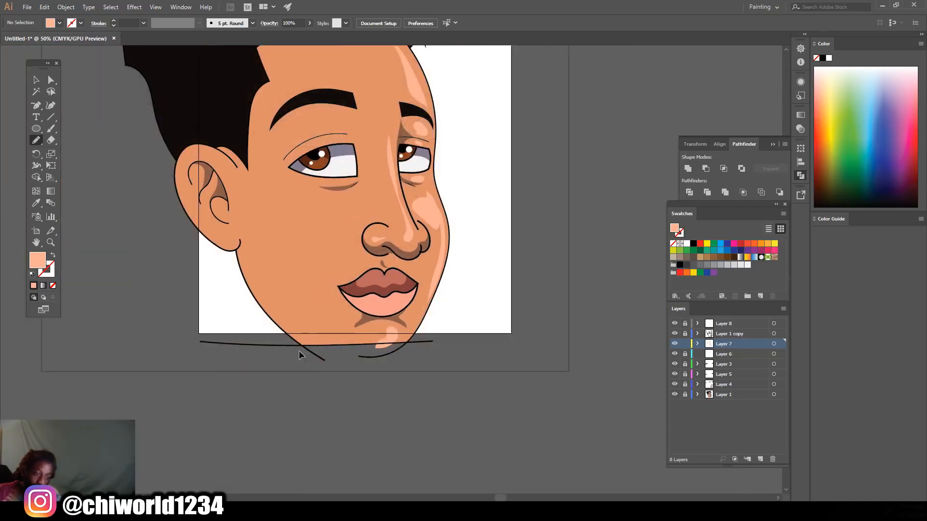
pyautogui.hotkey('ctrl', '+')
pyautogui.scroll(2, 337, 292)
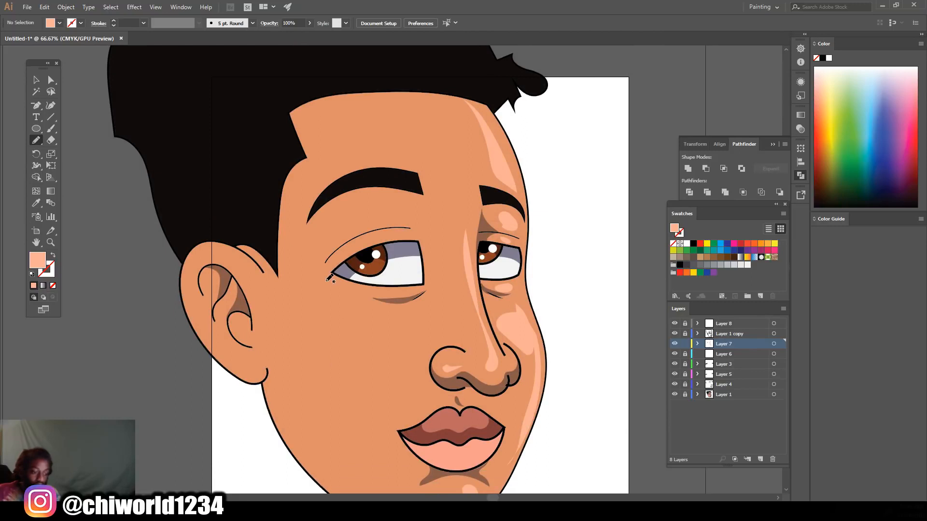